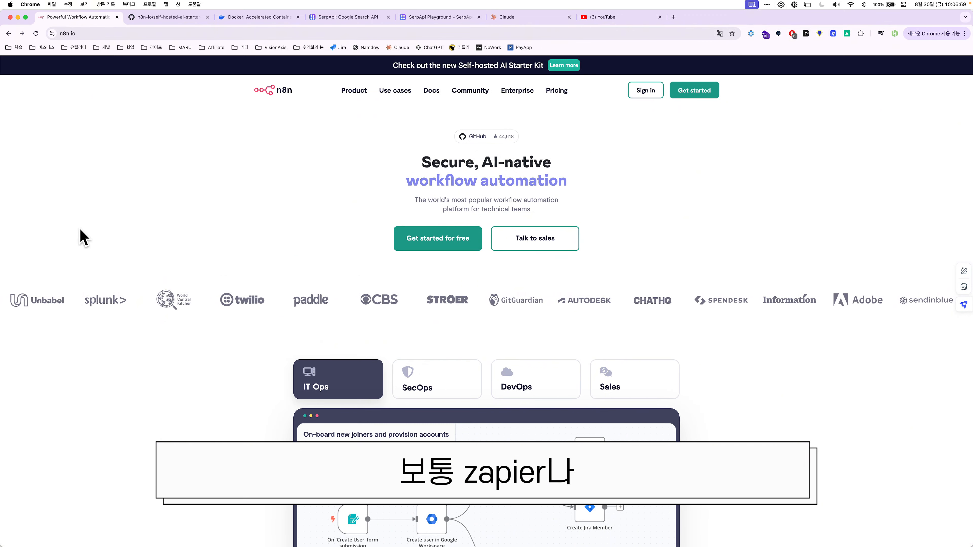
Handwrite and circle the names Zapier and Make over the n8n homepage, mark the GitHub star count, and clear the drawings.
left_click_drag(96, 239, 153, 216)
left_click_drag(152, 195, 155, 201)
left_click_drag(165, 214, 246, 173)
mouse_move(240, 133)
left_mouse_down()
mouse_move(253, 174)
mouse_move(279, 152)
mouse_move(258, 185)
left_mouse_up()
left_click(294, 152)
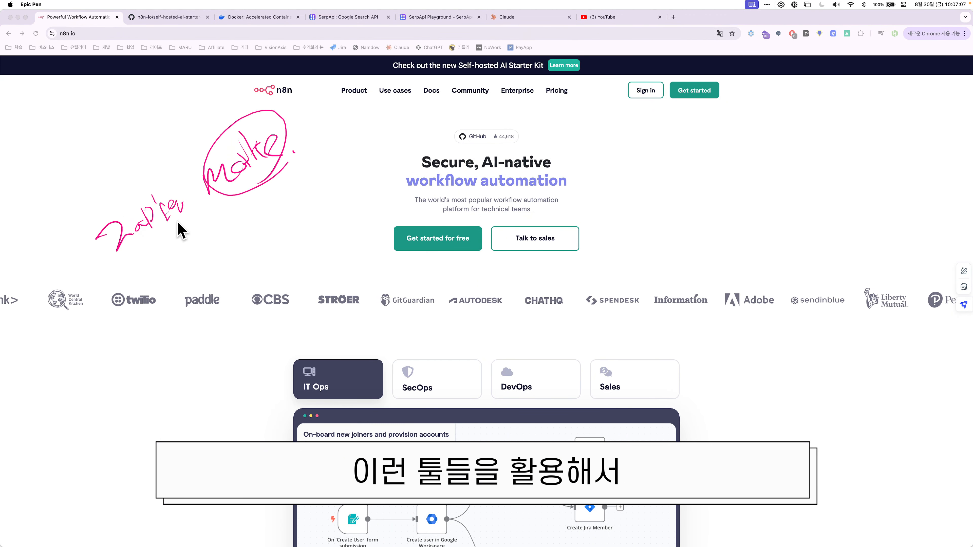
left_click_drag(170, 207, 155, 253)
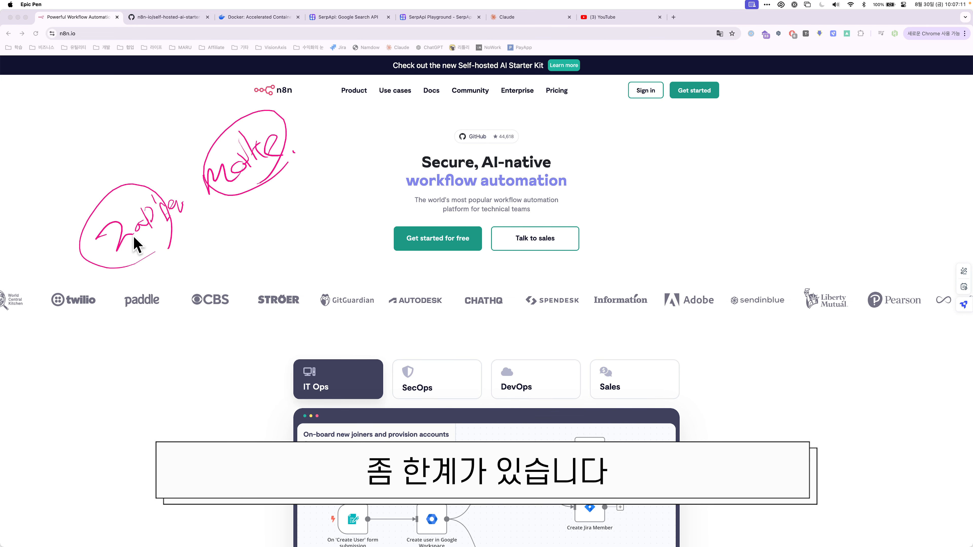
mouse_move(530, 140)
left_mouse_down()
mouse_move(484, 173)
mouse_move(536, 136)
left_mouse_up()
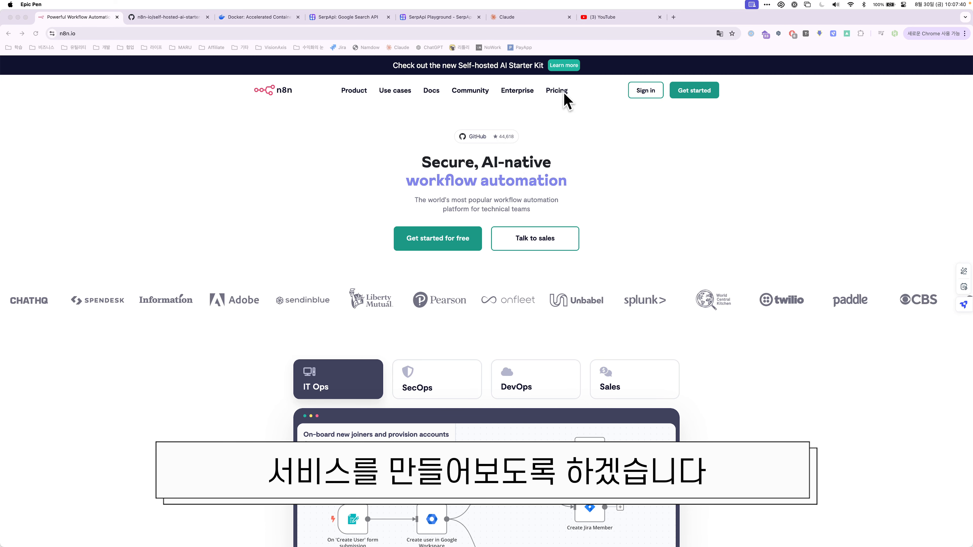
key("ctrl+shift+3")
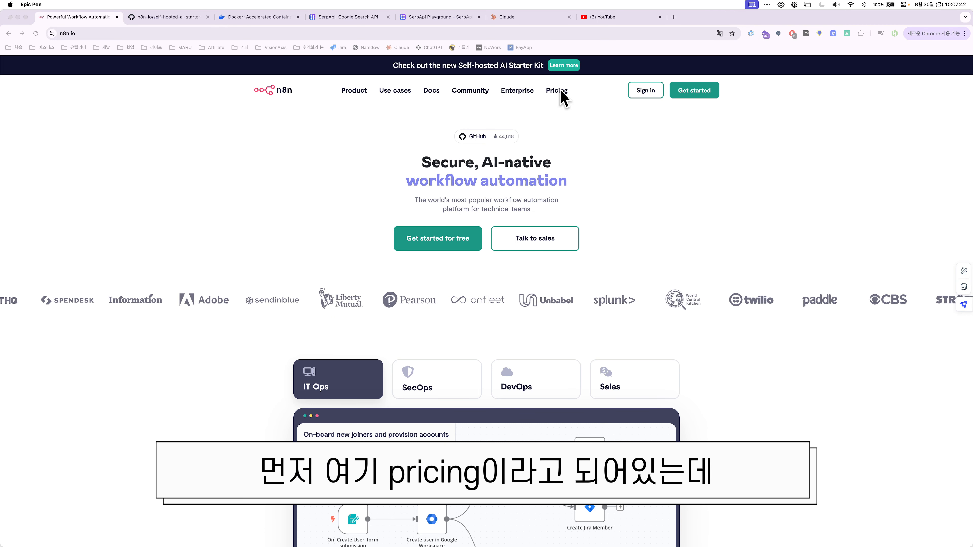
Open the n8n pricing page and compare the Pro plan's 50k and 10k workflow execution options.
left_click(560, 92)
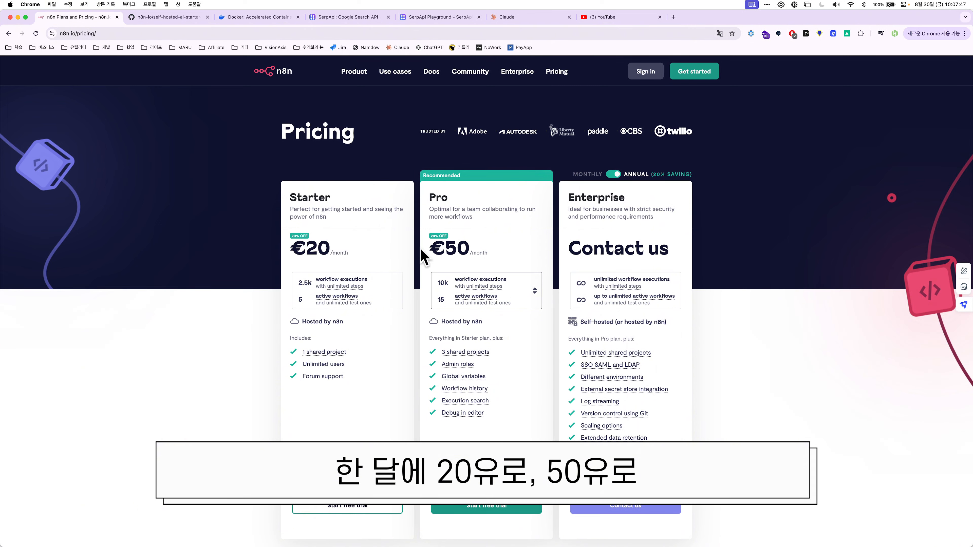
left_click(499, 301)
left_click(494, 351)
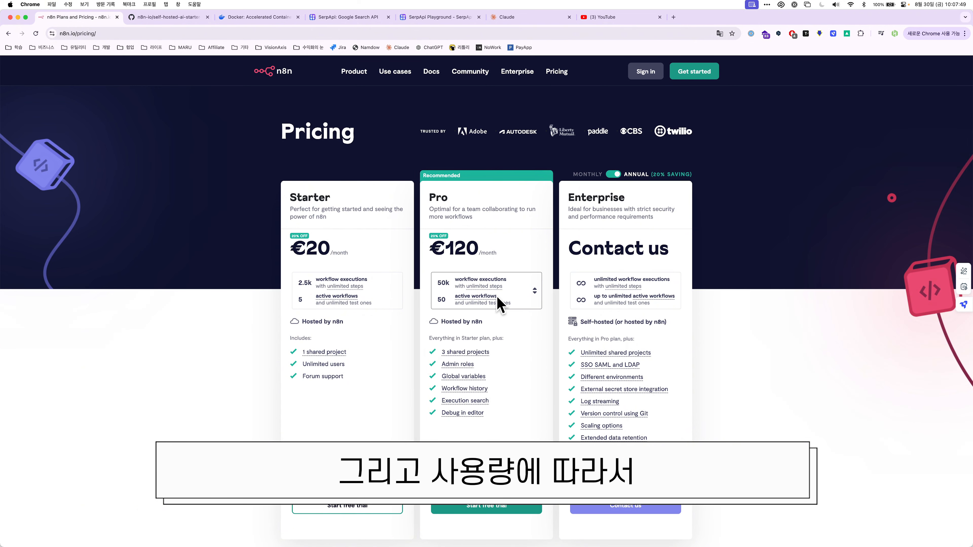
left_click(496, 300)
left_click(496, 334)
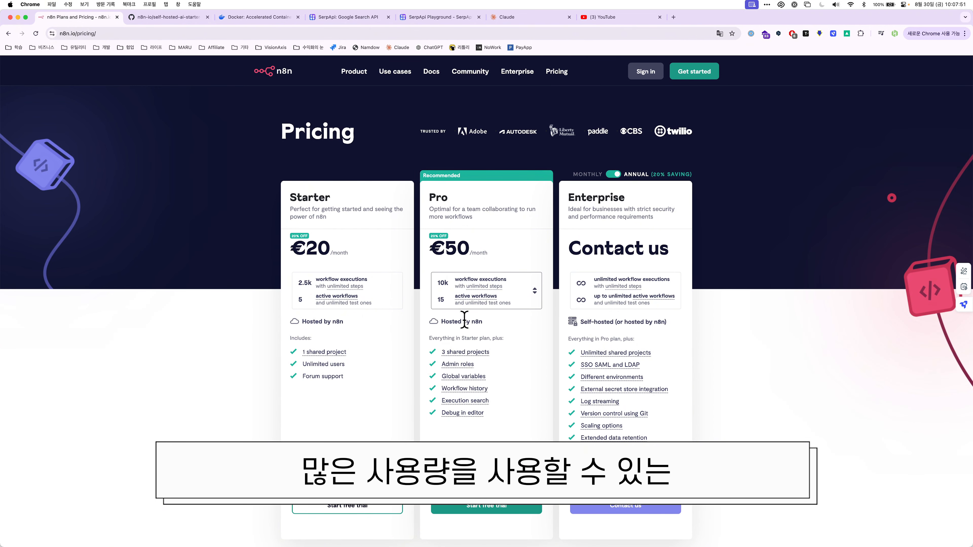
Examine the plan features and the Community Edition entry on the pricing page, and return to the n8n homepage.
scroll(550, 329, "down", 2)
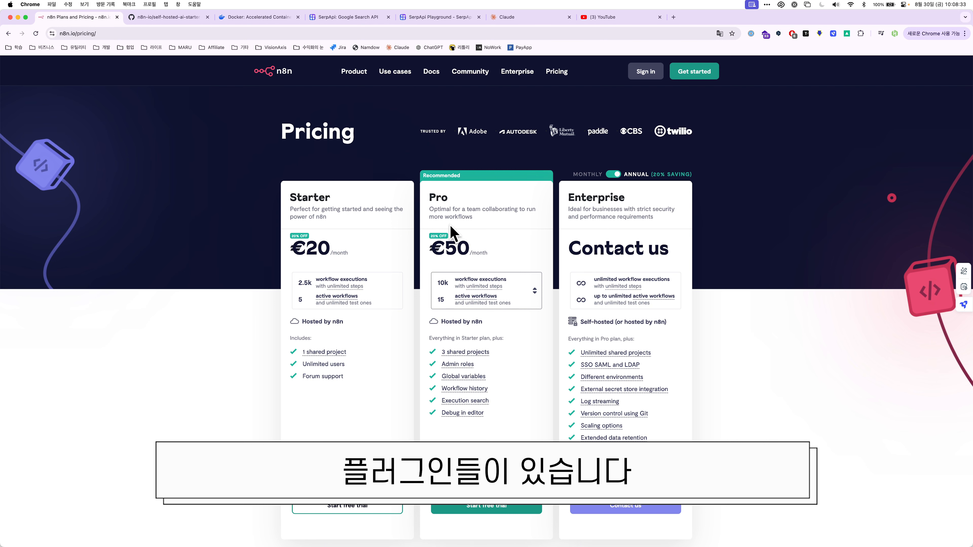
scroll(450, 225, "up", 1)
scroll(452, 232, "down", 1)
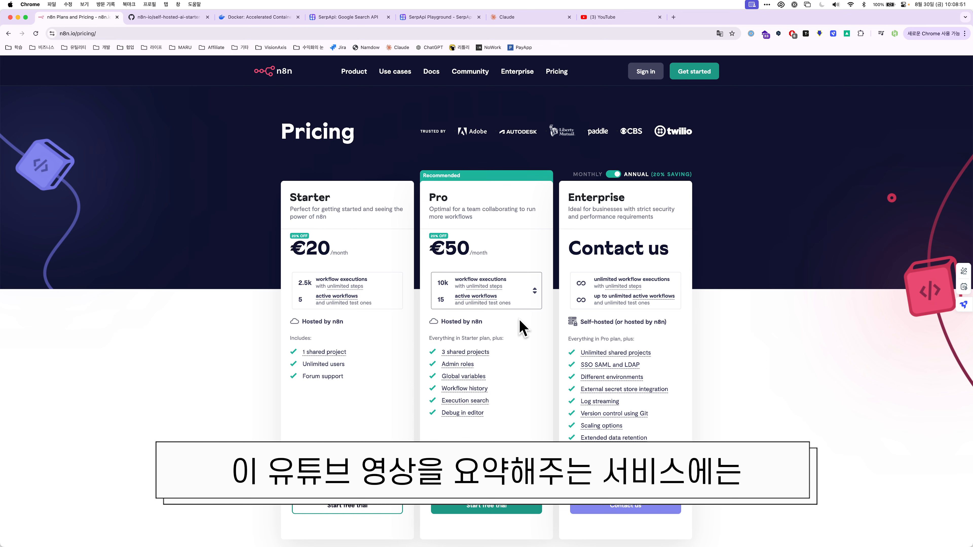
scroll(522, 328, "down", 7)
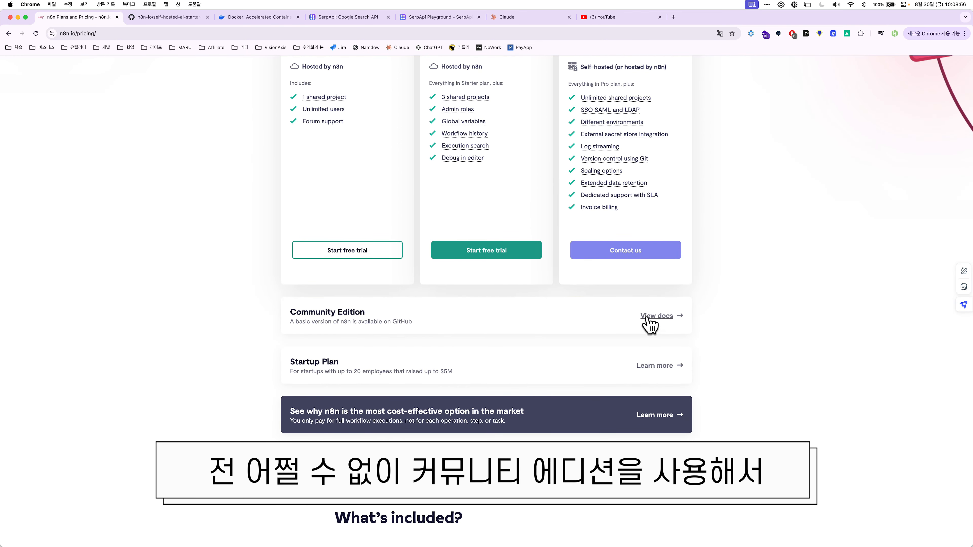
scroll(661, 318, "up", 7)
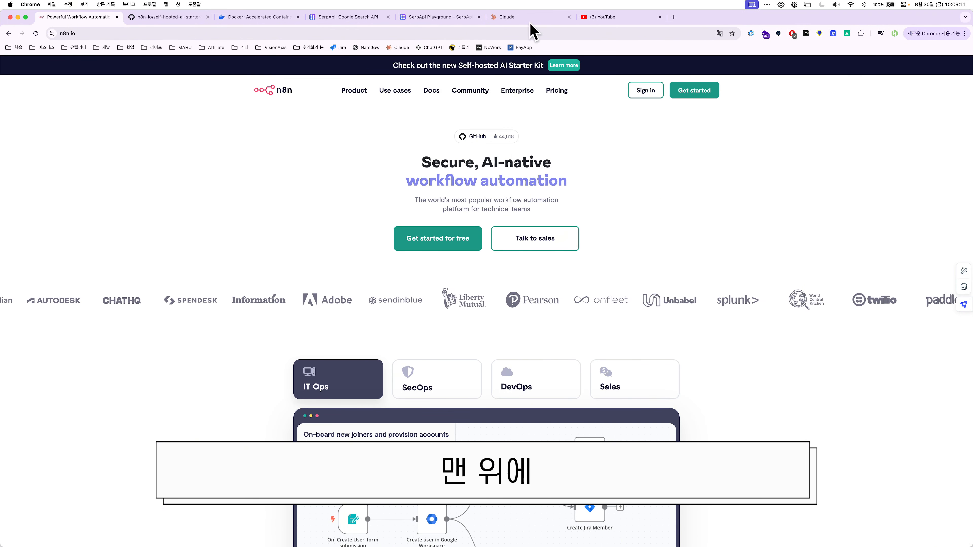
Open the Self-hosted AI Starter Kit repository from the n8n homepage banner and look through its README.
left_click_drag(458, 66, 523, 73)
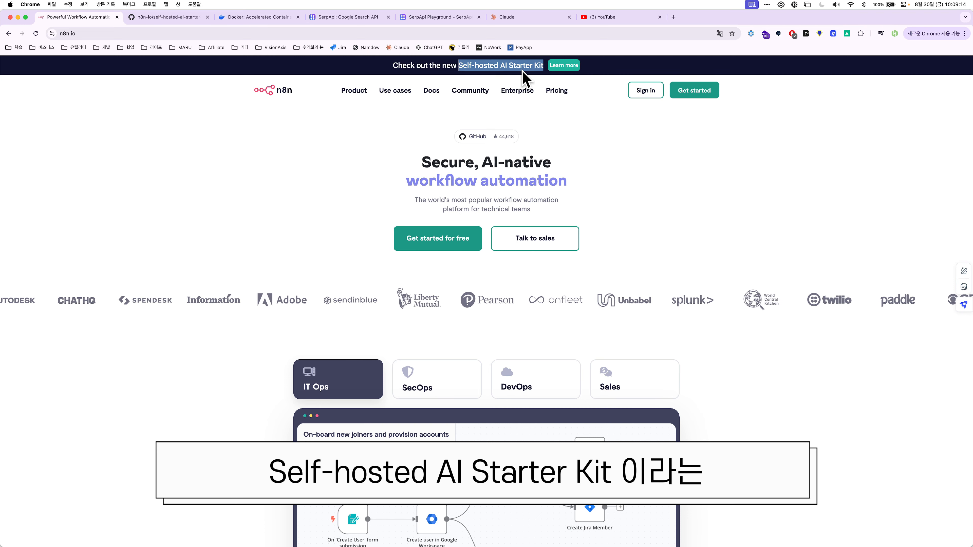
left_click(523, 70)
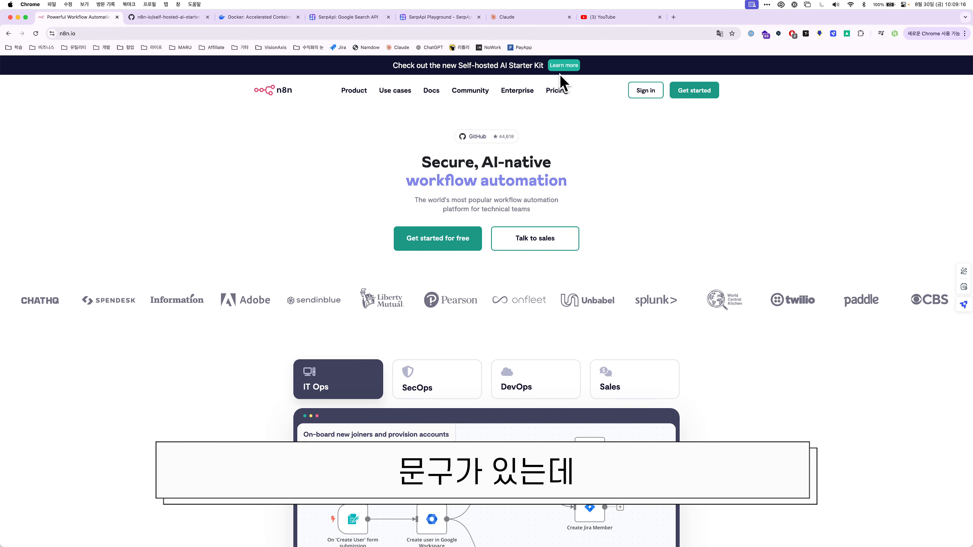
left_click(563, 66)
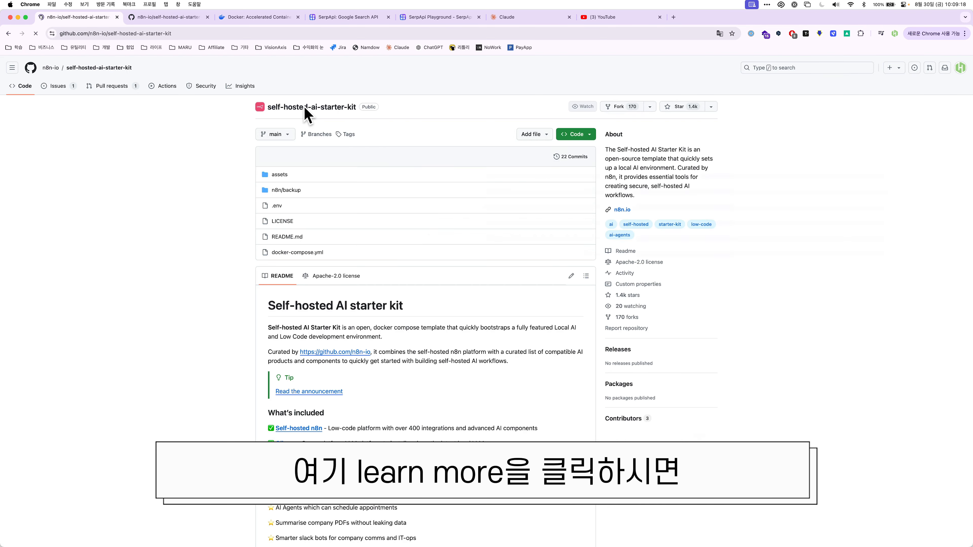
scroll(381, 263, "down", 5)
scroll(380, 262, "down", 15)
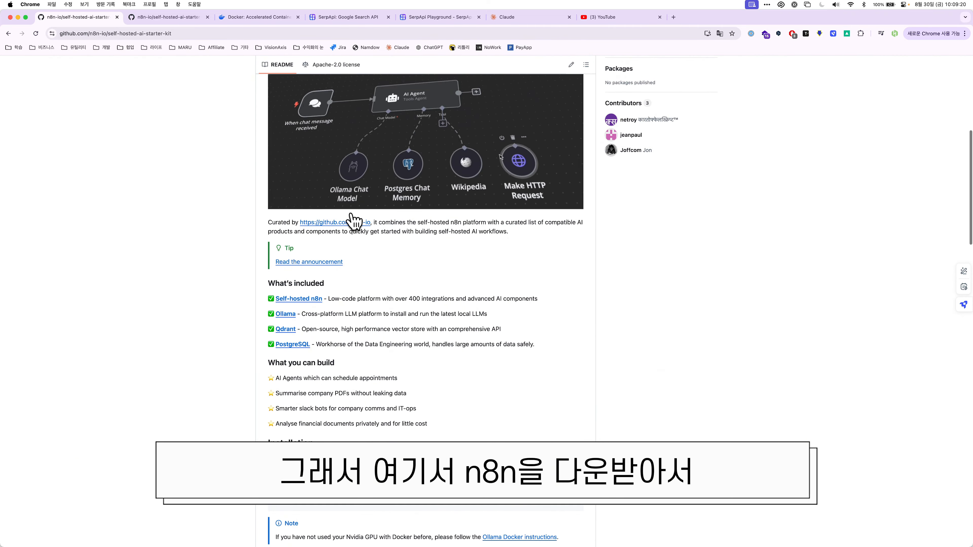
scroll(387, 282, "down", 2)
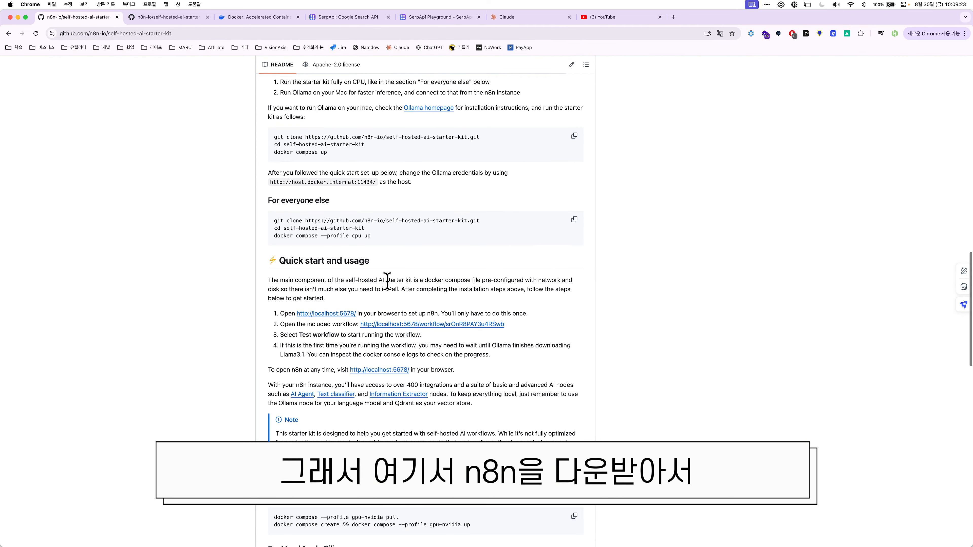
scroll(387, 282, "up", 15)
scroll(387, 287, "up", 5)
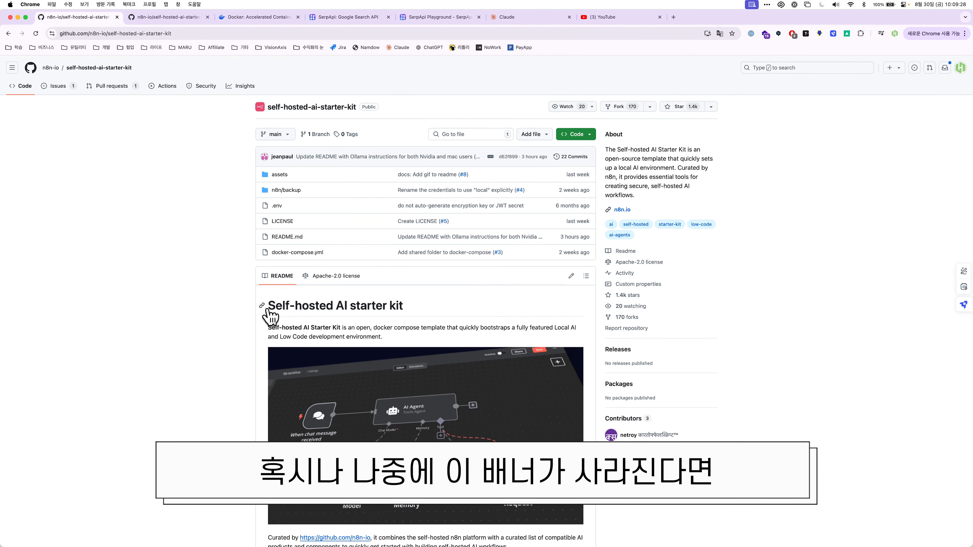
Search the web for "Self-hosted AI starter kit" and open the n8n-io GitHub result at its installation instructions.
mouse_move(408, 308)
left_mouse_down()
mouse_move(265, 306)
mouse_move(402, 309)
left_mouse_up()
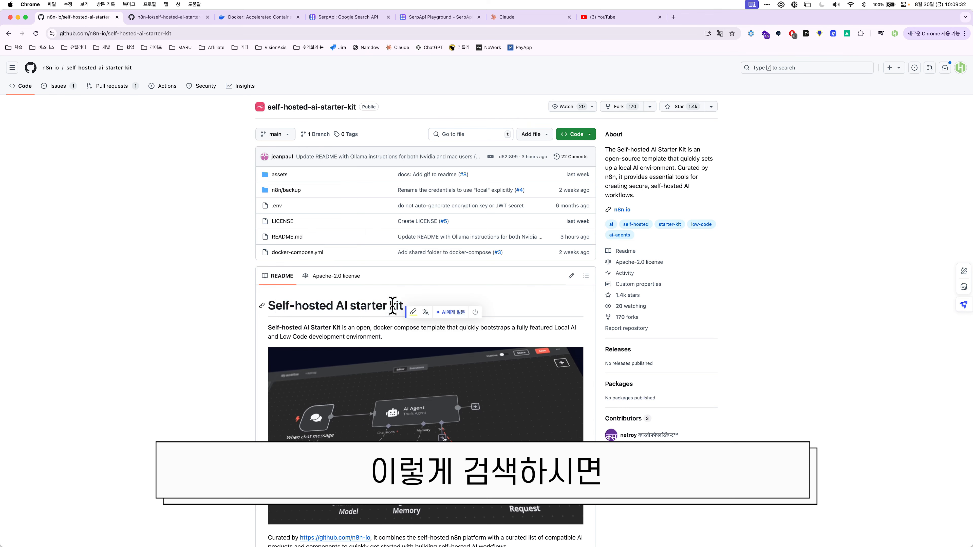
right_click(402, 308)
left_click(408, 341)
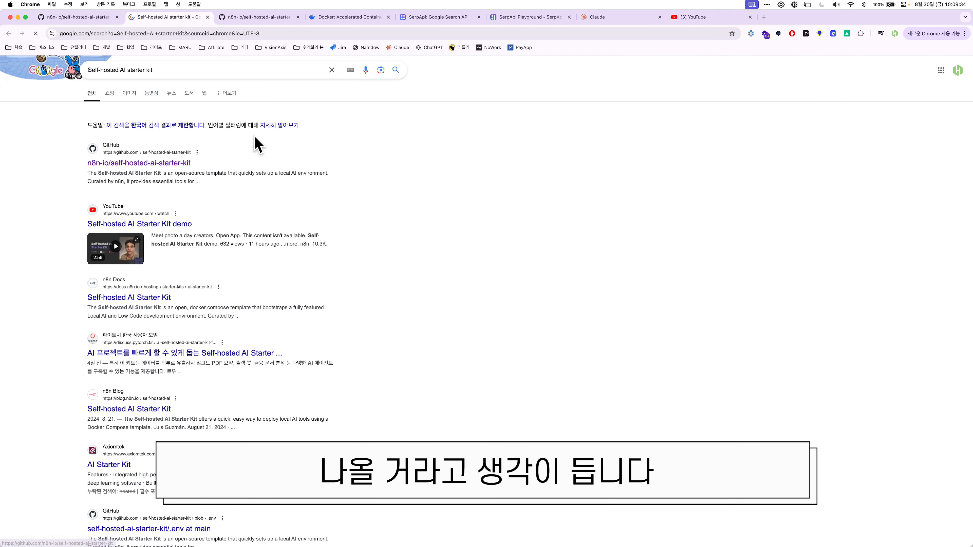
left_click(125, 161)
scroll(215, 249, "down", 10)
scroll(262, 289, "down", 5)
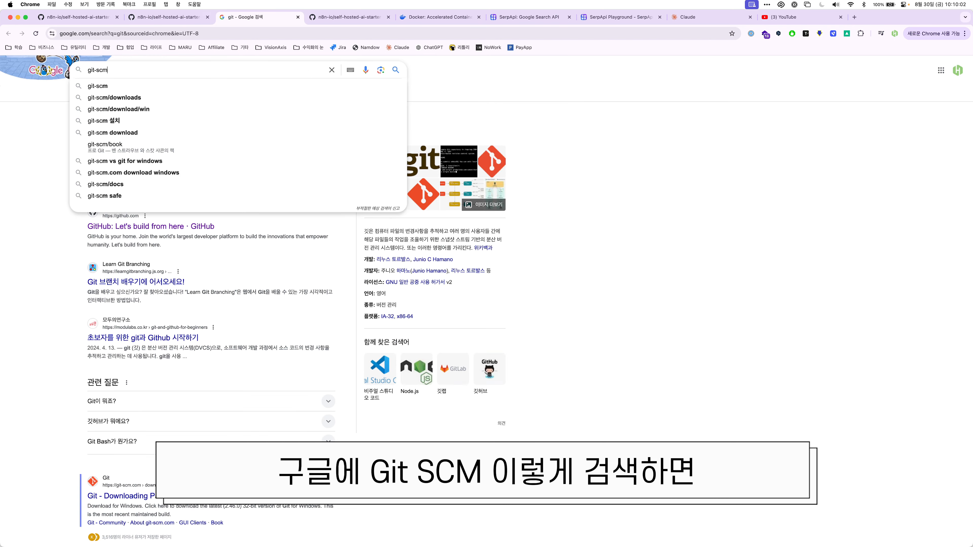
Search Google for git-scm, view the download options on the official Git site, and close that page.
key("Return")
left_click(105, 147)
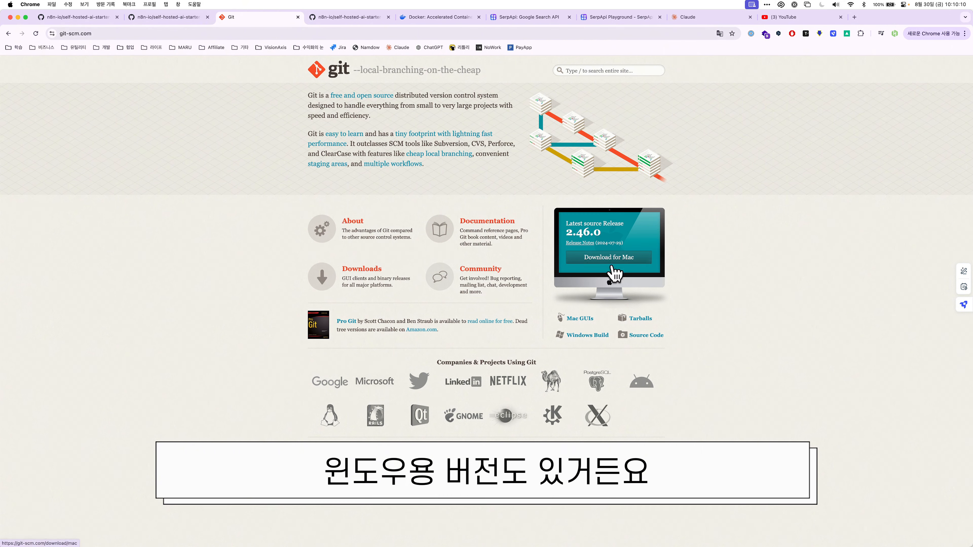
key("super+w")
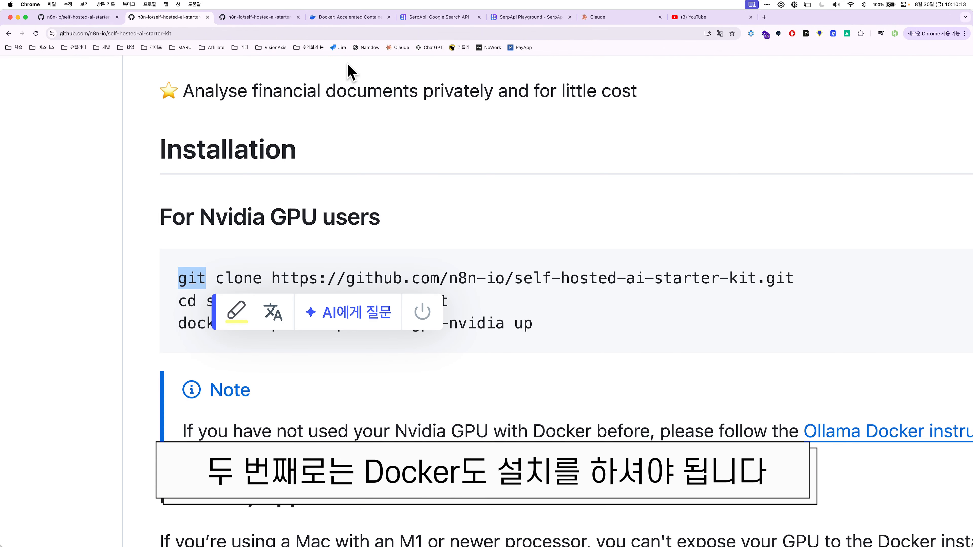
Check the desktop download options on the Docker website and return to the starter kit repository's README.
left_click(270, 268)
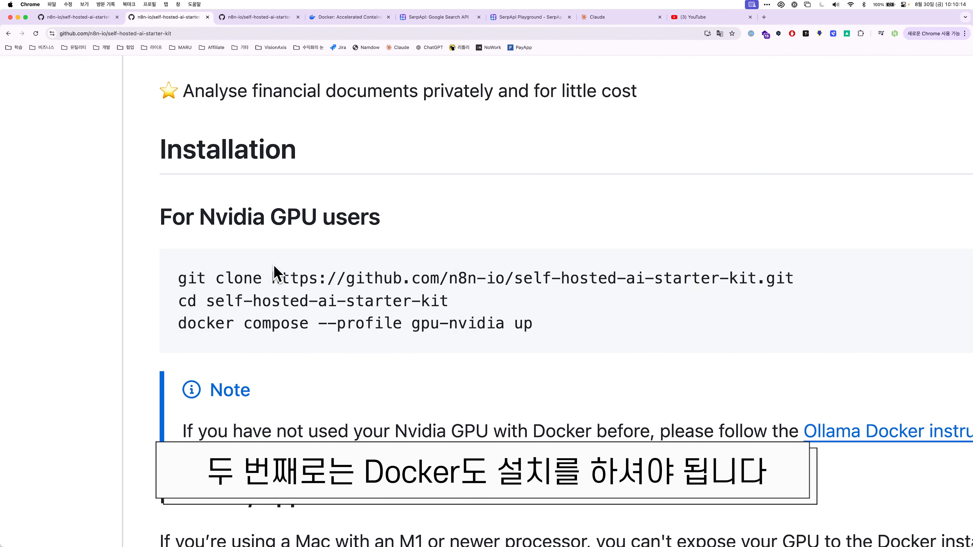
left_click(363, 18)
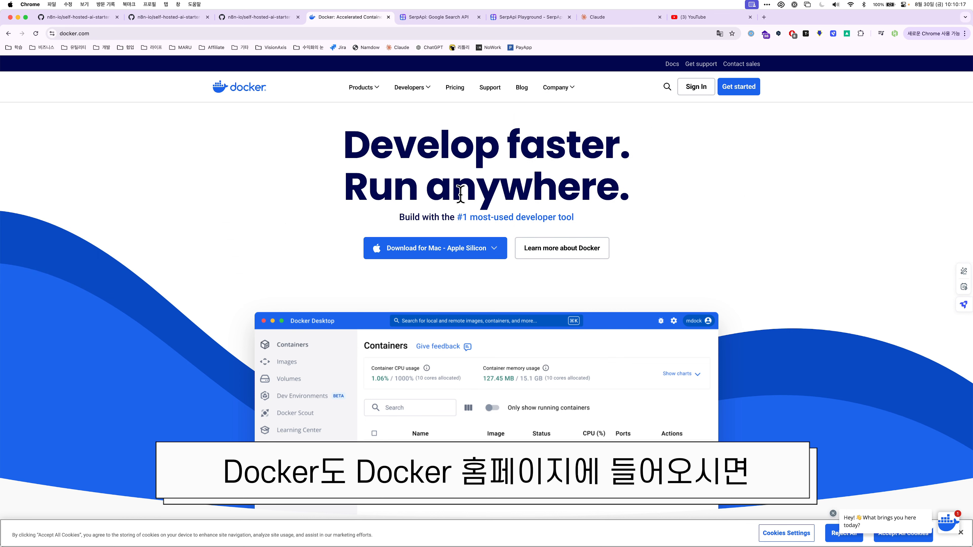
mouse_move(461, 255)
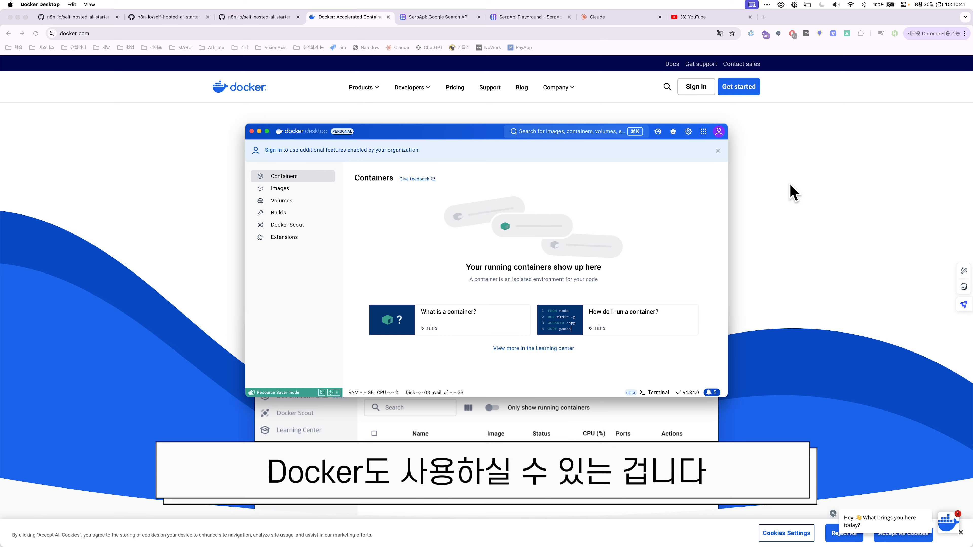
left_click(791, 191)
left_click(39, 17)
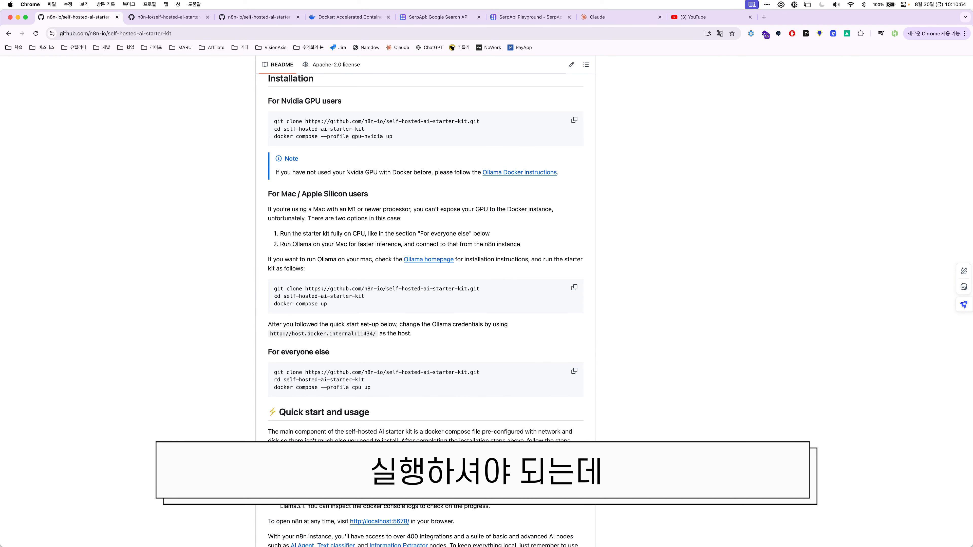
Switch to the Windows desktop, find cmd, open the Command Prompt, and move its window to the middle of the desktop.
key("ctrl+Right")
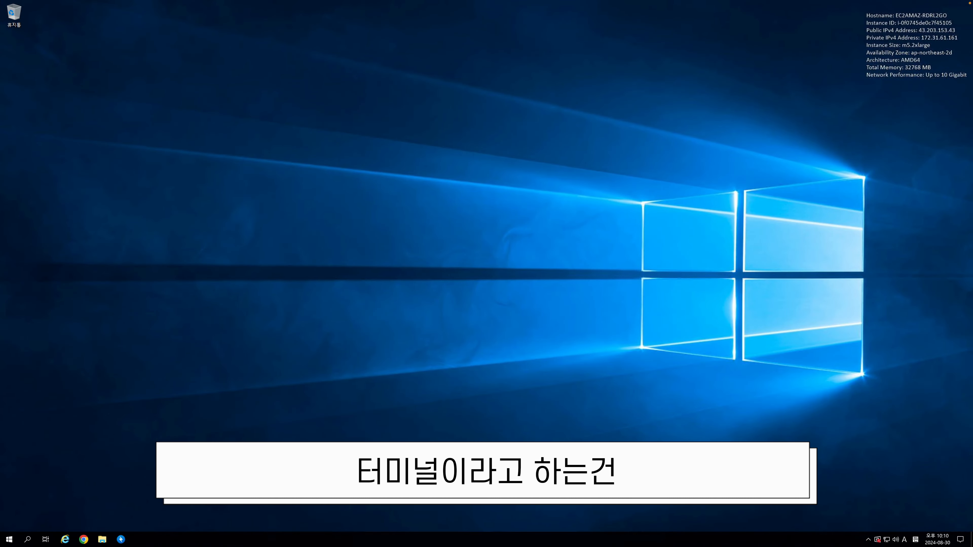
left_click(27, 540)
type("cmd")
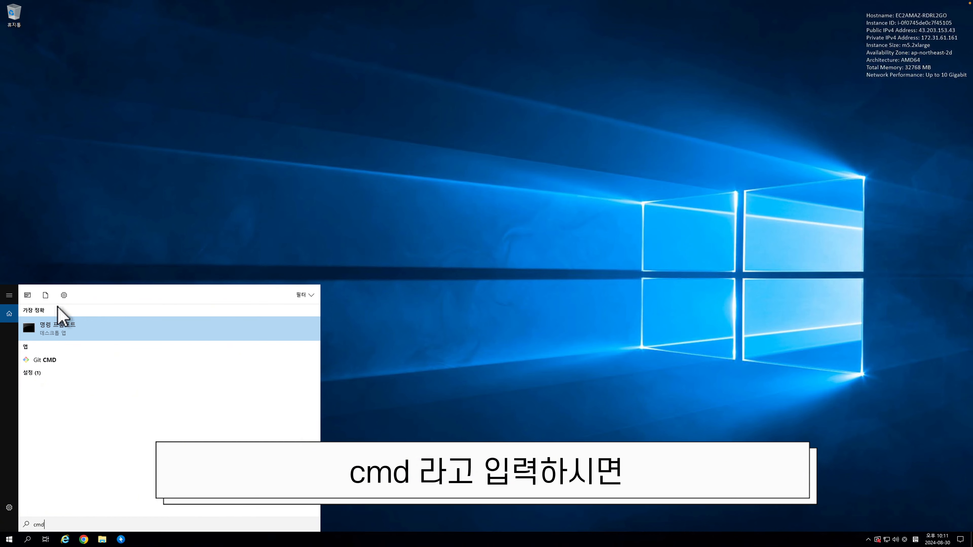
left_click(61, 328)
left_click_drag(259, 38, 561, 179)
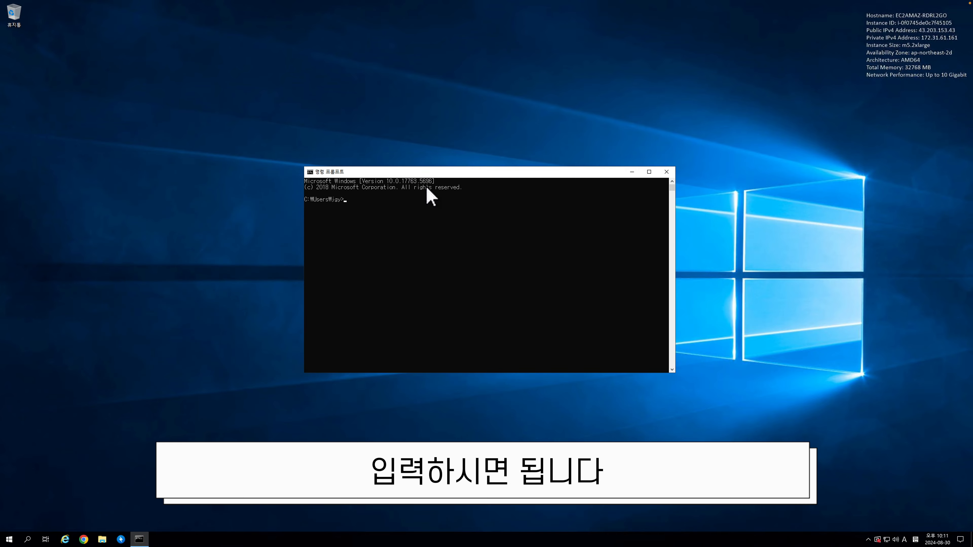
Return to the Mac desktop, switch to the iTerm2 terminal, and place its window beside the README's installation commands.
key("ctrl+Left")
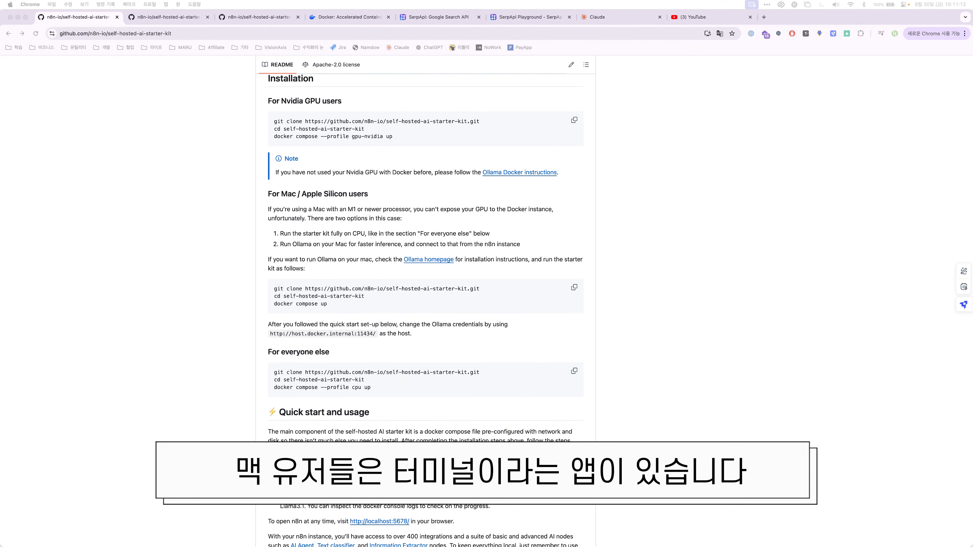
key("super+Tab")
left_click_drag(487, 175, 688, 173)
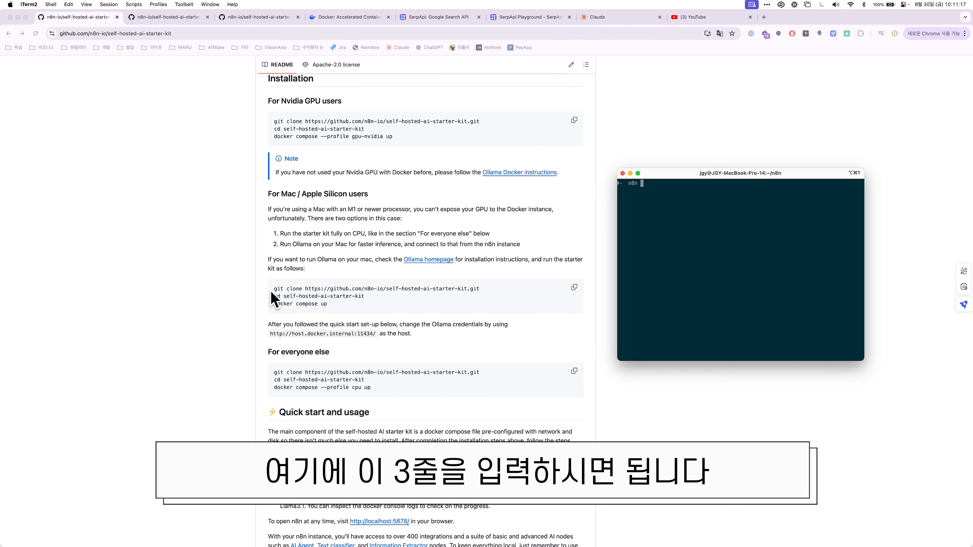
Examine the README's installation commands for Nvidia GPU users, including the gpu-nvidia profile, and those for everyone else.
scroll(292, 148, "up", 1)
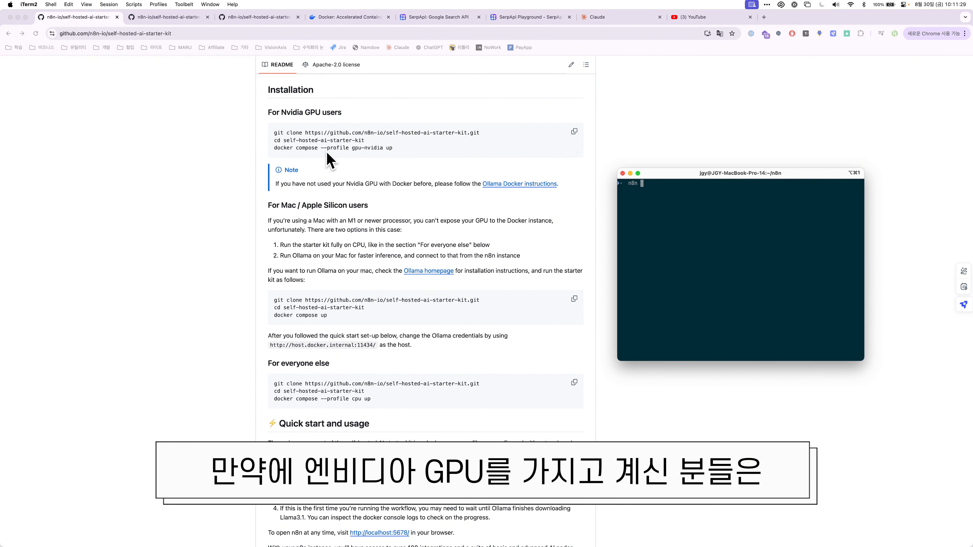
left_click_drag(274, 132, 382, 147)
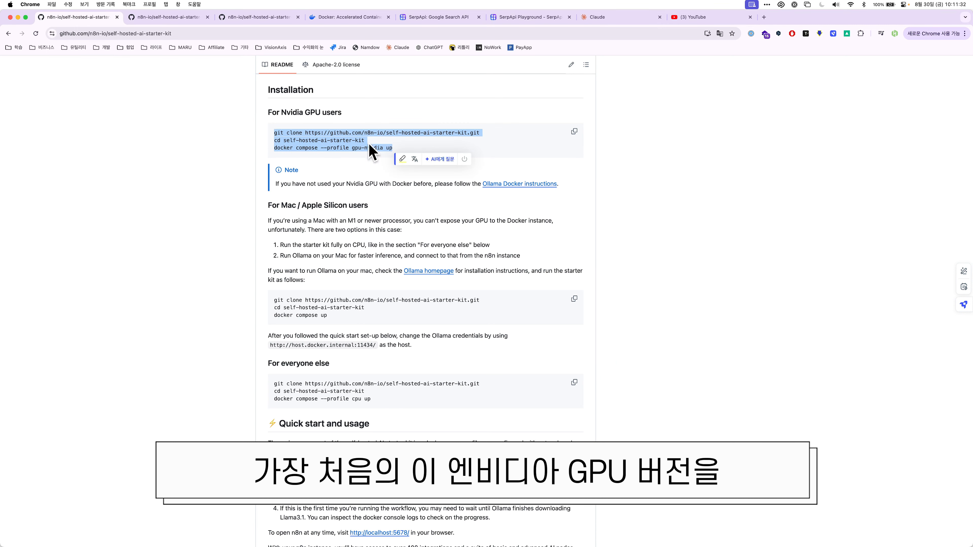
left_click(365, 144)
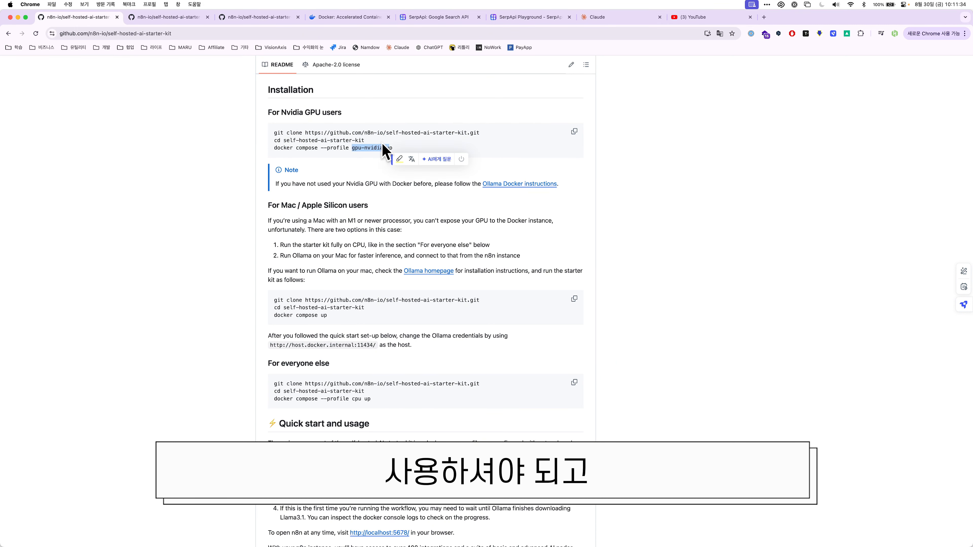
left_click(382, 146)
scroll(381, 146, "down", 1)
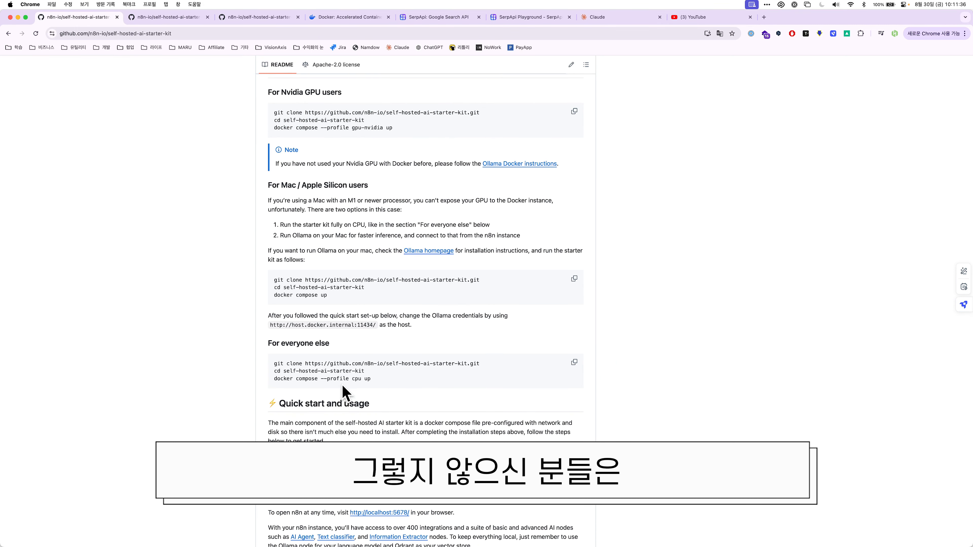
Copy the git clone command from the "For everyone else" section and run it in iTerm2 to clone self-hosted-ai-starter-kit.
left_click_drag(358, 380, 260, 372)
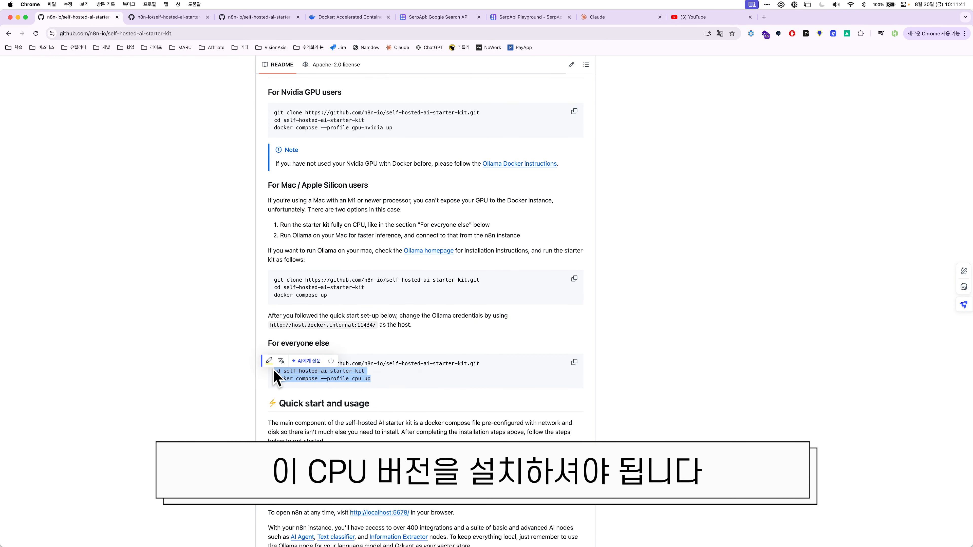
left_click(233, 372)
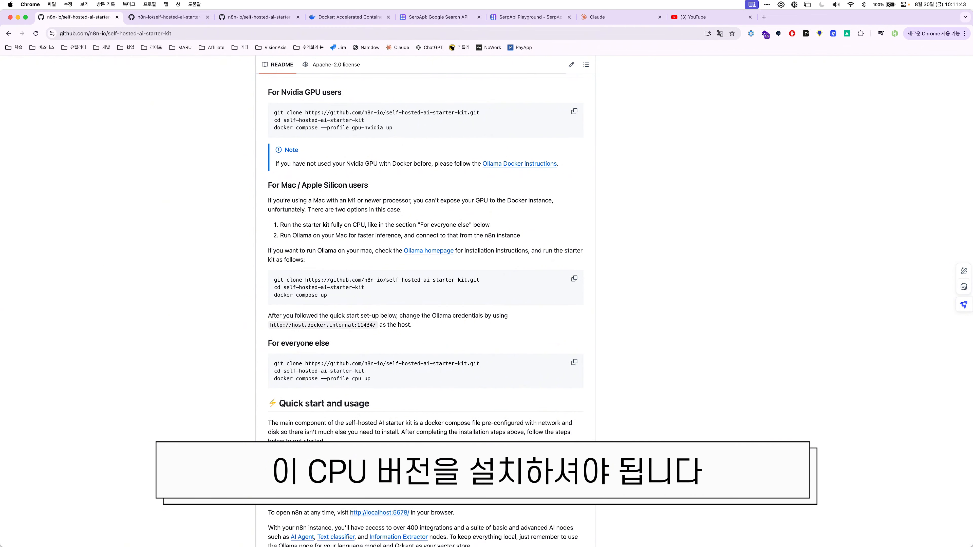
key("super+Tab")
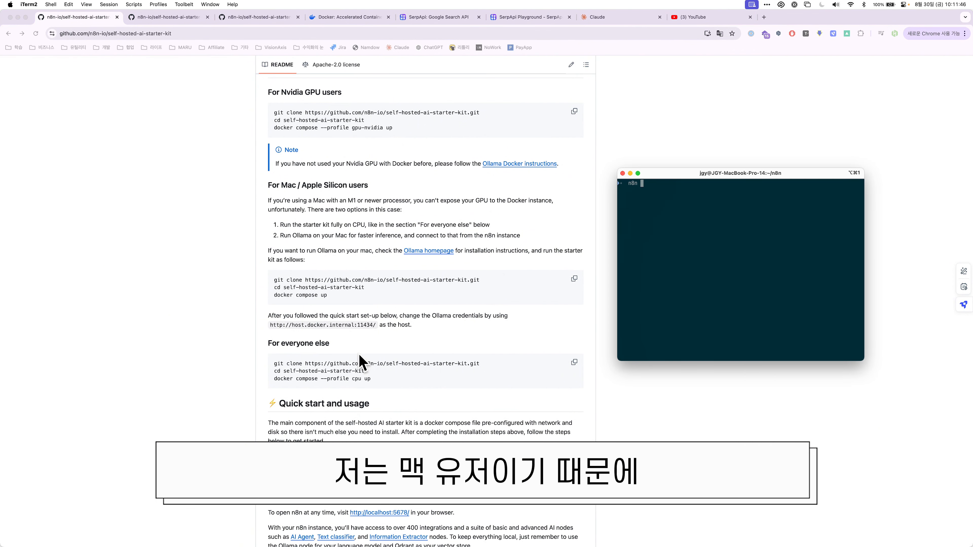
left_click_drag(273, 363, 480, 363)
key("super+c")
key("super+Tab")
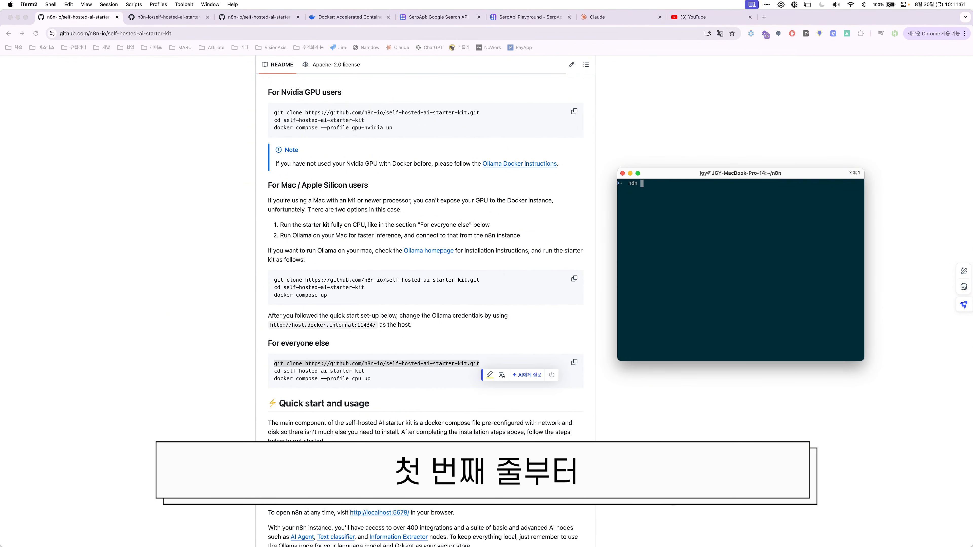
key("super+v")
key("Return")
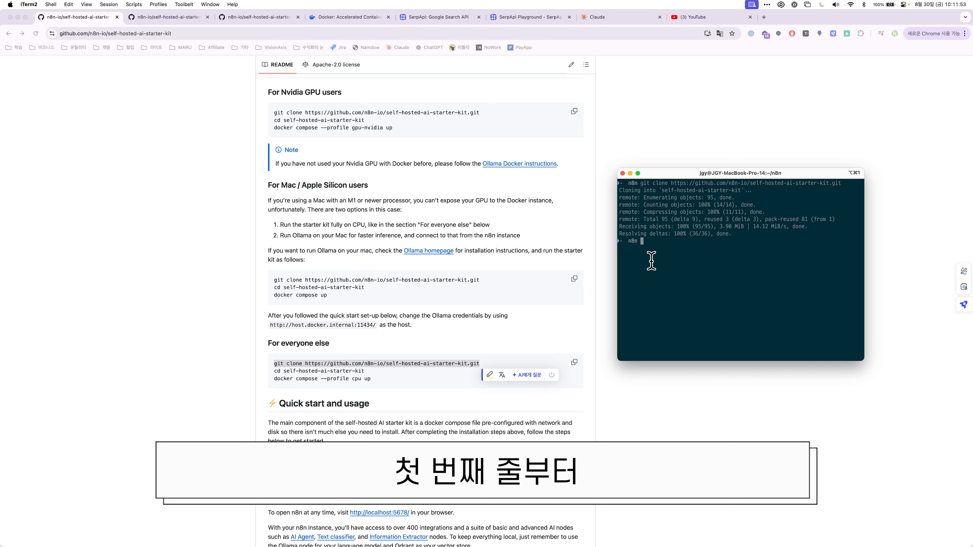
Change the terminal's directory to the cloned repository with cd self-hosted-ai-starter-kit.
key("super+Tab")
left_click_drag(273, 371, 397, 378)
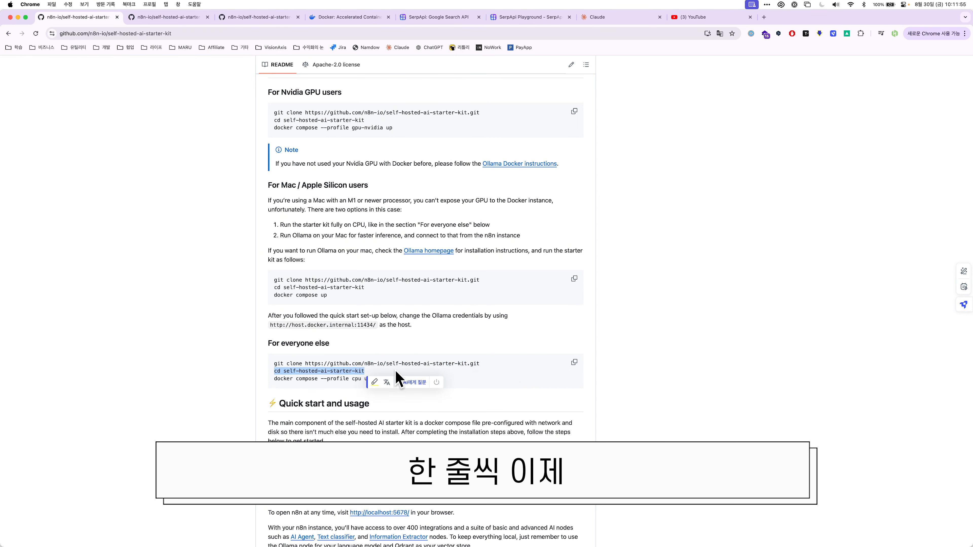
key("super+Tab")
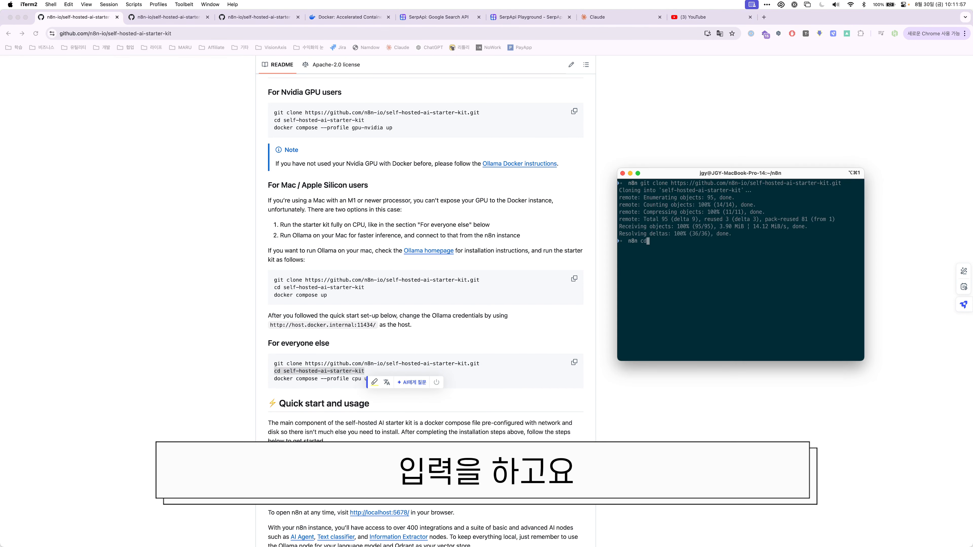
type("cd self-hosted-ai-starter-kit")
key("Return")
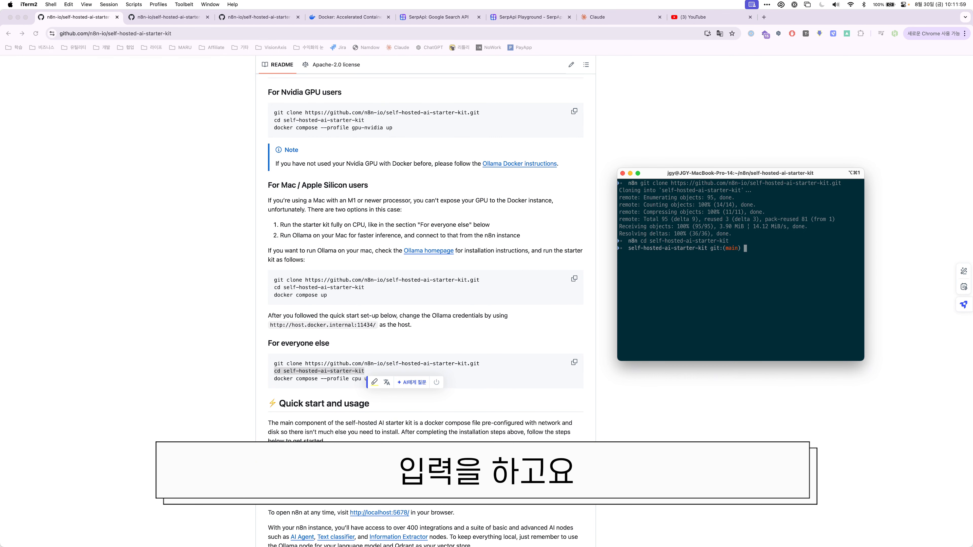
Copy "docker compose --profile cpu up" from the README and run it in iTerm2 inside the repository folder.
key("super+Tab")
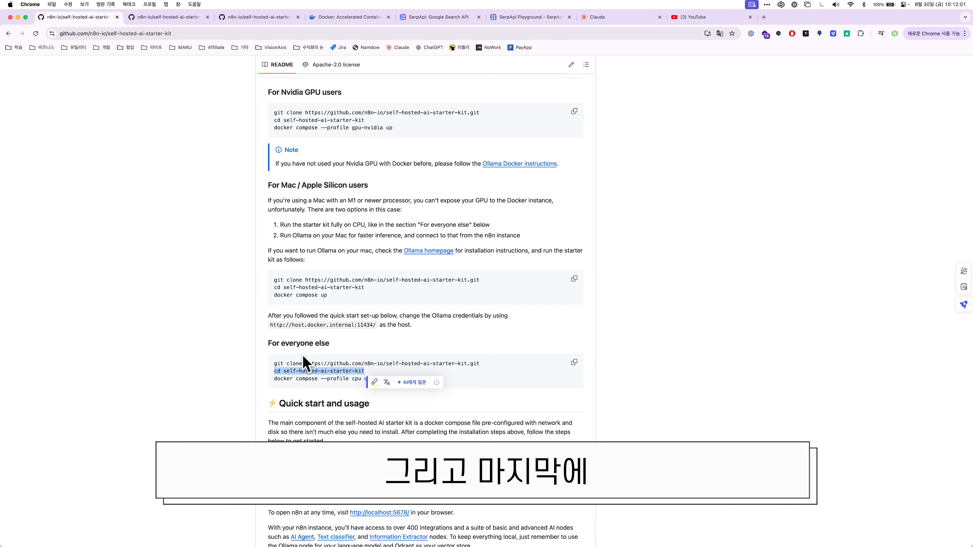
left_click(304, 367)
left_click_drag(275, 379, 389, 383)
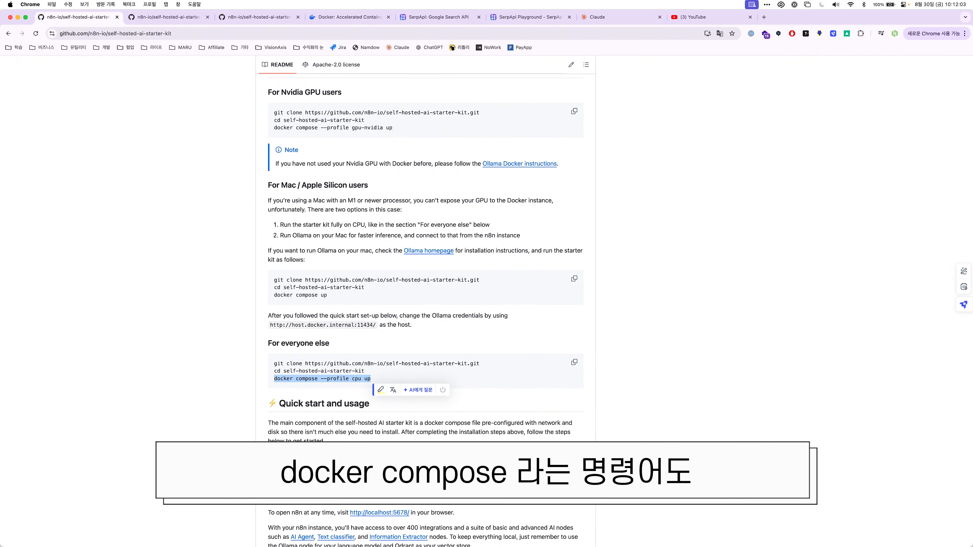
key("super+c")
key("super+Tab")
key("super+v")
key("Return")
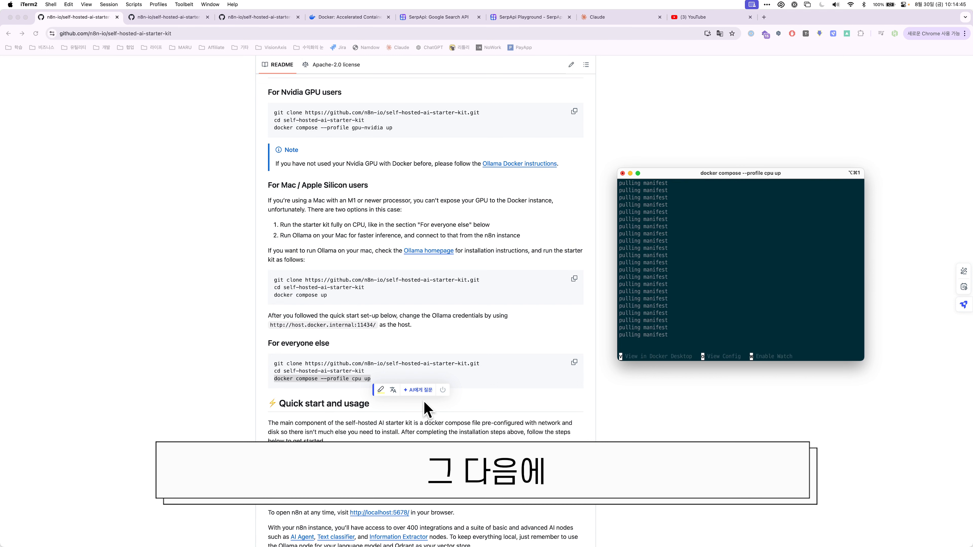
scroll(426, 405, "down", 5)
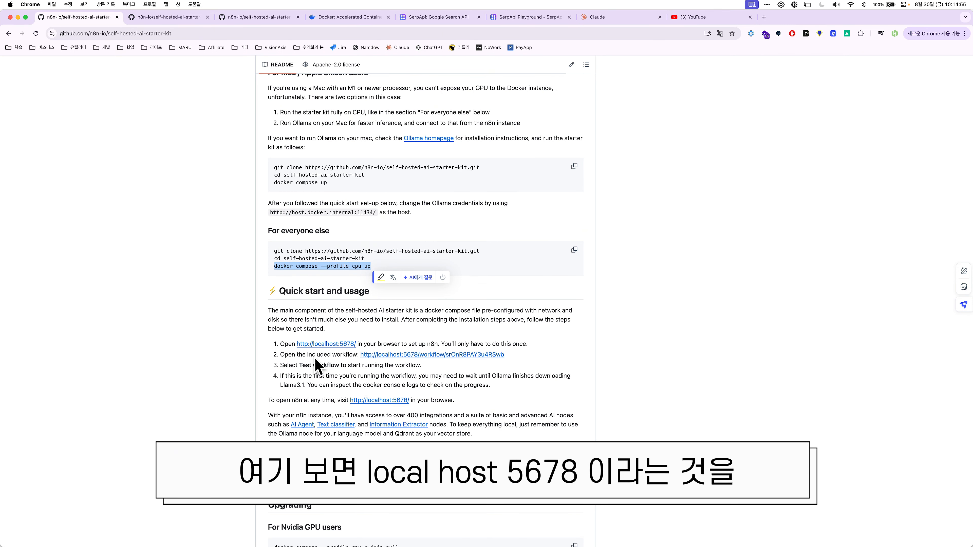
left_click(342, 344, "super")
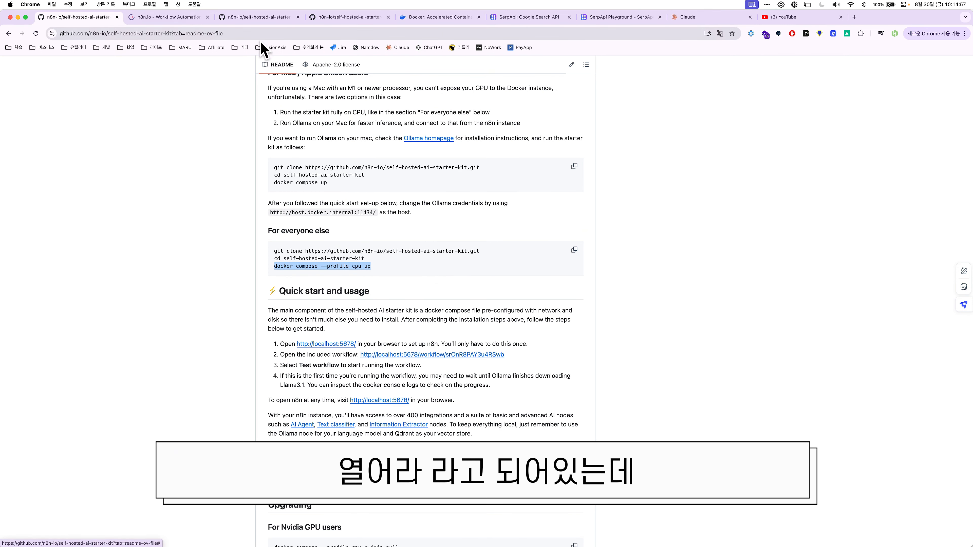
left_click(181, 19)
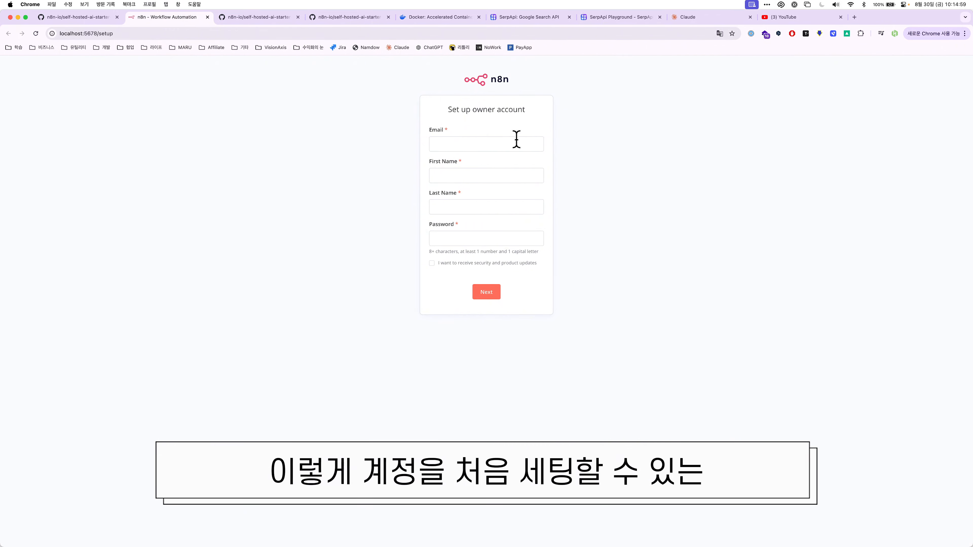
scroll(504, 122, "up", 5)
scroll(501, 133, "up", 2)
scroll(500, 133, "down", 2)
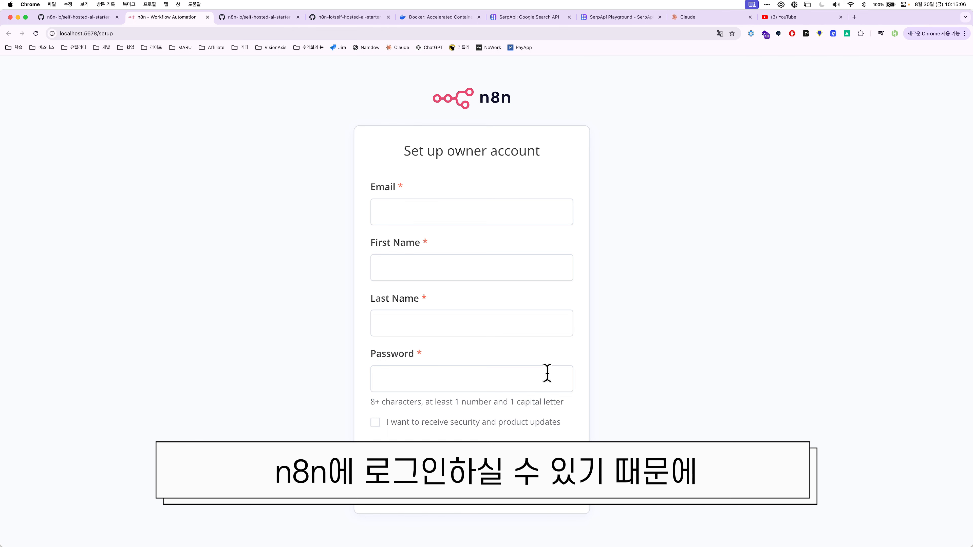
left_click(463, 220)
type("jo")
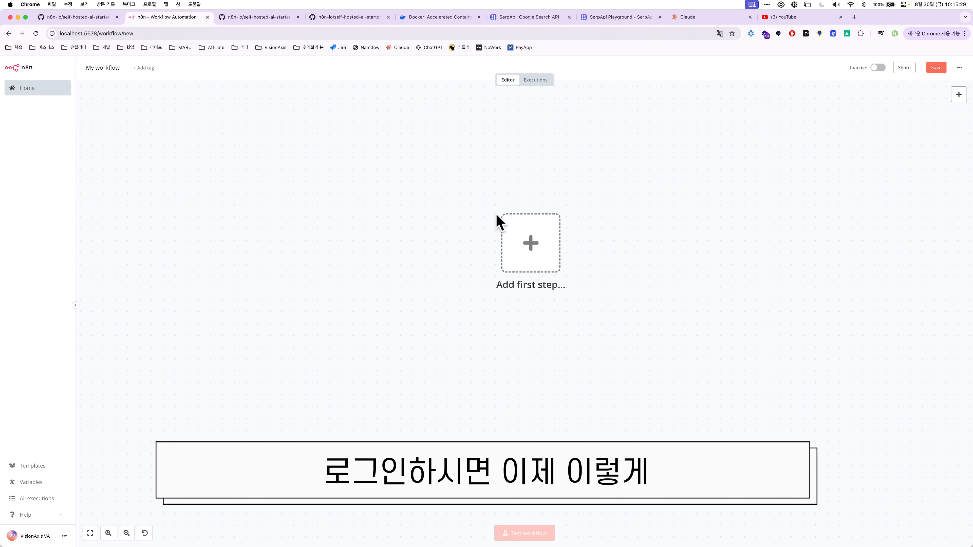
Search the first-step nodes for youtube and examine the actions offered by the built-in YouTube node.
left_click_drag(479, 224, 478, 227)
scroll(479, 227, "down", 4)
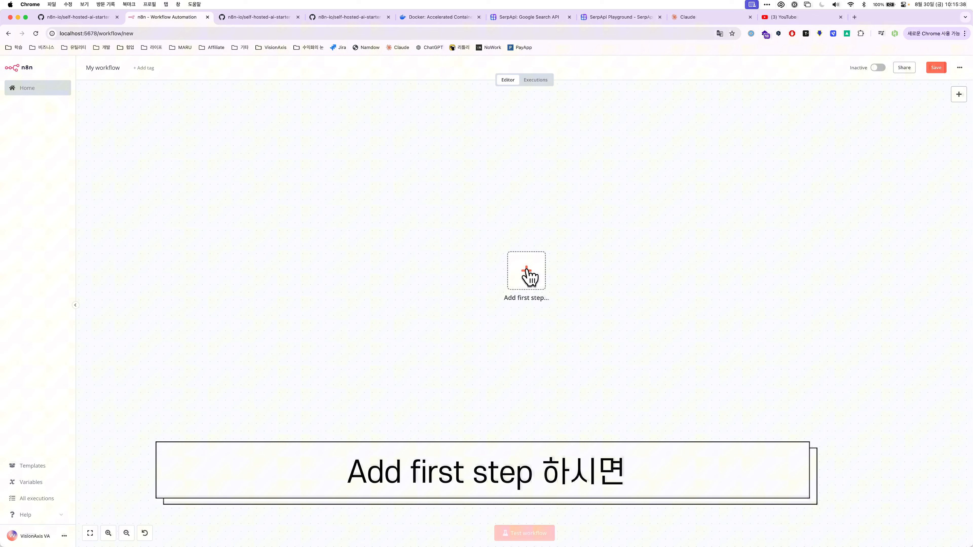
left_click(526, 271)
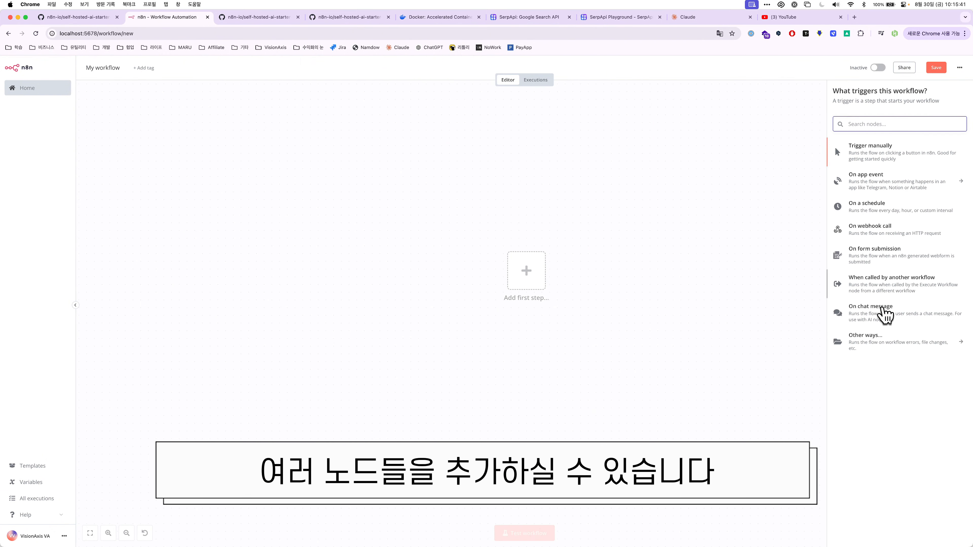
type("youtube")
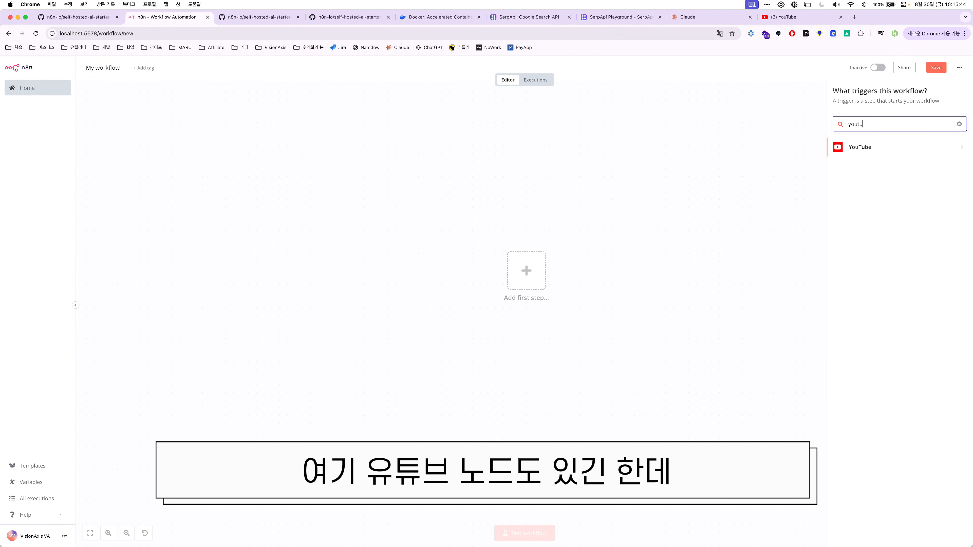
left_click(876, 150)
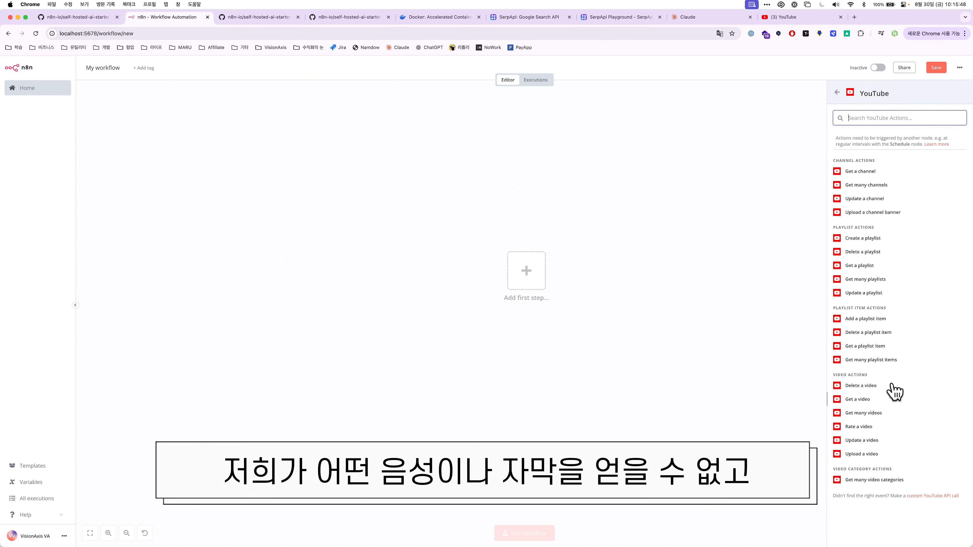
scroll(937, 437, "down", 3)
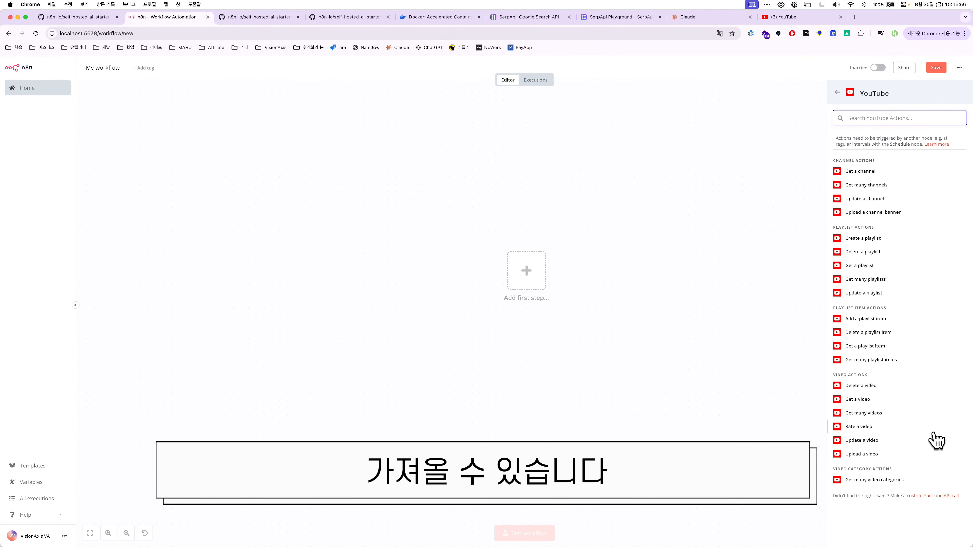
scroll(938, 441, "up", 3)
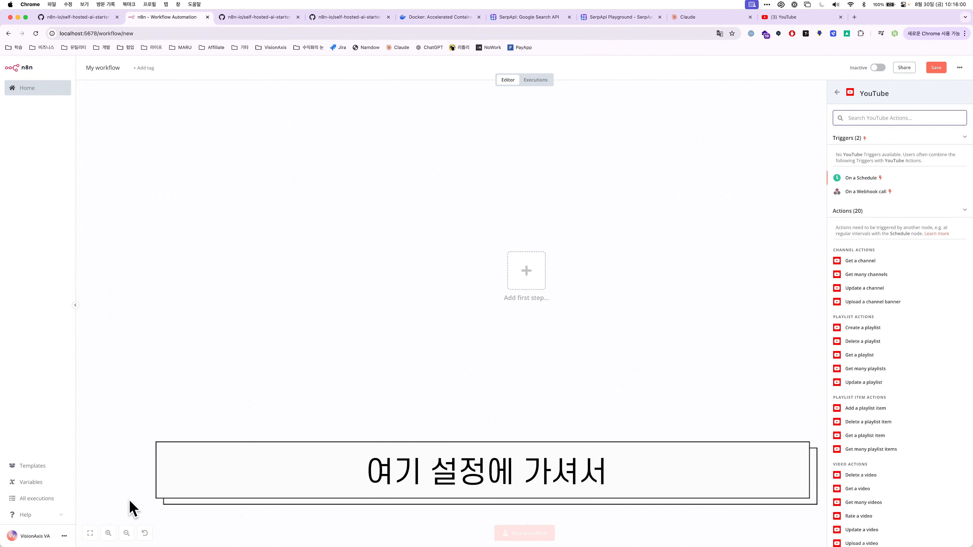
Open n8n's community nodes settings and start installing a community node.
left_click(64, 536)
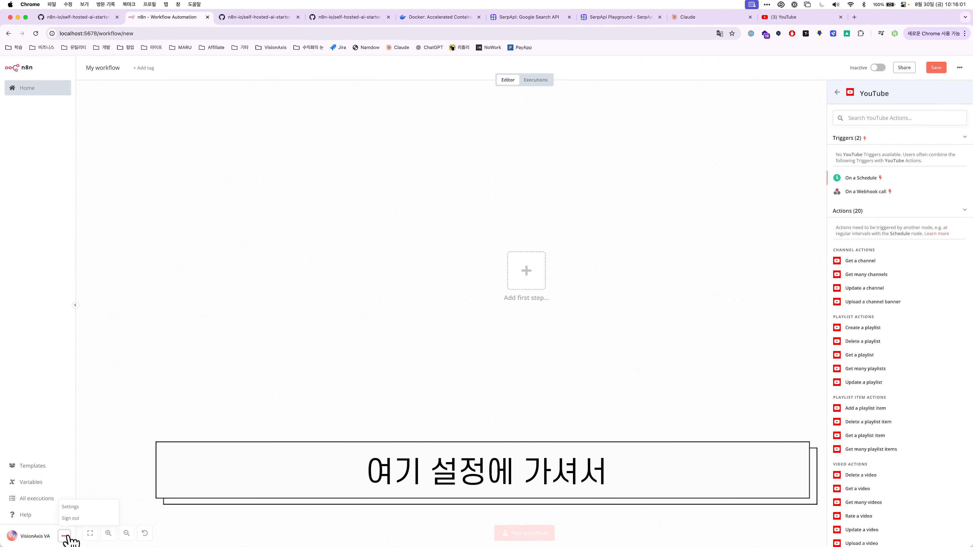
left_click(87, 509)
left_click(42, 231)
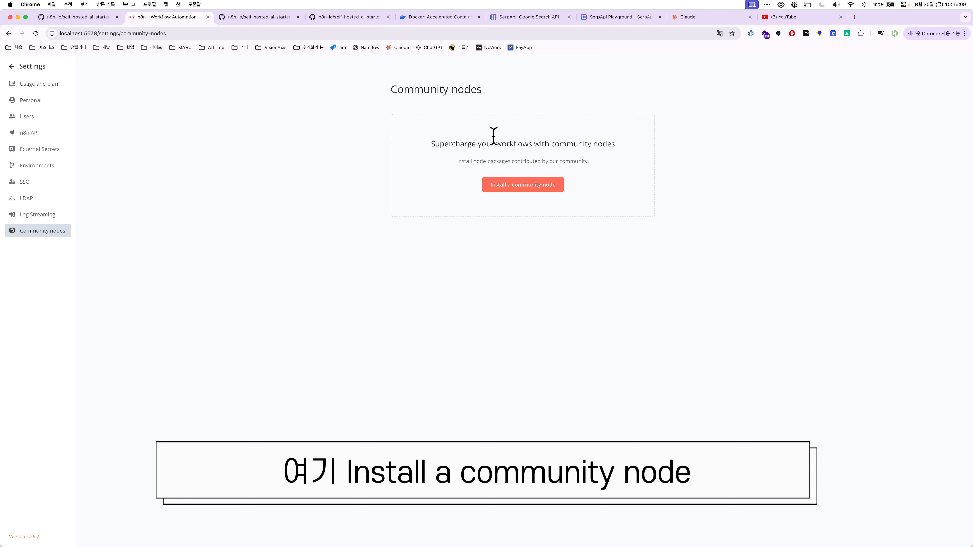
left_click(534, 190)
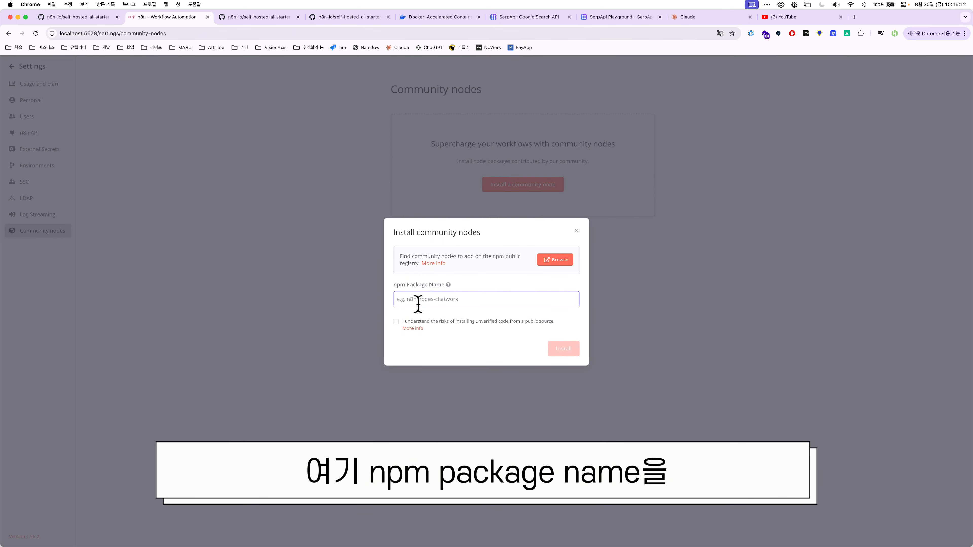
Browse the npm registry's n8n community packages, search for youtube, and copy the package name n8n-nodes-youtube-transcript.
left_click(546, 261)
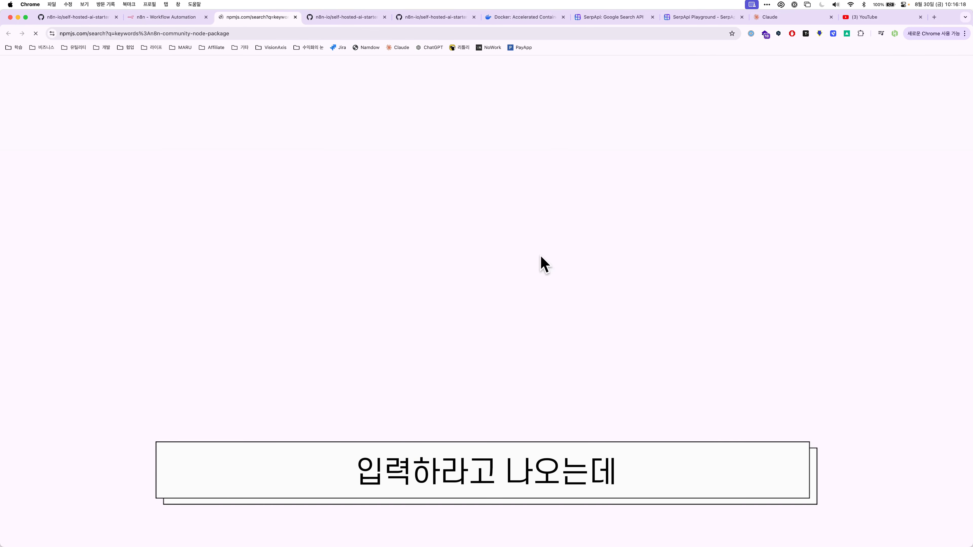
type("youtube")
key("Return")
left_click_drag(319, 268, 421, 269)
key("super+c")
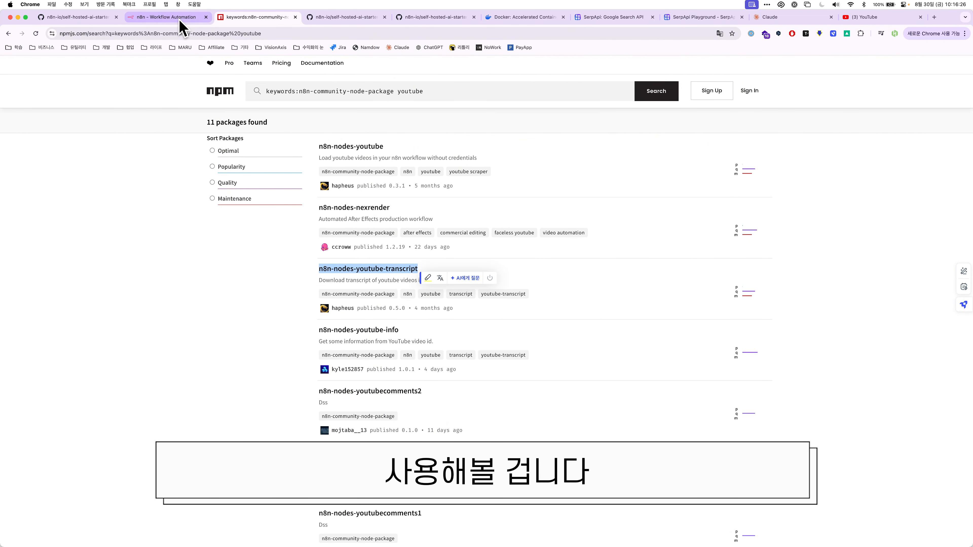
Return to n8n and install the npm package n8n-nodes-youtube-transcript, accepting the risks of unverified code.
left_click(179, 20)
left_click(411, 298)
key("super+v")
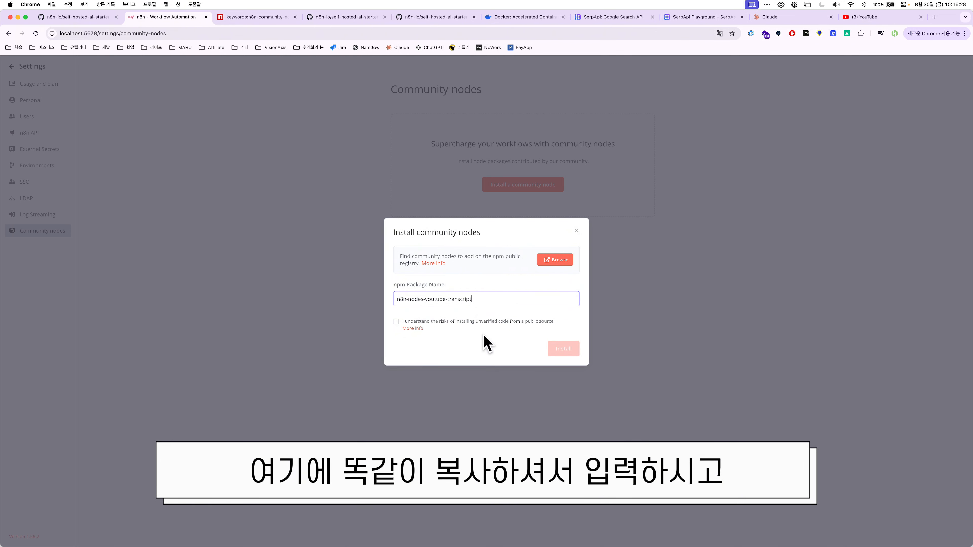
left_click(479, 325)
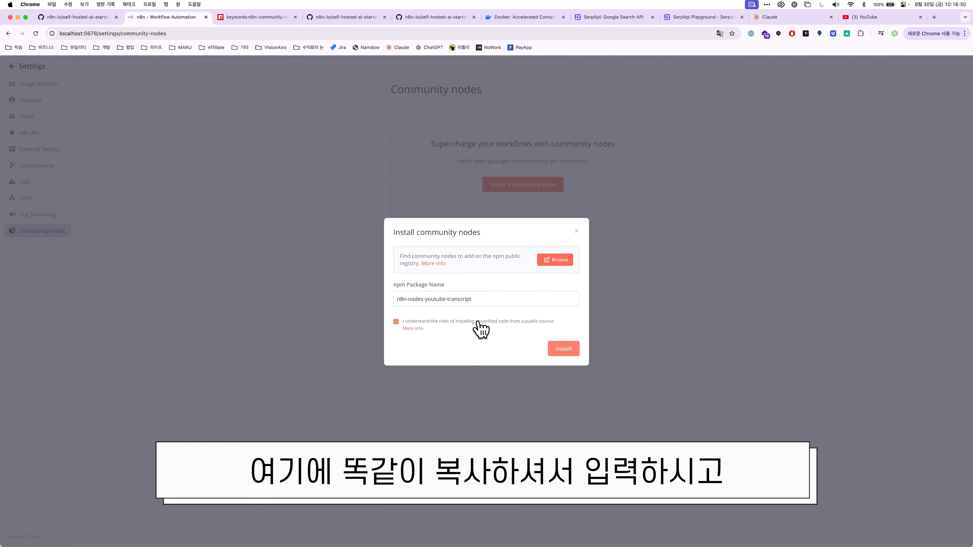
left_click(568, 353)
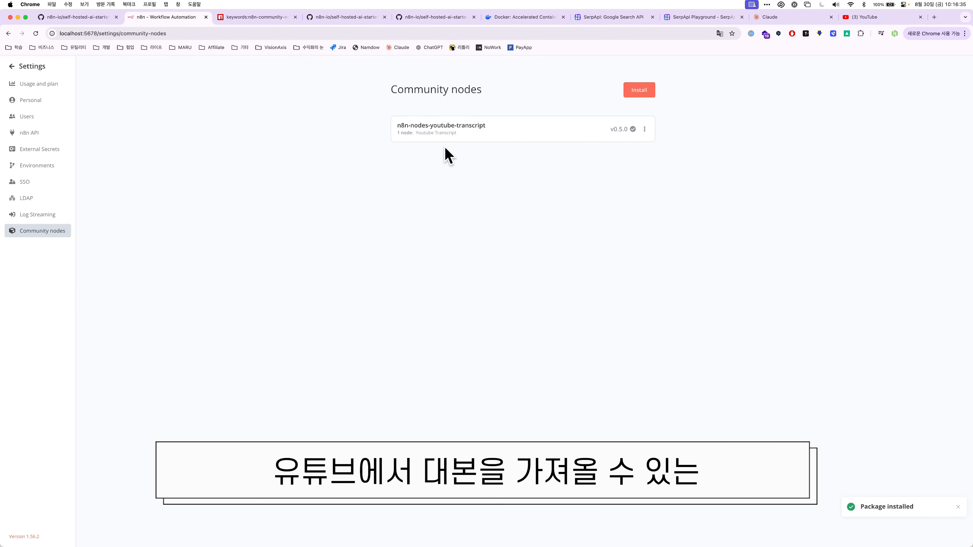
Return to the workflow, add the Youtube Transcript node as its first step, and open its Youtube Video ID or Url parameter for editing.
left_click(45, 70)
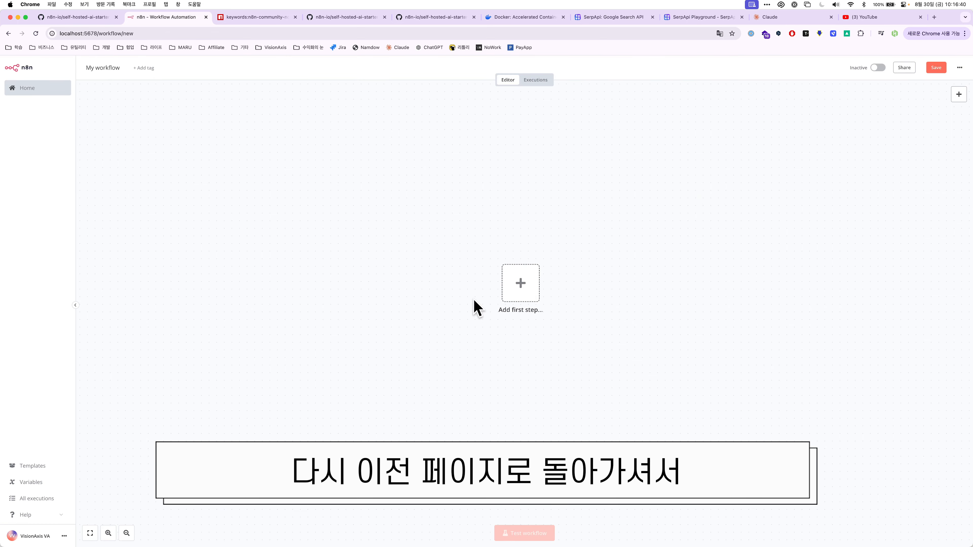
left_click(521, 283)
type("yo")
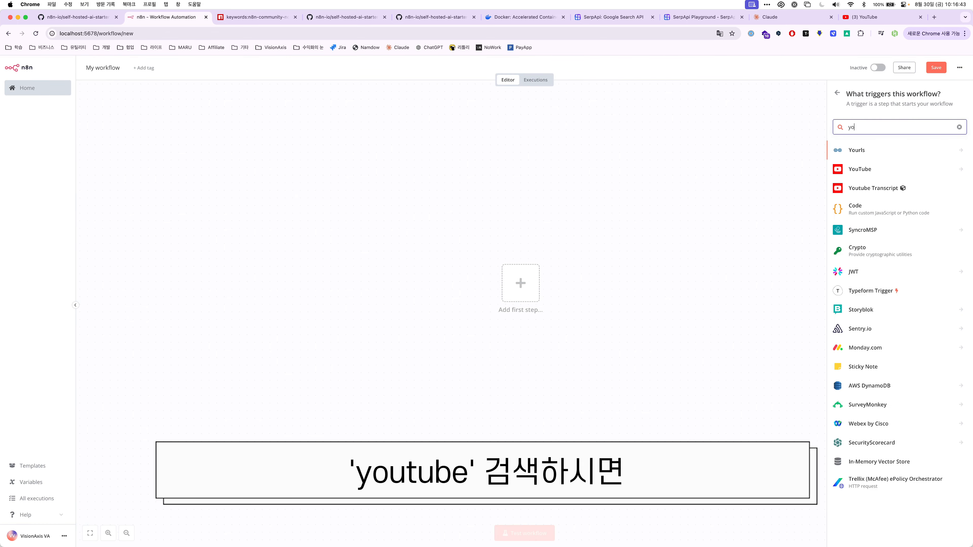
type("utube")
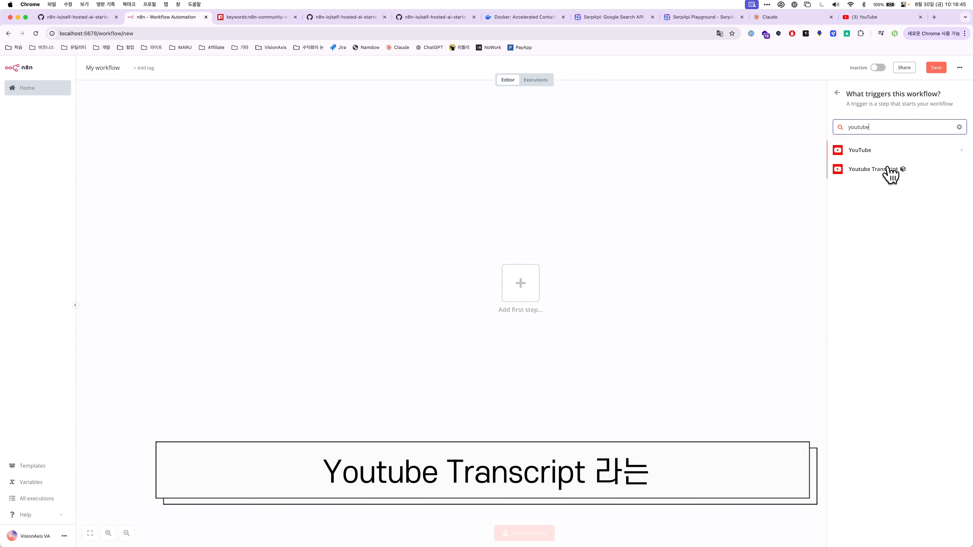
left_click(874, 169)
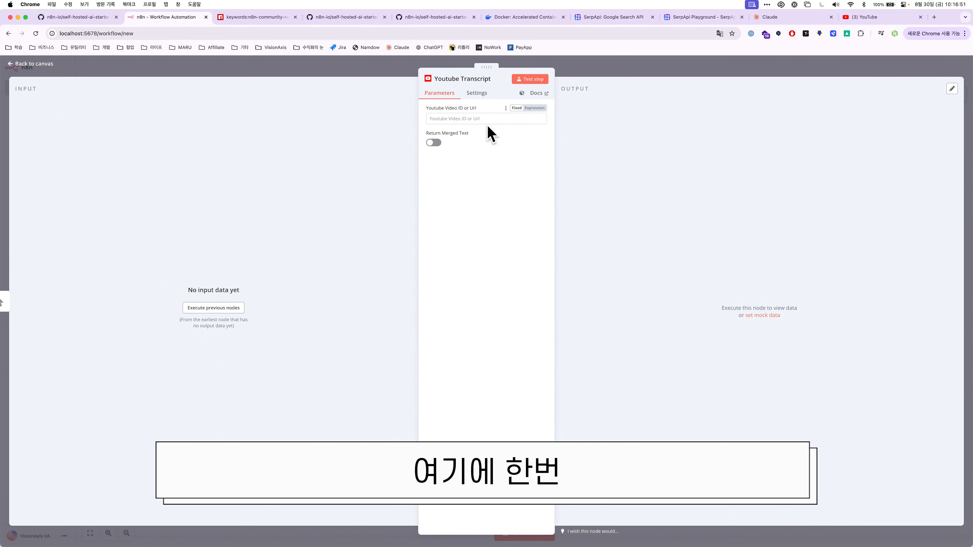
left_click(478, 119)
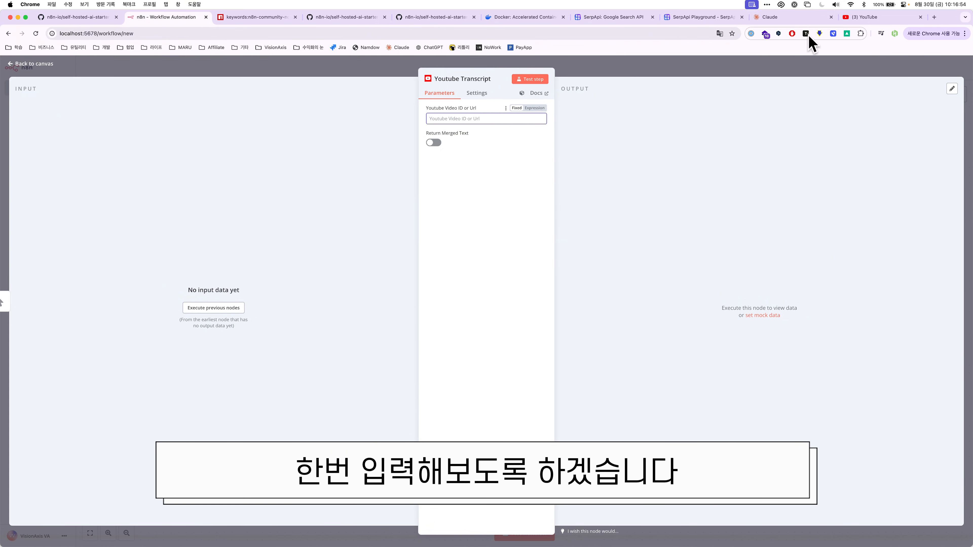
left_click(864, 17)
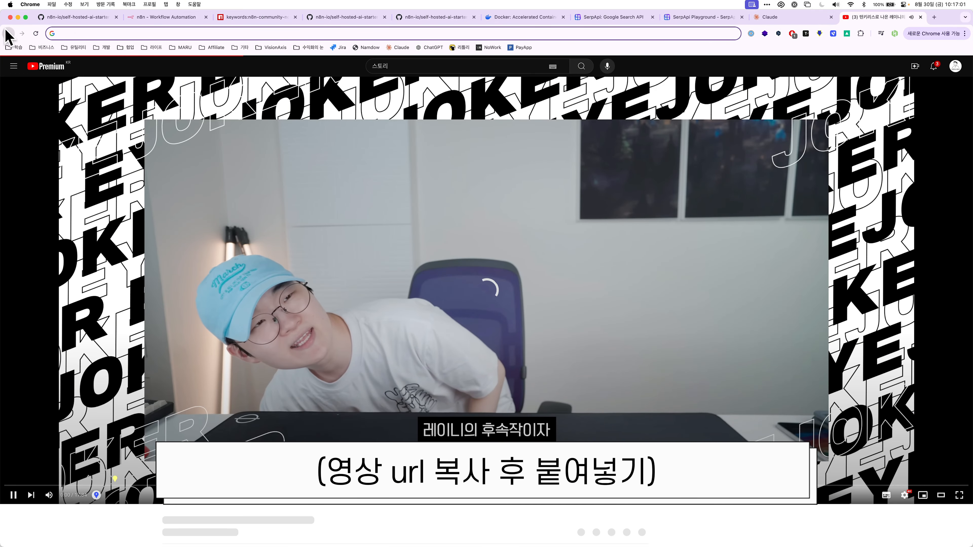
key("super+l")
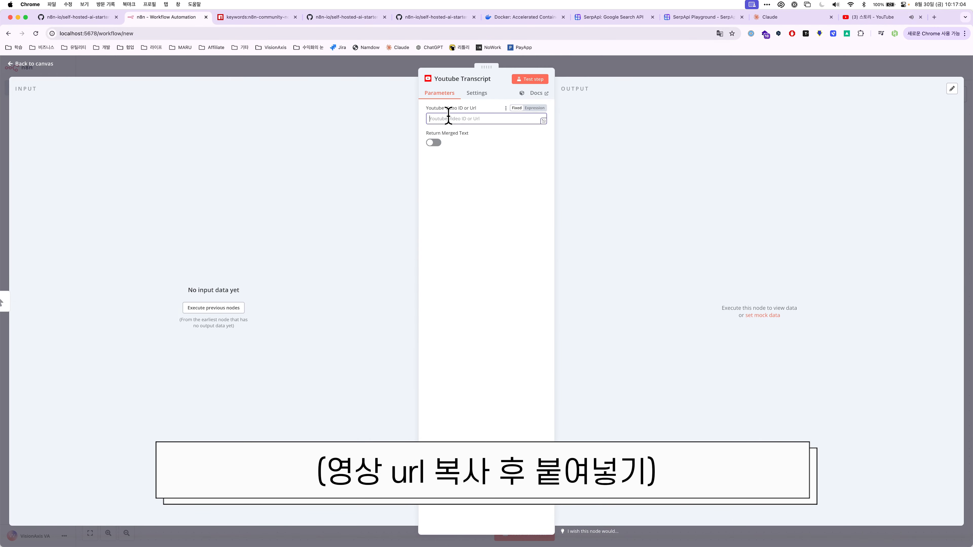
type("https://www.youtube.com/watch?v=UgbyjTeichk")
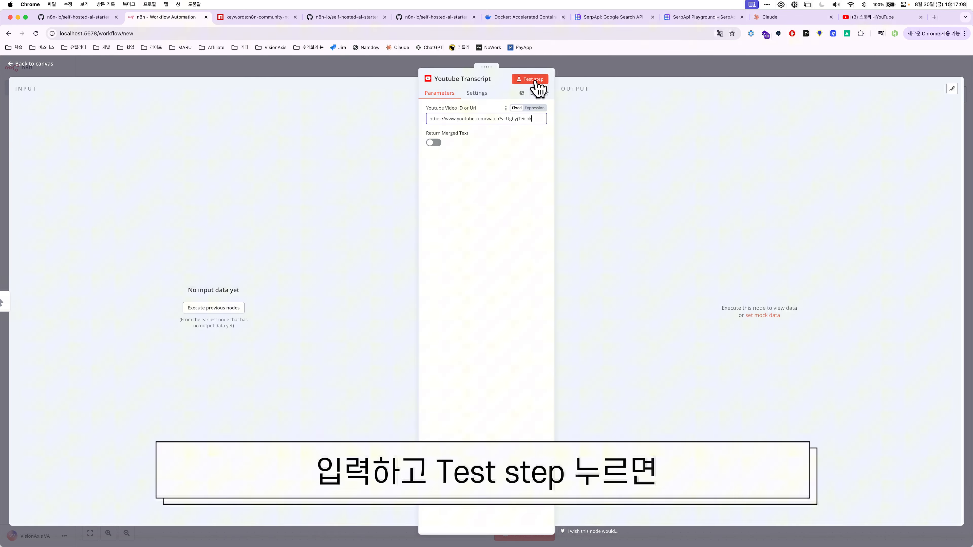
left_click(536, 83)
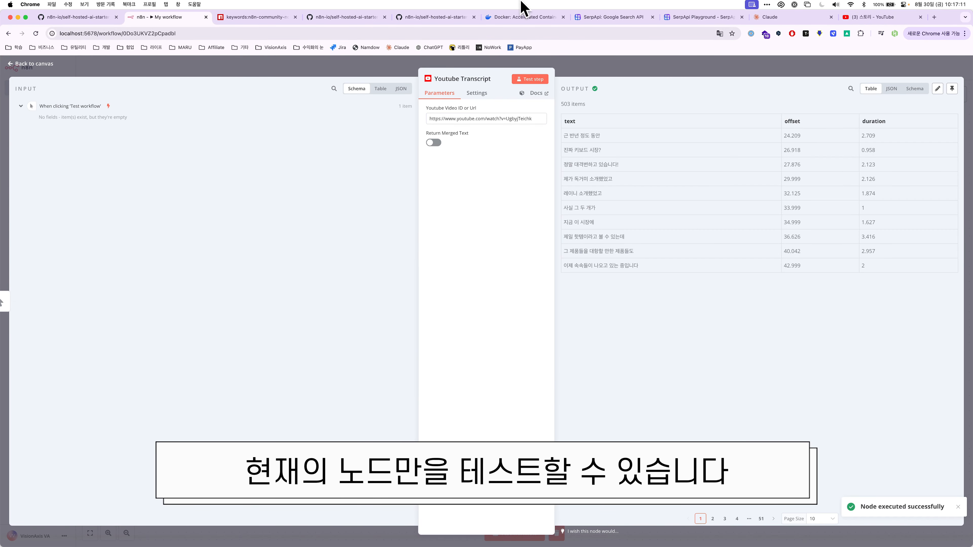
Return to the canvas, reopen the Youtube Transcript node, turn on Return Merged Text, and test the step again.
left_click(406, 71)
left_click_drag(638, 361, 519, 344)
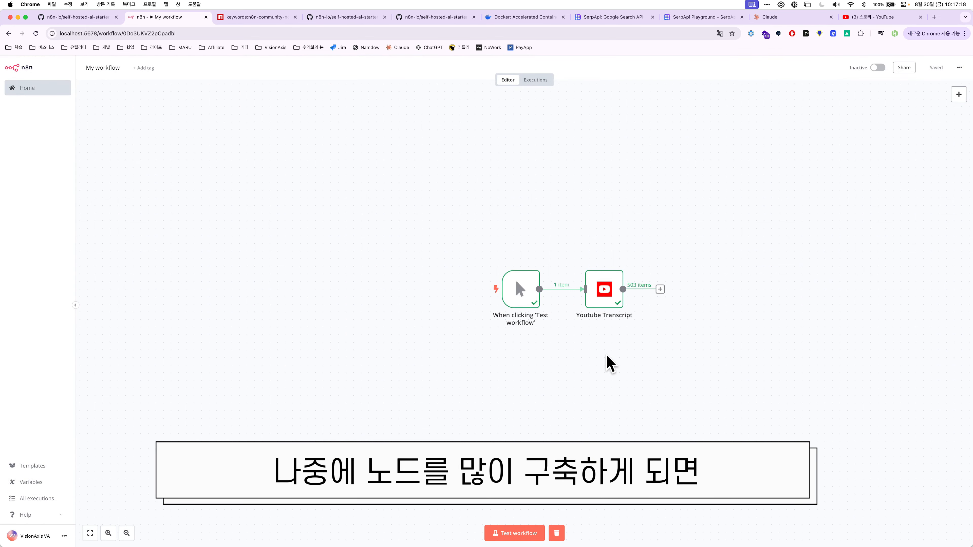
scroll(634, 352, "right", 3)
scroll(634, 352, "down", 1)
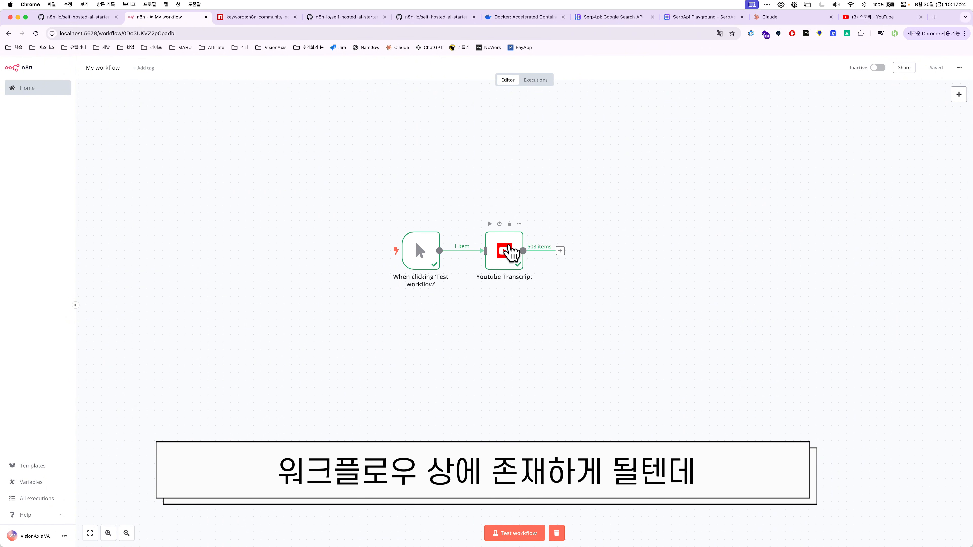
left_click(507, 248)
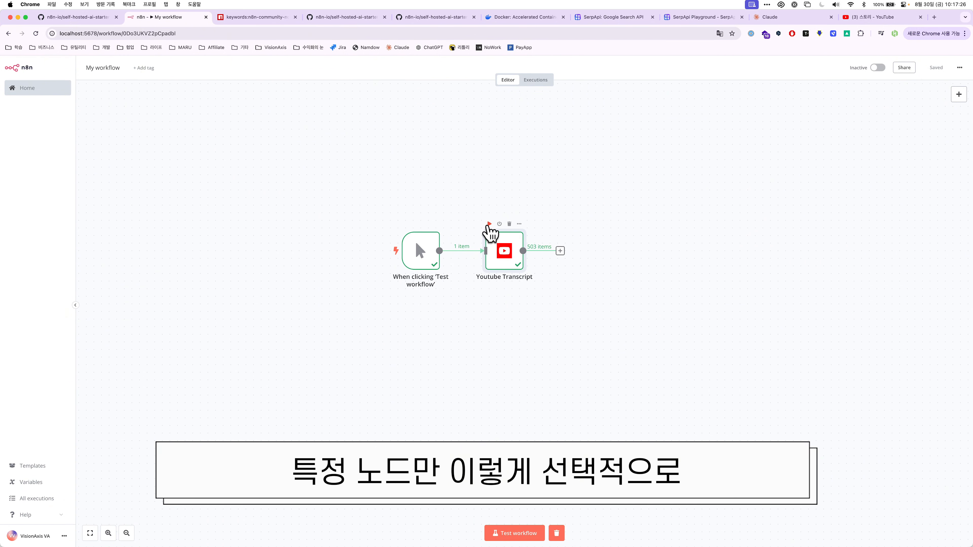
double_click(501, 255)
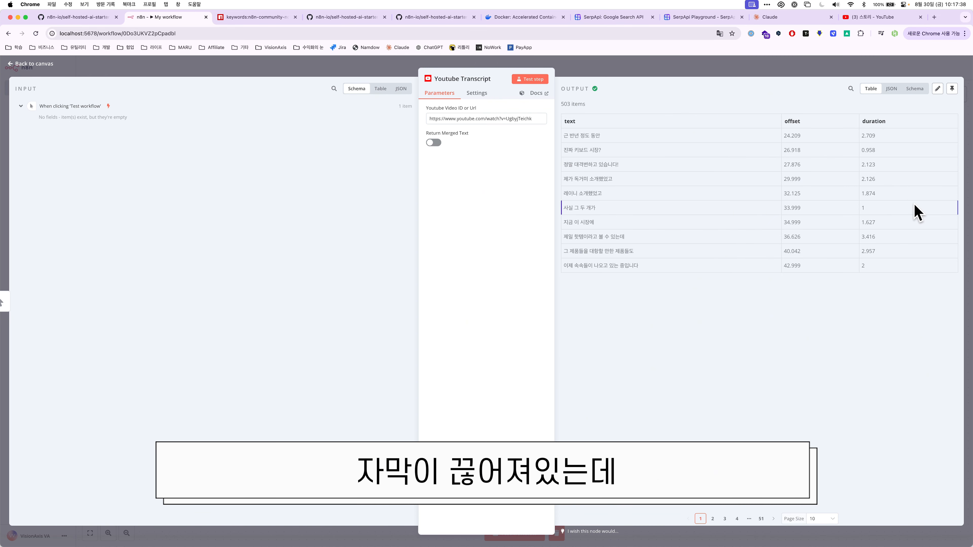
left_click(435, 143)
left_click(538, 80)
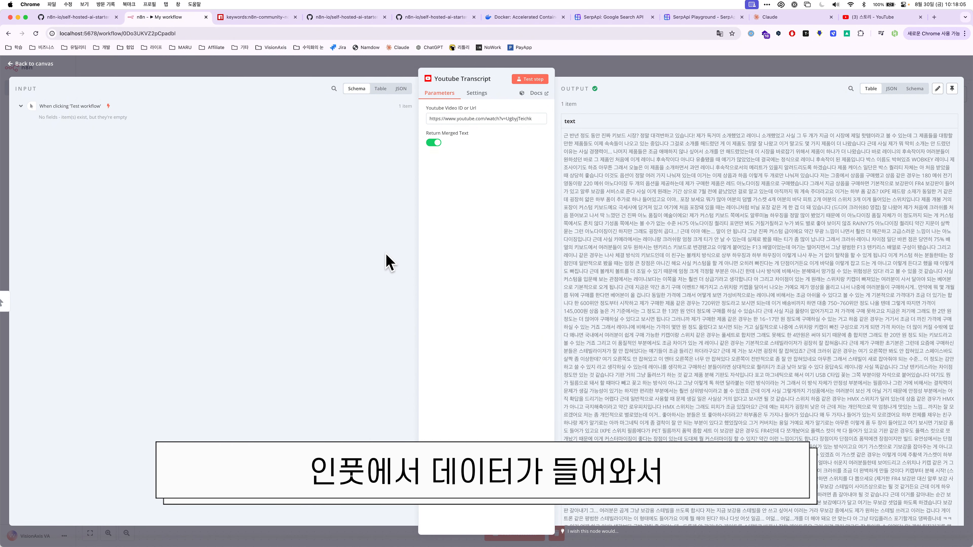
Look through the Youtube Transcript node's settings and its Youtube Video ID or Url parameter, and return to the canvas.
left_click(478, 94)
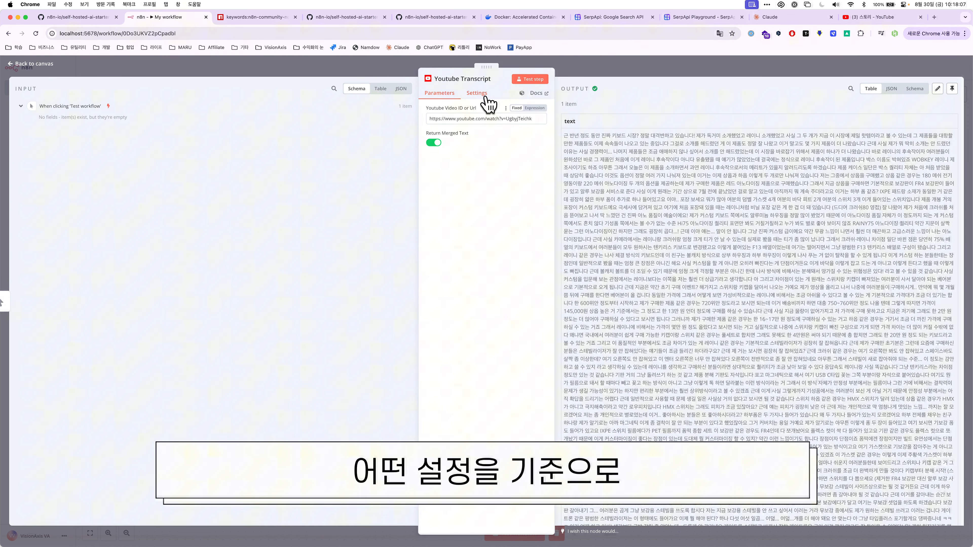
left_click(449, 96)
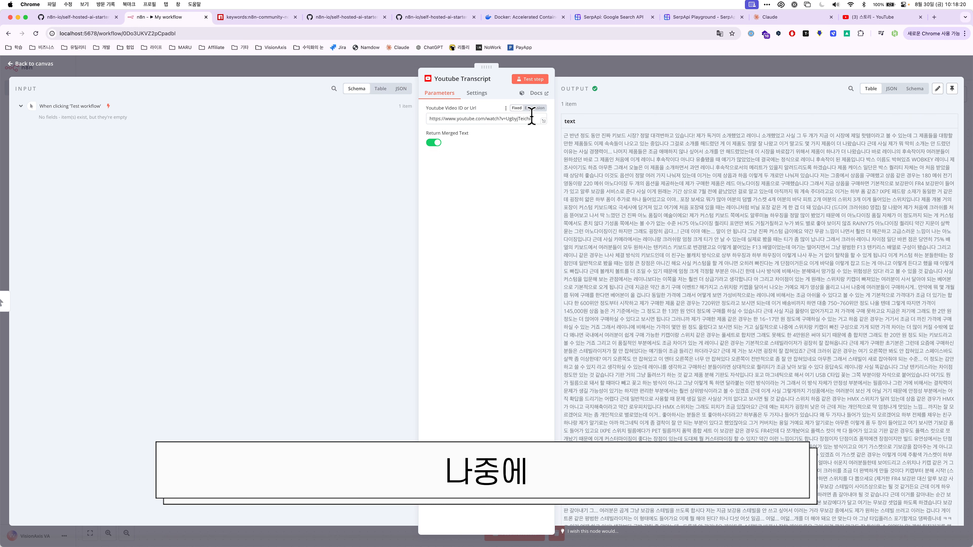
mouse_move(469, 118)
left_mouse_down()
mouse_move(584, 119)
mouse_move(455, 122)
mouse_move(472, 121)
left_mouse_up()
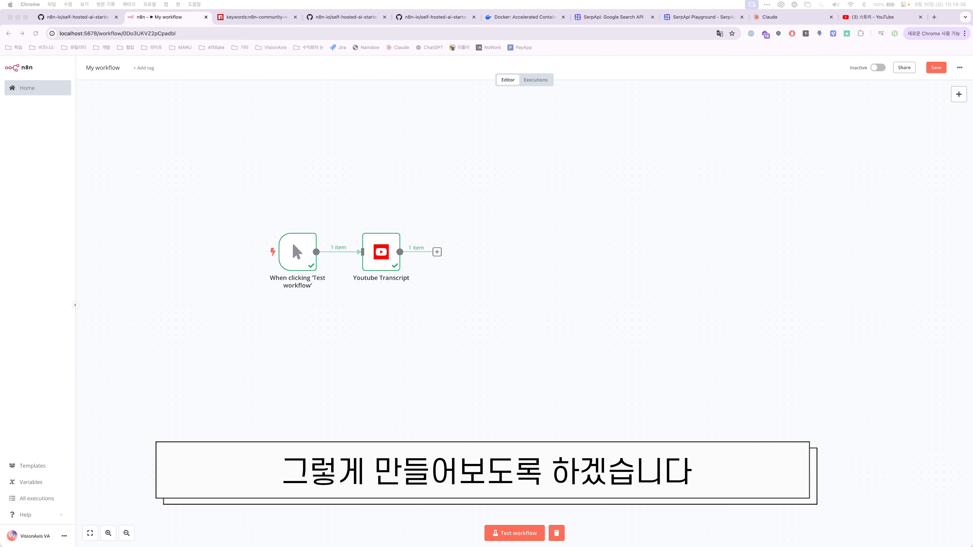
scroll(604, 408, "right", 2)
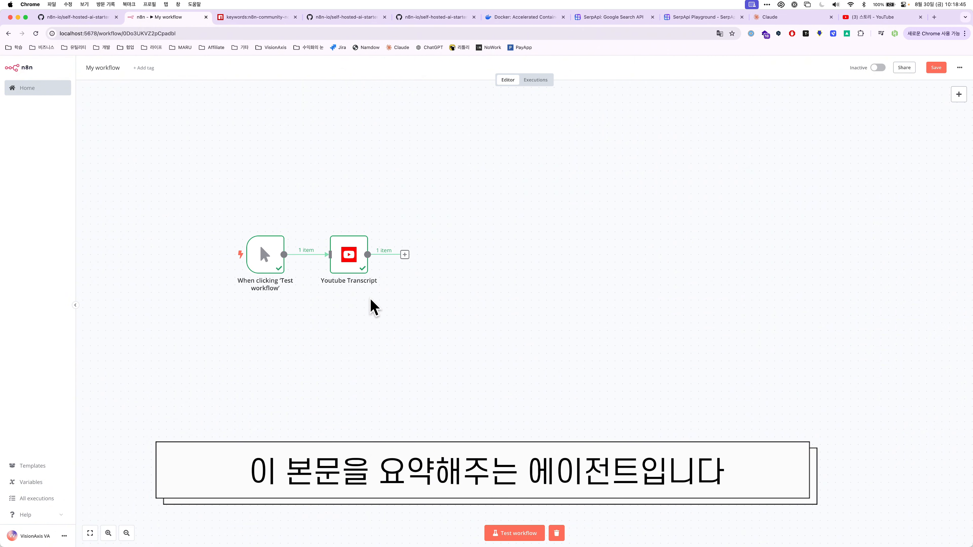
Sketch two branches after the Youtube Transcript node with Epic Pen, in boxes labelled 요약 and 관련영상 추천, and join their outputs.
mouse_move(410, 248)
left_mouse_down()
mouse_move(441, 178)
mouse_move(446, 345)
mouse_move(456, 335)
left_mouse_up()
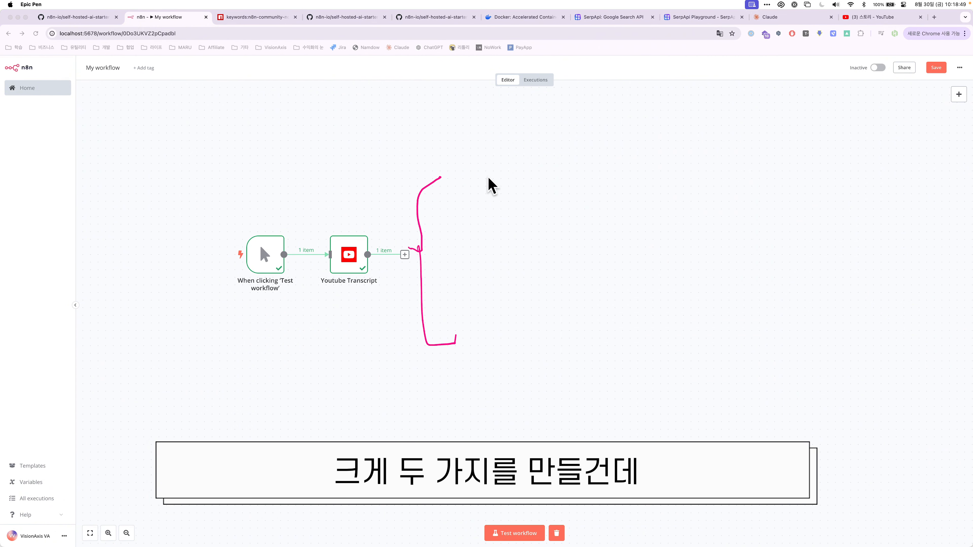
mouse_move(462, 133)
left_mouse_down()
mouse_move(497, 191)
mouse_move(483, 123)
mouse_move(470, 121)
left_mouse_up()
mouse_move(512, 144)
left_mouse_down()
mouse_move(532, 147)
mouse_move(549, 176)
left_mouse_up()
left_click_drag(470, 278, 468, 358)
mouse_move(458, 301)
left_mouse_down()
mouse_move(625, 330)
mouse_move(468, 358)
mouse_move(502, 324)
mouse_move(515, 326)
mouse_move(561, 292)
mouse_move(605, 303)
left_mouse_up()
mouse_move(602, 149)
left_mouse_down()
mouse_move(645, 163)
mouse_move(609, 307)
left_mouse_up()
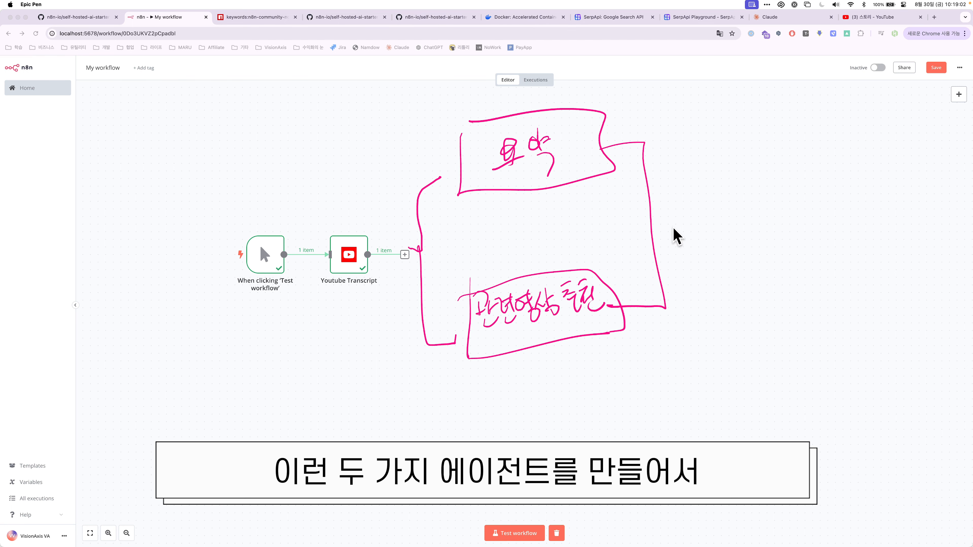
Sketch a merge circle and an output box after the joined branches, leading down to a circled web page with text lines.
mouse_move(651, 228)
left_mouse_down()
mouse_move(685, 224)
mouse_move(706, 246)
mouse_move(769, 223)
left_mouse_up()
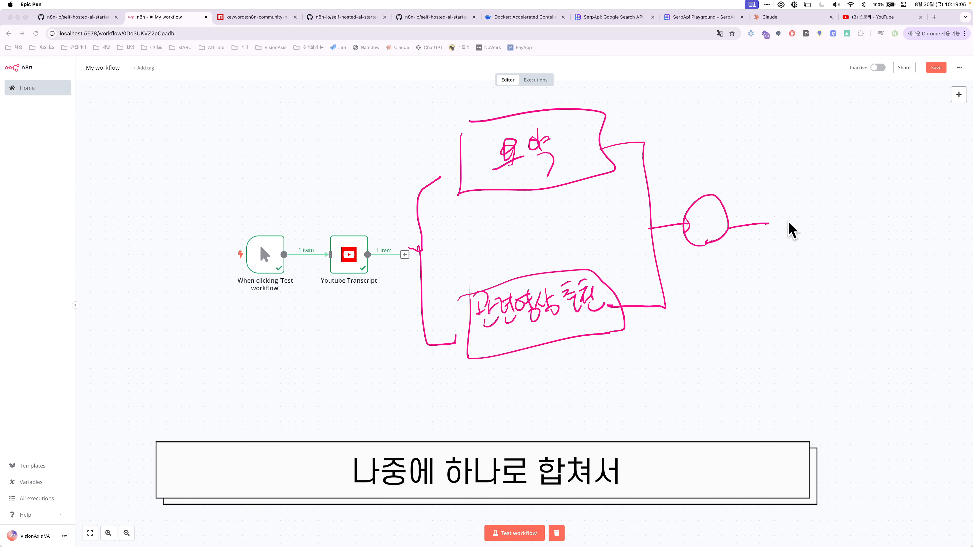
mouse_move(798, 192)
left_mouse_down()
mouse_move(810, 241)
mouse_move(798, 191)
left_mouse_up()
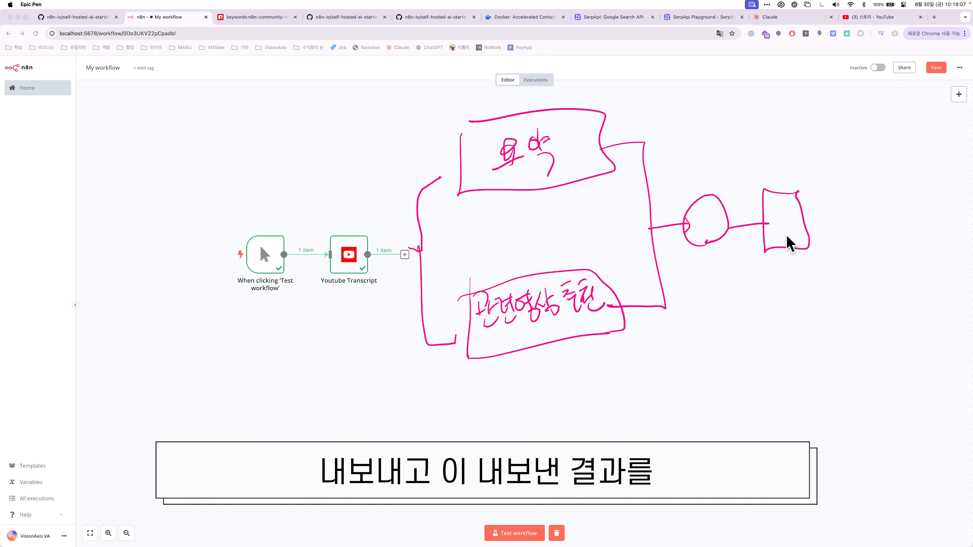
left_click_drag(783, 230, 787, 387)
left_click_drag(767, 371, 792, 376)
mouse_move(728, 407)
left_mouse_down()
mouse_move(732, 472)
mouse_move(858, 462)
mouse_move(818, 474)
mouse_move(818, 401)
left_mouse_up()
left_click_drag(758, 427, 826, 415)
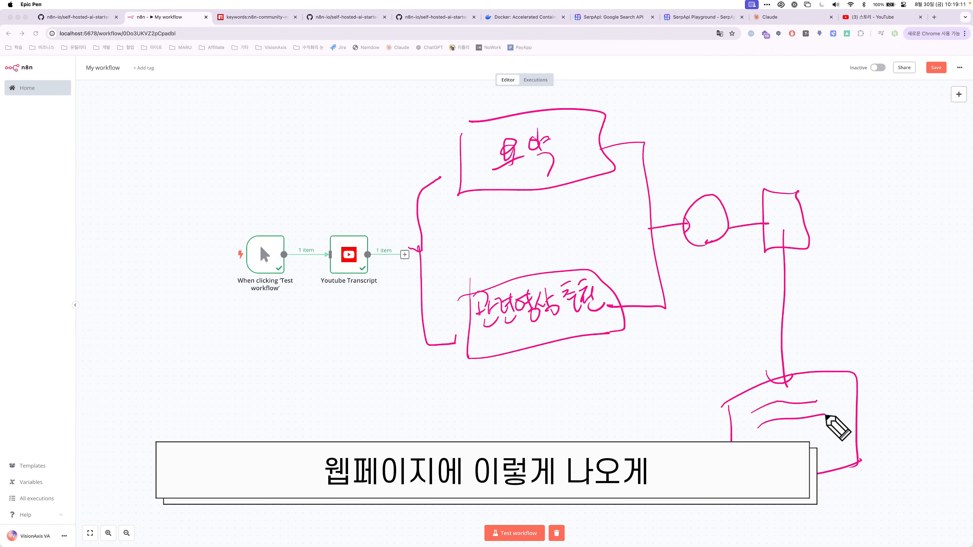
mouse_move(819, 452)
left_mouse_down()
mouse_move(835, 448)
mouse_move(828, 450)
left_mouse_up()
left_click_drag(848, 463, 800, 494)
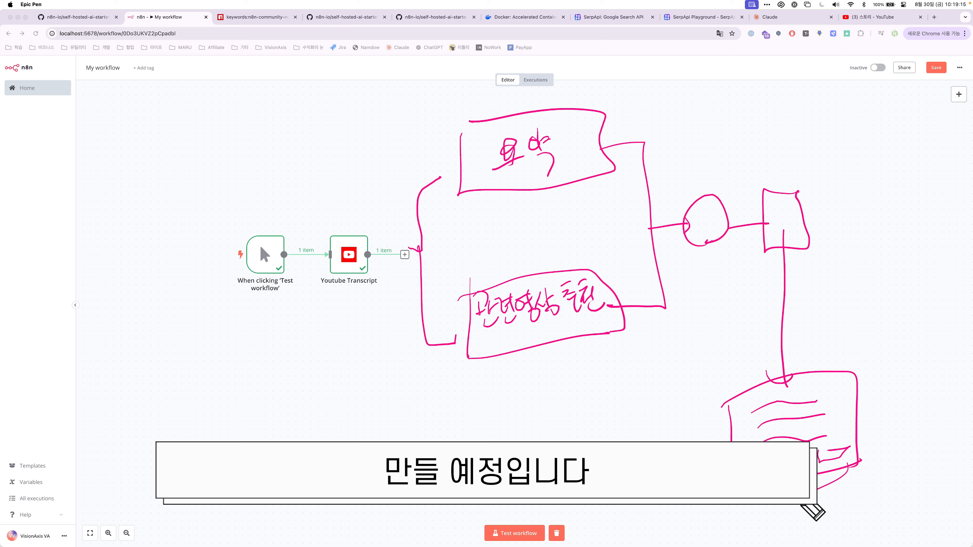
left_click_drag(788, 384, 848, 486)
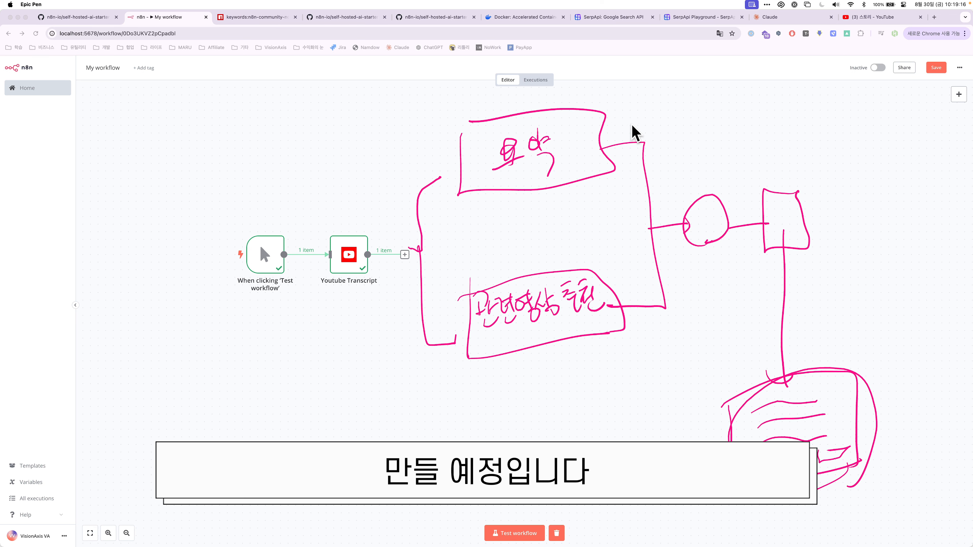
Add pen marks on the 요약 box and between the two branch boxes, clear the whole sketch, and leave drawing mode.
left_click_drag(464, 128, 477, 112)
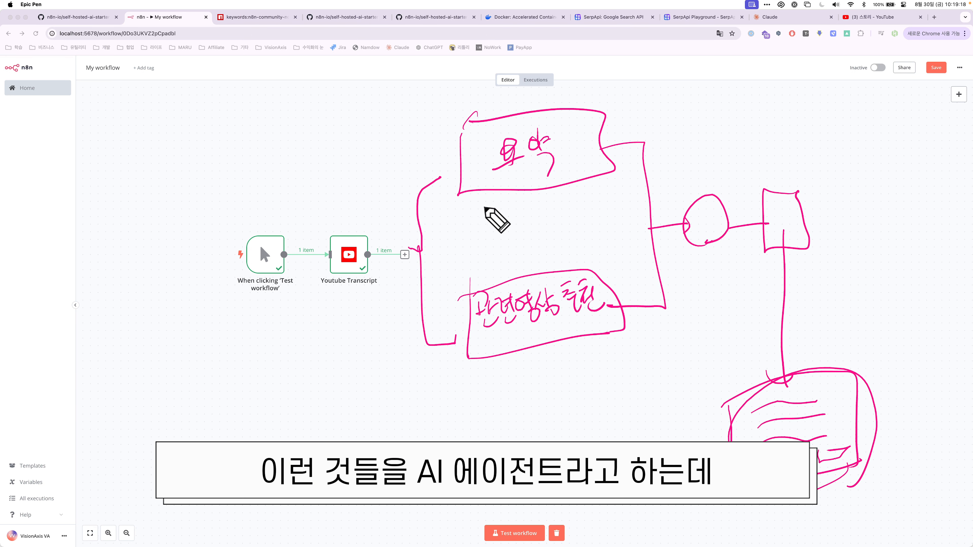
left_click_drag(481, 211, 495, 210)
mouse_move(483, 204)
left_mouse_down()
mouse_move(496, 199)
mouse_move(498, 213)
left_mouse_up()
left_click_drag(491, 214, 514, 204)
left_click_drag(534, 207, 587, 202)
left_click_drag(577, 192, 594, 183)
left_click_drag(478, 233, 583, 210)
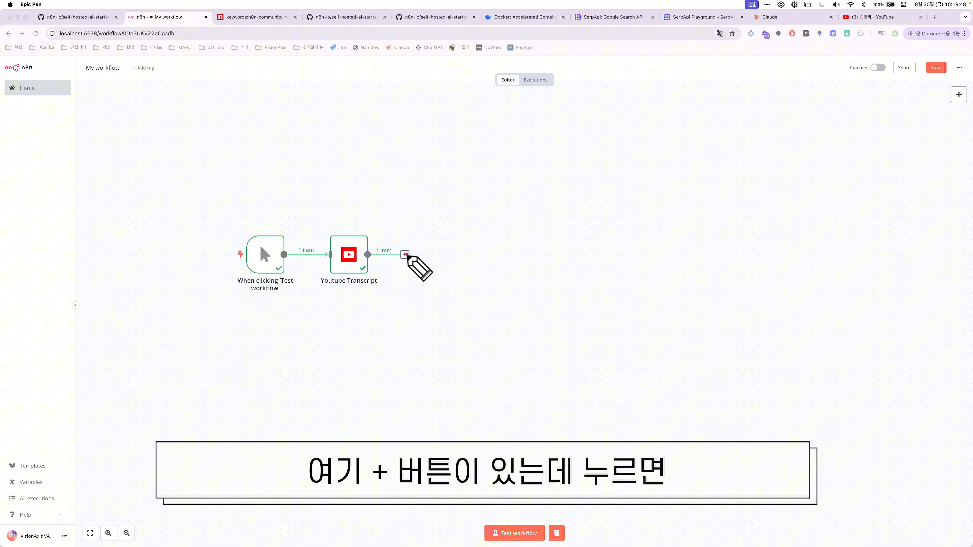
key("Escape")
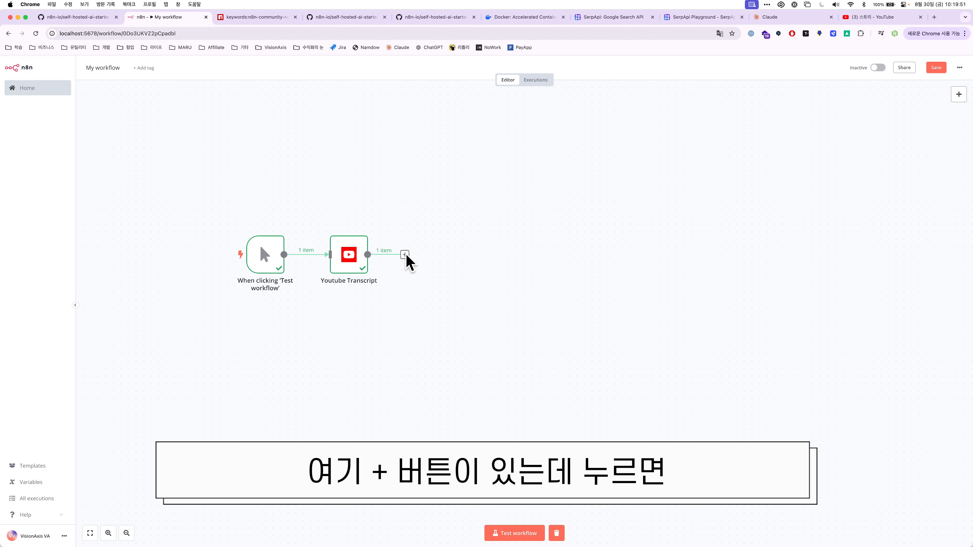
Add a Summarization Chain from the Advanced AI nodes after Youtube Transcript and attach an OpenAI Chat Model as its model.
left_click(401, 254)
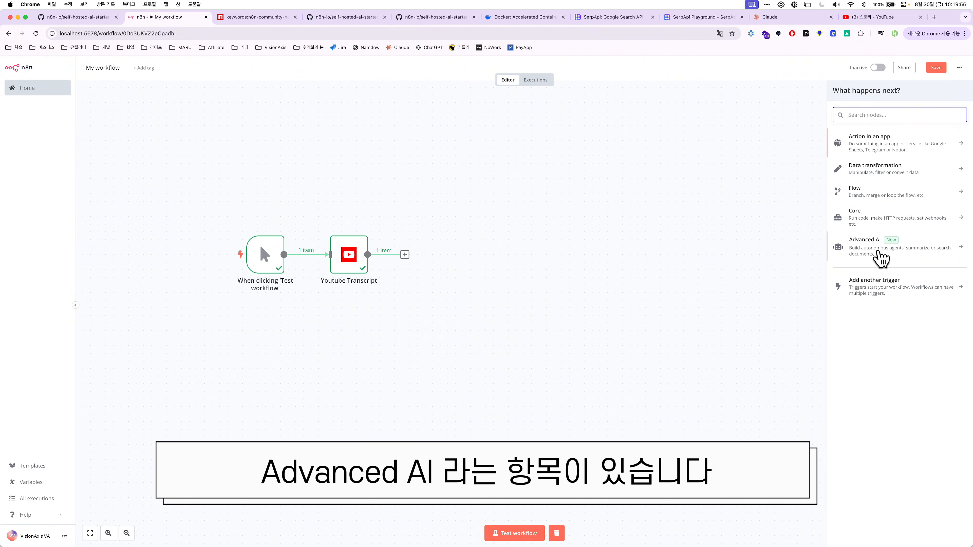
key("super+equal")
key("super+equal")
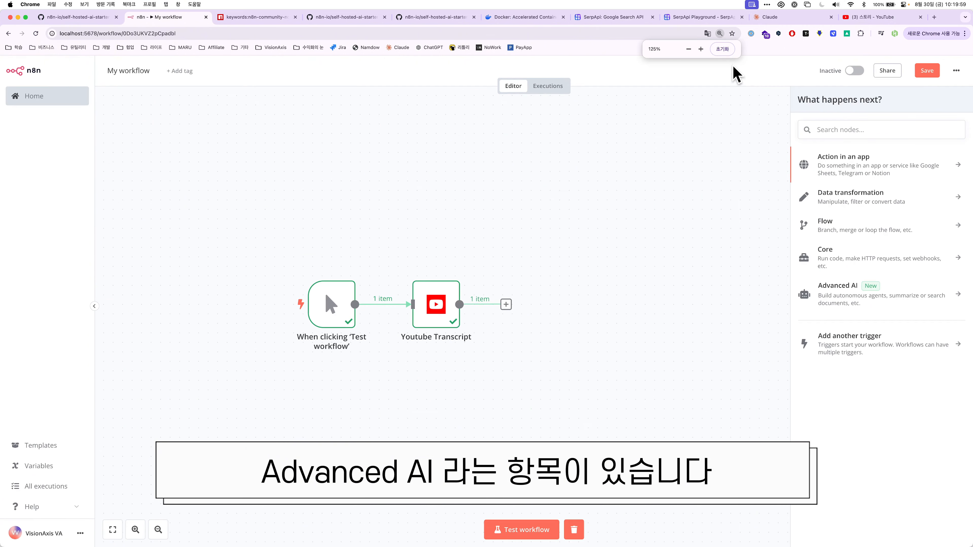
left_click(841, 293)
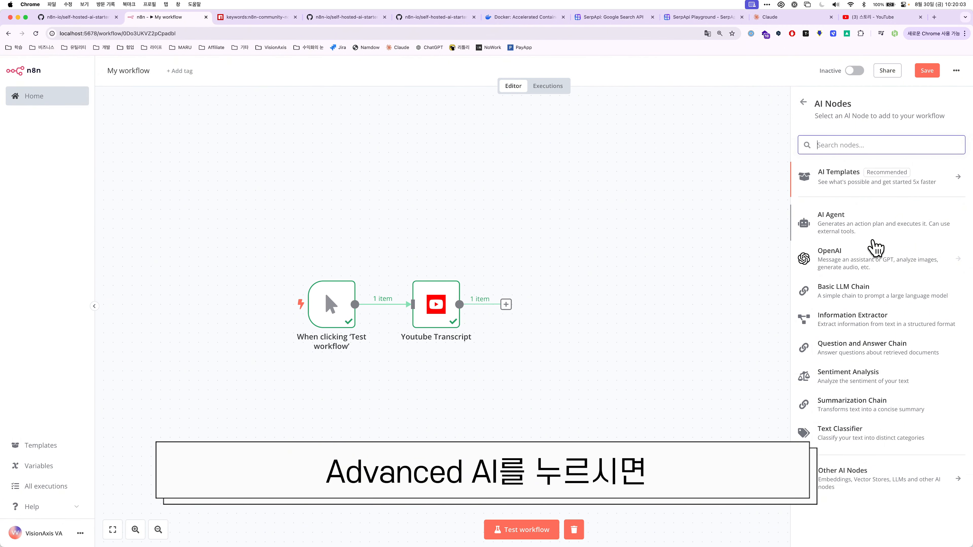
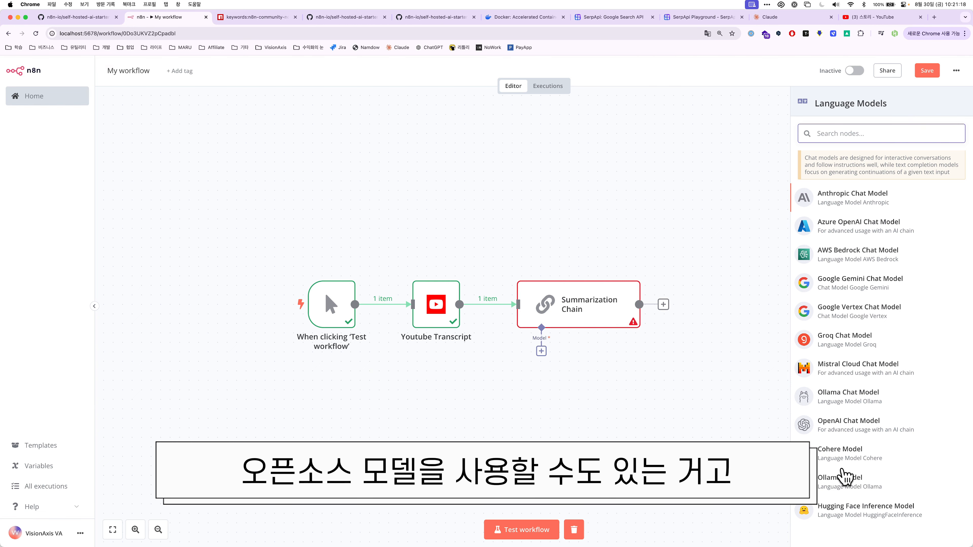
left_click(857, 429)
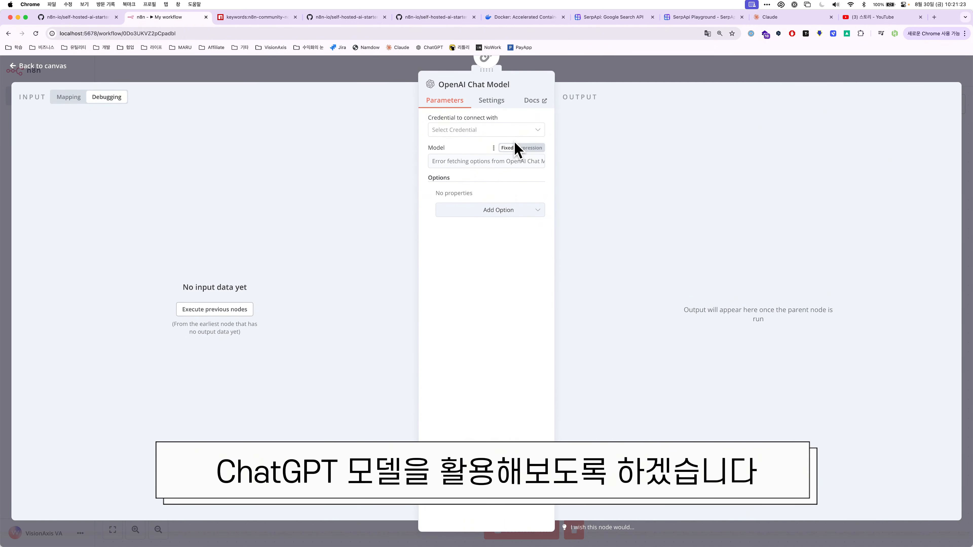
Start a new OpenAI credential for the OpenAI Chat Model, up to its empty API Key field.
left_click(475, 133)
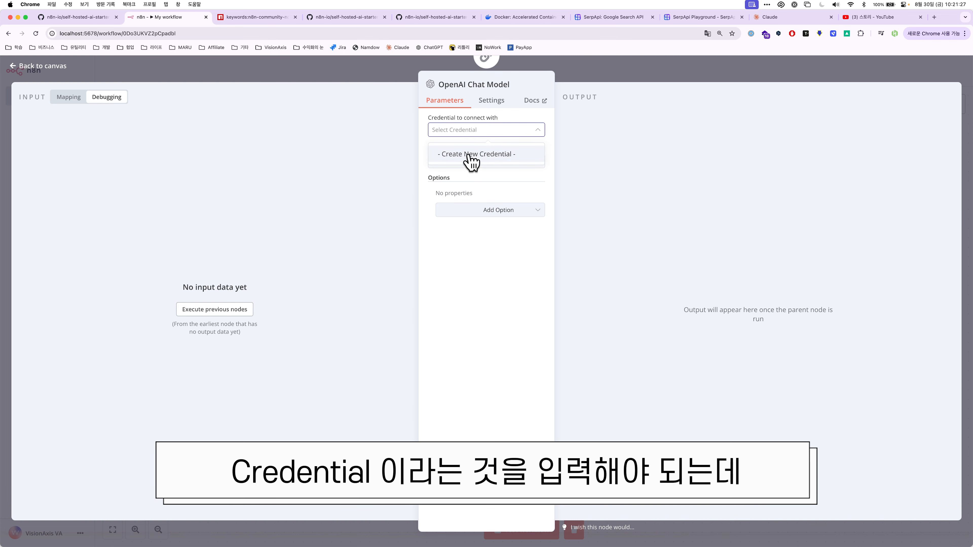
left_click(480, 161)
triple_click(344, 170)
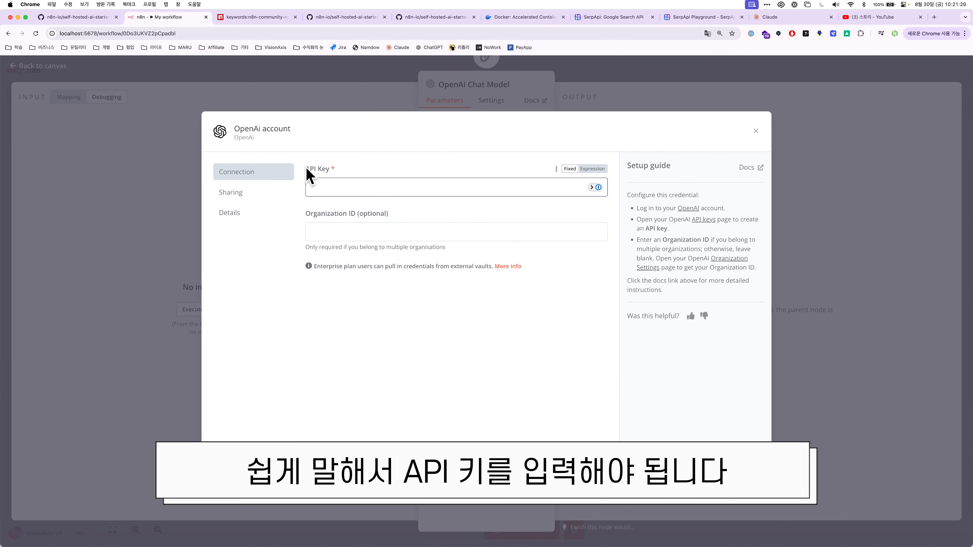
Go to the OpenAI API site in a new browser tab, open the platform dashboard's API keys, and create a new secret key.
left_click(934, 17)
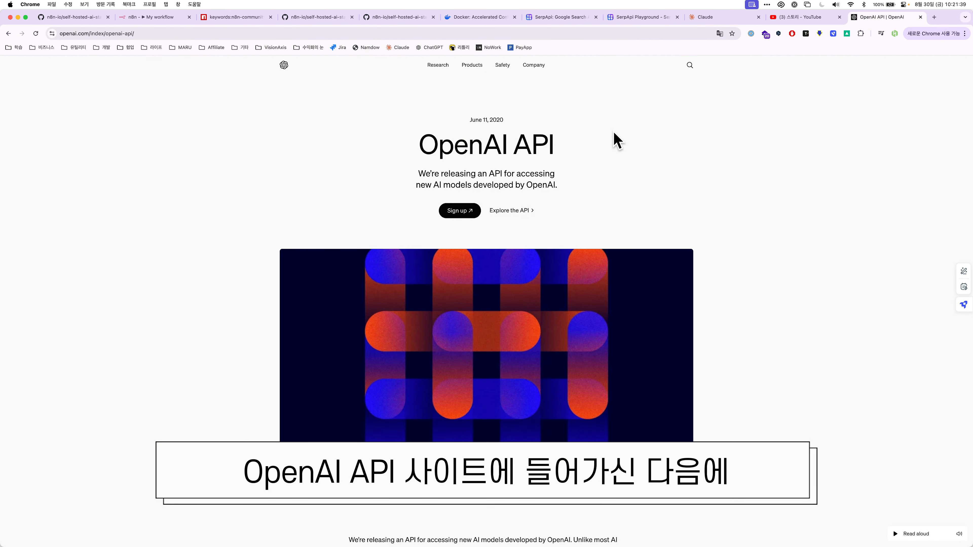
left_click(470, 211)
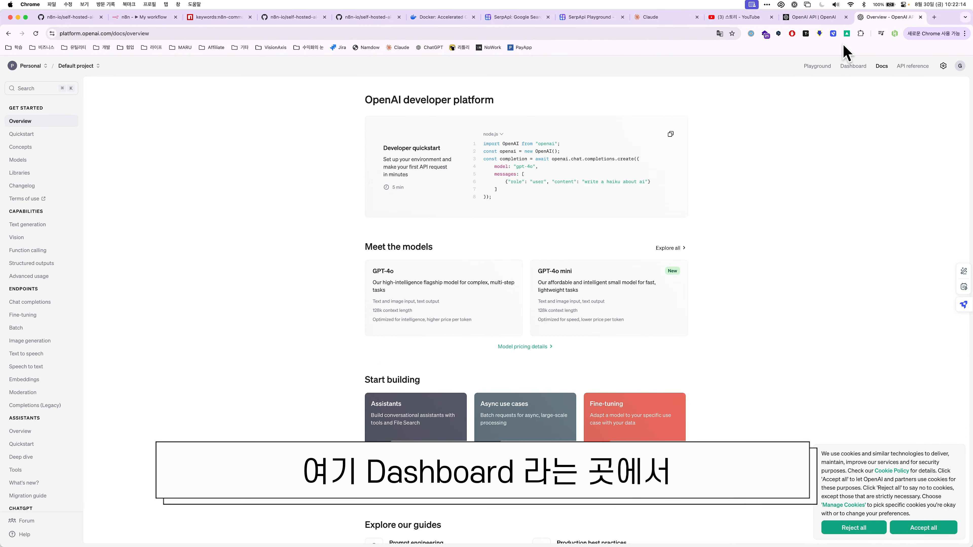
left_click(857, 67)
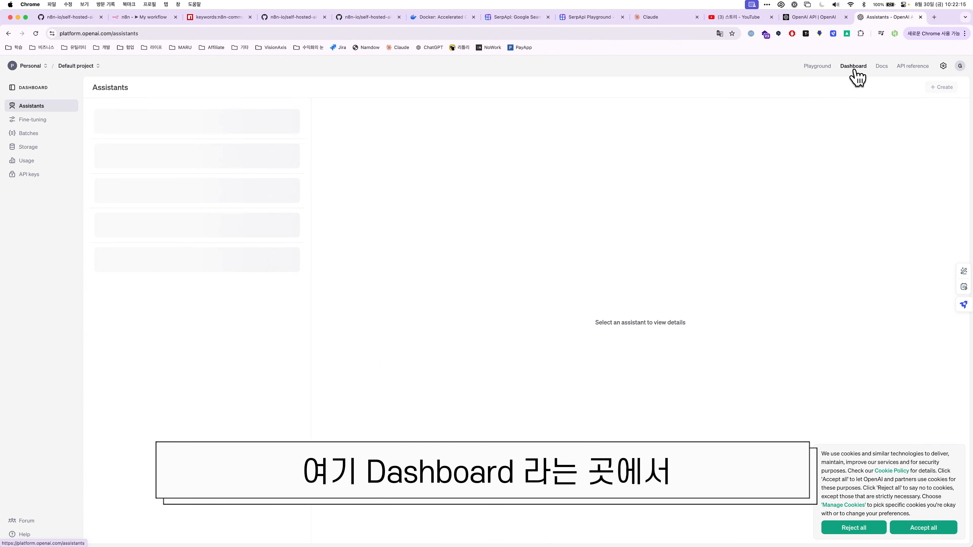
left_click(44, 175)
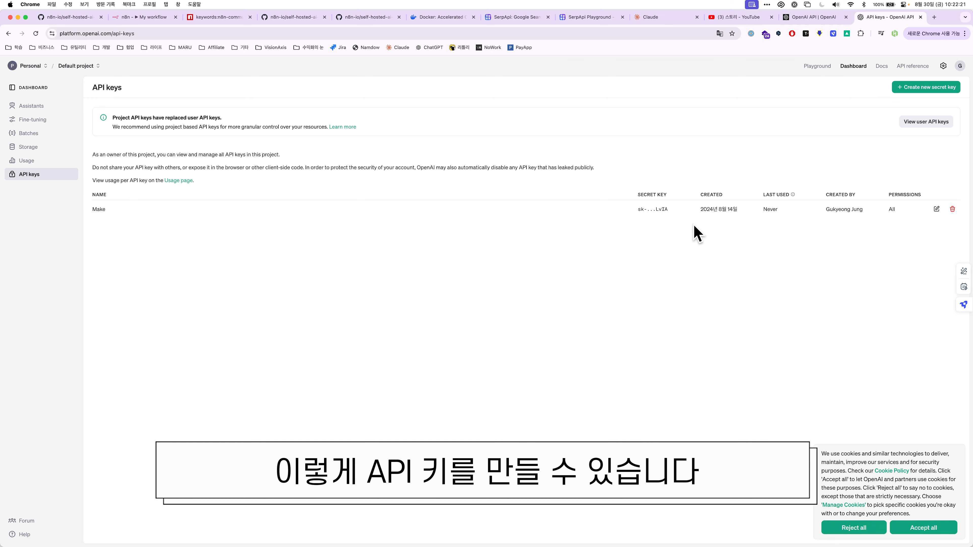
left_click(924, 90)
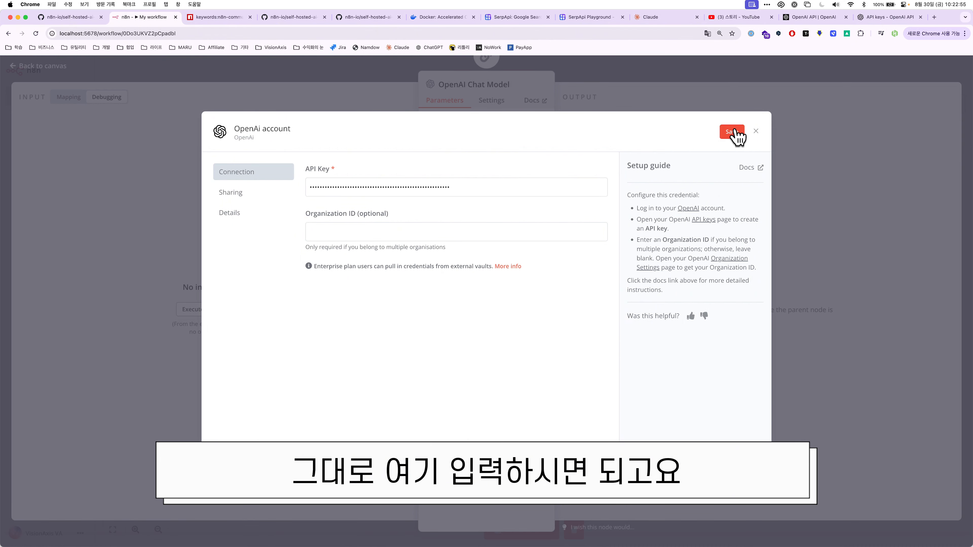
Save the OpenAI credential and set the OpenAI Chat Model's model to gpt-4o-2024-08-06, returning to the canvas.
left_click(732, 132)
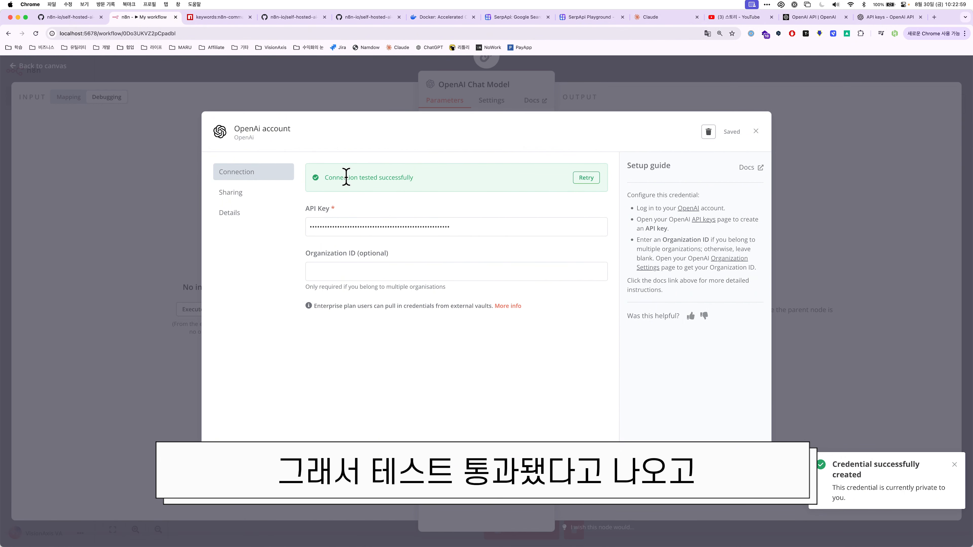
left_click(756, 131)
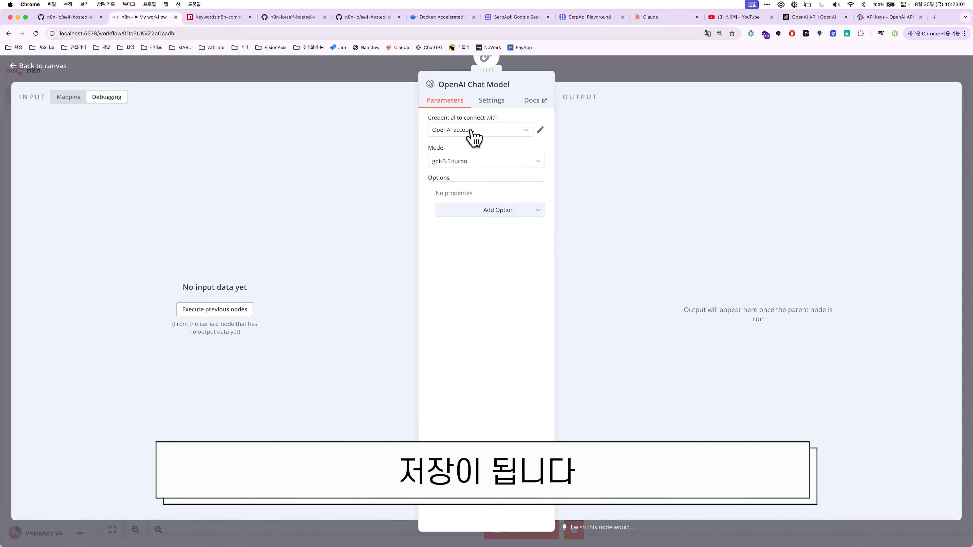
left_click(475, 163)
scroll(482, 234, "down", 5)
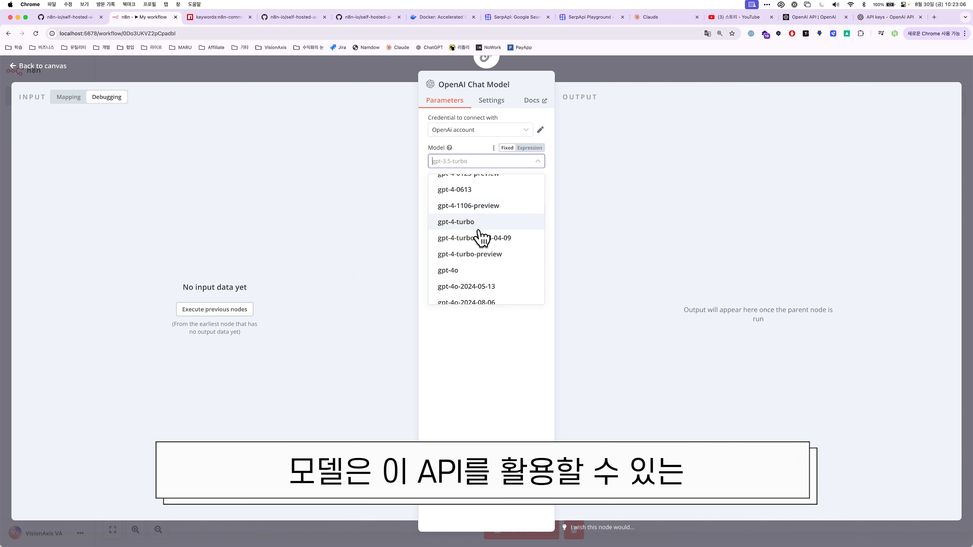
scroll(483, 238, "down", 1)
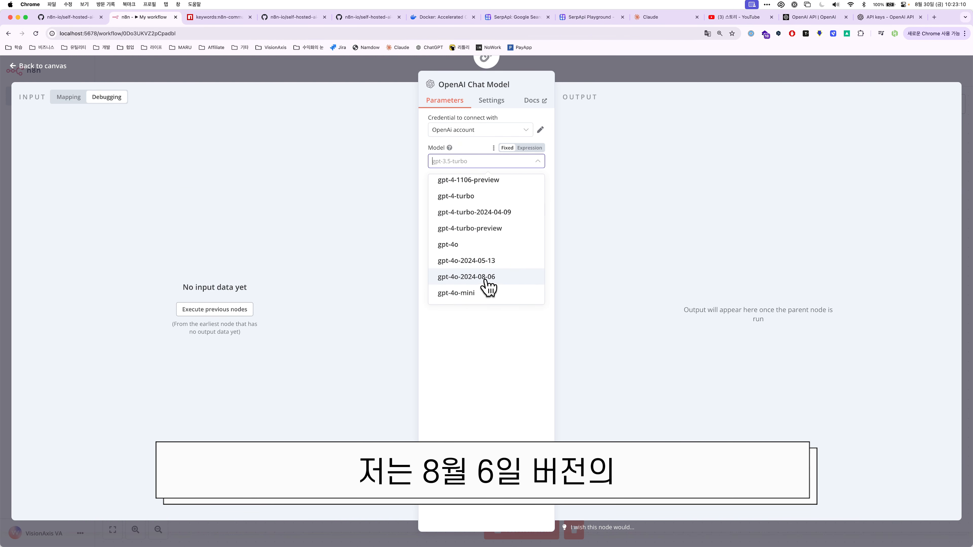
left_click(469, 283)
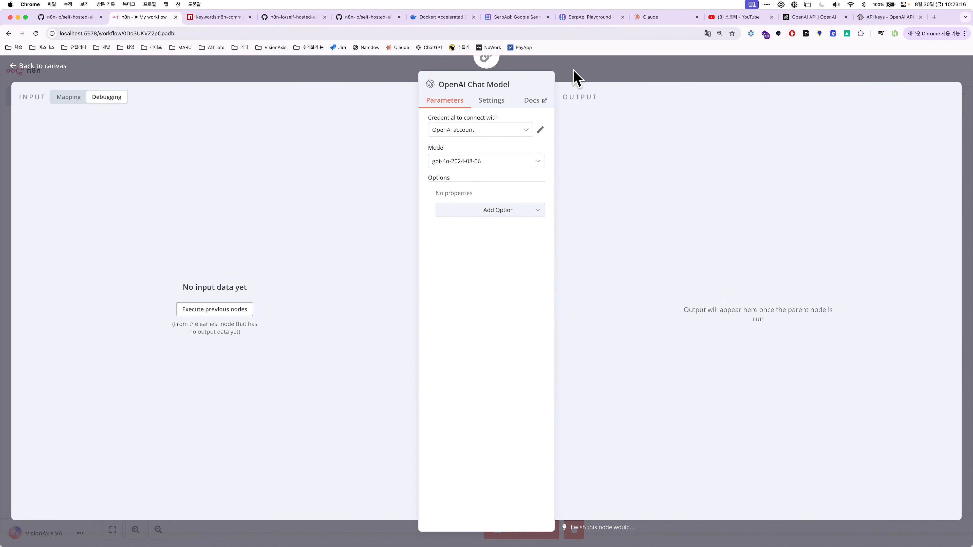
left_click(576, 78)
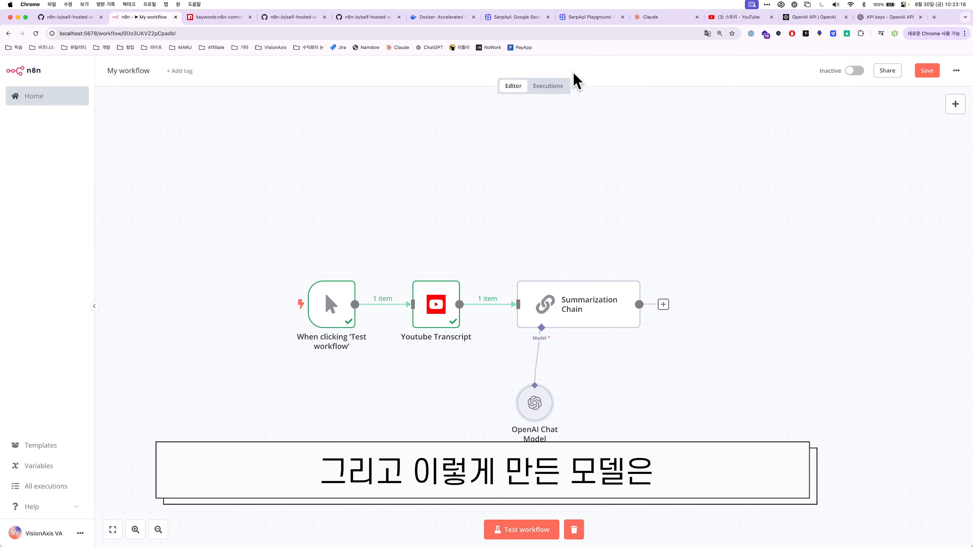
Reposition the OpenAI Chat Model node just below the Summarization Chain and run a test of the Summarization Chain step.
left_click_drag(536, 404, 546, 404)
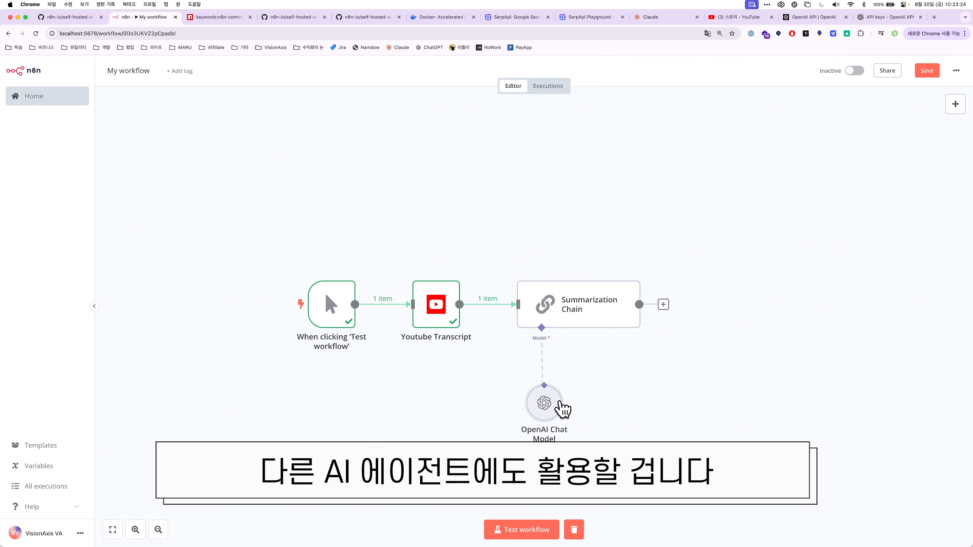
left_click_drag(555, 403, 552, 414)
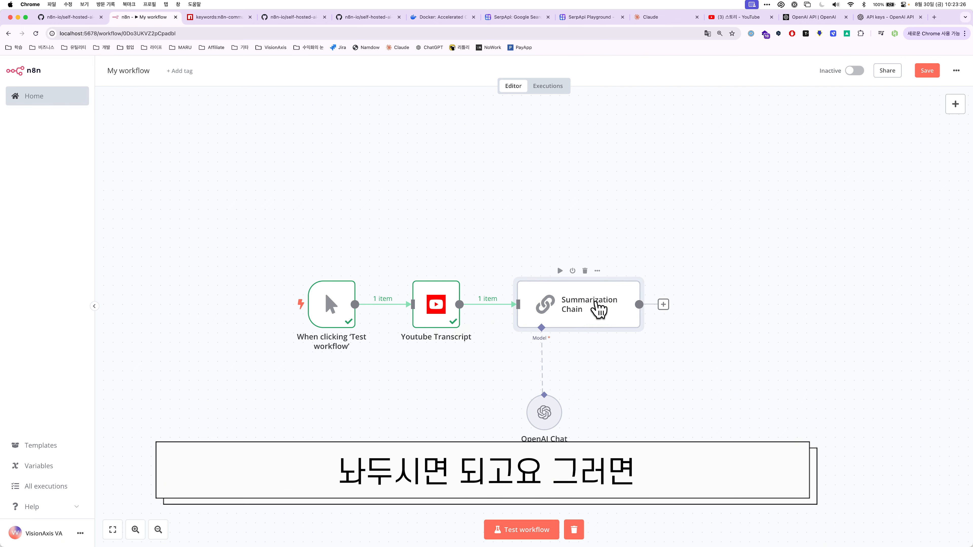
double_click(588, 323)
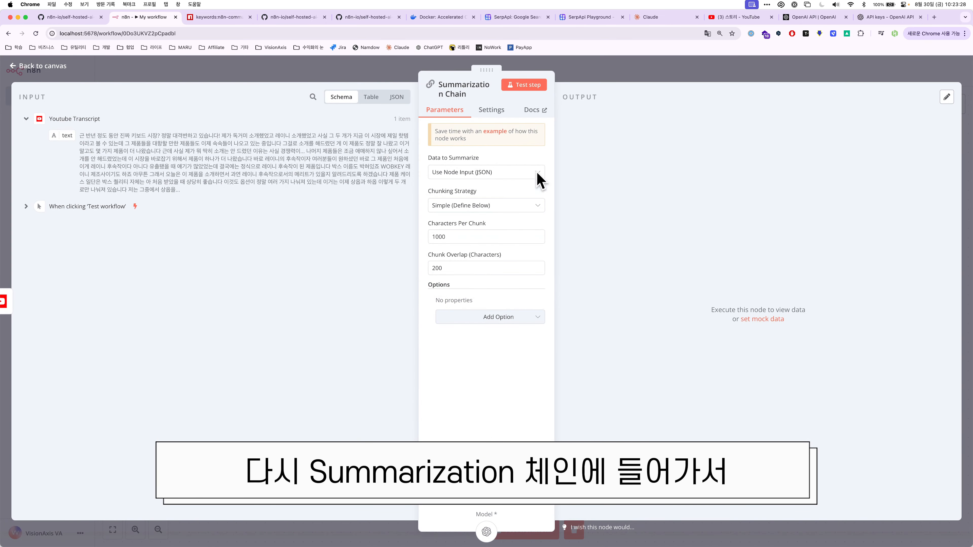
left_click(529, 85)
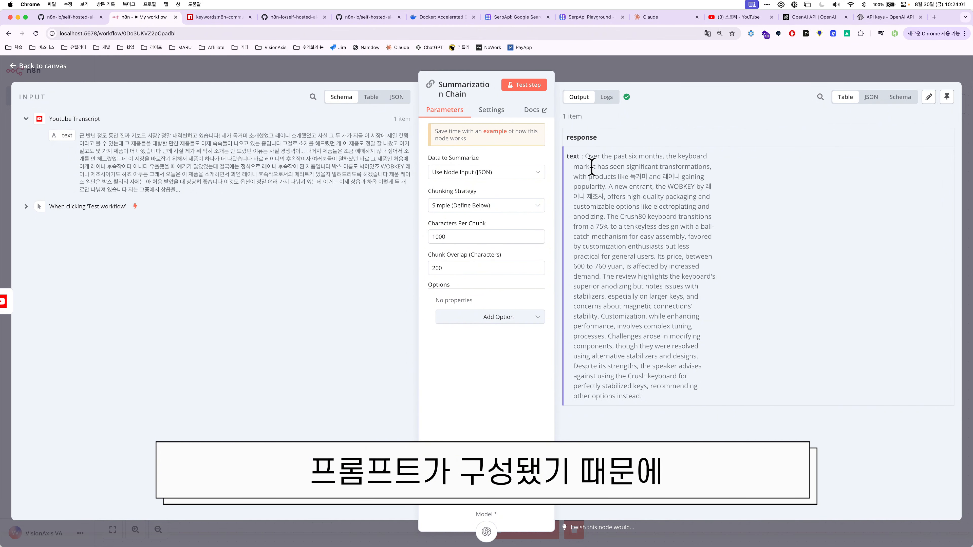
left_click_drag(585, 161, 623, 400)
left_click(622, 415)
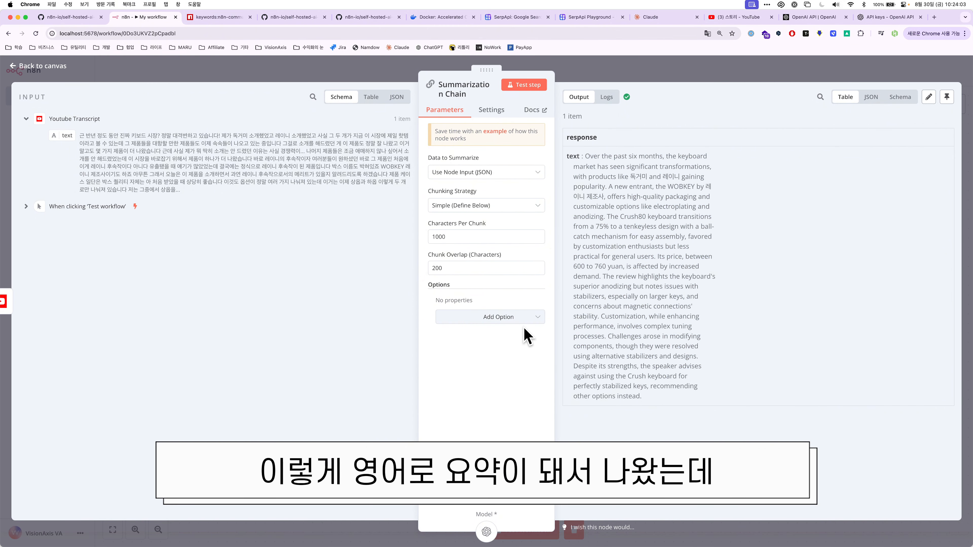
Add the Summarization Method and Prompts option and insert "in 한국어" after "following" in both the individual and final combine prompts.
left_click(481, 318)
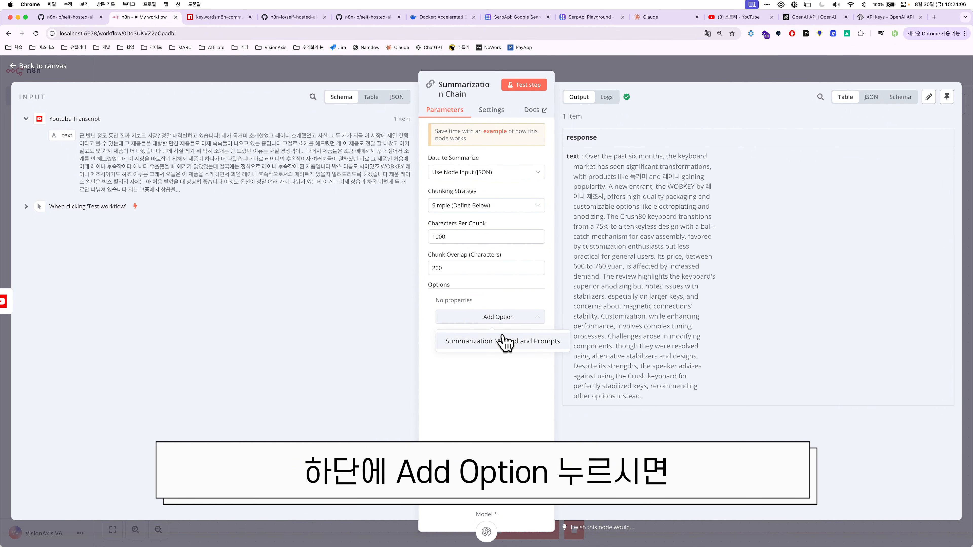
left_click(496, 345)
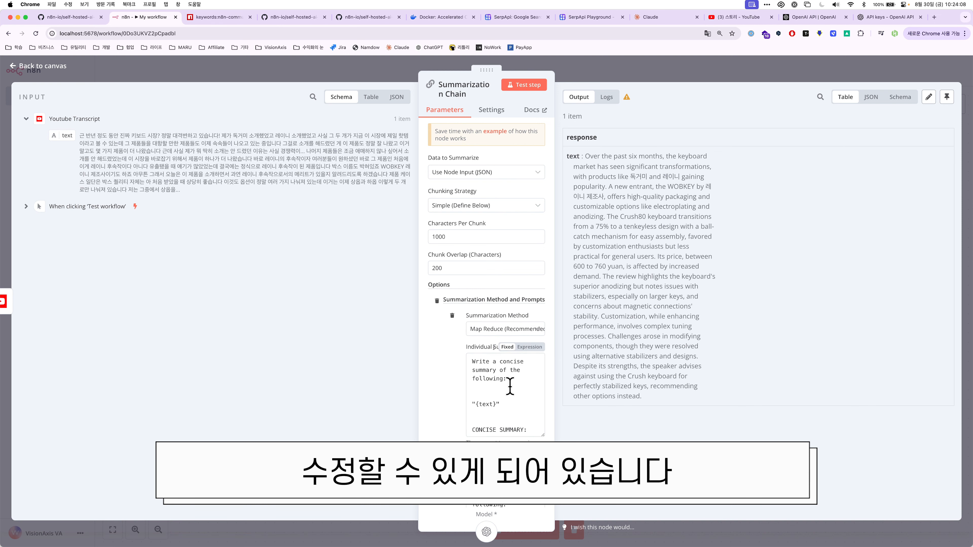
scroll(510, 385, "down", 3)
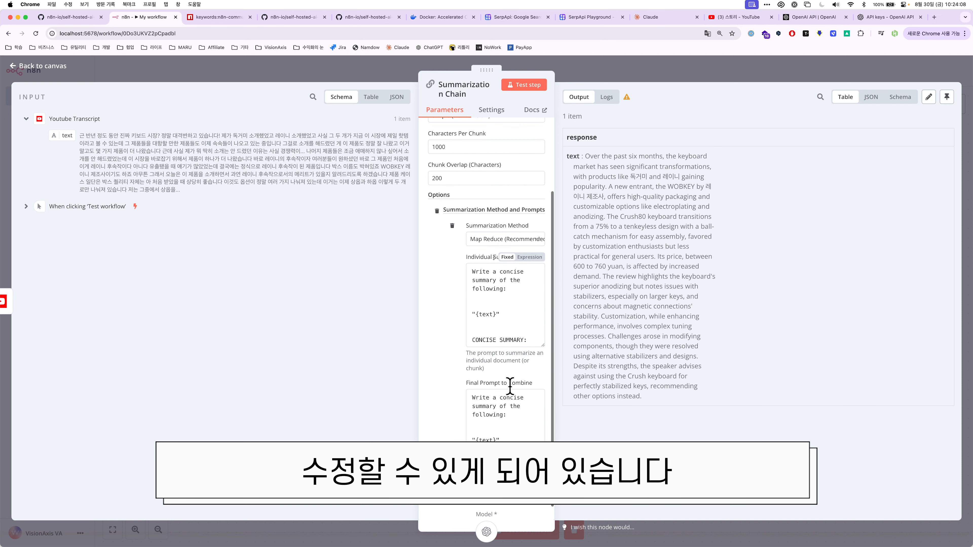
left_click(476, 283)
type("in gksr")
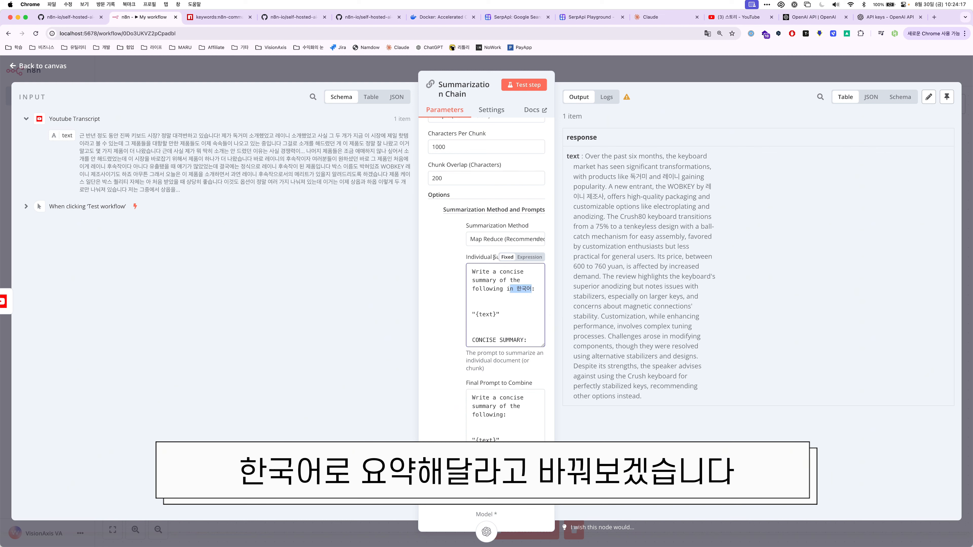
left_click(504, 415)
type("in 한국어")
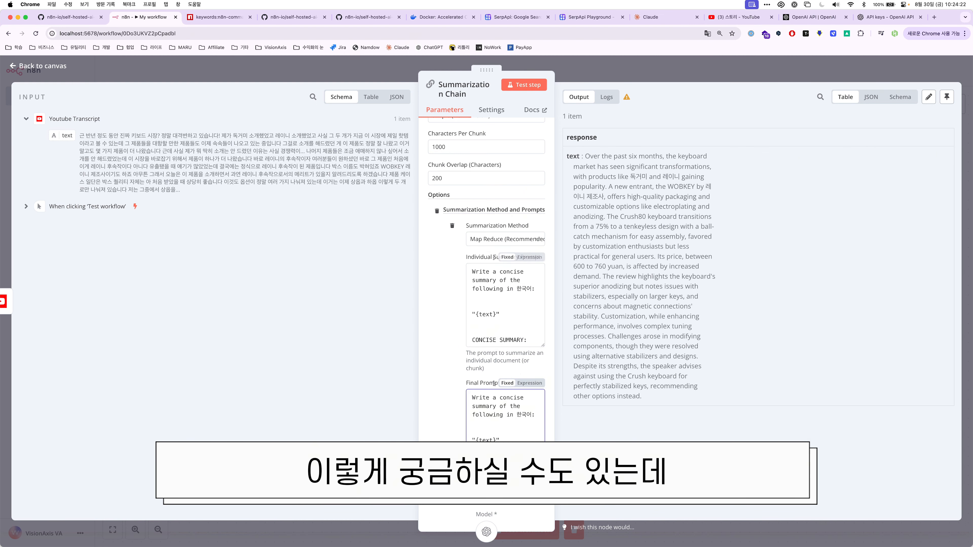
Circle the Simple chunking strategy with the pen and sketch three bracketed chunks labelled 1000 below the transcript text.
scroll(504, 299, "up", 3)
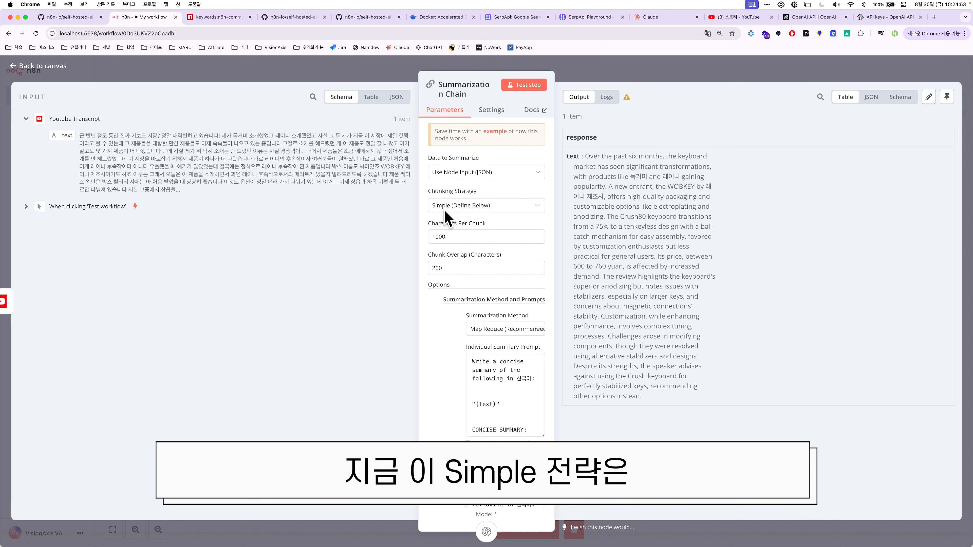
left_click_drag(315, 184, 314, 242)
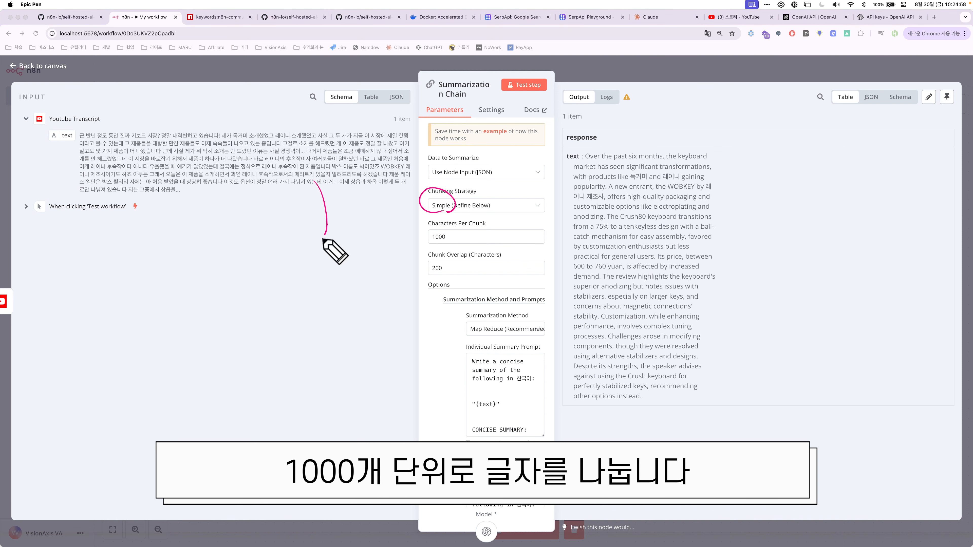
mouse_move(238, 205)
left_mouse_down()
mouse_move(248, 227)
mouse_move(254, 214)
mouse_move(273, 222)
left_mouse_up()
left_click_drag(275, 212, 284, 223)
left_click_drag(313, 268, 314, 322)
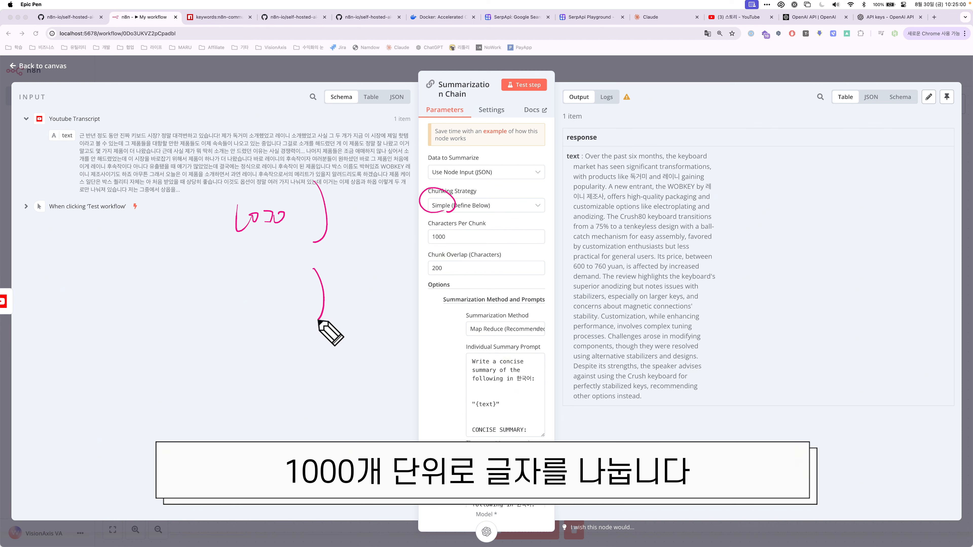
left_click_drag(228, 289, 239, 317)
left_click_drag(250, 299, 272, 303)
left_click_drag(286, 300, 288, 299)
left_click_drag(317, 347, 309, 407)
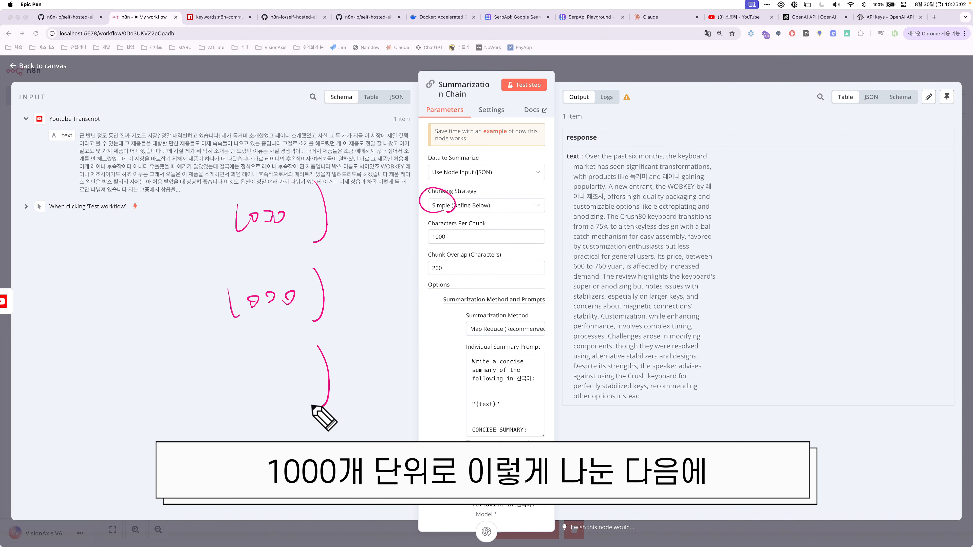
left_click_drag(244, 367, 251, 390)
left_click_drag(260, 380, 261, 375)
mouse_move(276, 369)
left_mouse_down()
mouse_move(277, 378)
mouse_move(295, 374)
left_mouse_up()
Draw an arrow from each 1000 chunk to its own summary circle, and link the three circles to one final circle.
left_click_drag(339, 217, 350, 216)
left_click_drag(355, 203, 357, 234)
left_click_drag(337, 305, 351, 301)
left_click_drag(357, 289, 360, 315)
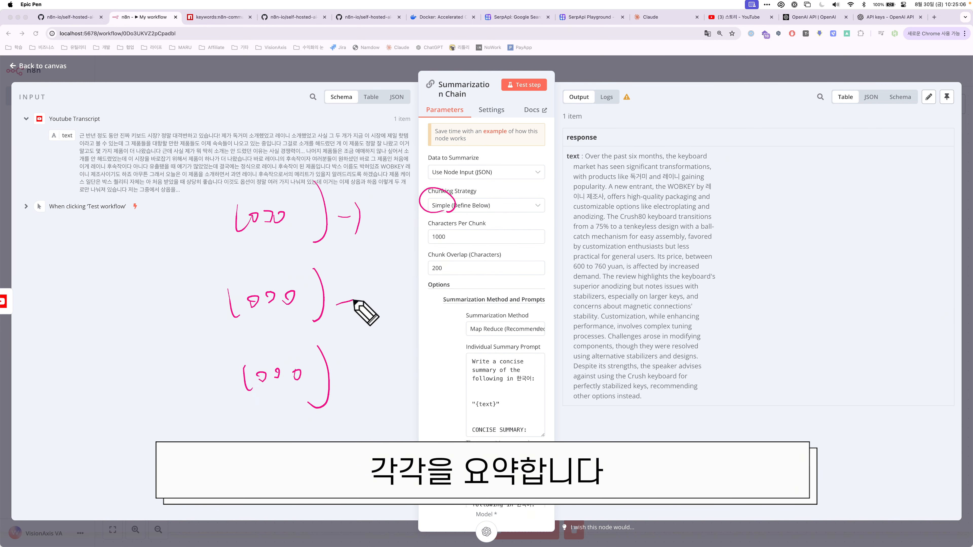
mouse_move(337, 374)
left_mouse_down()
mouse_move(353, 368)
mouse_move(357, 378)
left_mouse_up()
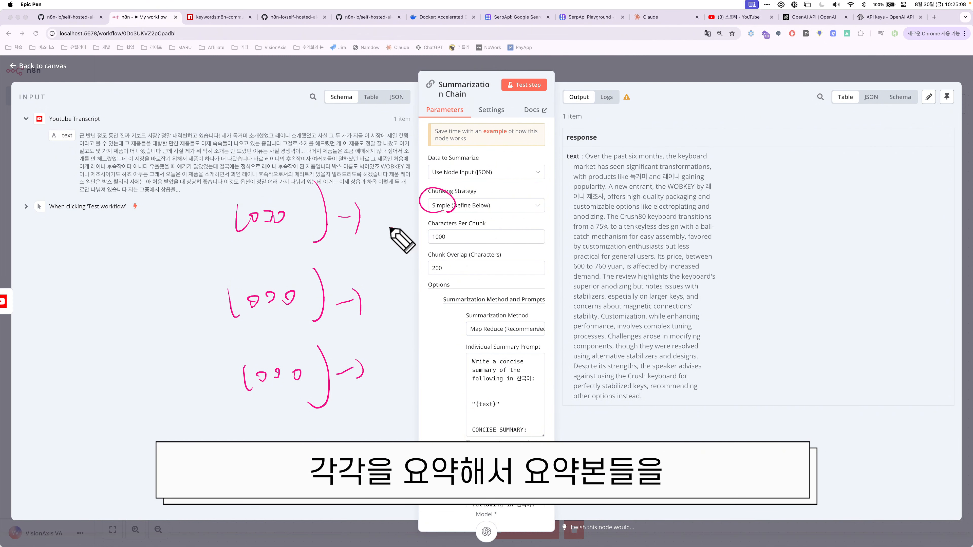
left_click_drag(394, 214, 398, 232)
left_click_drag(407, 226, 414, 232)
left_click_drag(380, 318, 399, 318)
left_click_drag(407, 352, 407, 388)
left_click_drag(419, 240, 408, 359)
mouse_move(396, 293)
left_mouse_down()
mouse_move(467, 276)
mouse_move(466, 287)
left_mouse_up()
mouse_move(507, 283)
left_mouse_down()
mouse_move(491, 280)
mouse_move(512, 280)
left_mouse_up()
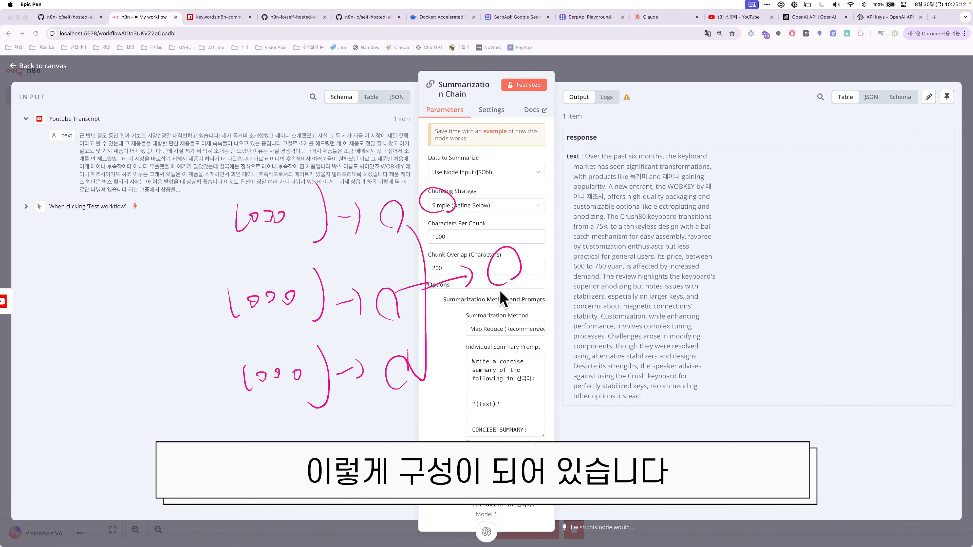
Draw dividing lines between the three sketched chunks and circle the Chunk Overlap value of 200.
left_click_drag(224, 262, 349, 241)
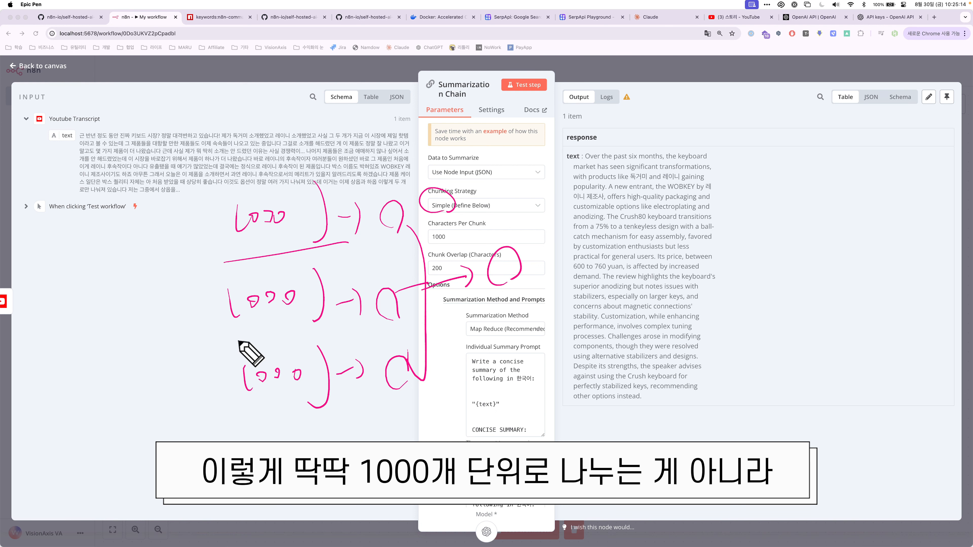
left_click_drag(227, 354, 336, 315)
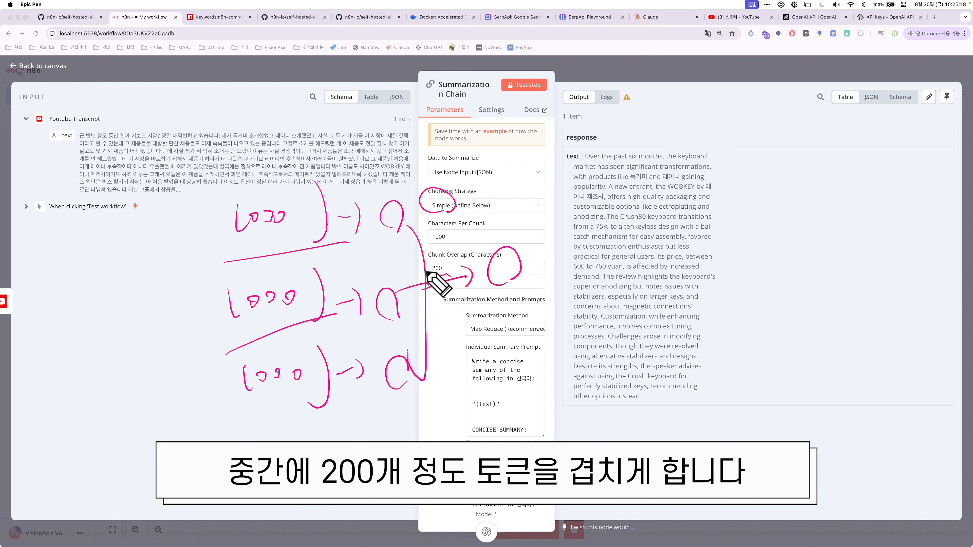
left_click_drag(451, 260, 448, 275)
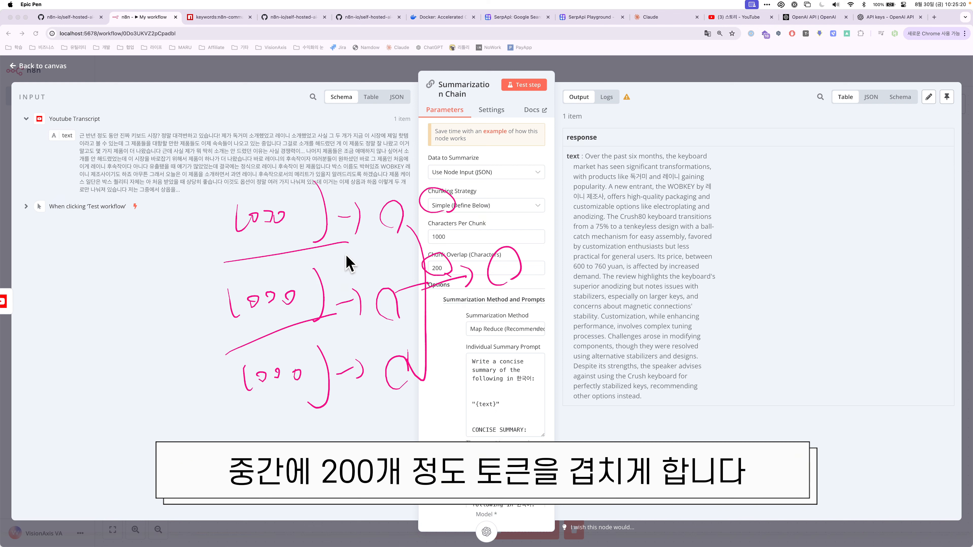
left_click_drag(451, 273, 421, 264)
left_click_drag(421, 264, 441, 276)
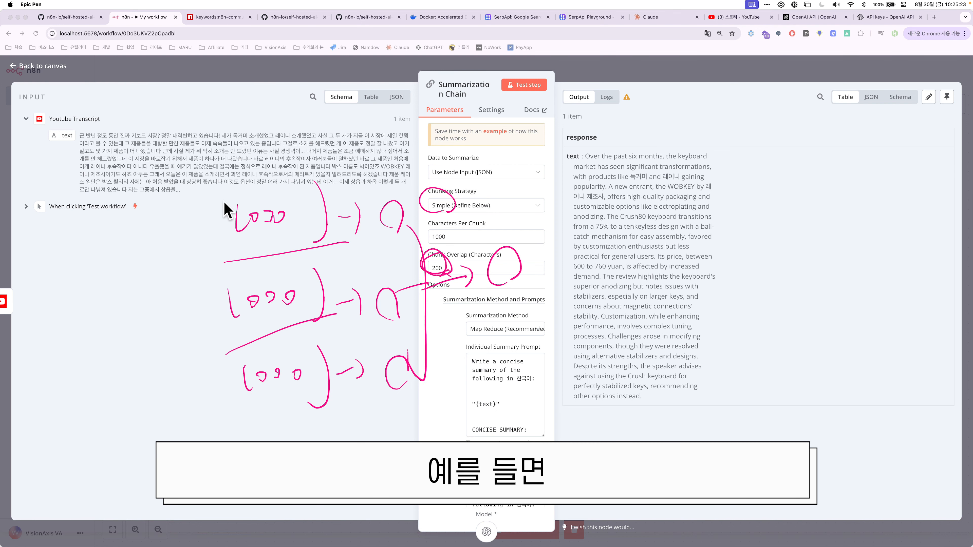
Handwrite the overlapping chunk ranges 0-1000, 800-1800 and 1600-2600 beside the sketched chunks.
left_click_drag(111, 218, 107, 224)
mouse_move(124, 232)
left_mouse_down()
mouse_move(146, 227)
mouse_move(148, 240)
mouse_move(167, 227)
left_mouse_up()
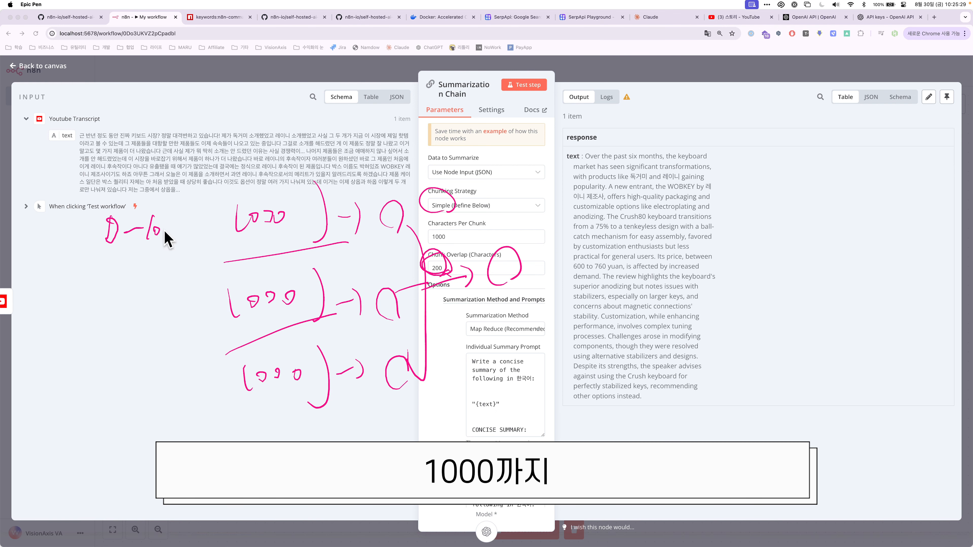
left_click_drag(181, 225, 179, 226)
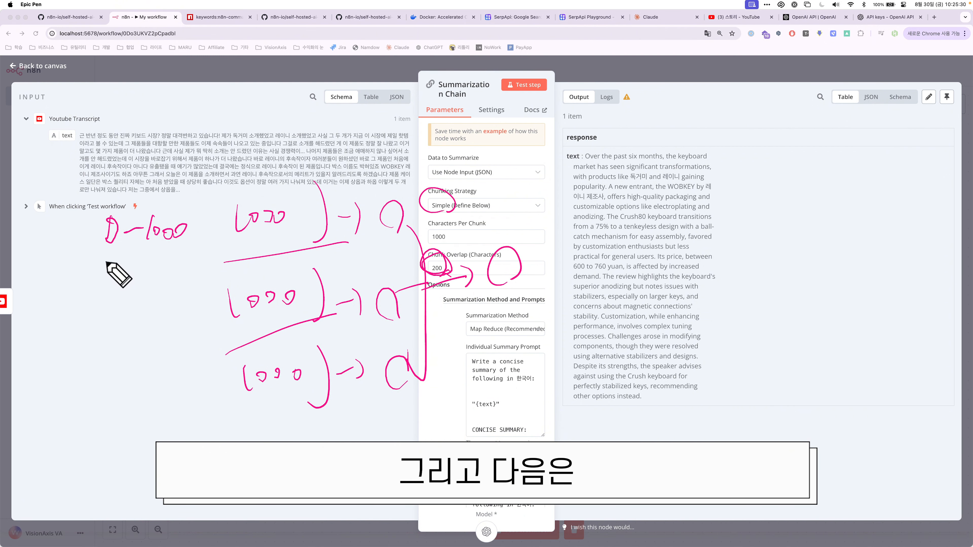
mouse_move(103, 256)
left_mouse_down()
mouse_move(100, 284)
mouse_move(117, 269)
left_mouse_up()
mouse_move(129, 268)
left_mouse_down()
mouse_move(161, 270)
mouse_move(162, 279)
left_mouse_up()
left_click_drag(178, 263, 193, 274)
left_click_drag(201, 264, 207, 264)
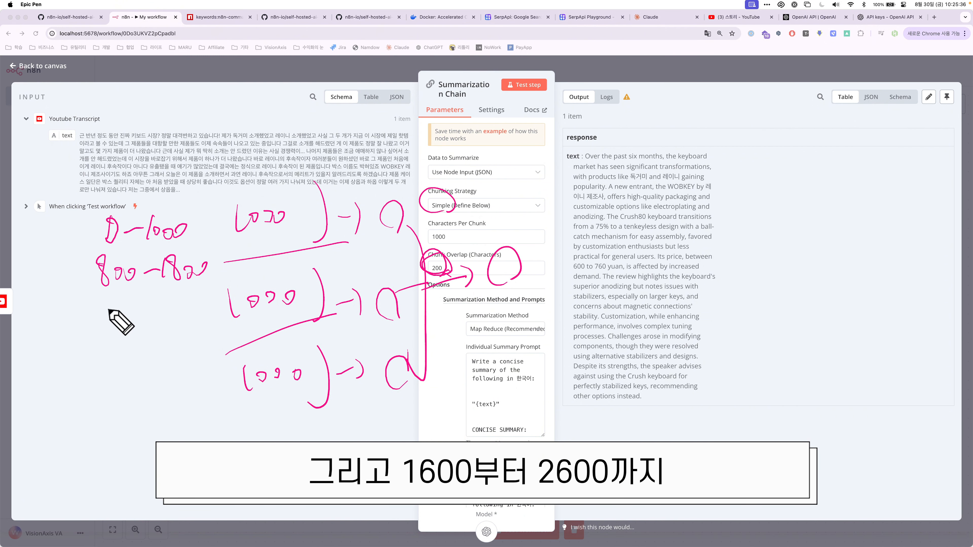
left_click_drag(106, 305, 103, 329)
left_click_drag(116, 301, 122, 319)
left_click_drag(130, 312, 142, 314)
mouse_move(154, 317)
left_mouse_down()
mouse_move(184, 319)
mouse_move(194, 307)
left_mouse_up()
left_click_drag(209, 303, 206, 305)
Circle the overlaps on the two dividing lines, mark the path to the combined summary, and clear the whole sketch.
mouse_move(257, 255)
left_mouse_down()
mouse_move(271, 244)
mouse_move(255, 249)
left_mouse_up()
left_click_drag(271, 344, 267, 330)
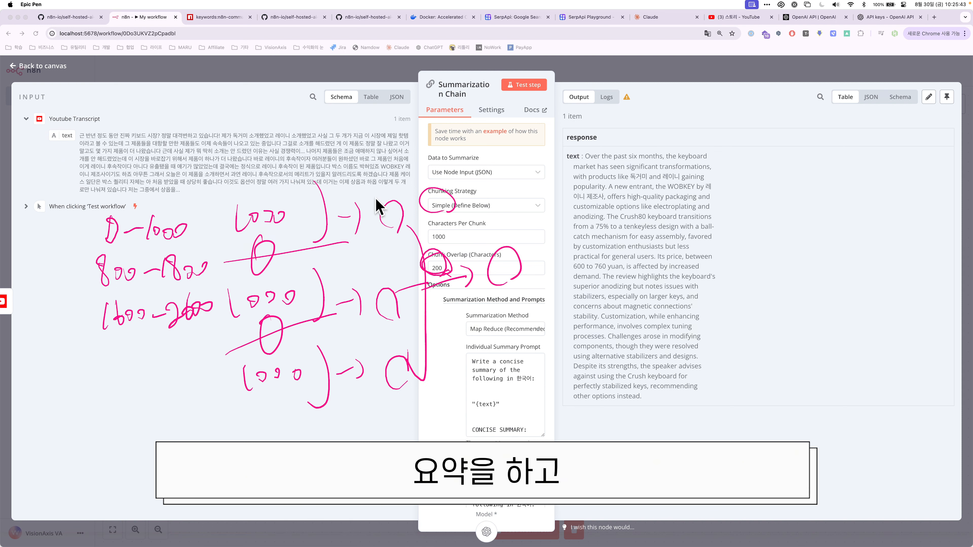
mouse_move(377, 207)
left_mouse_down()
mouse_move(433, 372)
mouse_move(448, 267)
left_mouse_up()
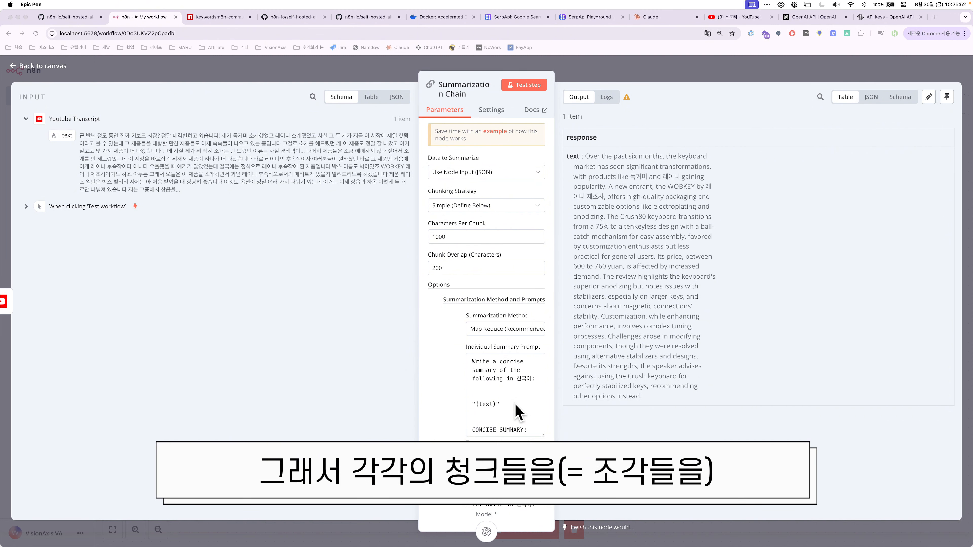
Review both summary prompts and run the Summarization Chain step again with the Korean instructions.
scroll(514, 368, "down", 3)
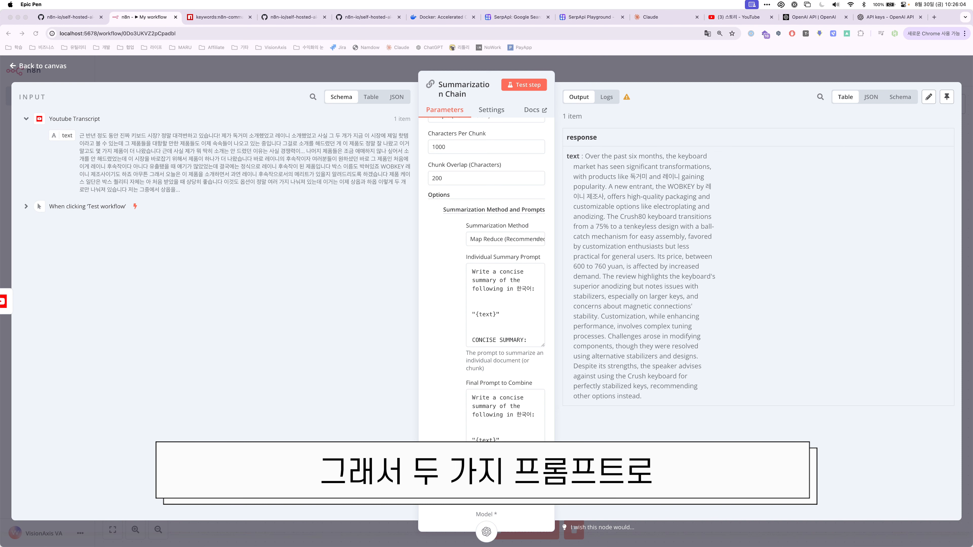
scroll(520, 145, "up", 3)
scroll(520, 145, "down", 3)
scroll(520, 145, "up", 3)
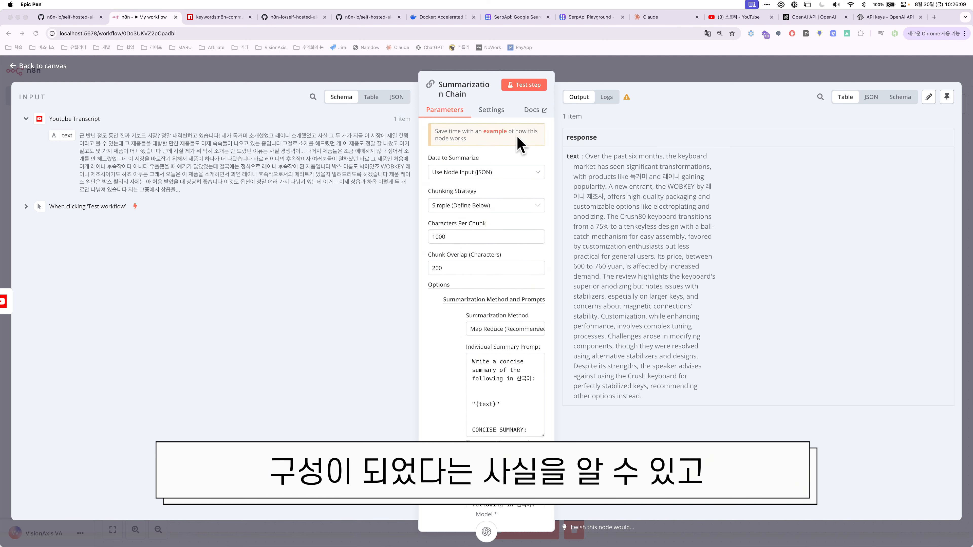
left_click(518, 82)
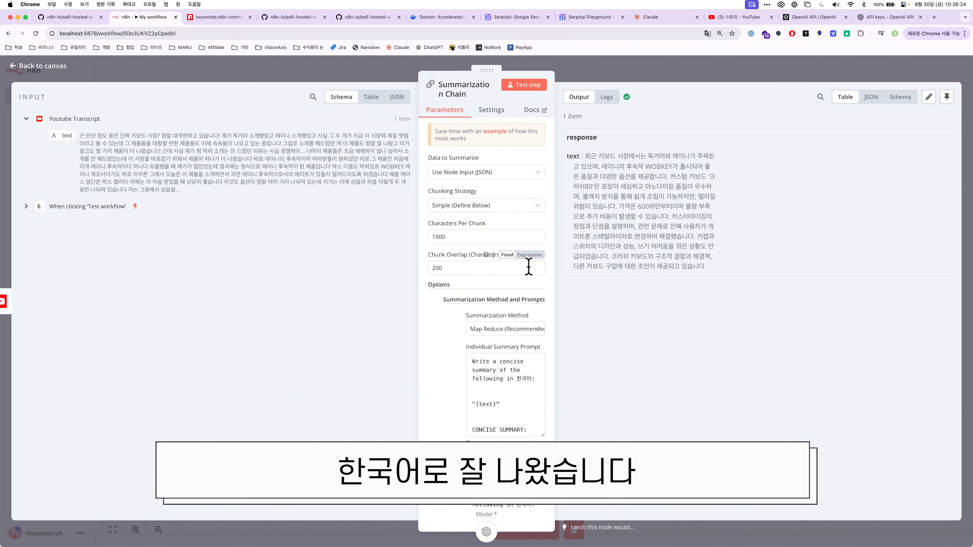
Append the instruction "1000자 이상으로 요약해줘" after the CONCISE SUMMARY line of the Individual Summary Prompt.
scroll(514, 332, "down", 3)
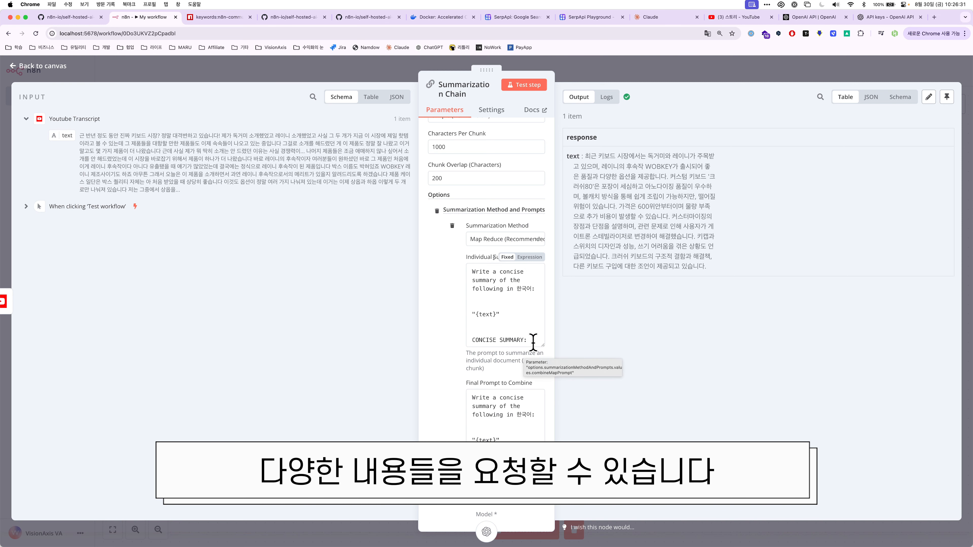
left_click(533, 341)
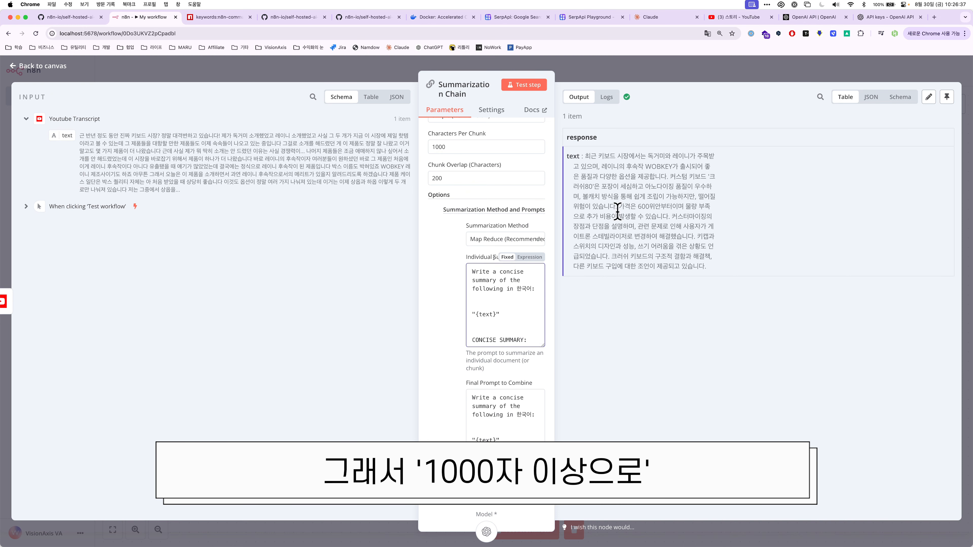
key("Return")
key("Return")
type("1000자 이상으로 요")
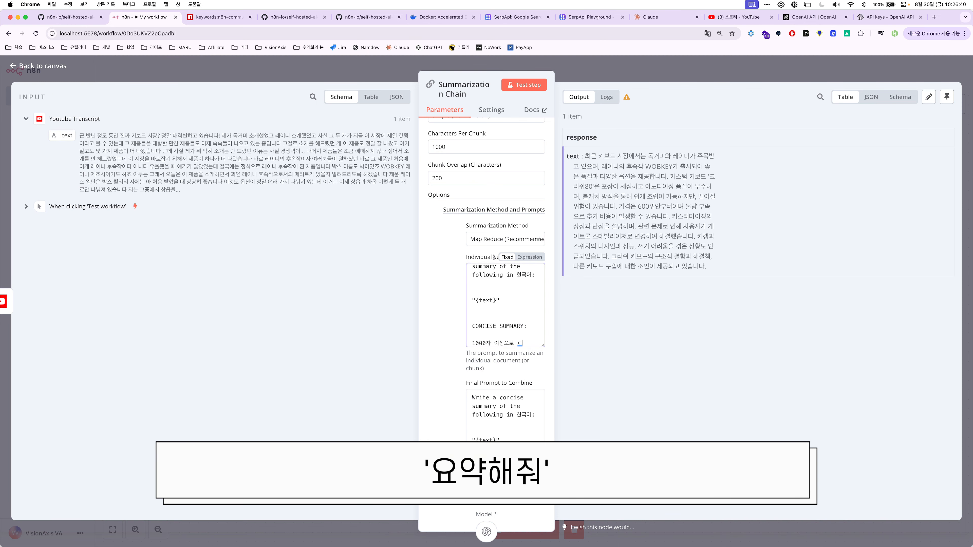
type("줘")
Move the "1000자 이상으로 요약해줘" line from the individual prompt into the Final Prompt to Combine and run the Summarization Chain step.
triple_click(474, 344)
key("super+x")
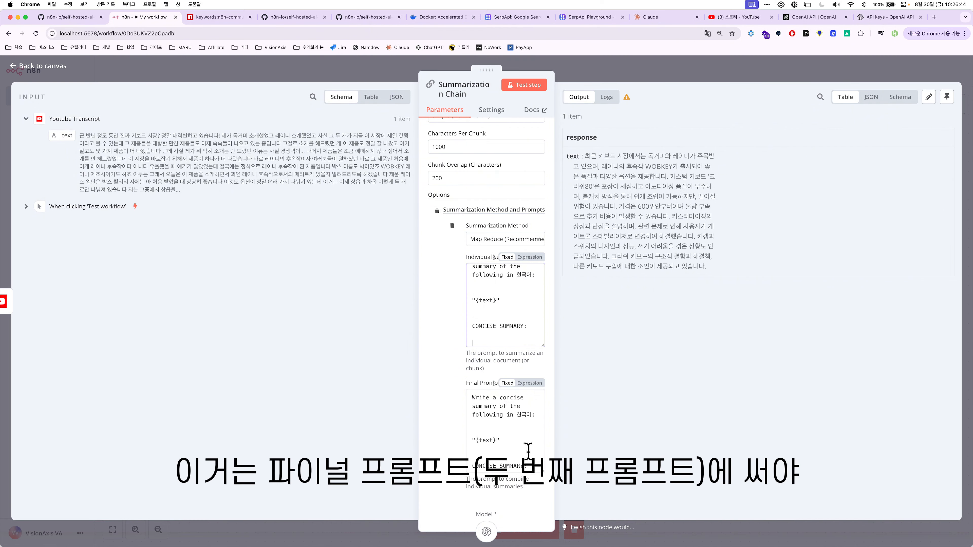
key("BackSpace")
key("BackSpace")
left_click(533, 465)
key("Return")
key("Return")
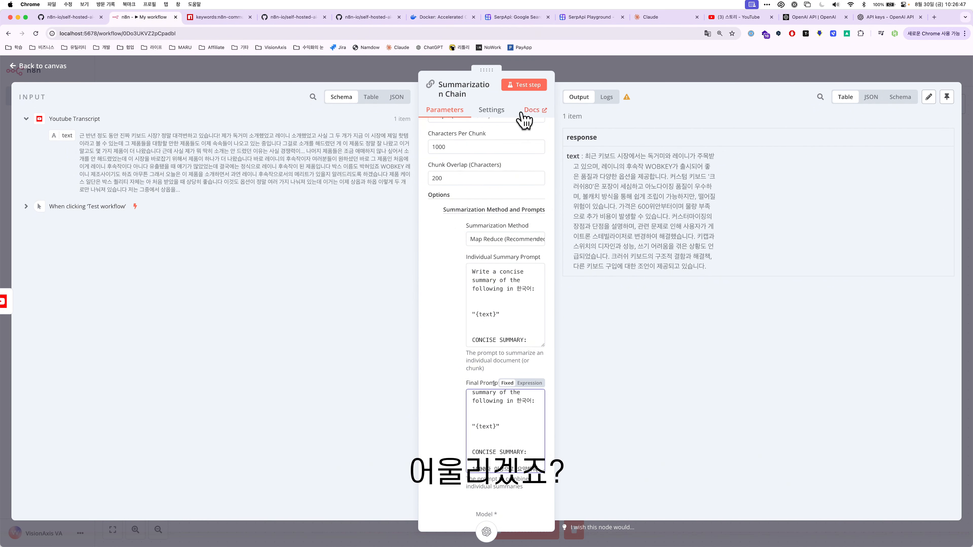
left_click(530, 85)
Change the length instruction in the Final Prompt to Combine to 1500자 and remove the blank lines after CONCISE SUMMARY.
left_click_drag(480, 434, 480, 434)
type("15")
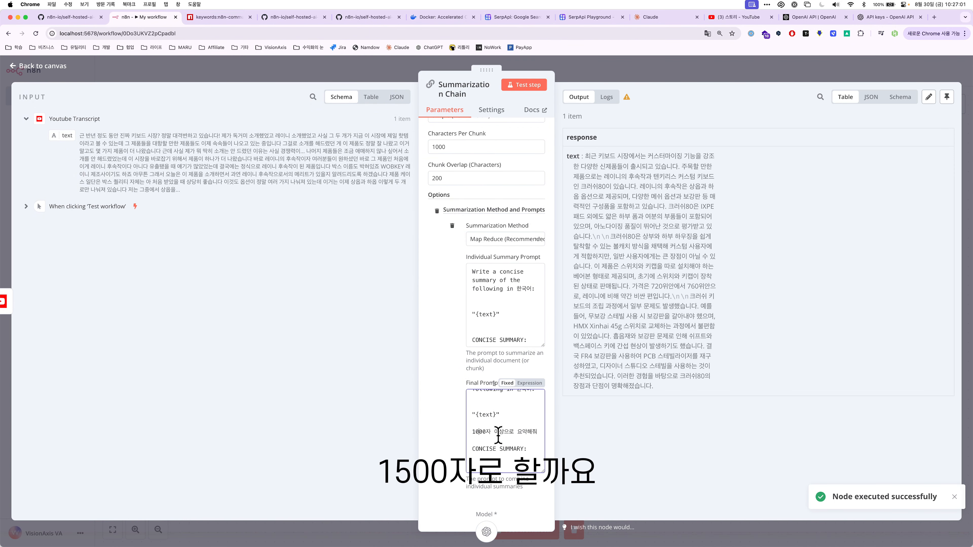
left_click(500, 464)
key("BackSpace")
key("BackSpace")
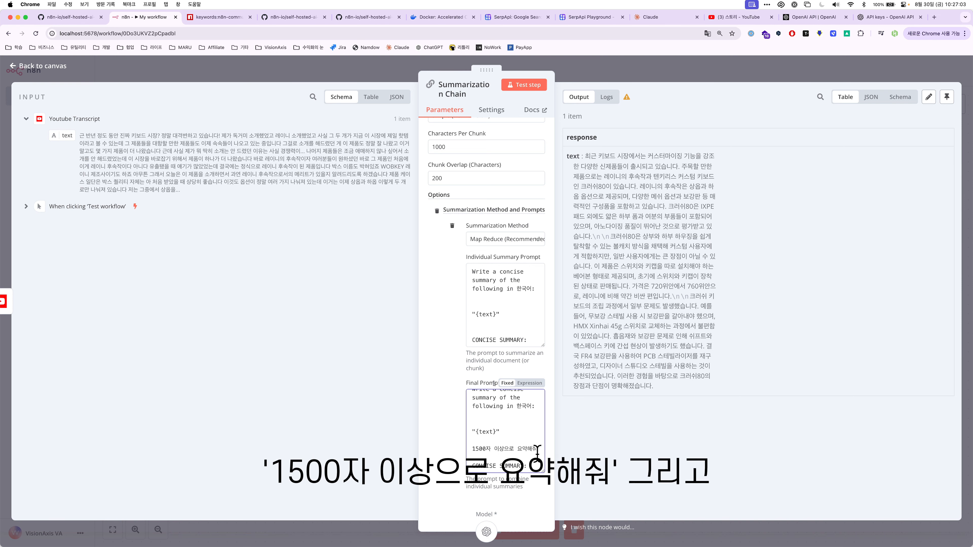
Add a line asking for "맨 처음에 3가지 핵심 포인트" below the length instruction in the final prompt and run the step.
key("Return")
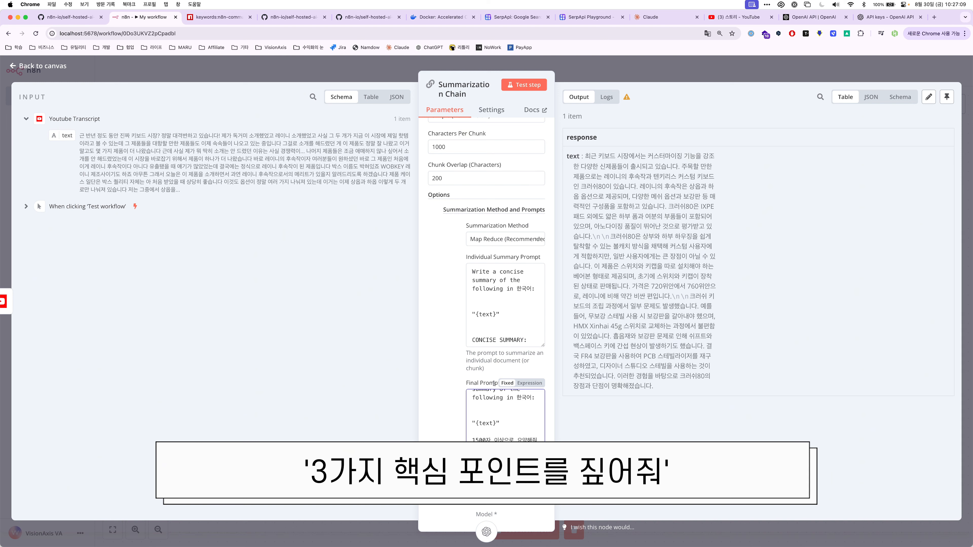
type("맨 처음에 3가지 핵심 포인트")
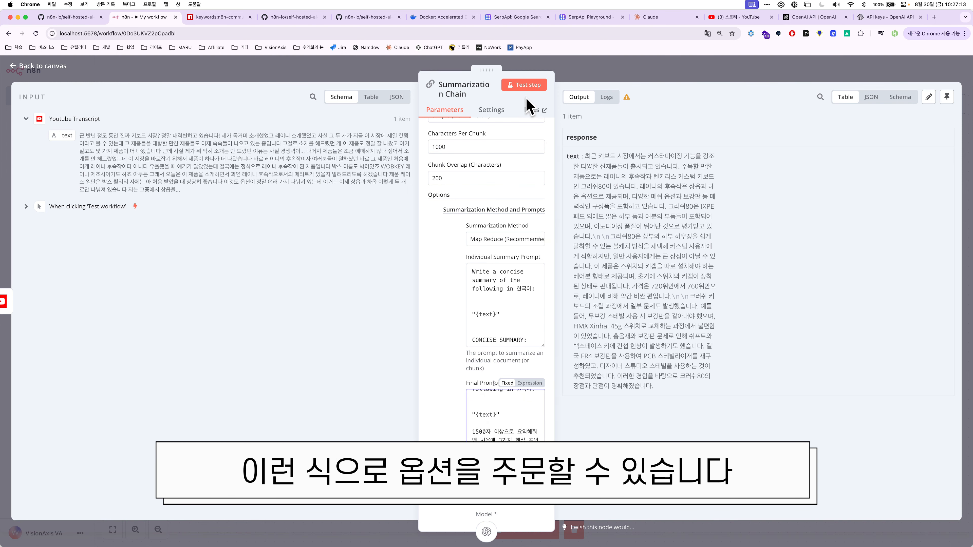
left_click(528, 85)
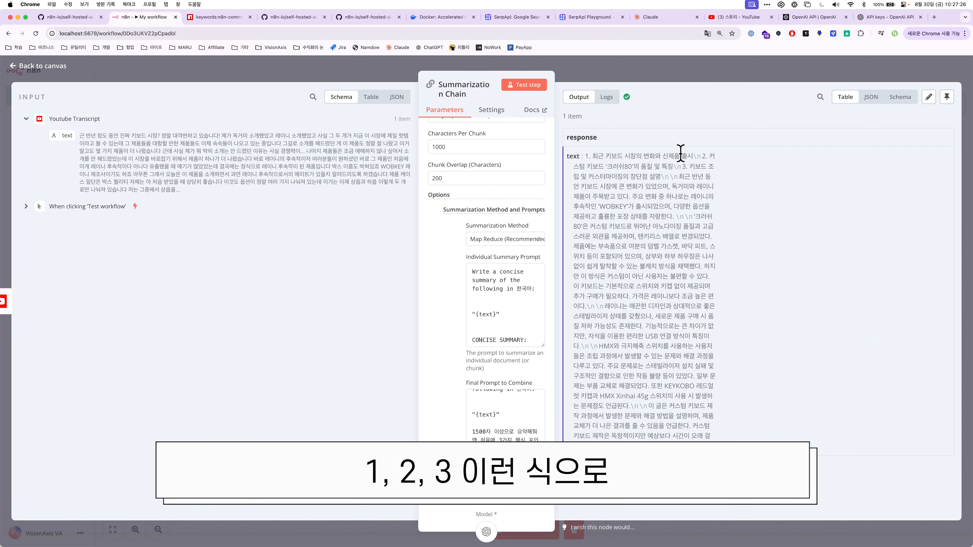
Check the key points in the output, delete the key-points line from the final prompt, and run the step again.
left_click_drag(664, 178, 587, 157)
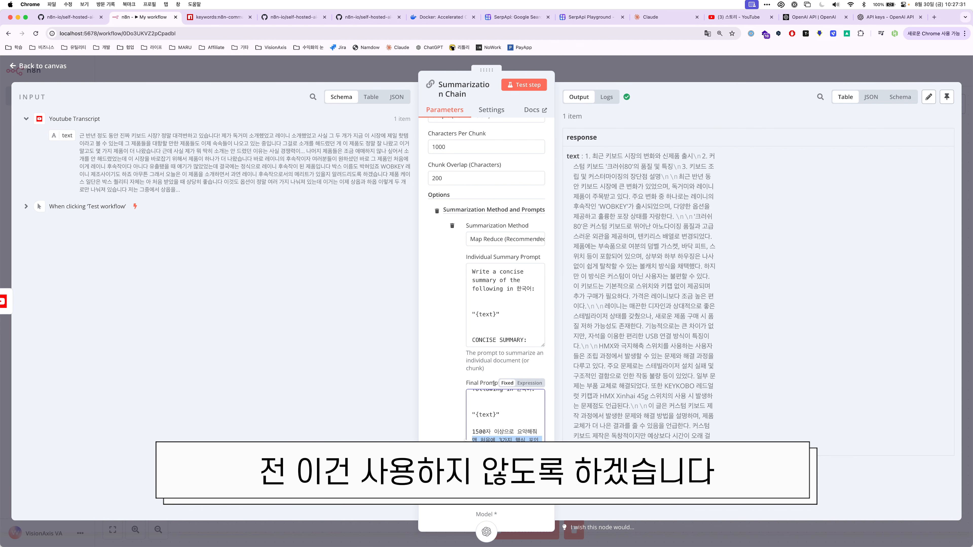
key("BackSpace")
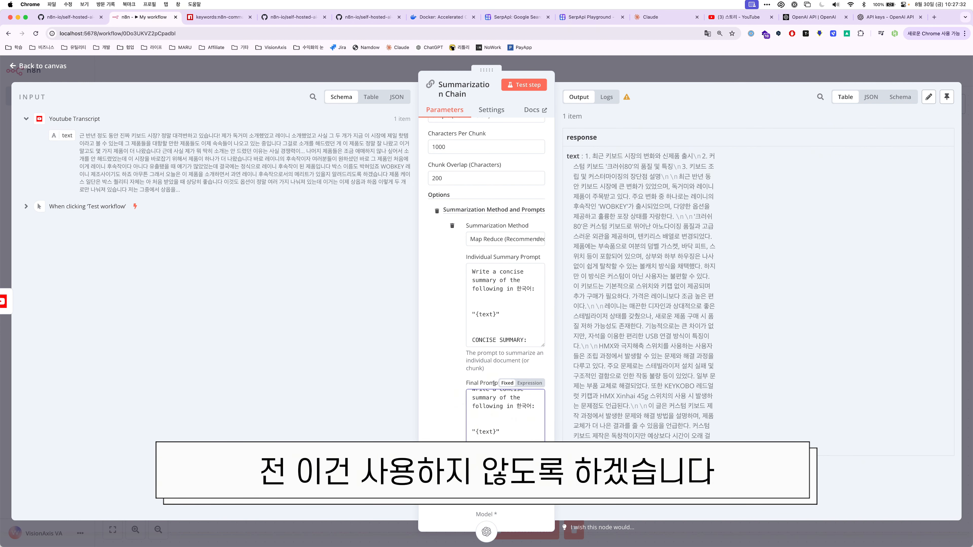
left_click(536, 89)
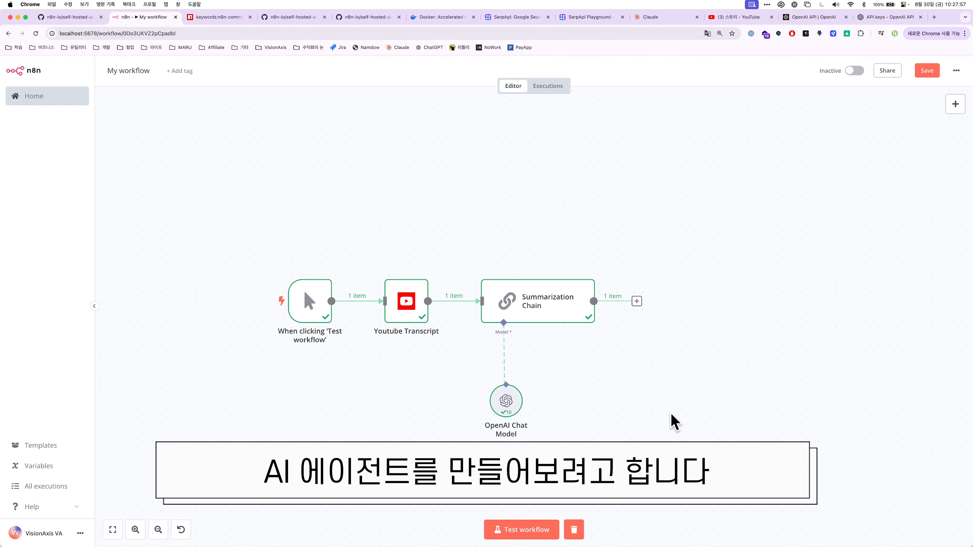
Add an AI Agent node from the Advanced AI category and return to the canvas.
left_click(952, 108)
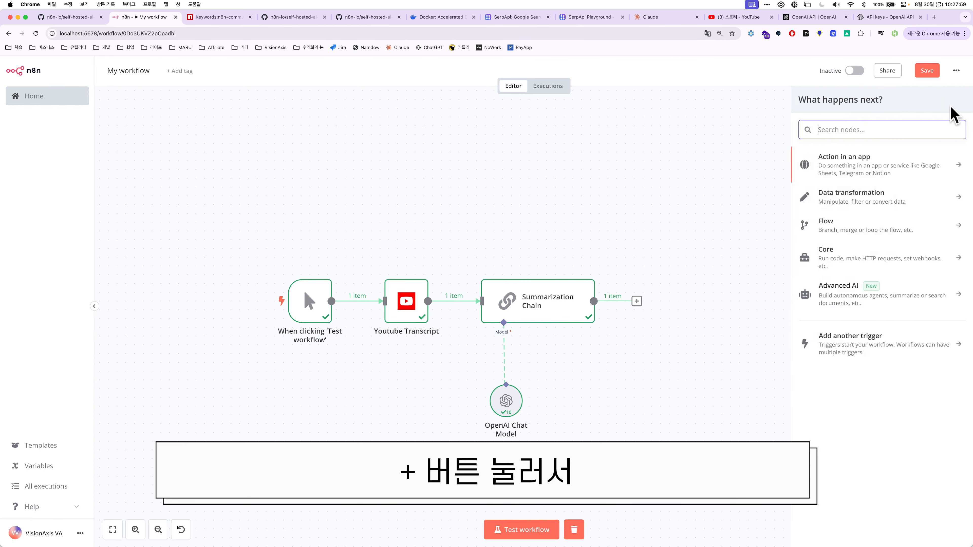
left_click(845, 301)
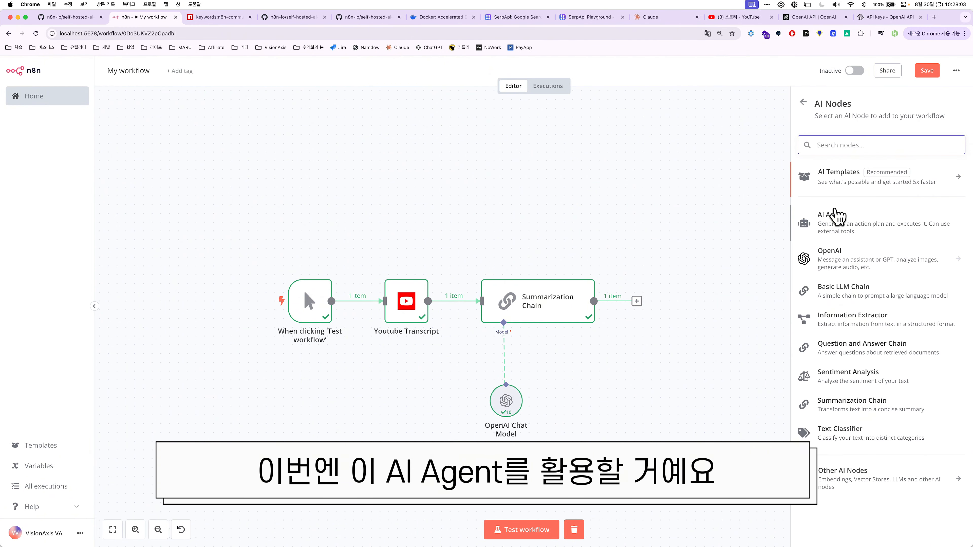
left_click(860, 219)
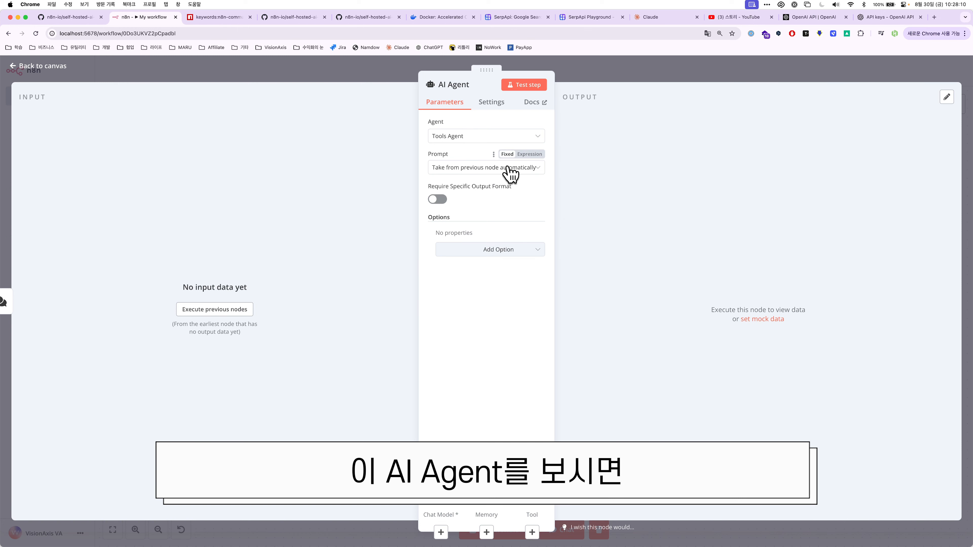
left_click(602, 78)
Place the AI Agent node above the Summarization Chain and delete the "When chat message received" trigger.
left_click_drag(719, 409, 518, 195)
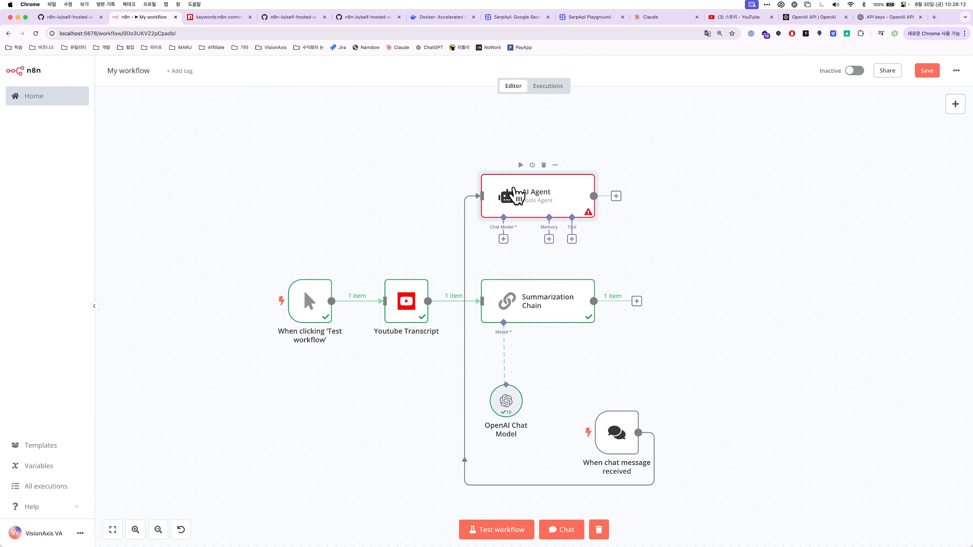
left_click_drag(617, 432, 405, 193)
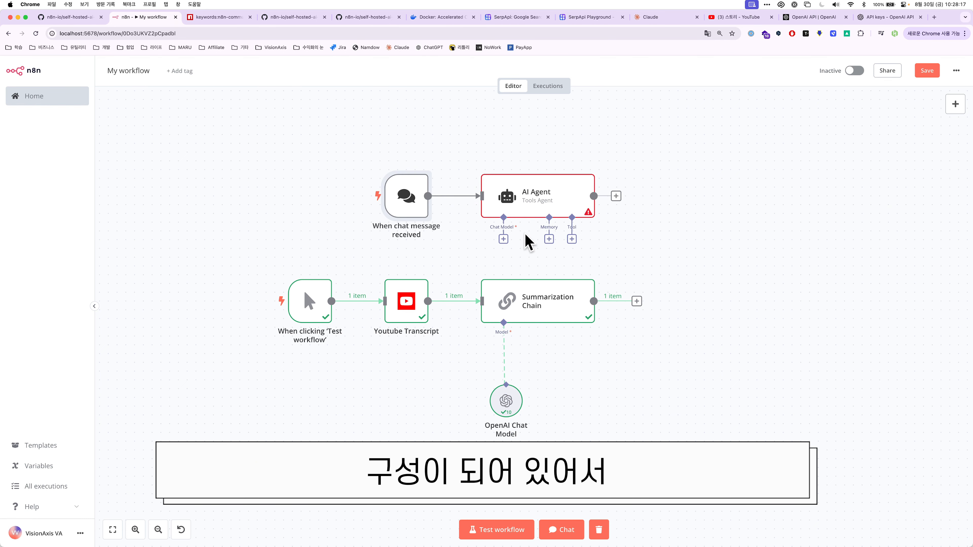
right_click(421, 203)
left_click(456, 351)
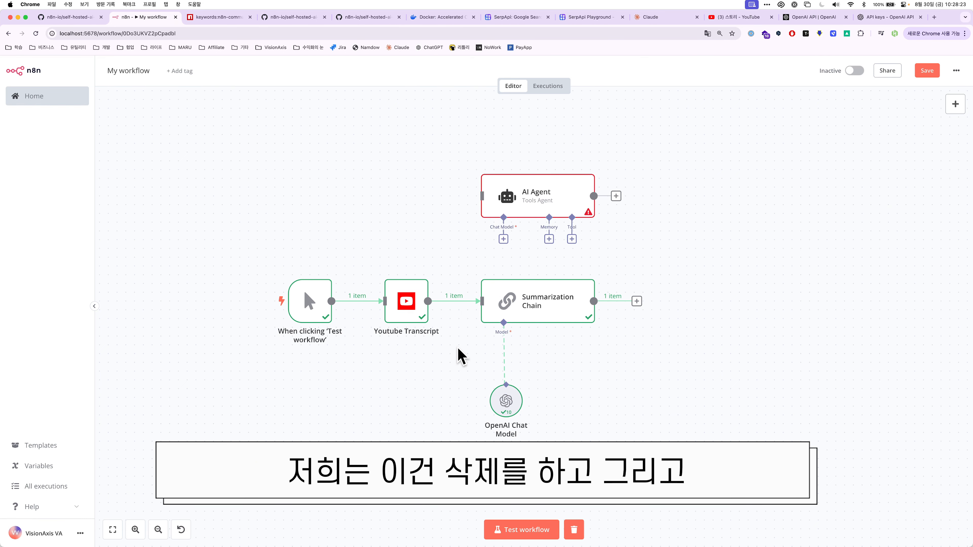
Connect Youtube Transcript to the AI Agent's input and attach the existing OpenAI Chat Model as its chat model.
left_click_drag(428, 301, 479, 199)
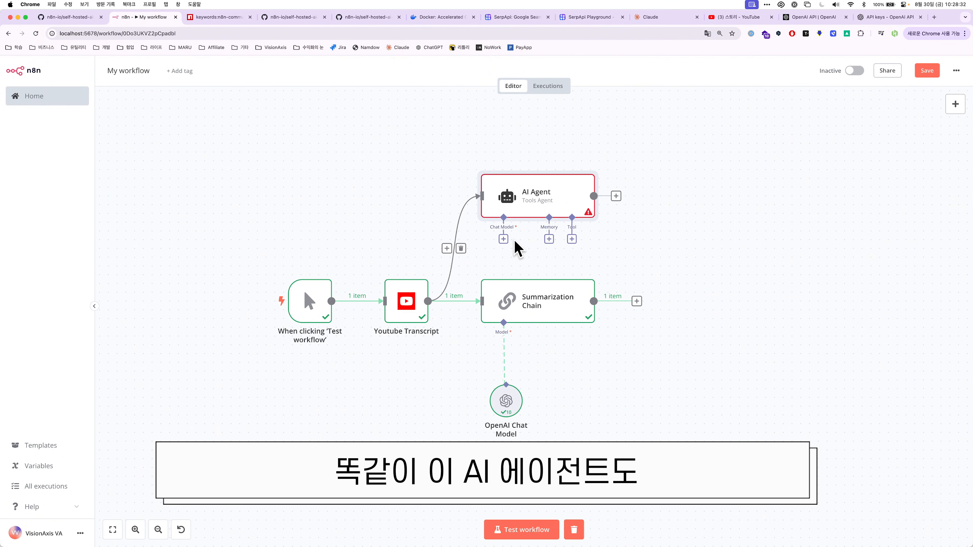
left_click_drag(506, 387, 539, 206)
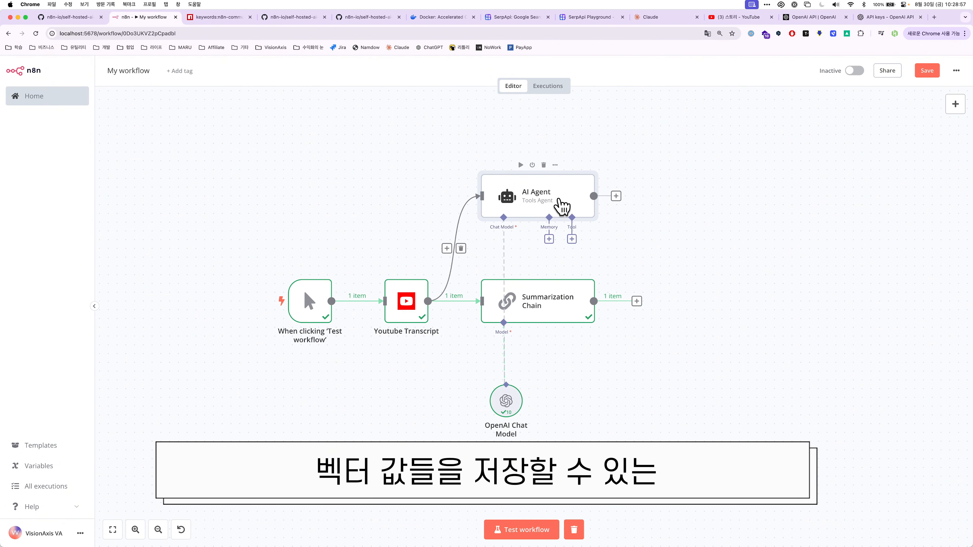
Look through the memory types offered for the AI Agent and bring up its list of available tools.
left_click(549, 239)
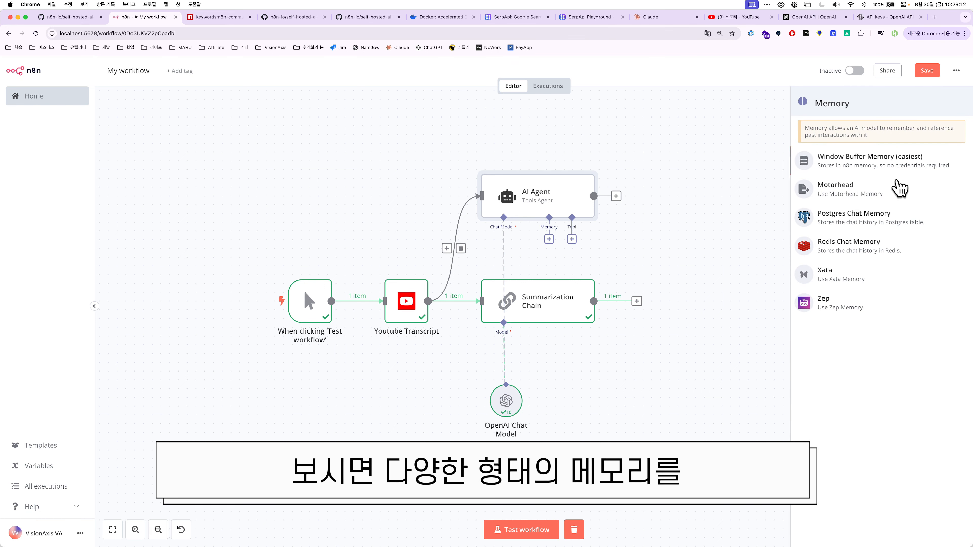
left_click(687, 235)
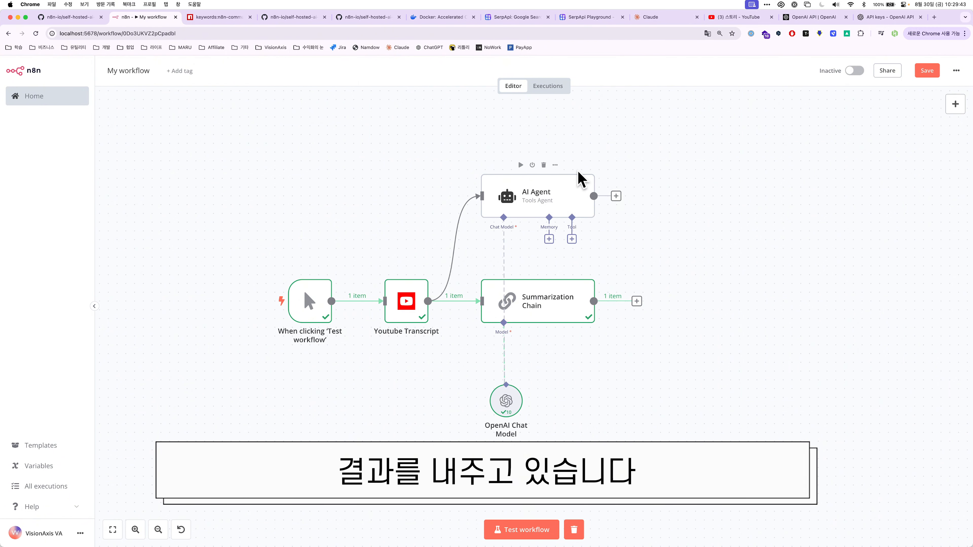
left_click(572, 239)
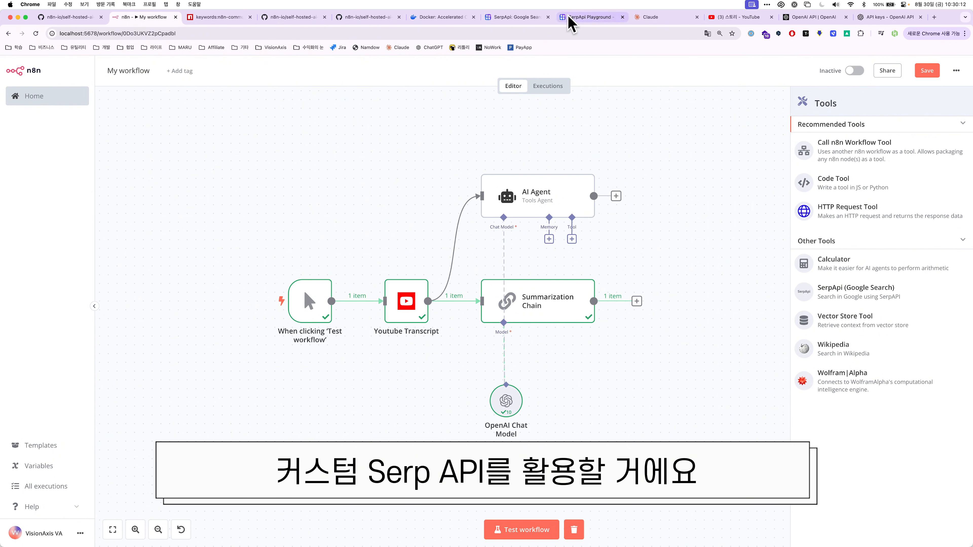
Switch to the SerpApi website and examine its pricing plans, especially the Free plan's monthly search allowance.
left_click(515, 17)
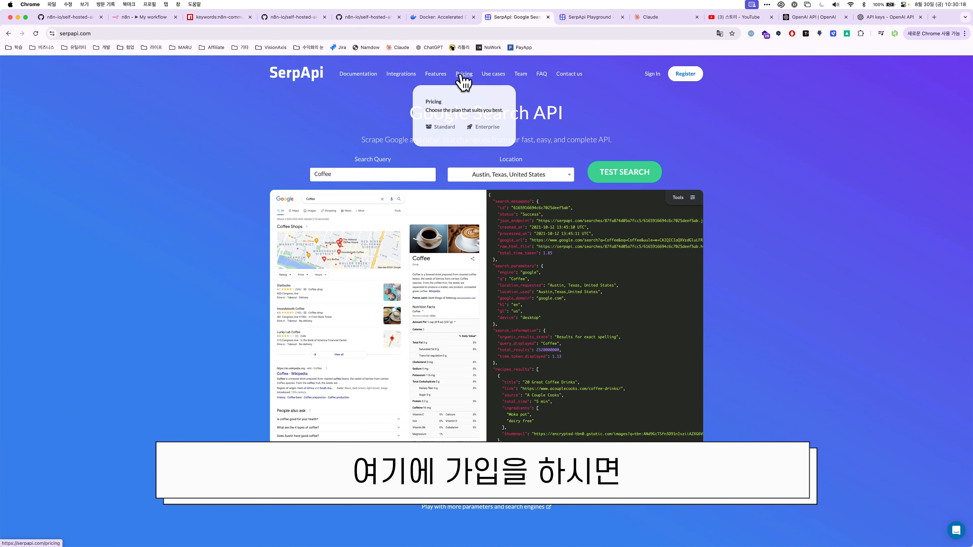
left_click(463, 77)
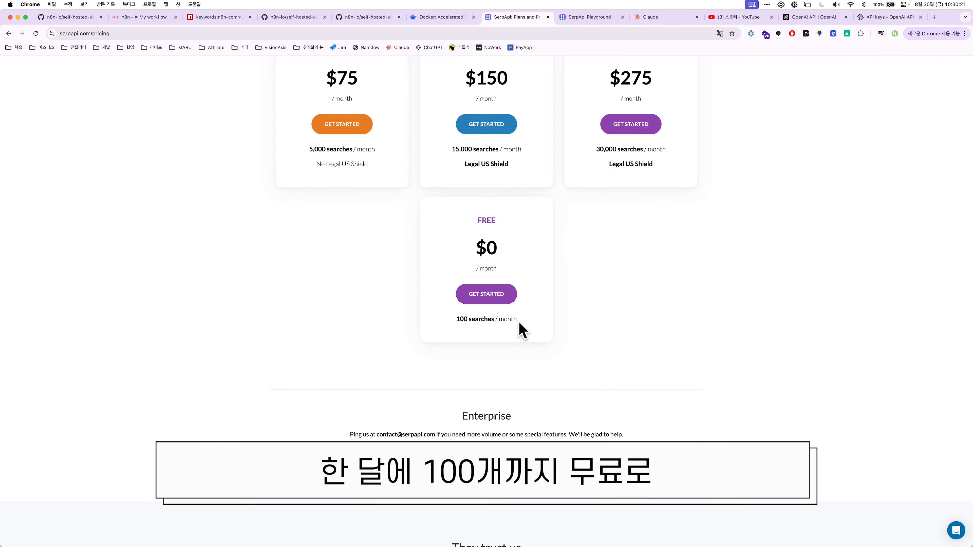
left_click_drag(517, 320, 445, 330)
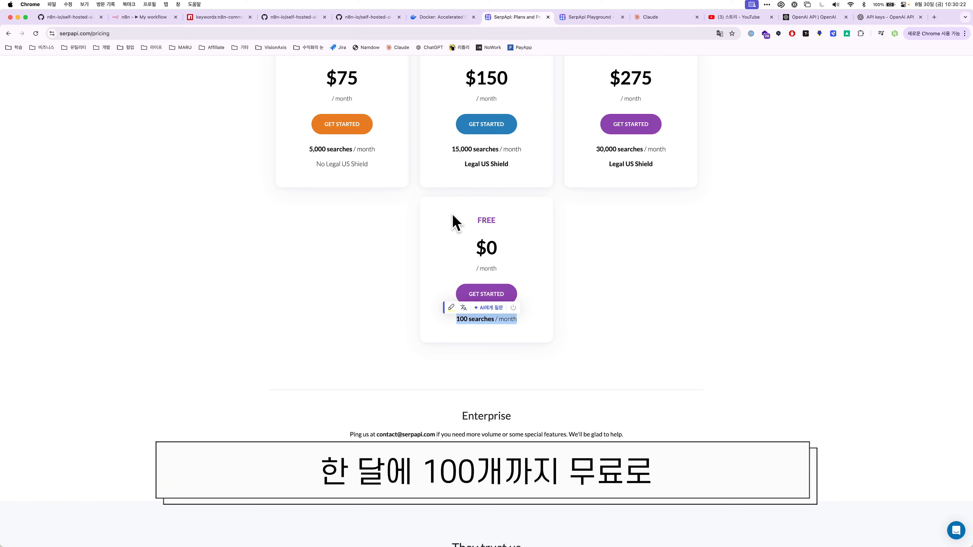
left_click_drag(452, 217, 508, 337)
left_click(497, 340)
scroll(497, 339, "up", 1)
scroll(499, 343, "up", 2)
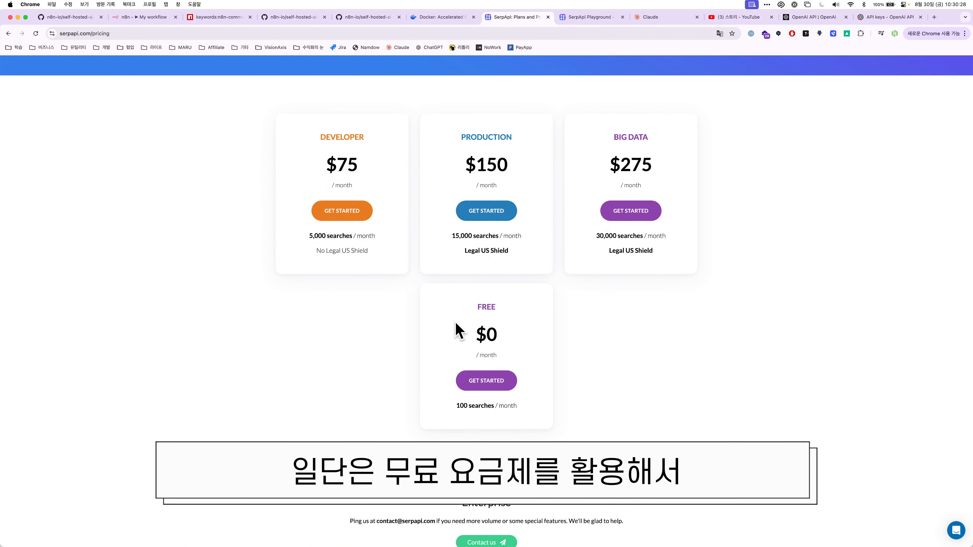
scroll(458, 331, "down", 3)
scroll(459, 326, "up", 6)
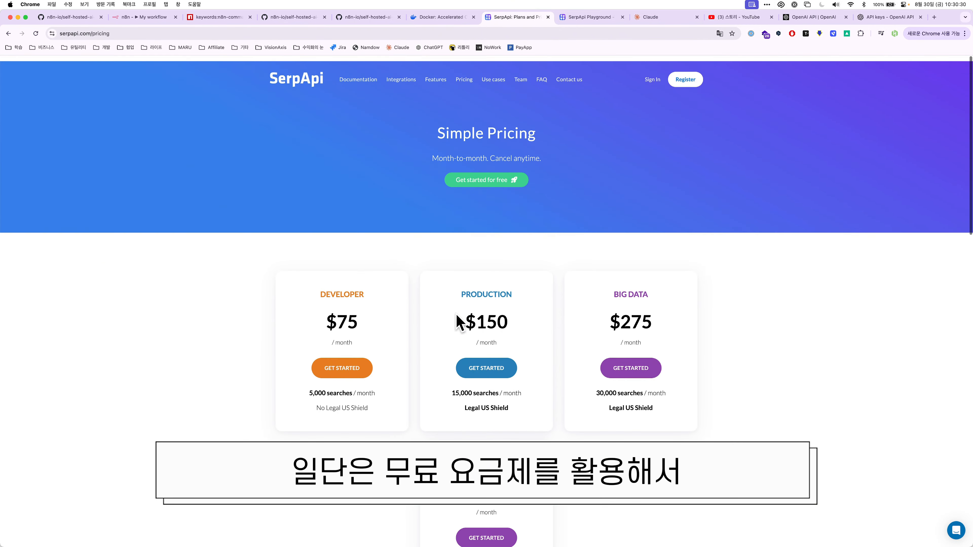
Browse the search engine APIs listed in the SerpApi dashboard and open the YouTube Search API documentation.
left_click(312, 82)
left_click(566, 19)
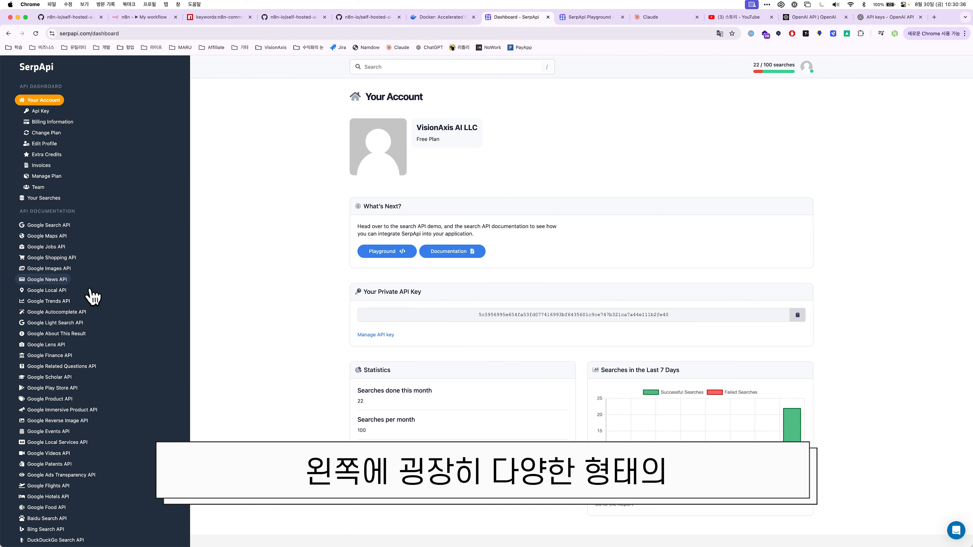
scroll(84, 295, "down", 5)
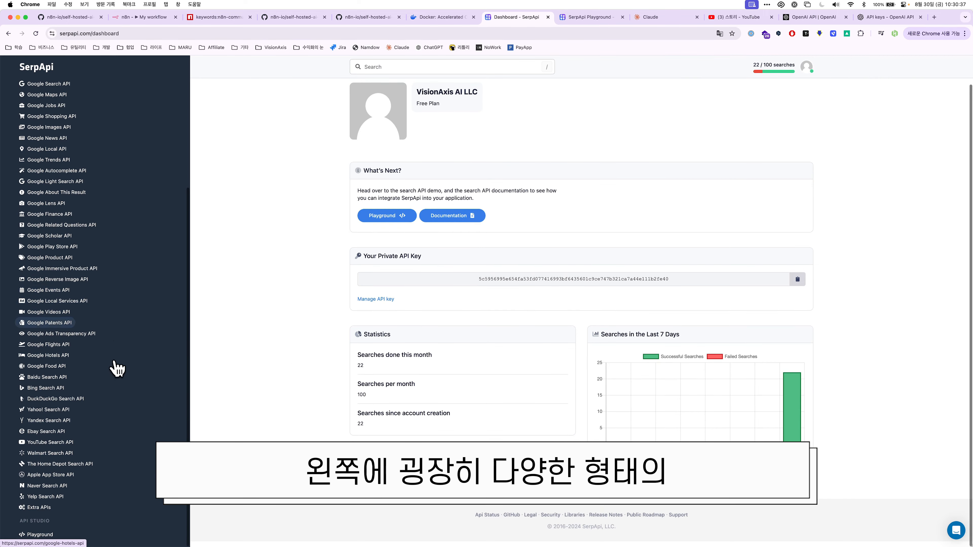
scroll(98, 178, "up", 5)
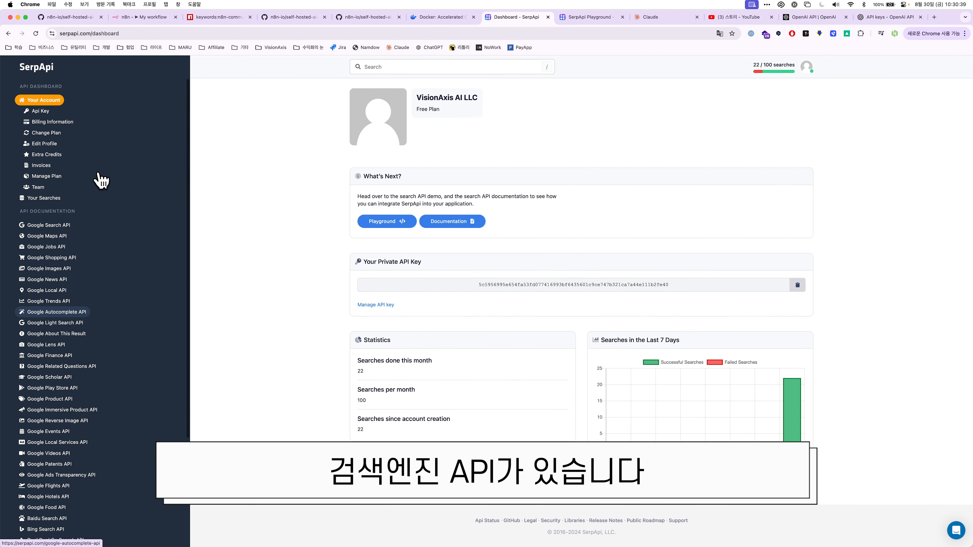
scroll(92, 215, "down", 4)
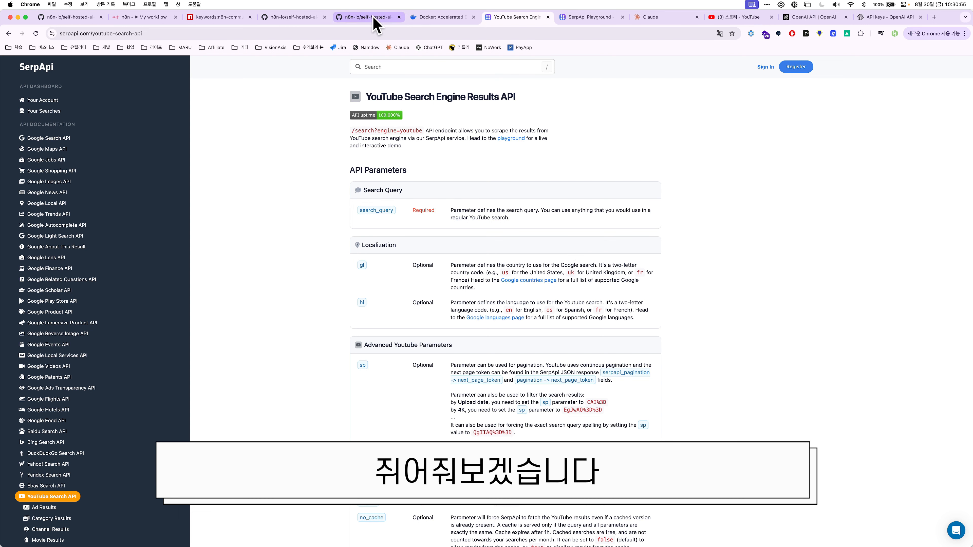
Switch back to the n8n workflow and add an HTTP Request Tool to the AI Agent.
left_click(127, 17)
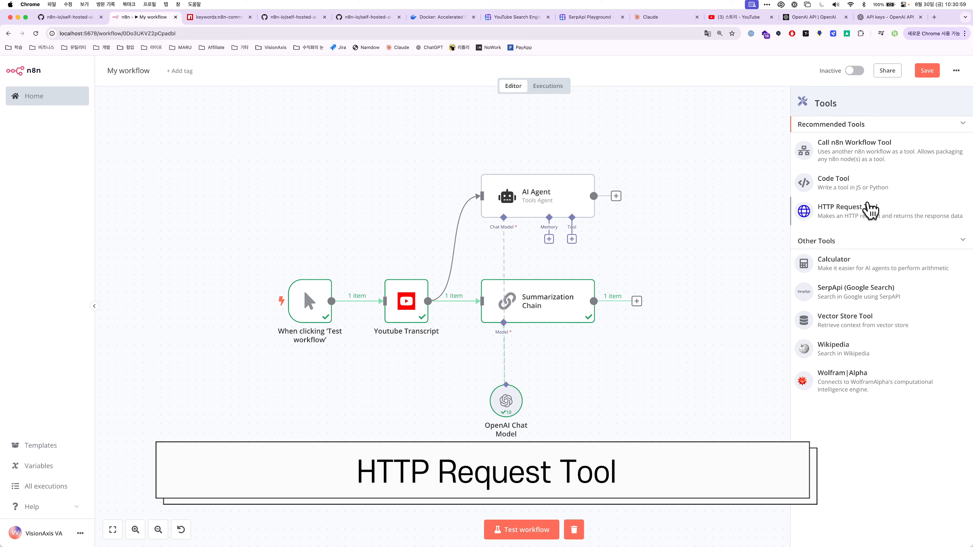
left_click(863, 213)
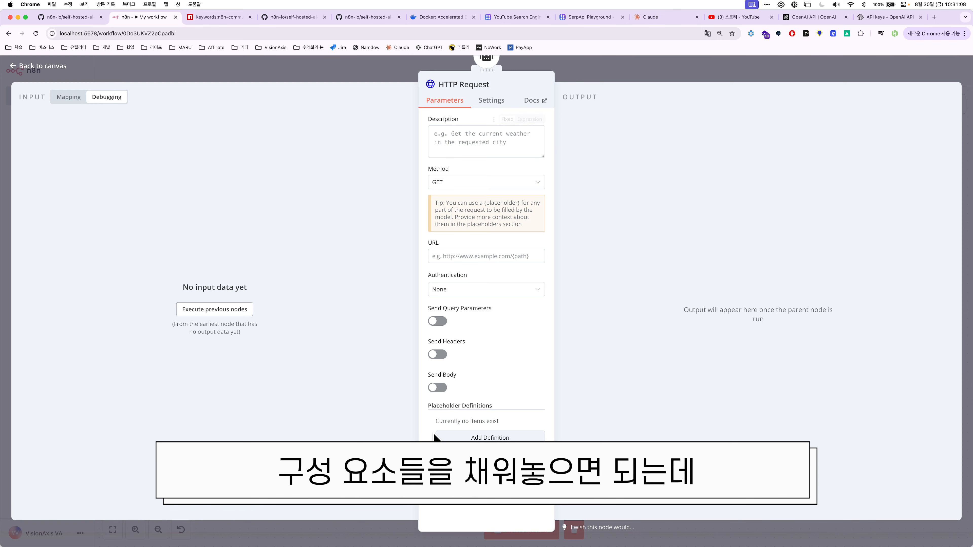
Describe the HTTP Request tool as "Youtube 영상을 검색하기 위한 툴".
left_click(466, 148)
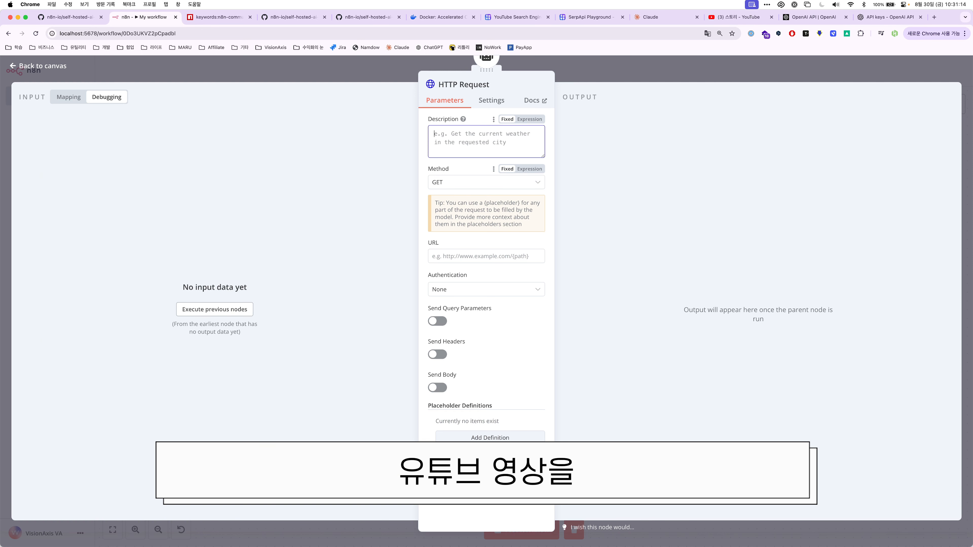
type("Y")
type("outube do")
key("BackSpace")
key("BackSpace")
type("영상을 검색하기 이")
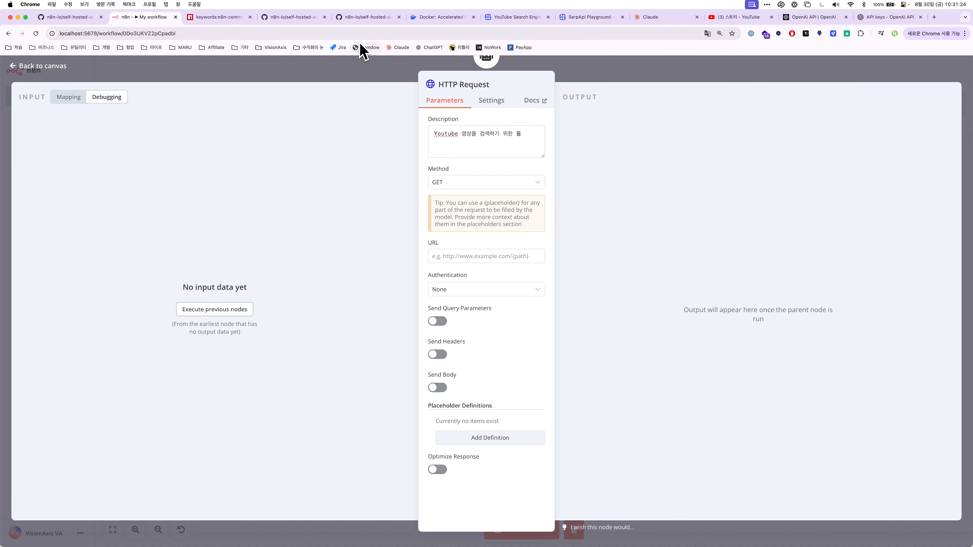
left_click(517, 17)
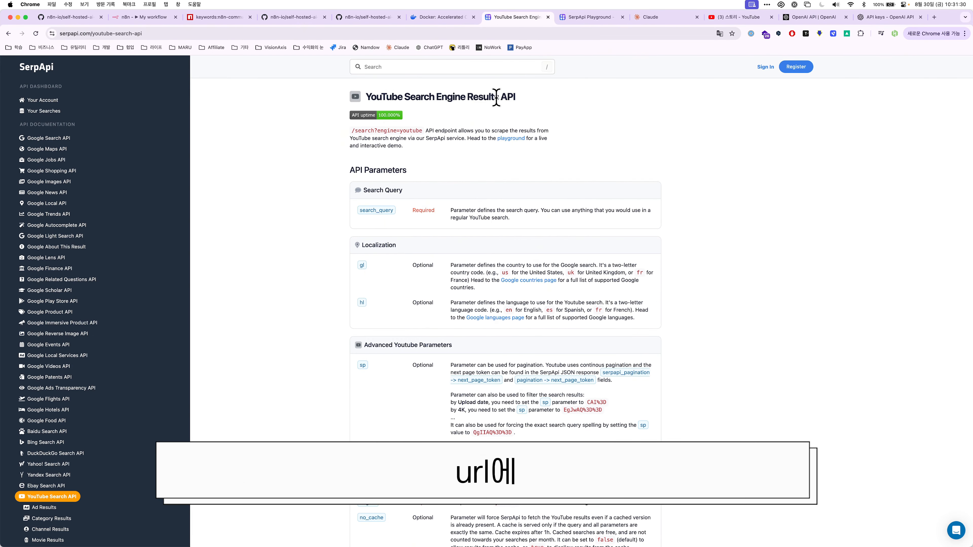
left_click(584, 17)
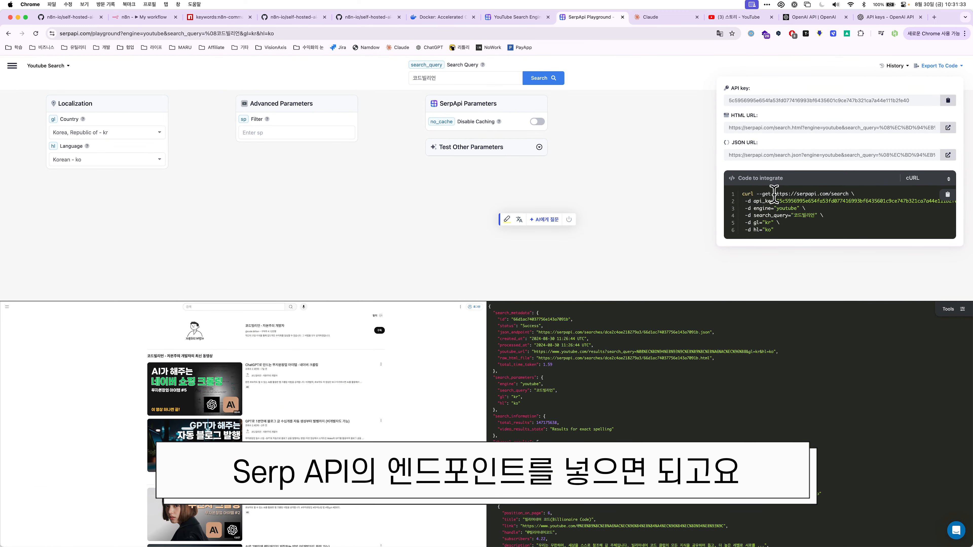
left_click_drag(774, 194, 851, 193)
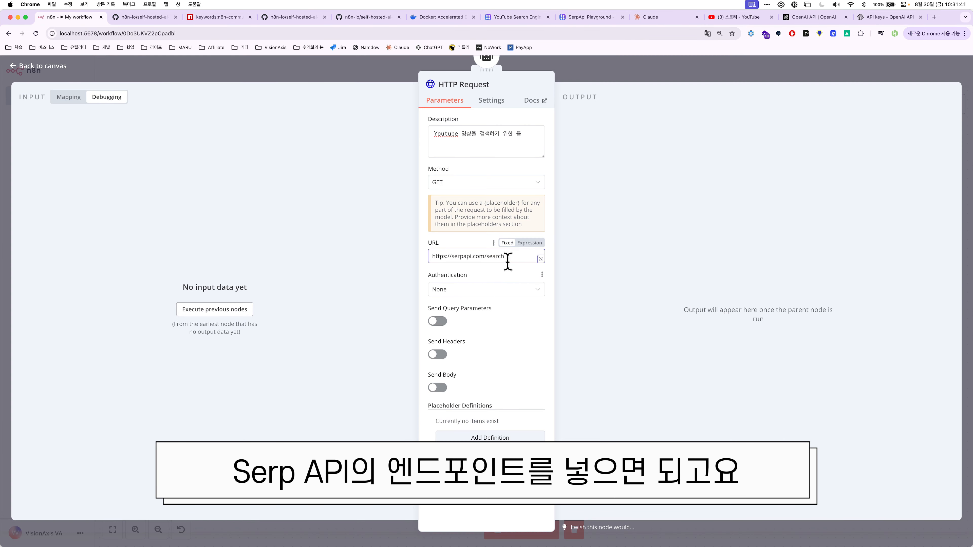
triple_click(504, 256)
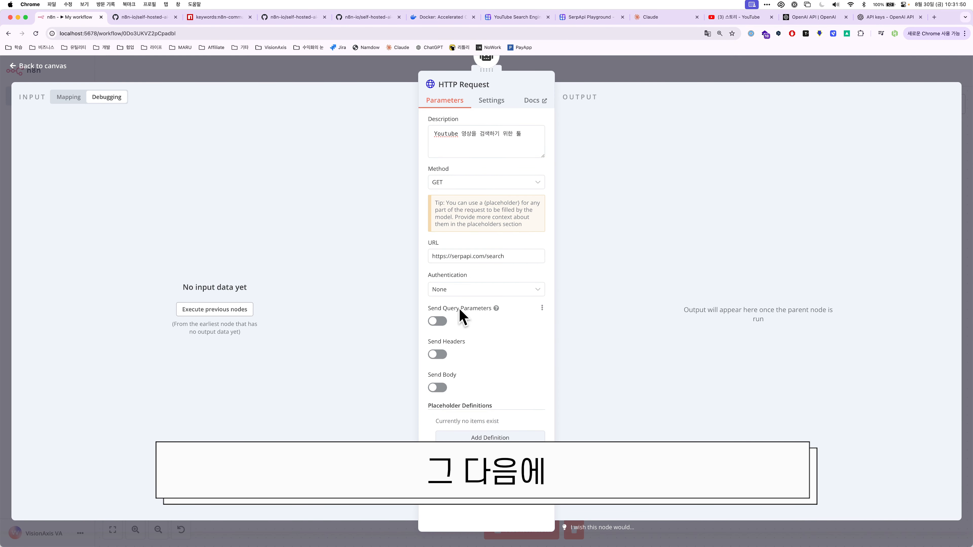
Enable sending query parameters in the HTTP Request tool.
left_click_drag(434, 309, 470, 309)
left_click(437, 321)
scroll(486, 326, "down", 3)
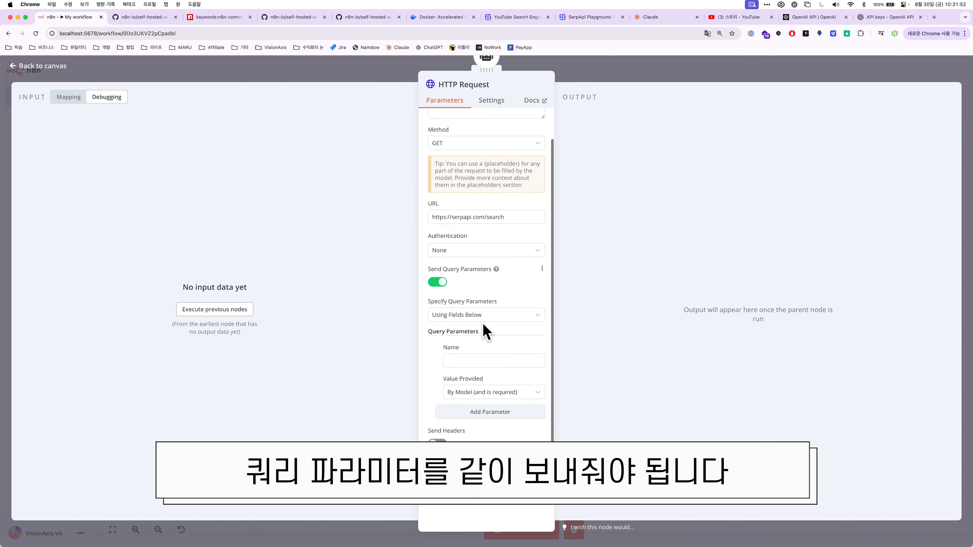
Switch to the SerpApi YouTube playground, search for "코드빌리언" and look through the returned results.
left_click(517, 17)
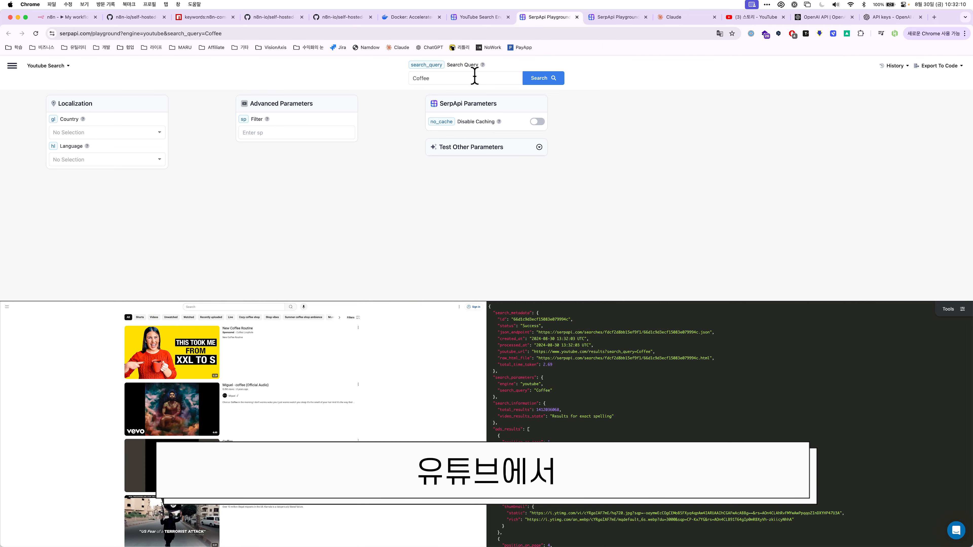
double_click(474, 76)
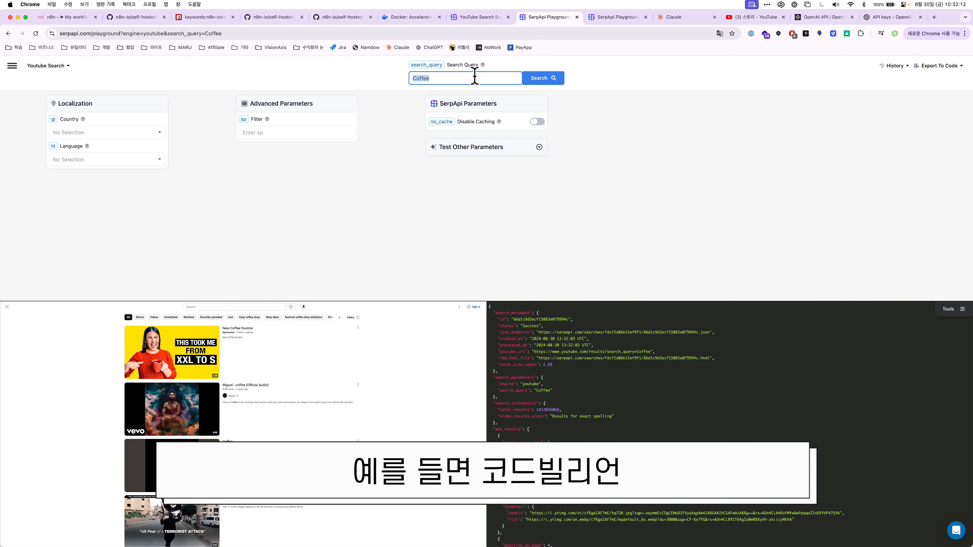
type("코드빌리언")
key("Return")
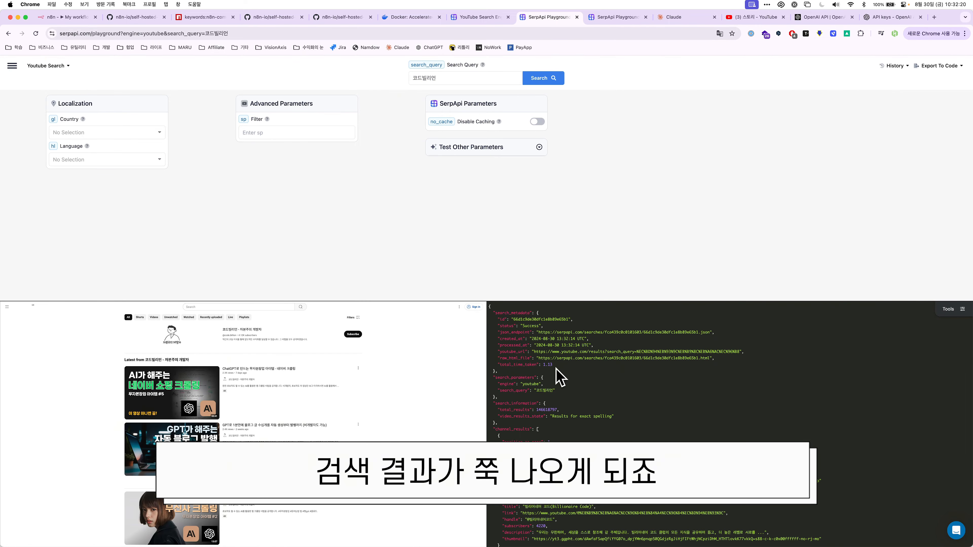
scroll(558, 373, "down", 10)
scroll(558, 374, "up", 10)
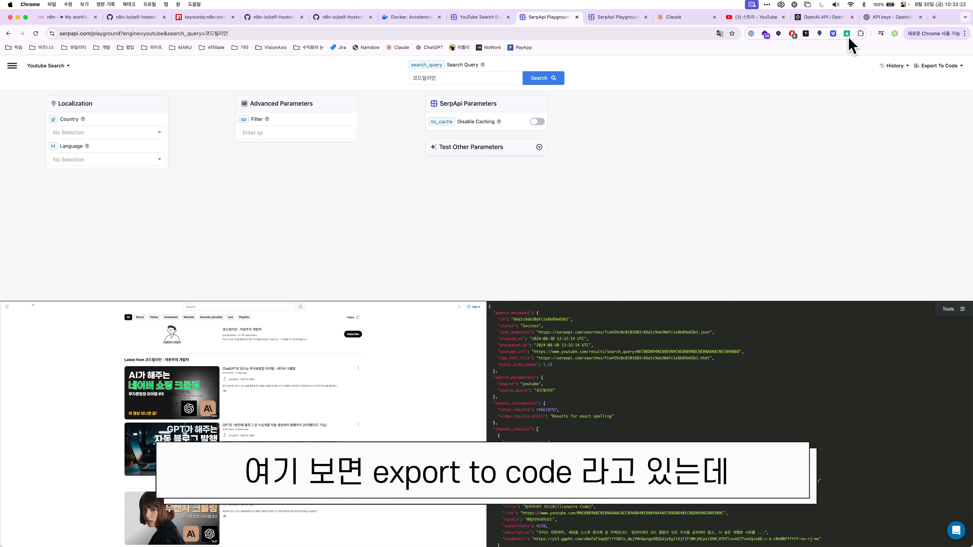
Bring up the exportable code for the search and compare its Python and cURL versions, ending on cURL.
left_click(950, 71)
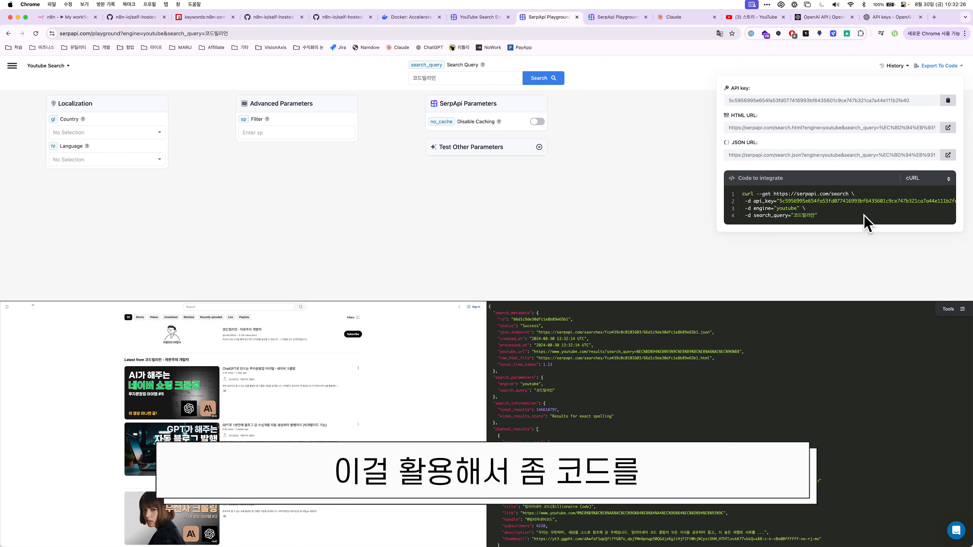
mouse_move(851, 223)
left_click(931, 178)
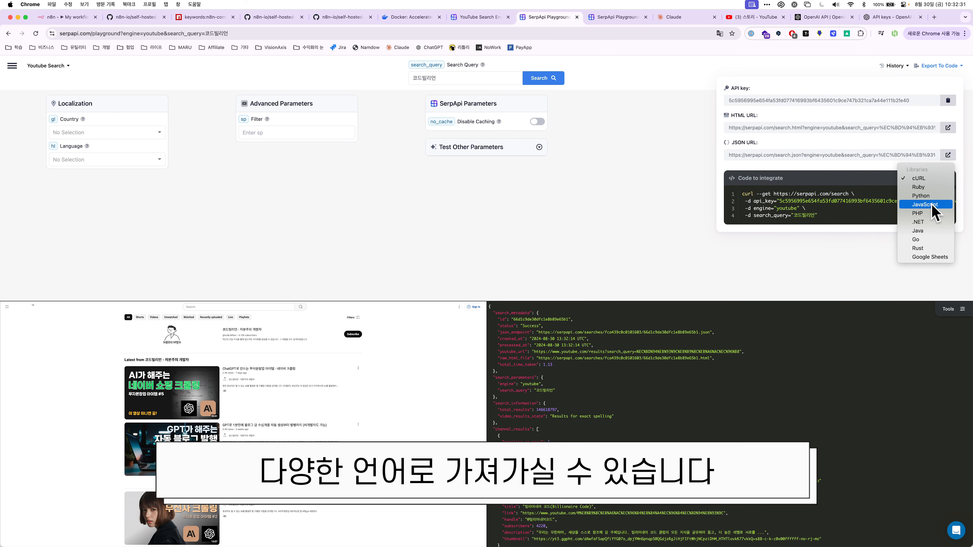
left_click(921, 196)
left_click(935, 179)
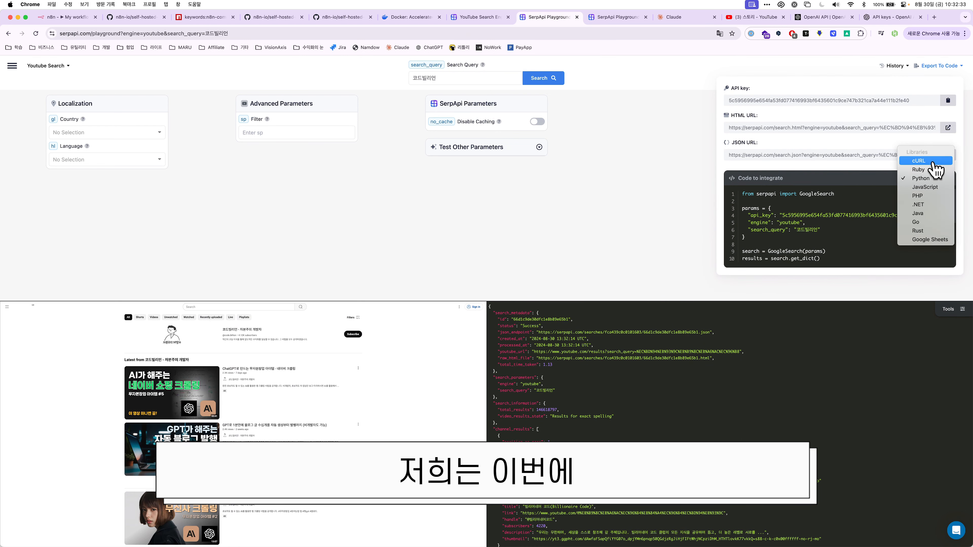
left_click(934, 162)
left_click(931, 180)
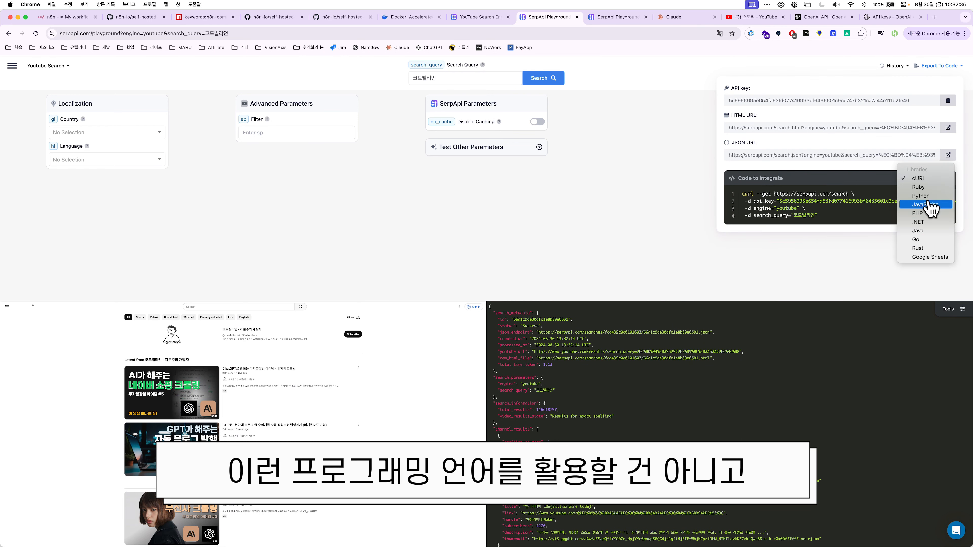
left_click(875, 207)
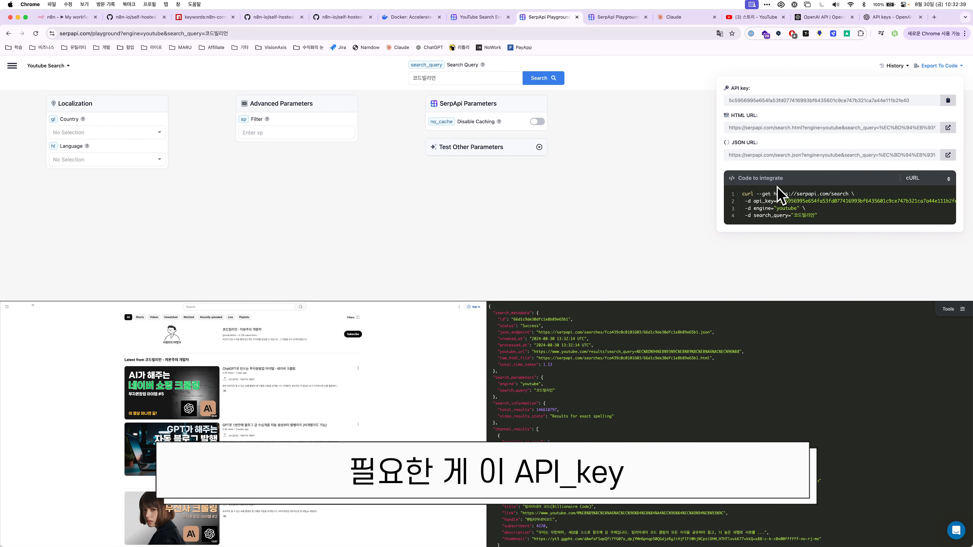
Examine the api_key, engine and search_query parameters in the cURL code.
double_click(764, 201)
left_click(764, 211)
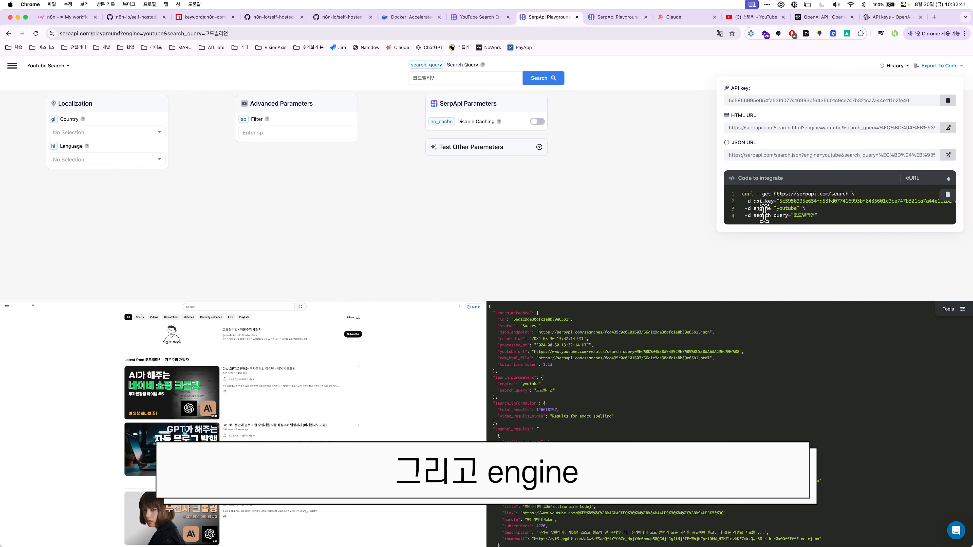
left_click(763, 223)
double_click(766, 218)
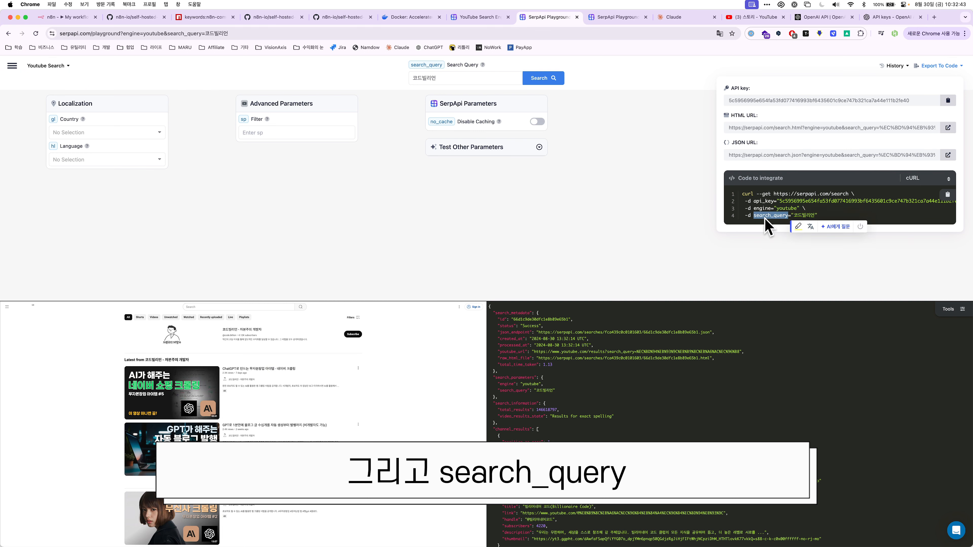
left_click(770, 217)
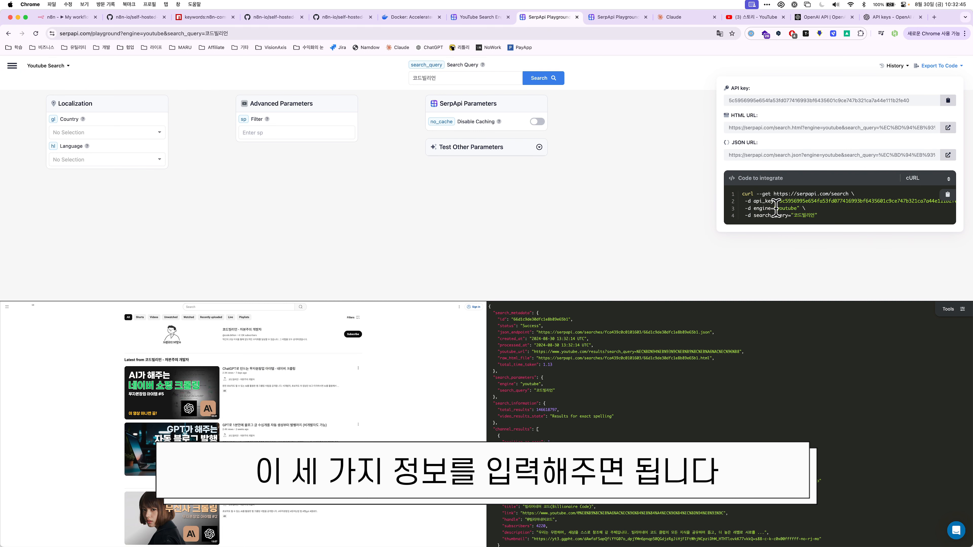
Back in the n8n HTTP Request tool, name the first query parameter api_key, provide it Using Field Below, and paste the SerpApi API key.
left_click(486, 17)
type("메")
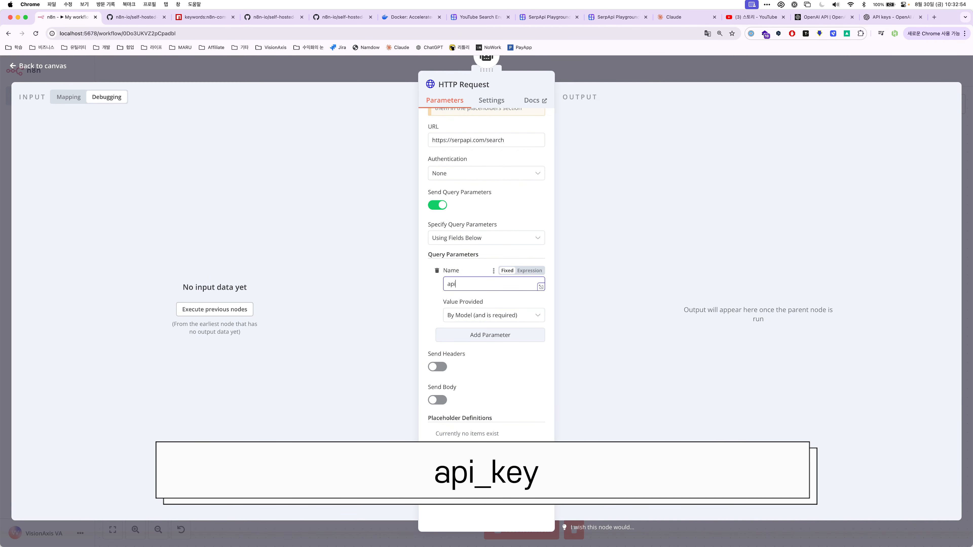
left_click(465, 318)
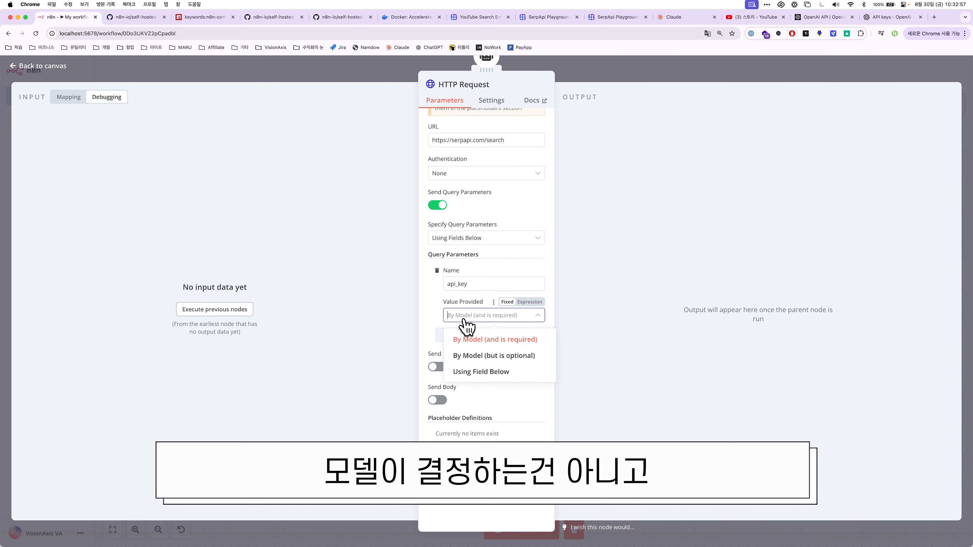
left_click(476, 372)
left_click(474, 345)
key("super+v")
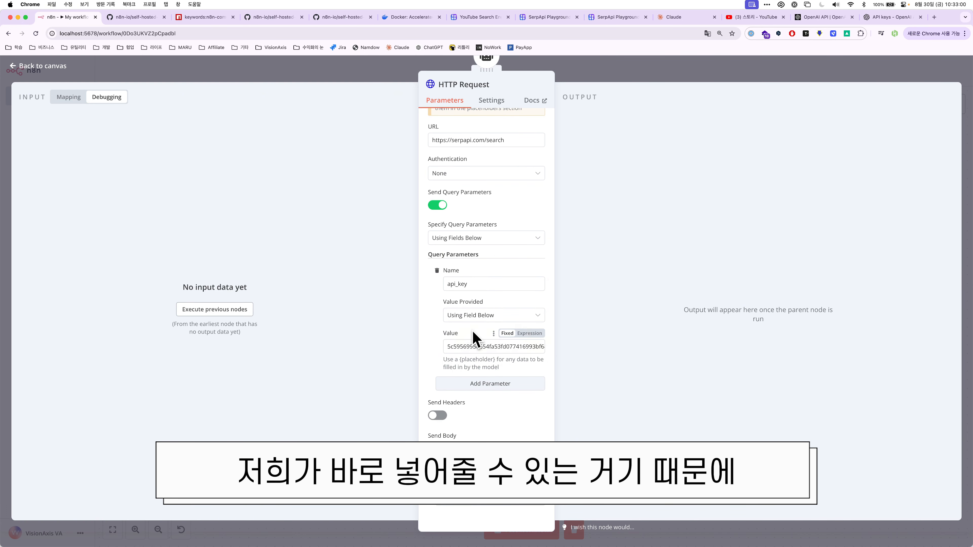
Add a second query parameter named engine, provided Using Field Below with the value youtube.
left_click(477, 384)
left_click(474, 401)
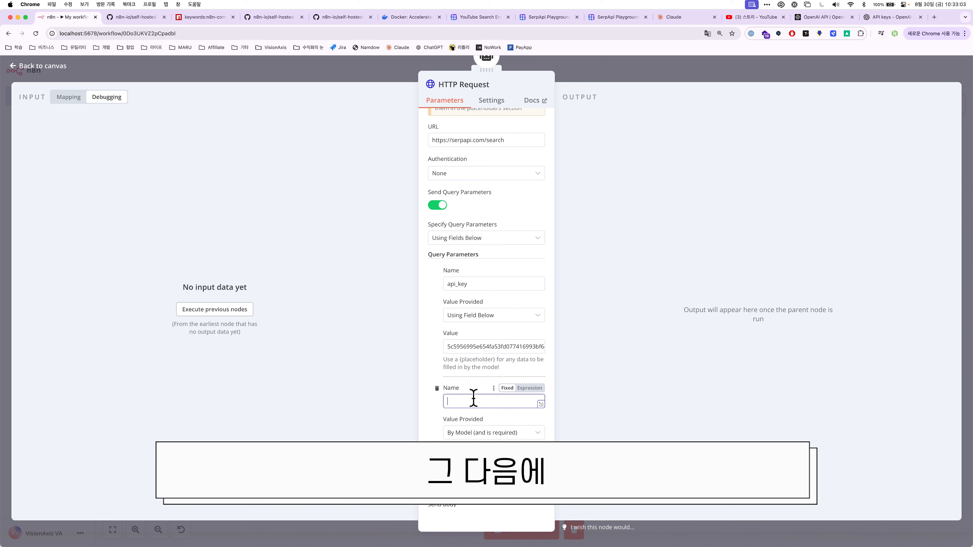
type("engine")
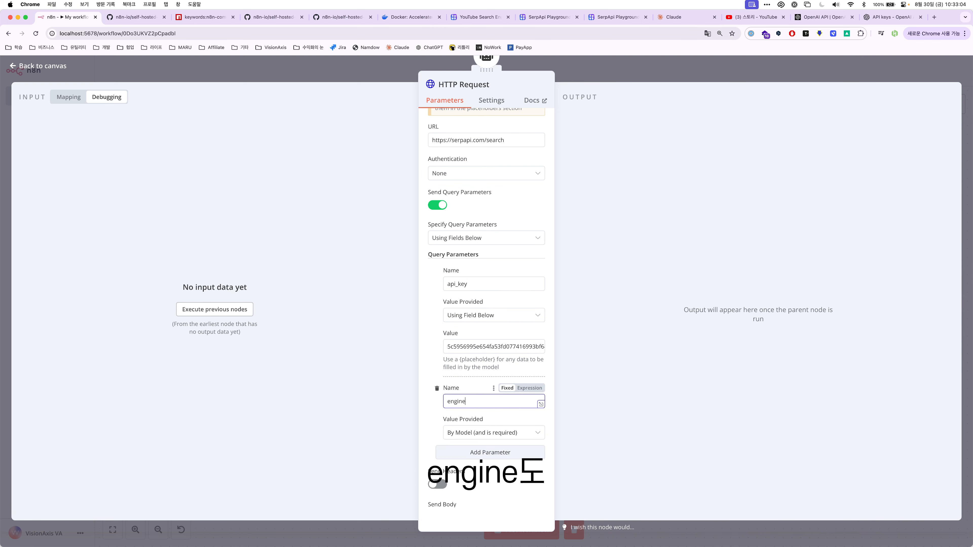
left_click(479, 433)
left_click(482, 486)
left_click(484, 464)
type("youtube")
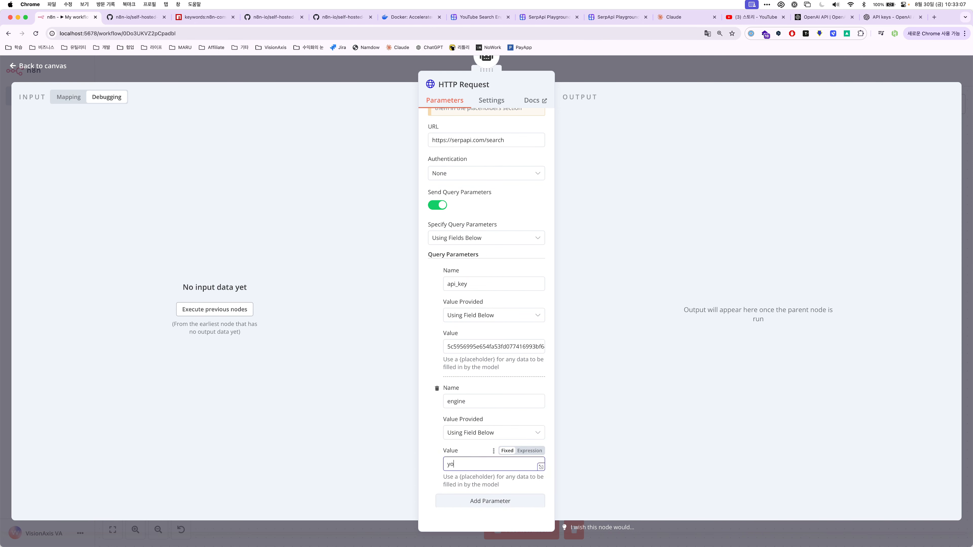
Add a third query parameter named search_query, taking the name from SerpApi's YouTube Search API documentation.
scroll(476, 437, "down", 2)
left_click(474, 435)
scroll(494, 407, "down", 3)
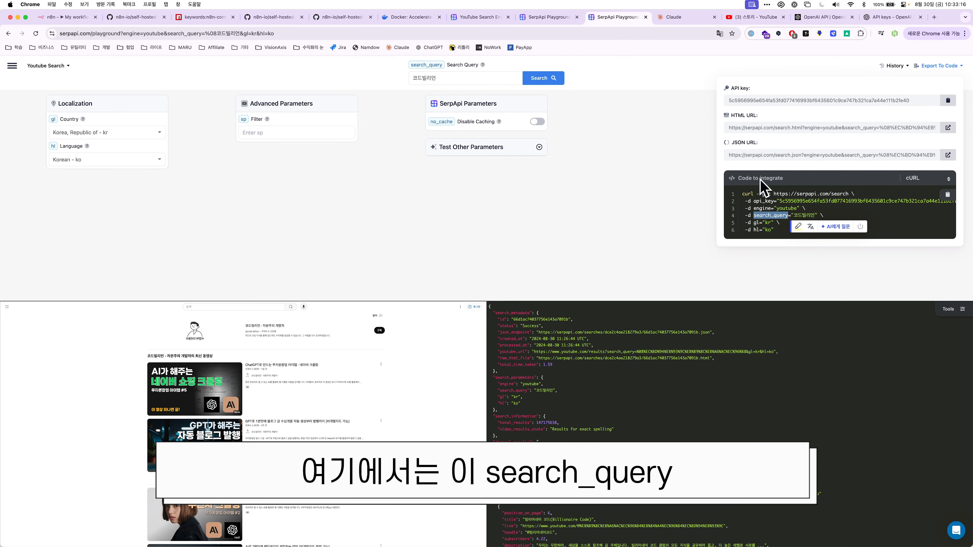
left_click(479, 20)
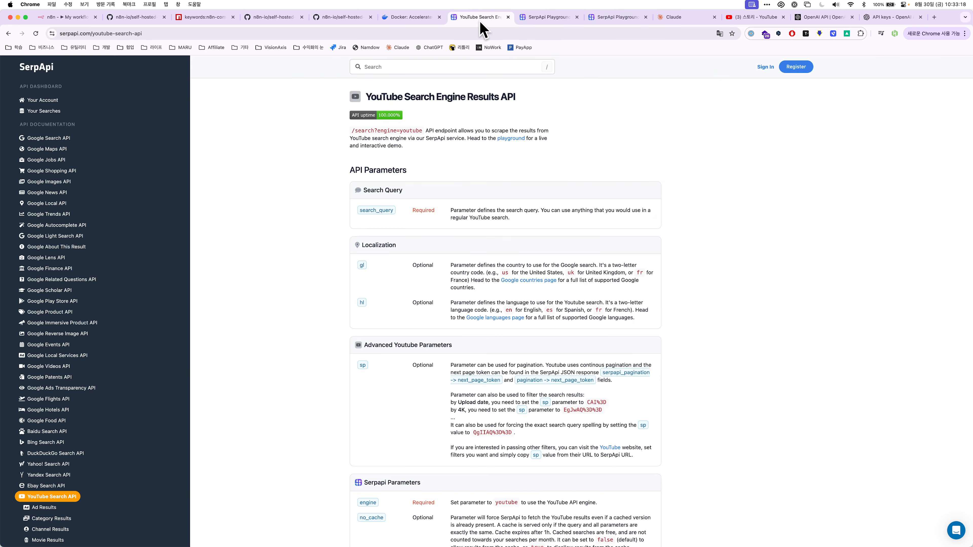
double_click(382, 211)
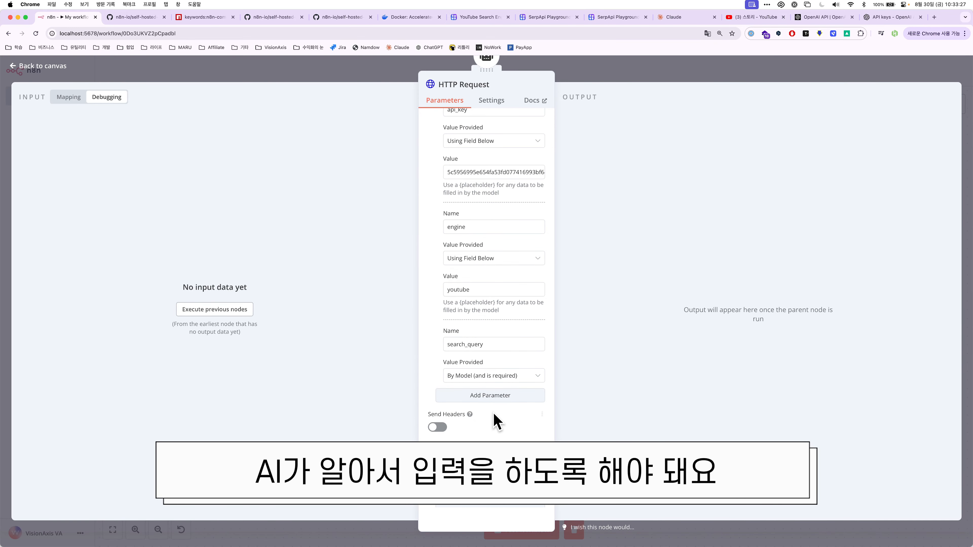
Have the search_query value provided By Model (and is required), and bring up the value source options again for review.
left_click(469, 377)
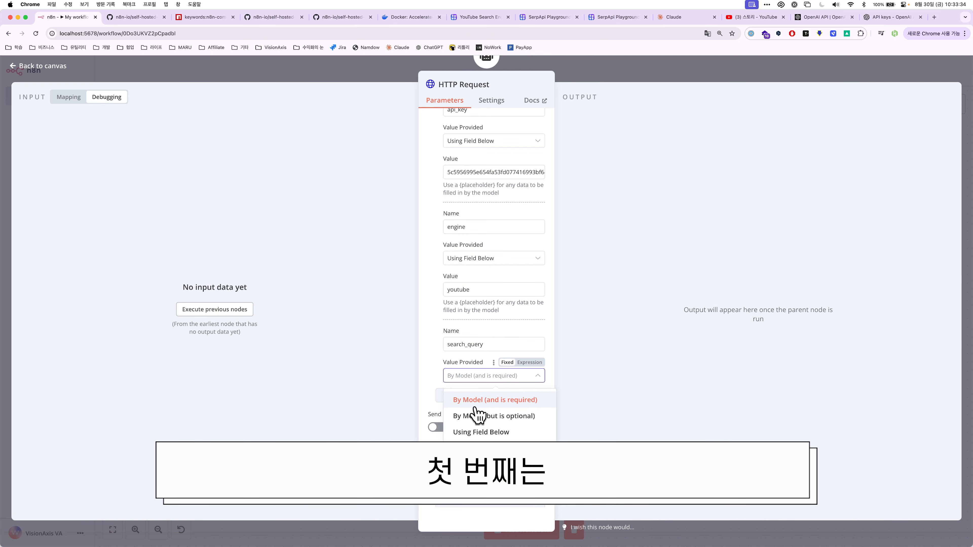
left_click(521, 401)
left_click(523, 377)
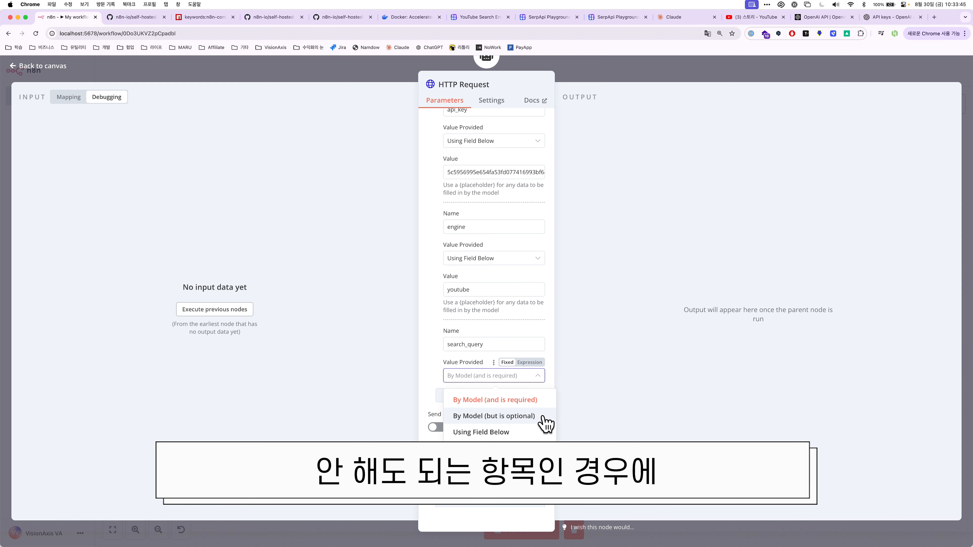
Set the search_query parameter to be provided By Model (and is required) and return to the canvas.
left_click(521, 405)
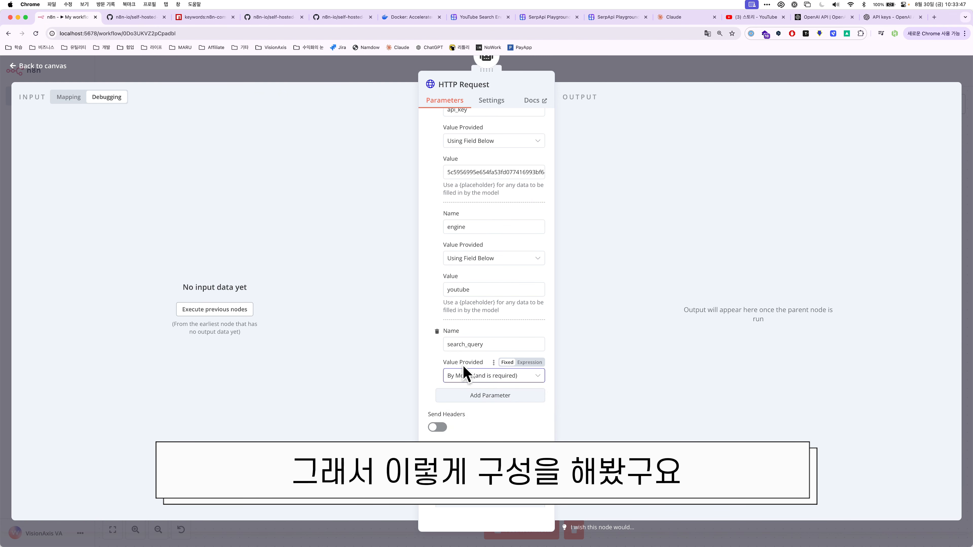
scroll(463, 370, "up", 10)
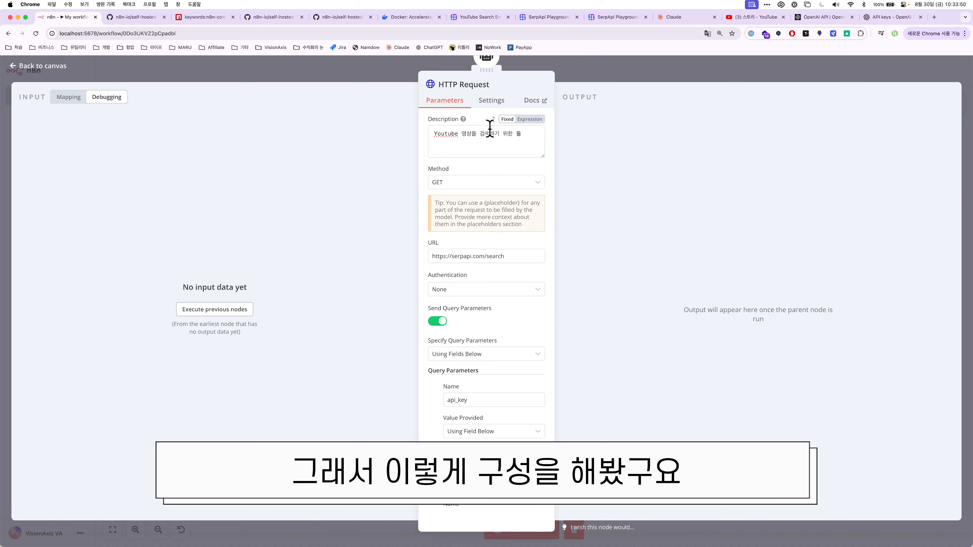
key("Escape")
Rearrange the canvas by moving the AI Agent node up and to the right, with its HTTP Request tool below its right side.
left_click_drag(608, 237, 619, 246)
left_click_drag(567, 204, 567, 186)
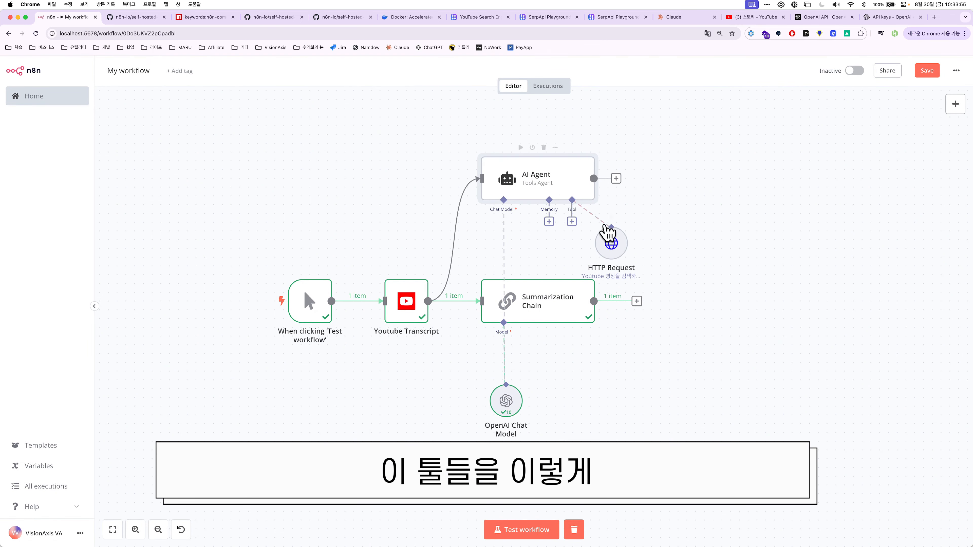
left_click_drag(610, 240, 611, 232)
left_click(560, 184)
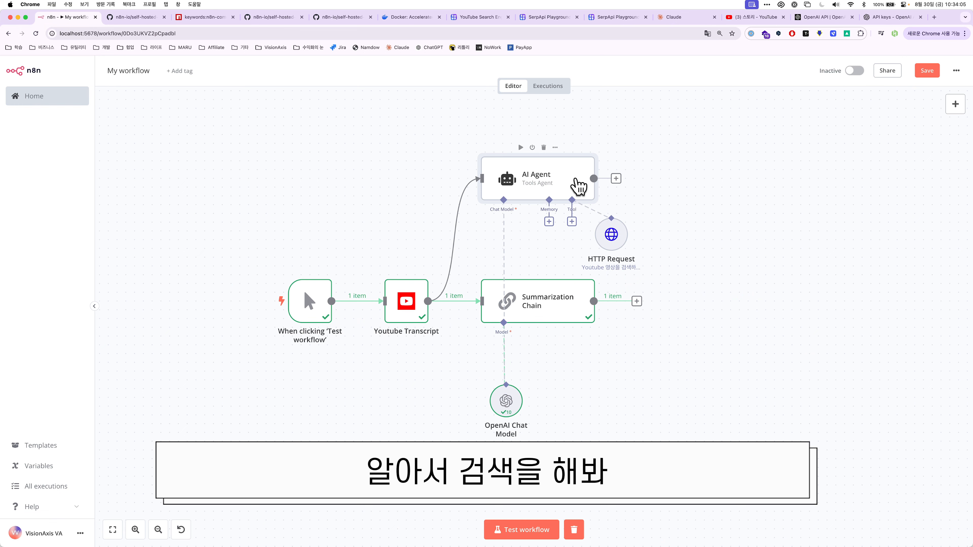
left_click_drag(577, 181, 621, 180)
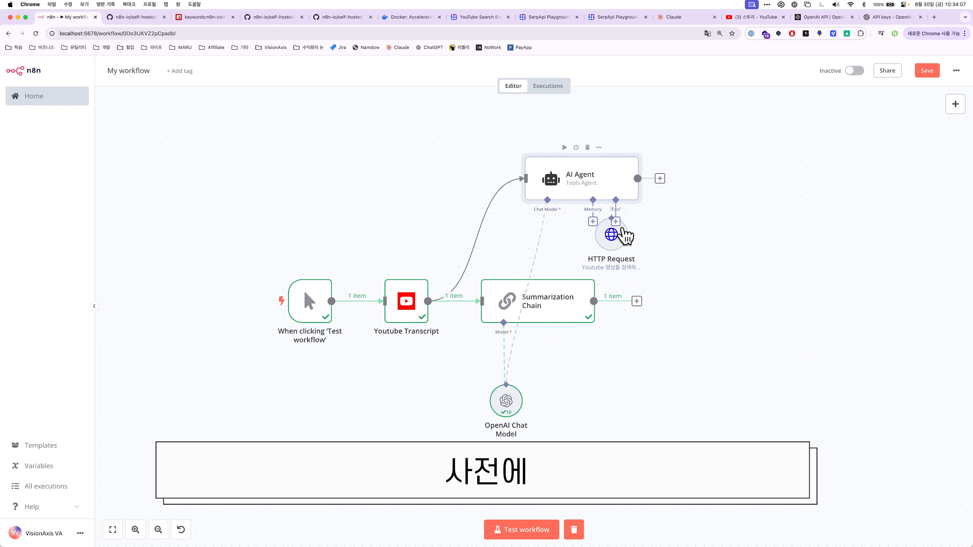
left_click_drag(621, 238, 677, 254)
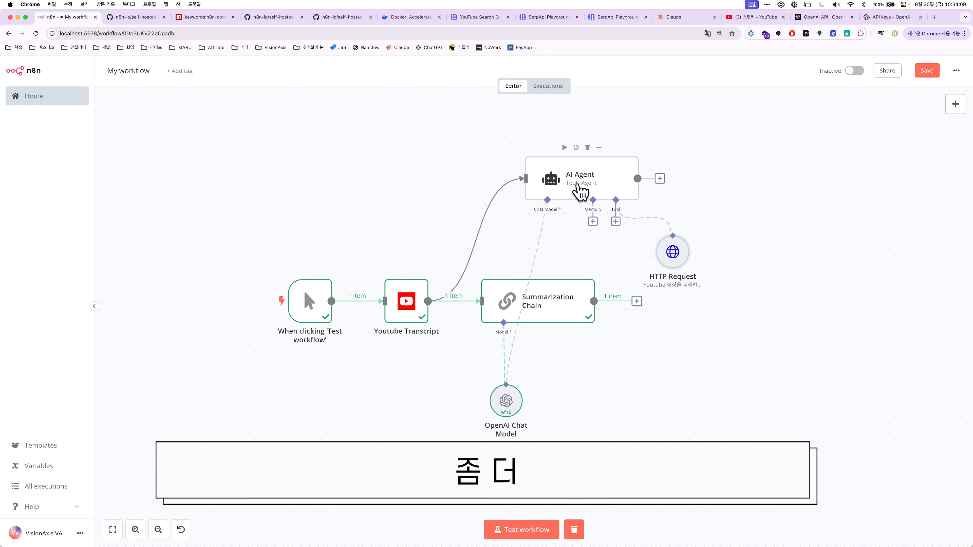
left_click_drag(580, 186, 581, 168)
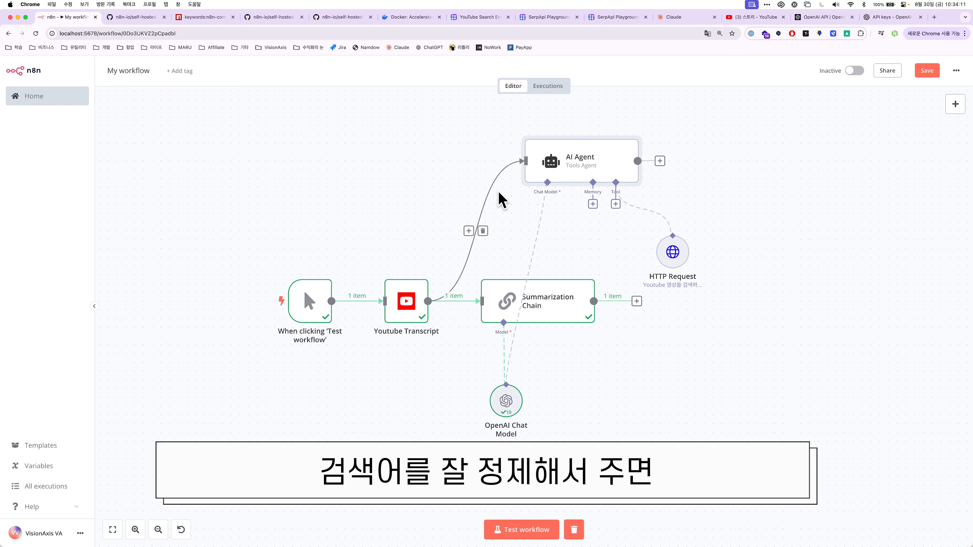
Insert an Information Extractor AI node on the connection between Youtube Transcript and AI Agent.
mouse_move(477, 242)
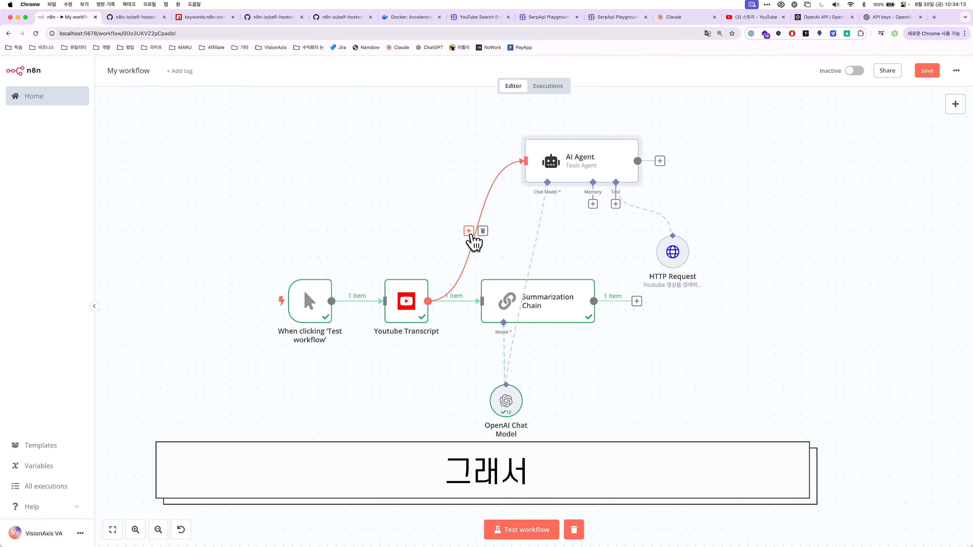
left_click(469, 231)
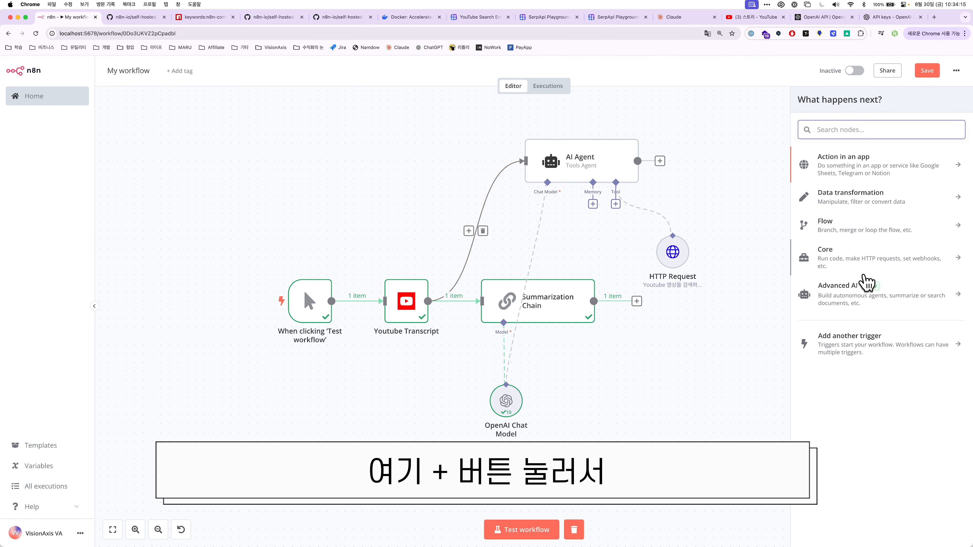
left_click(846, 299)
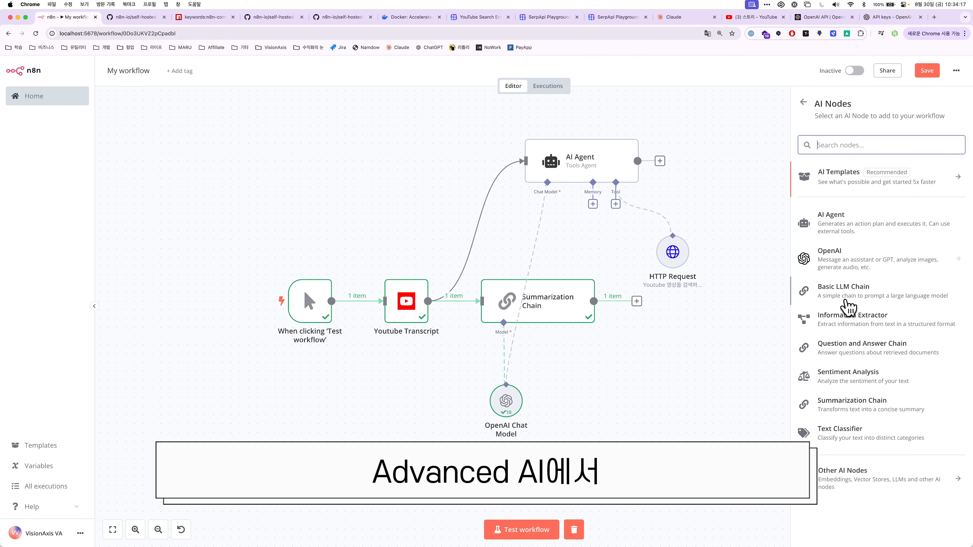
left_click(870, 332)
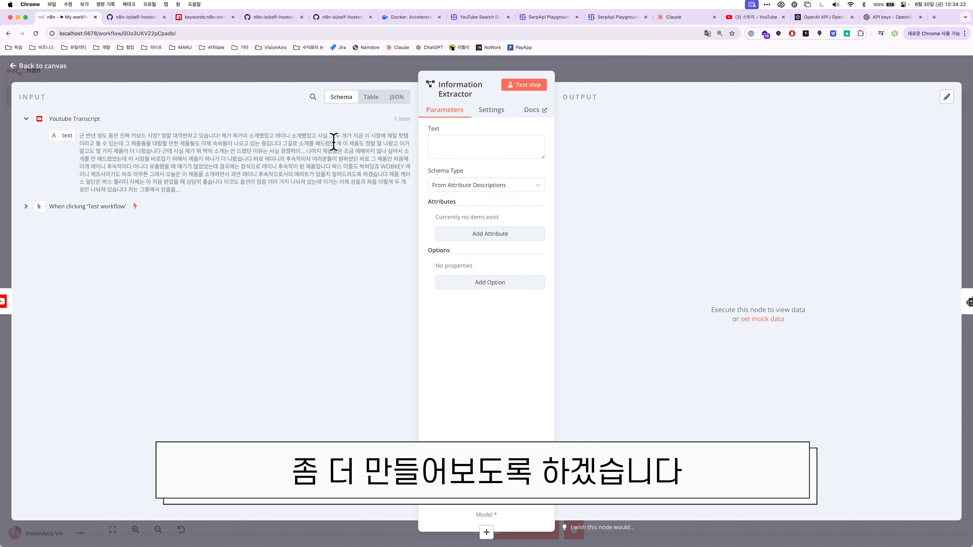
Map the Youtube Transcript text into the Information Extractor's Text field as {{ $json.text }}.
left_click(460, 154)
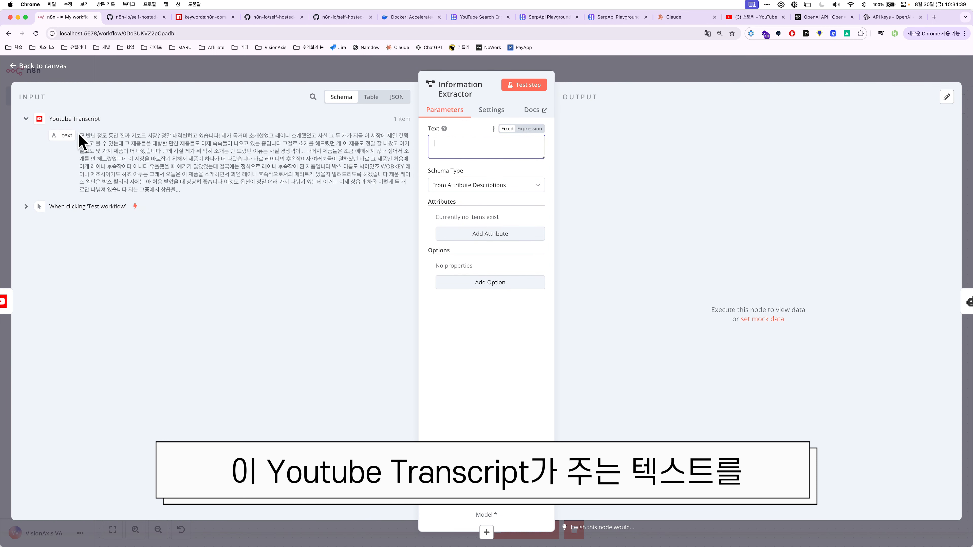
left_click_drag(65, 135, 450, 143)
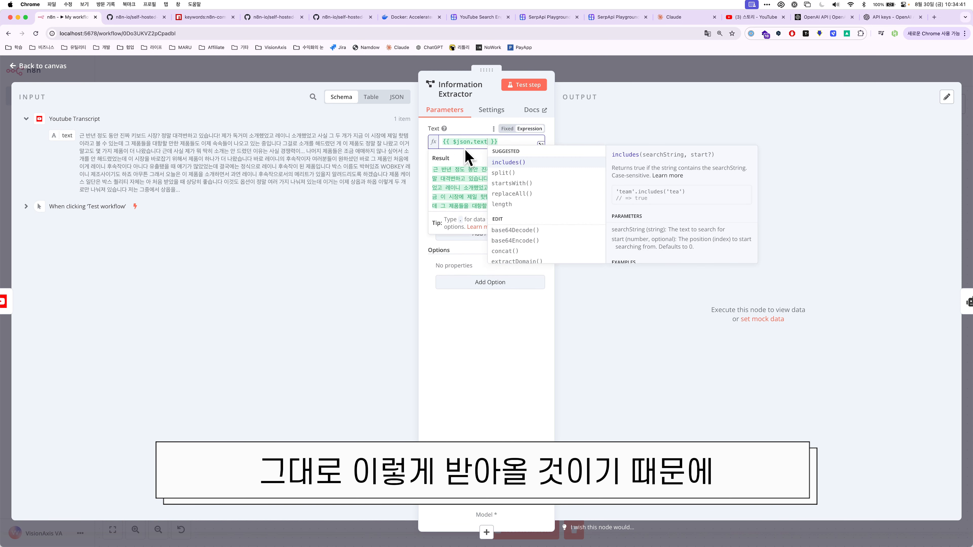
left_click(467, 132)
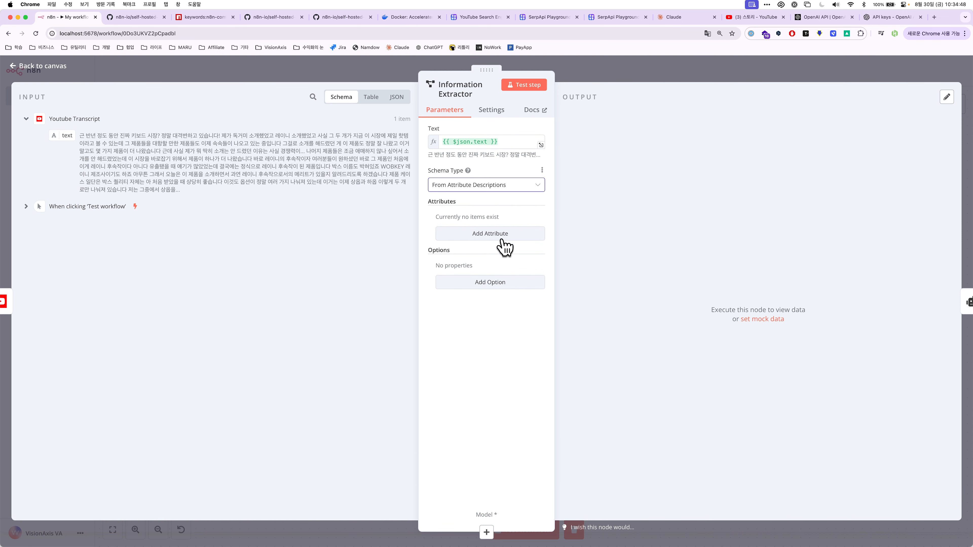
Add a String attribute named search_term with the description "본문 내용과 유사한 영상을 찾기 위한 검색어".
left_click(504, 235)
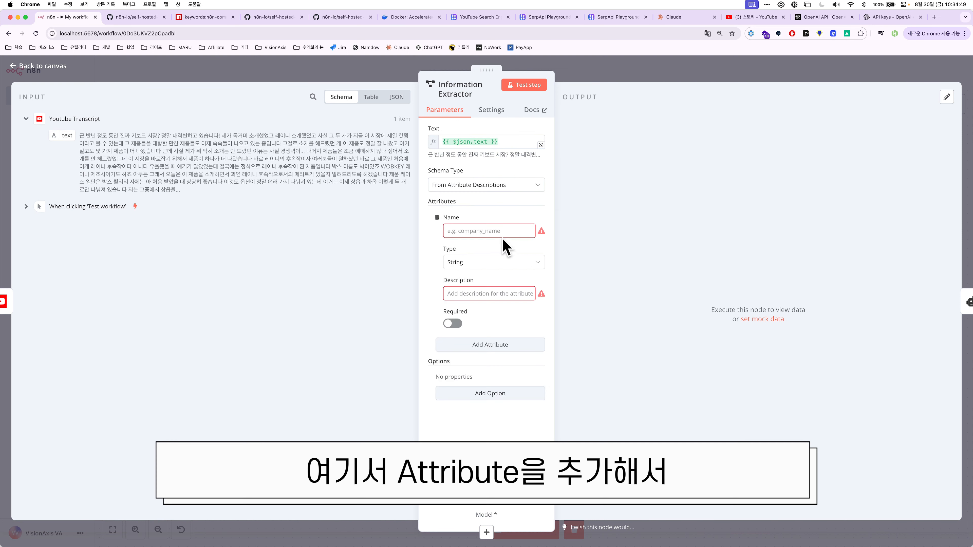
left_click(498, 232)
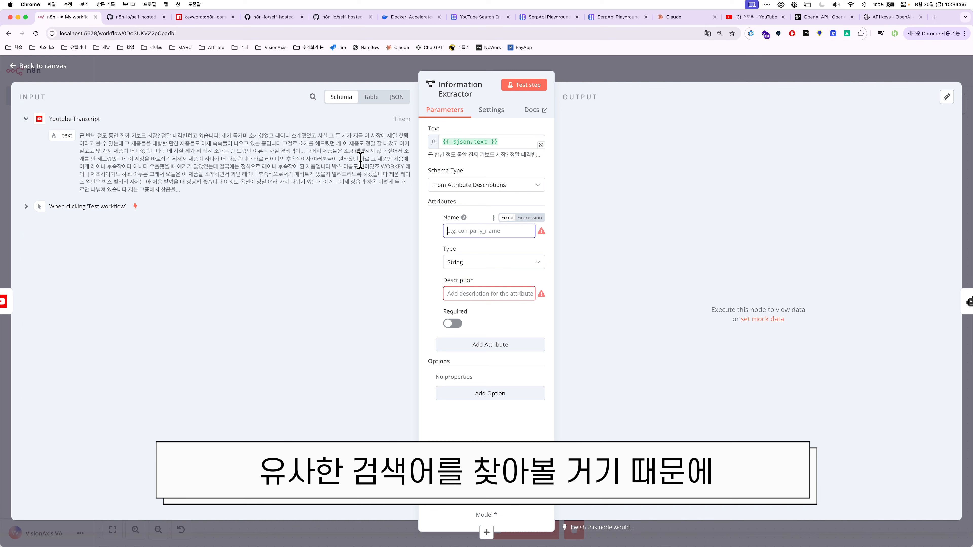
type("ㄴㄷsera")
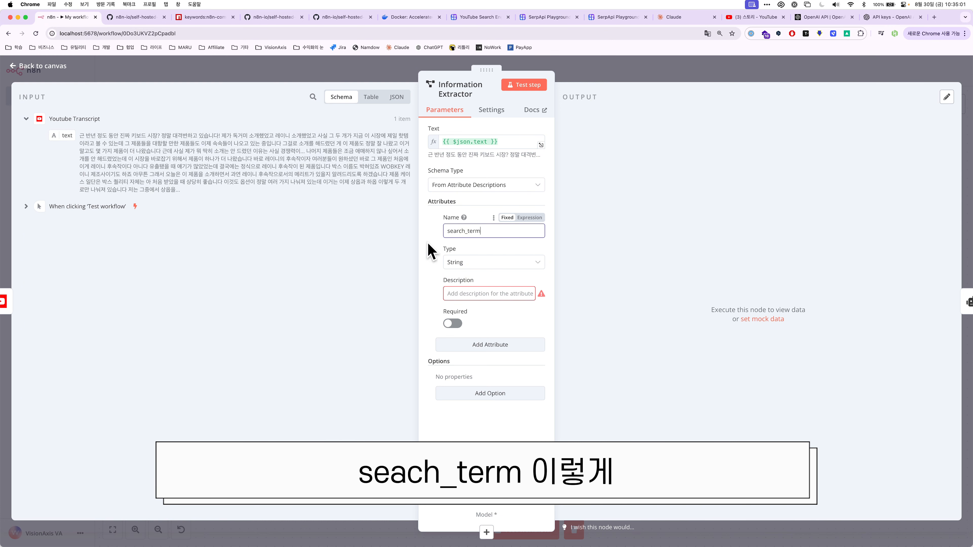
left_click(470, 288)
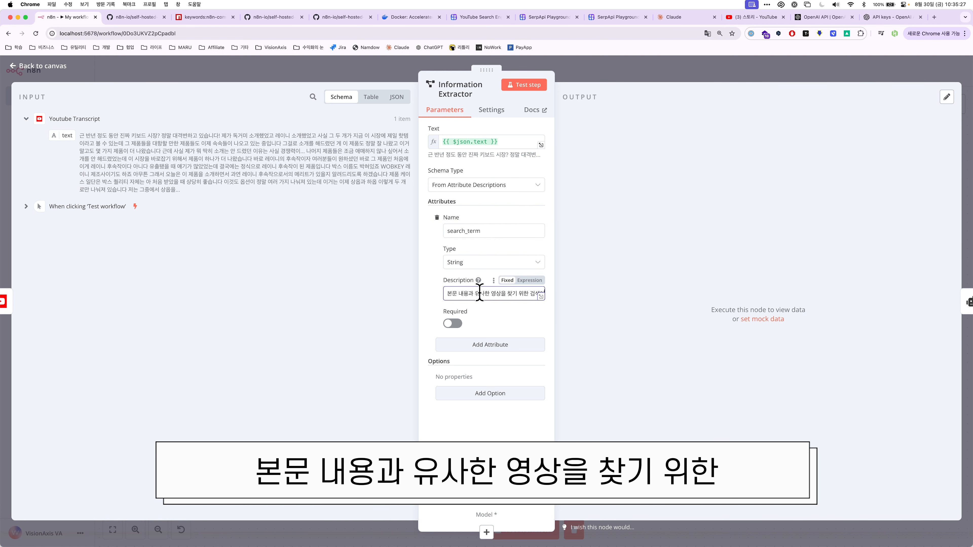
left_click_drag(480, 293, 586, 294)
left_click(436, 266)
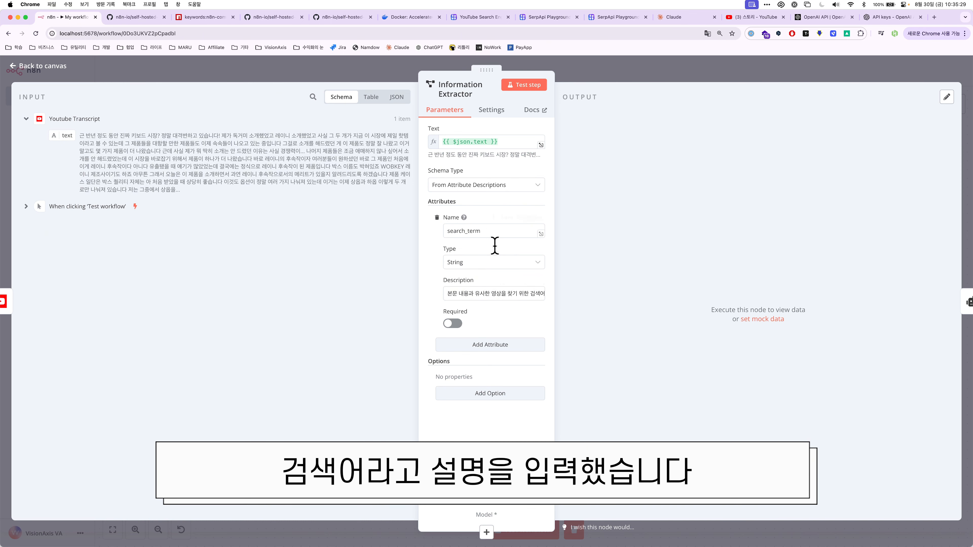
Try to test the Information Extractor, and connect its Model input to the existing OpenAI Chat Model on the canvas.
left_click(532, 89)
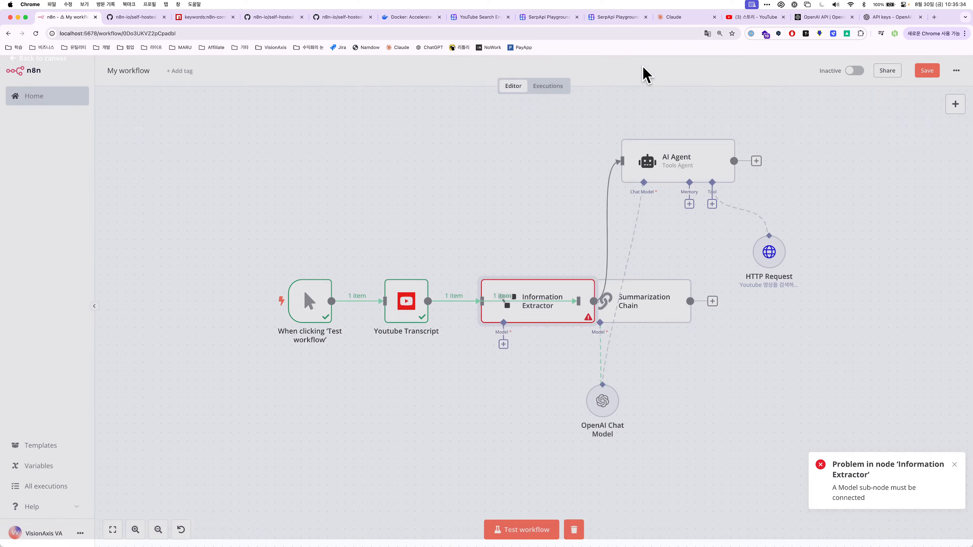
left_click(644, 72)
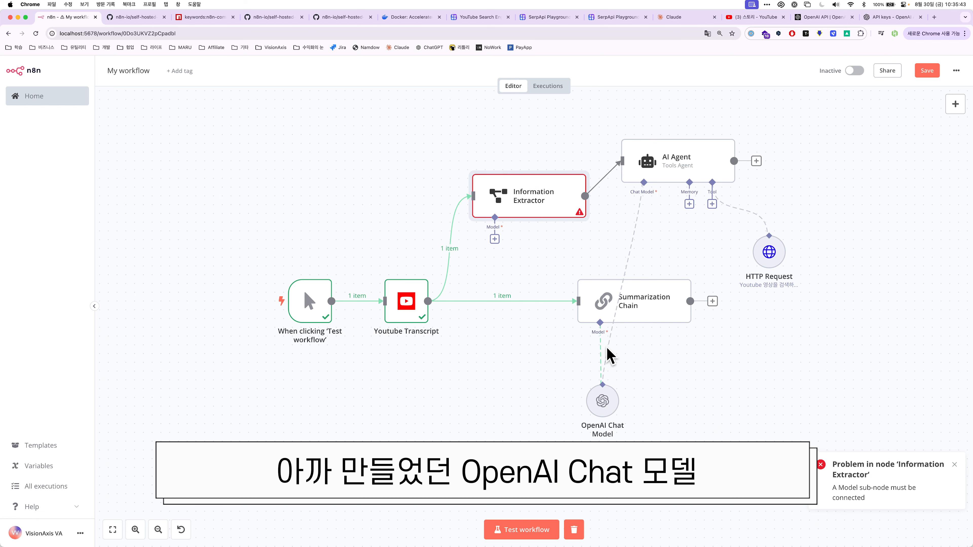
left_click_drag(494, 239, 592, 405)
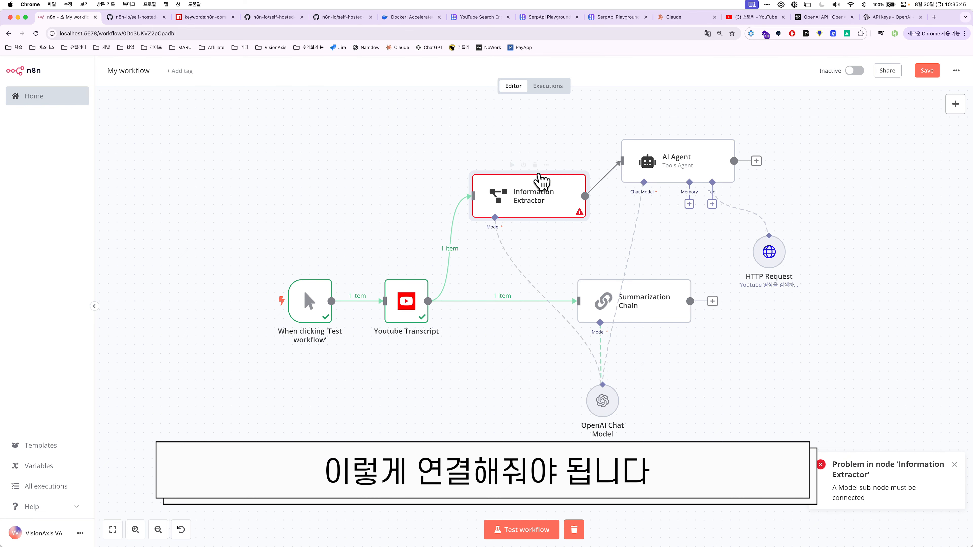
Test the Information Extractor step to extract a search term and return to the canvas.
double_click(532, 200)
left_click(537, 85)
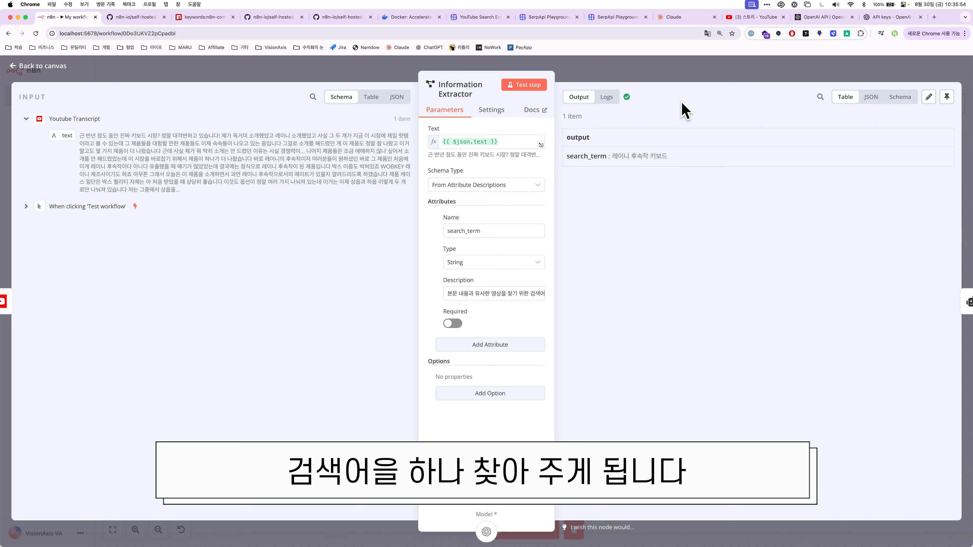
left_click(722, 77)
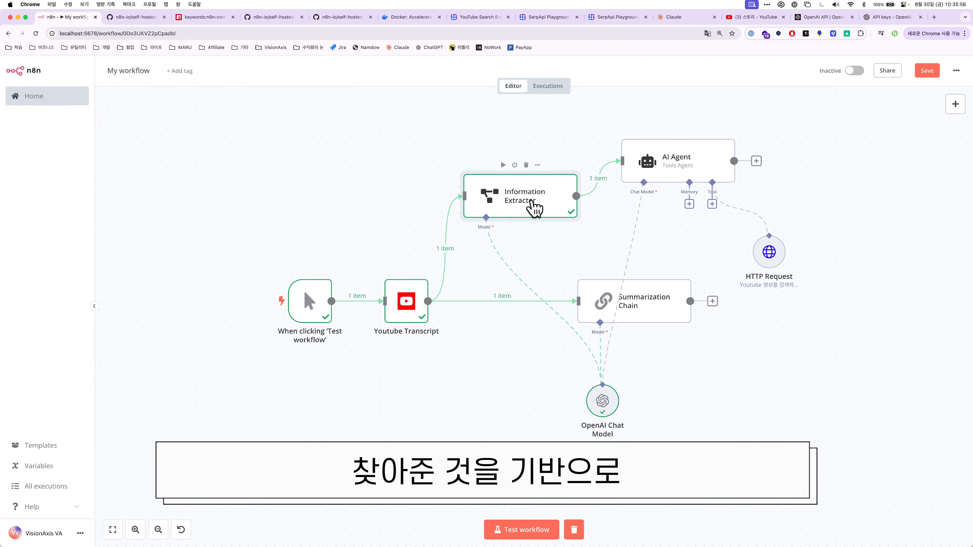
Define the AI Agent's prompt text as "관련된 유튜브 영상을 찾는다" followed by "검색어 : {{ $json.output.search_term }}".
left_click_drag(666, 171, 675, 172)
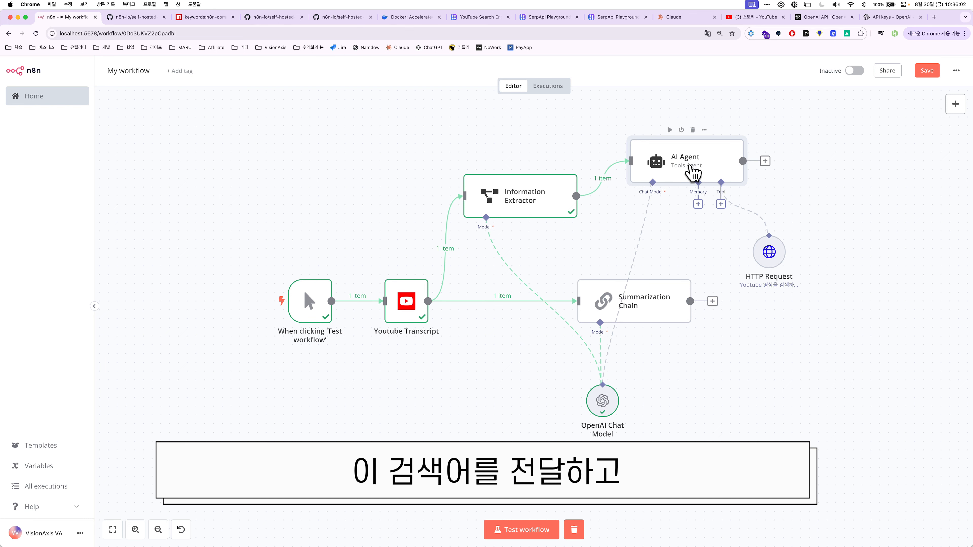
double_click(692, 174)
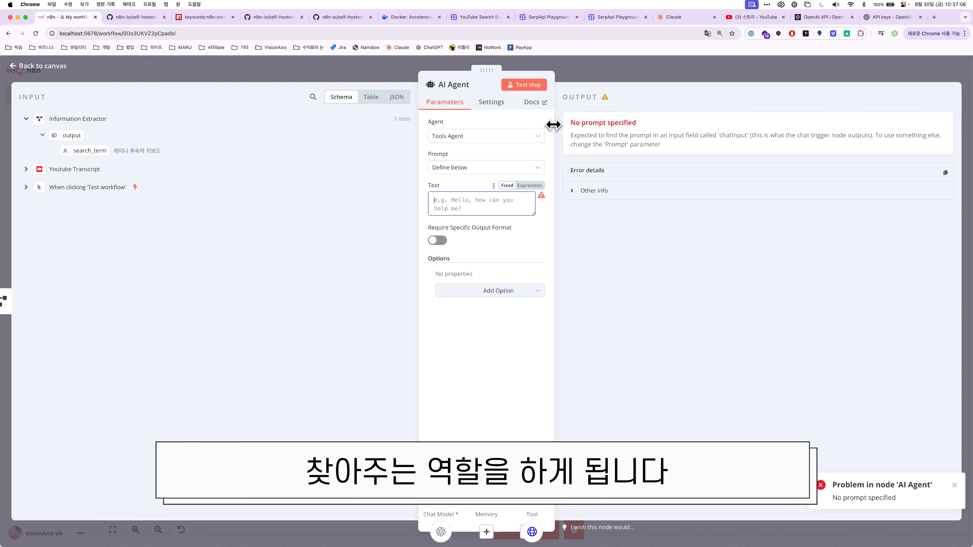
left_click_drag(90, 151, 460, 204)
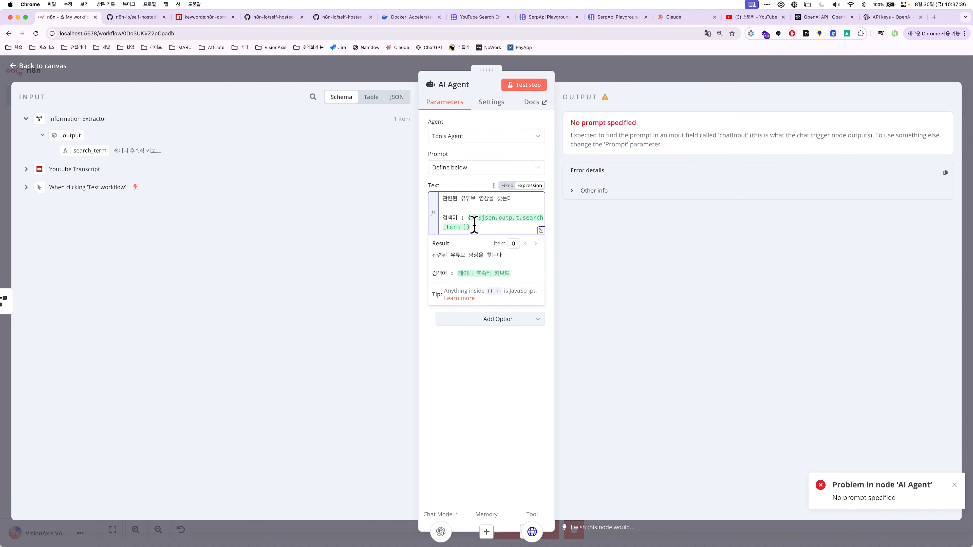
left_click_drag(448, 200, 514, 229)
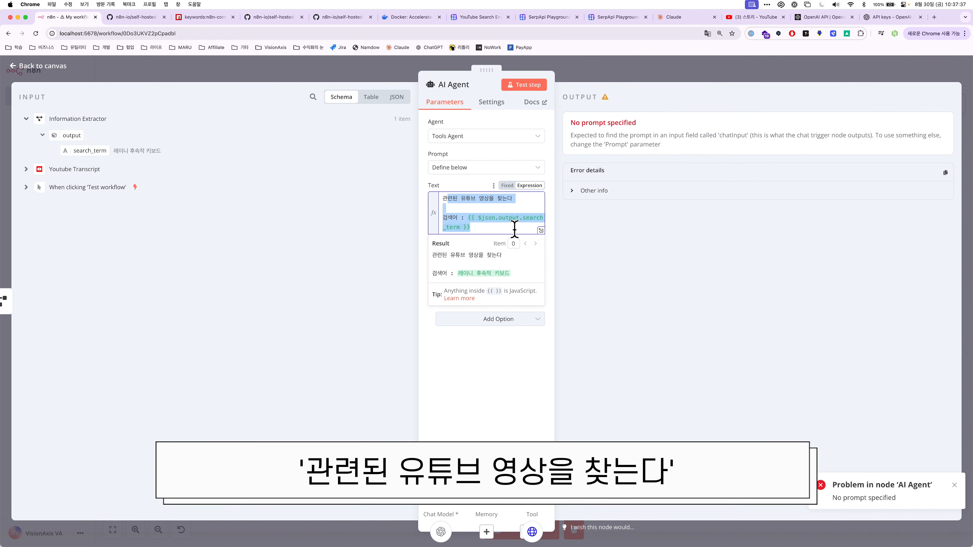
left_click(514, 229)
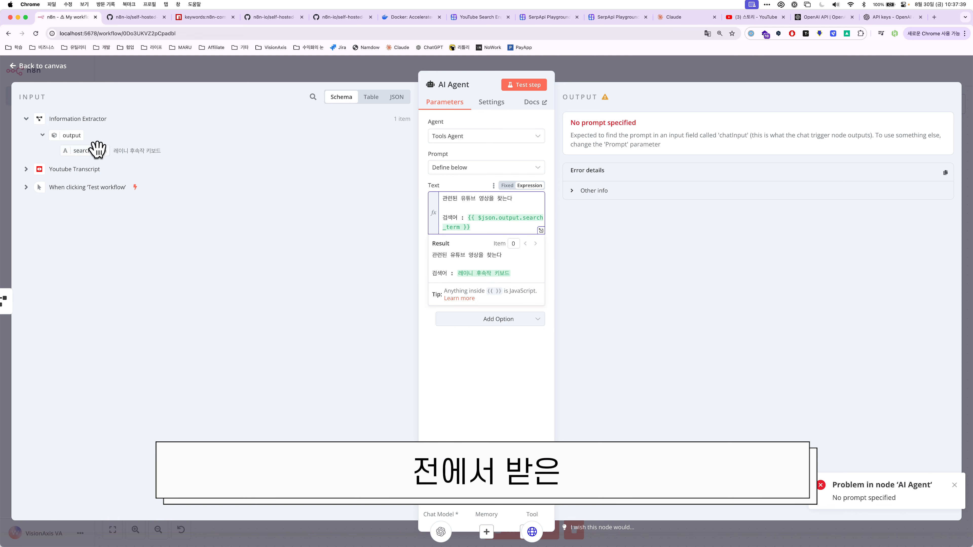
Test the AI Agent step and review its output for the related YouTube videos in table and JSON views.
left_click(535, 88)
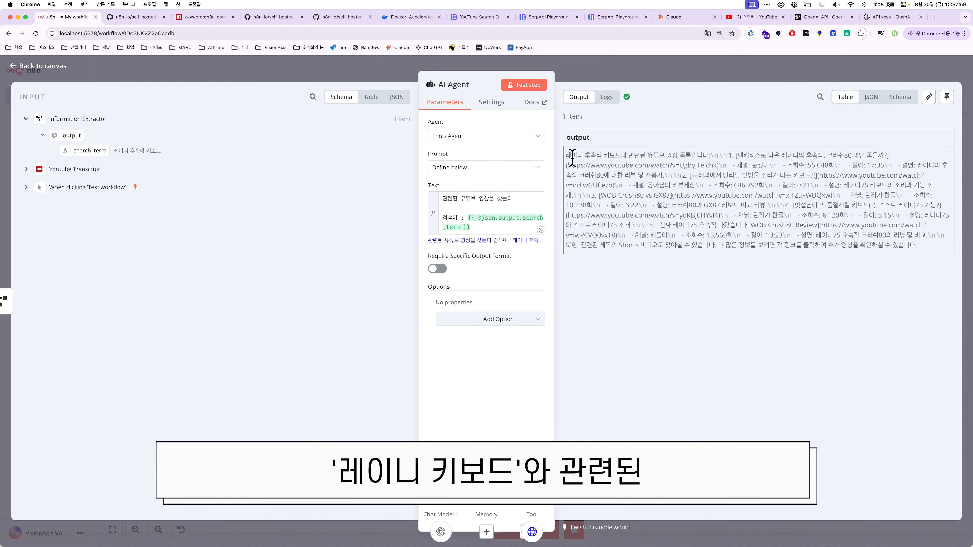
left_click_drag(572, 157, 640, 157)
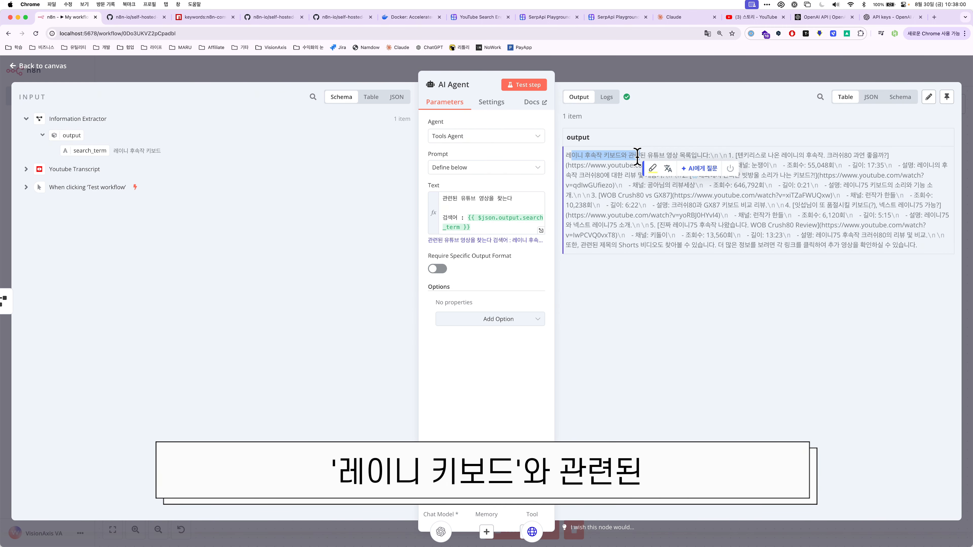
left_click(779, 150)
left_click(871, 97)
left_click(846, 97)
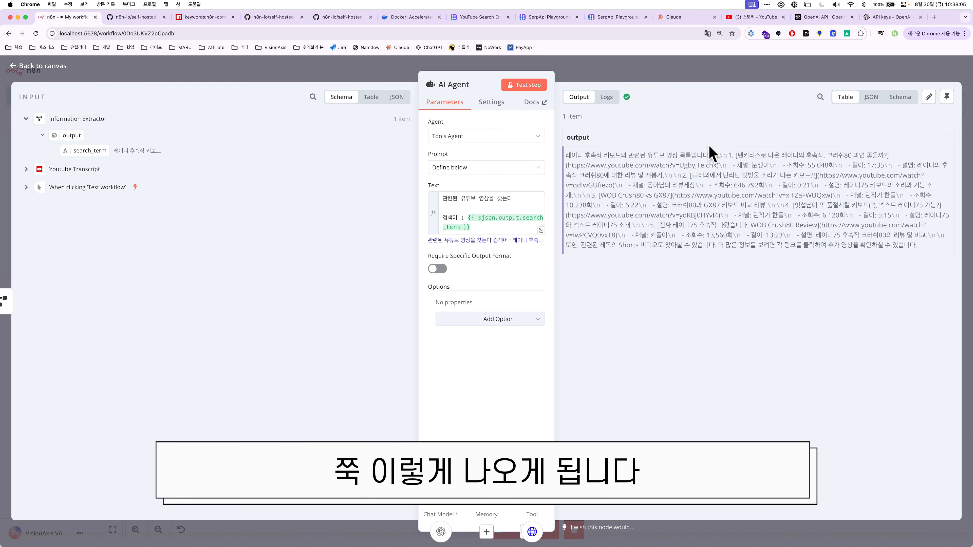
left_click_drag(918, 250, 565, 157)
left_click(693, 150)
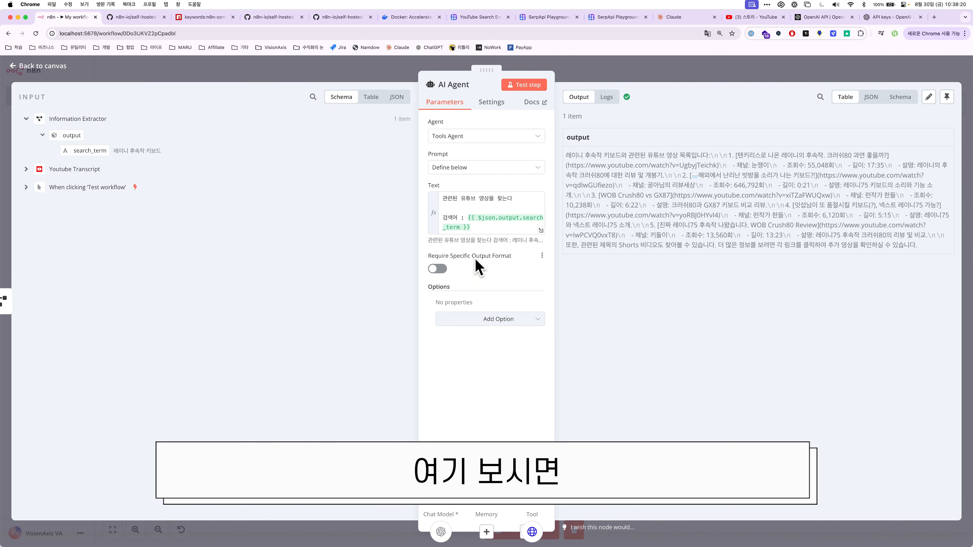
Enable Require Specific Output Format for the AI Agent.
left_click_drag(472, 256, 512, 261)
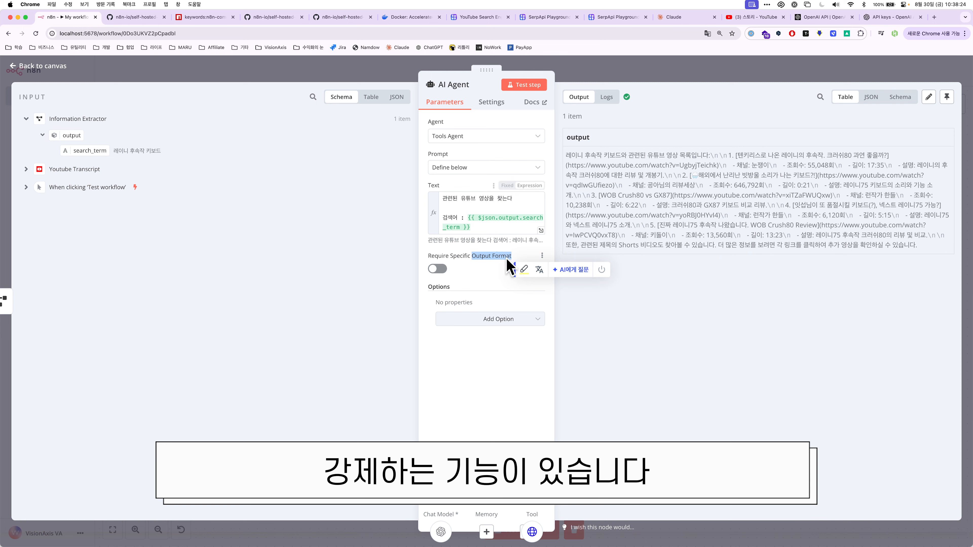
left_click(438, 269)
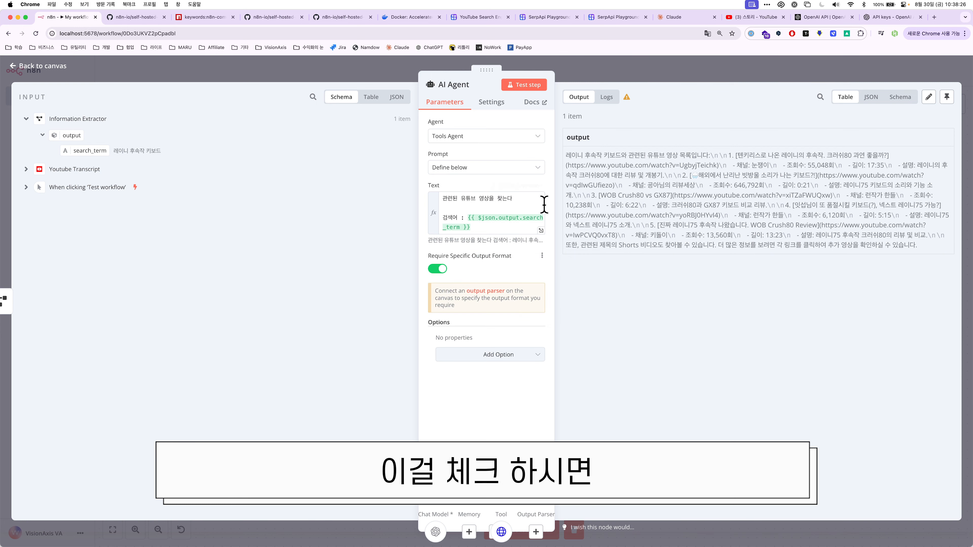
Reposition the HTTP Request node directly below the AI Agent and attach a Structured Output Parser to the agent's Output Parser input.
left_click(647, 75)
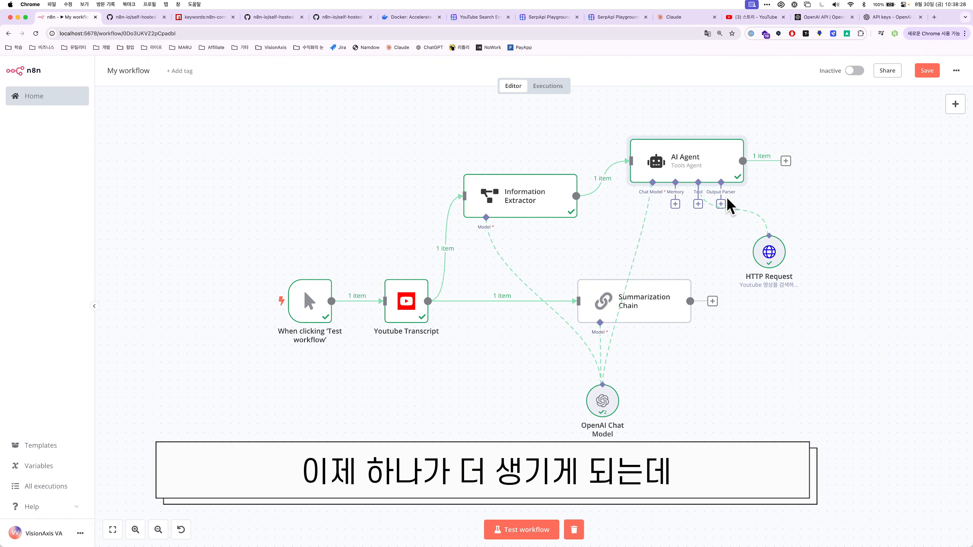
left_click_drag(763, 249, 692, 240)
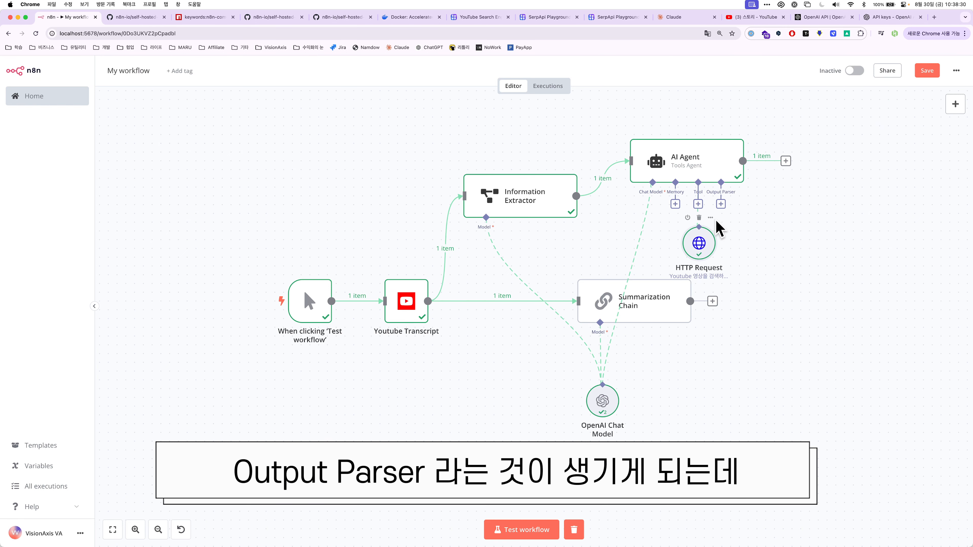
left_click(721, 204)
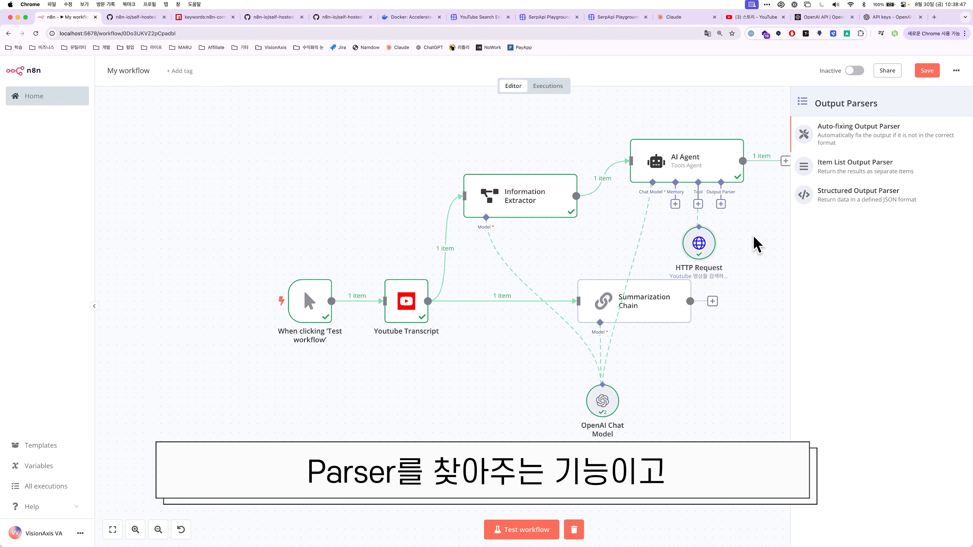
left_click(652, 245)
left_click(721, 204)
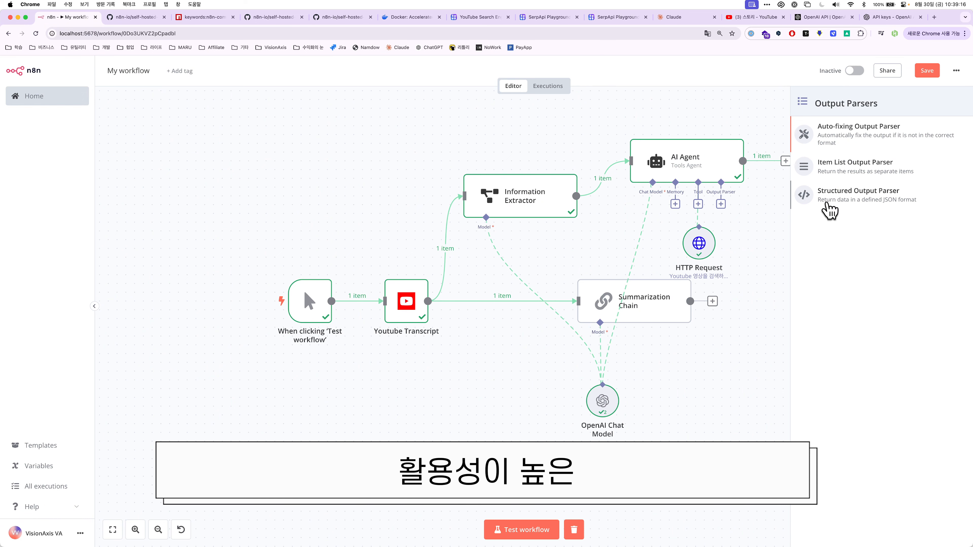
left_click(849, 199)
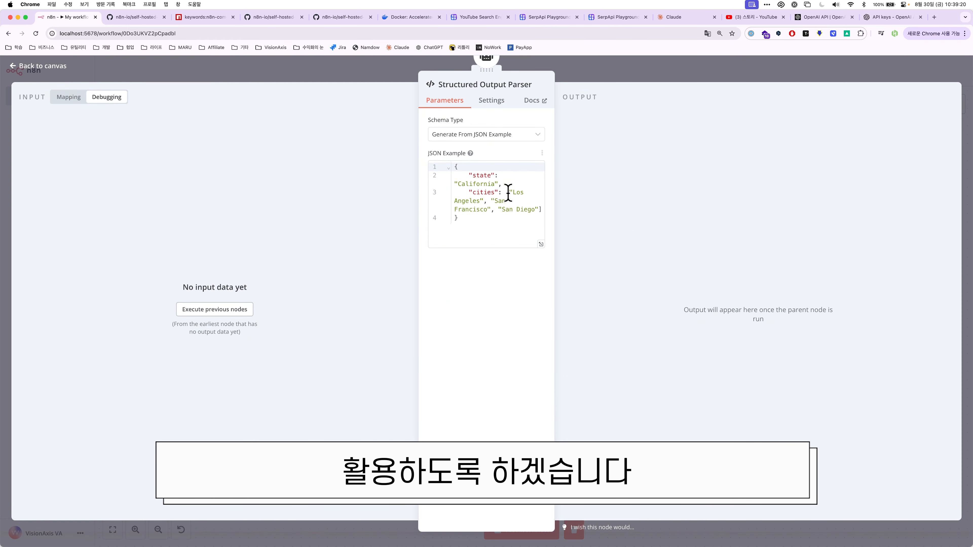
left_click(513, 235)
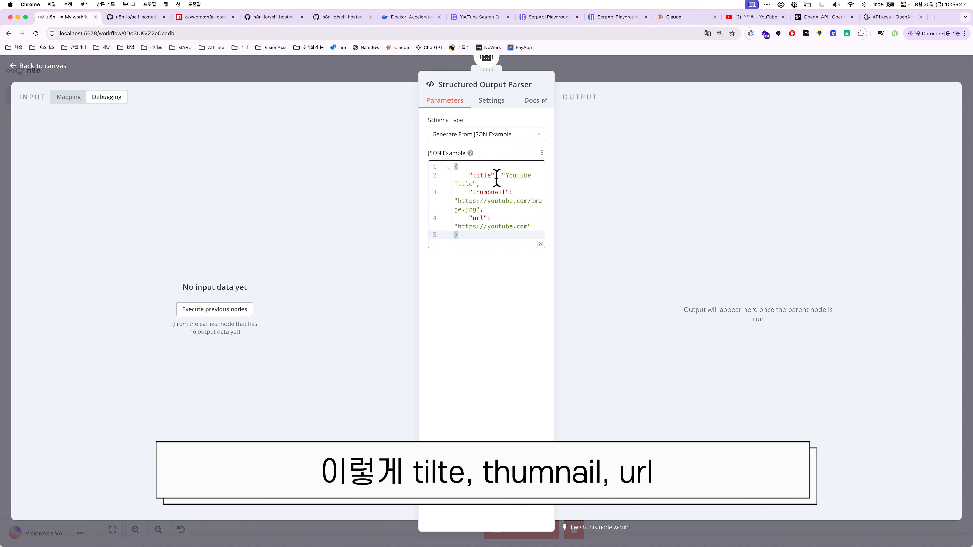
left_click(495, 179)
double_click(489, 191)
left_click(478, 218)
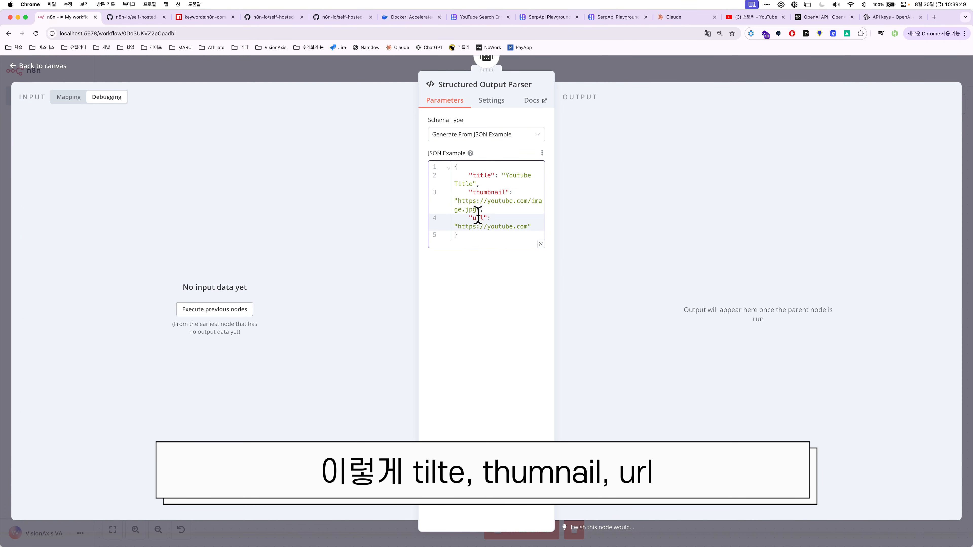
left_click(512, 201)
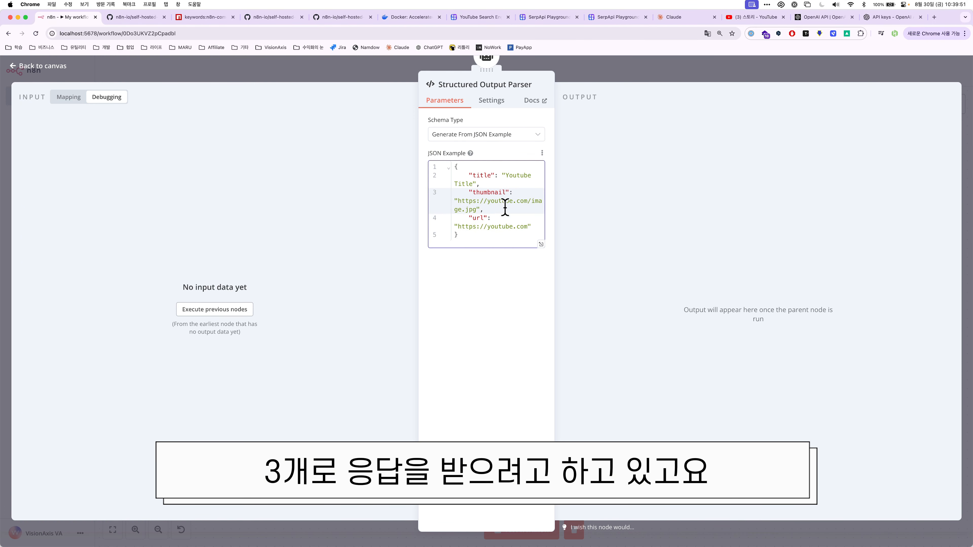
Turn the JSON example into an array of repeated, comma-separated copies of the title, thumbnail and url object, and return to the canvas.
key("super+a")
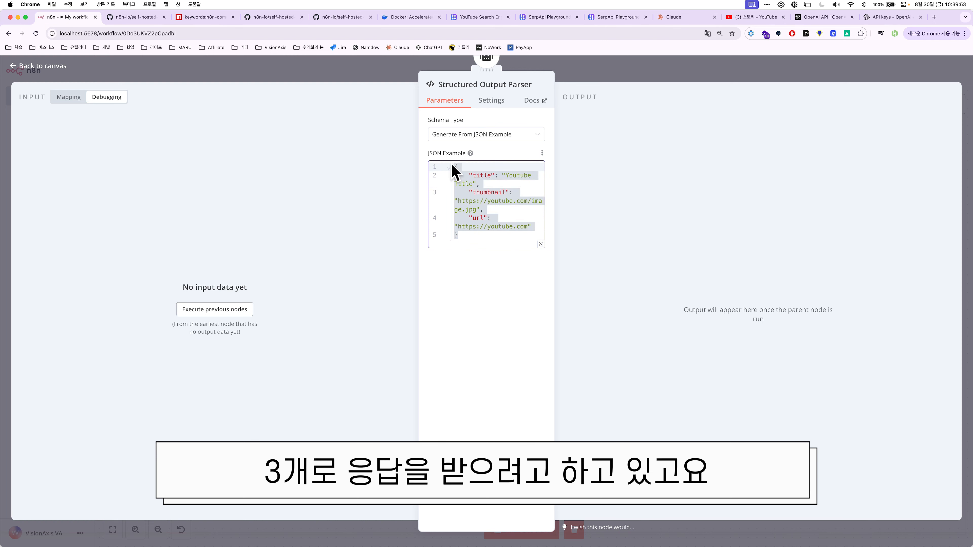
left_click(491, 235)
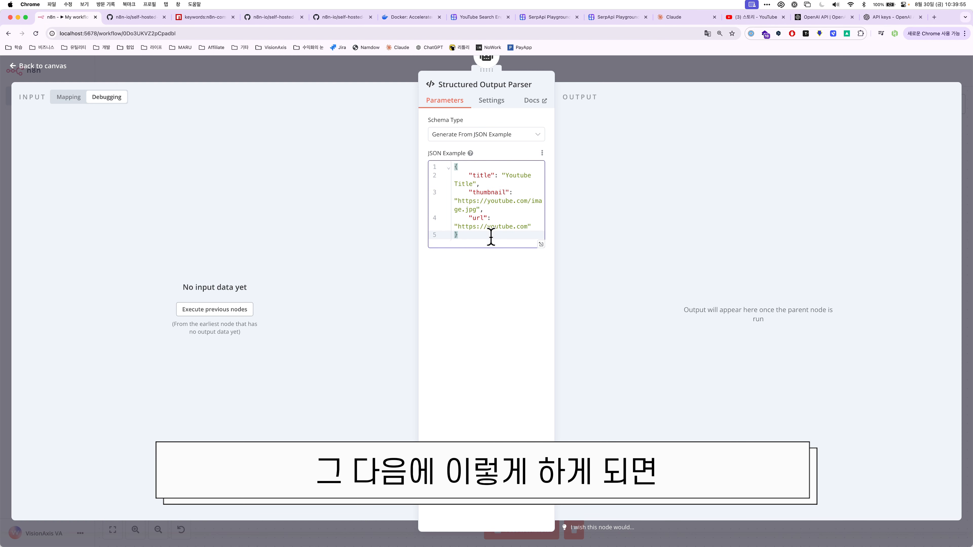
left_click_drag(491, 234, 454, 161)
key("super+c")
left_click(486, 234)
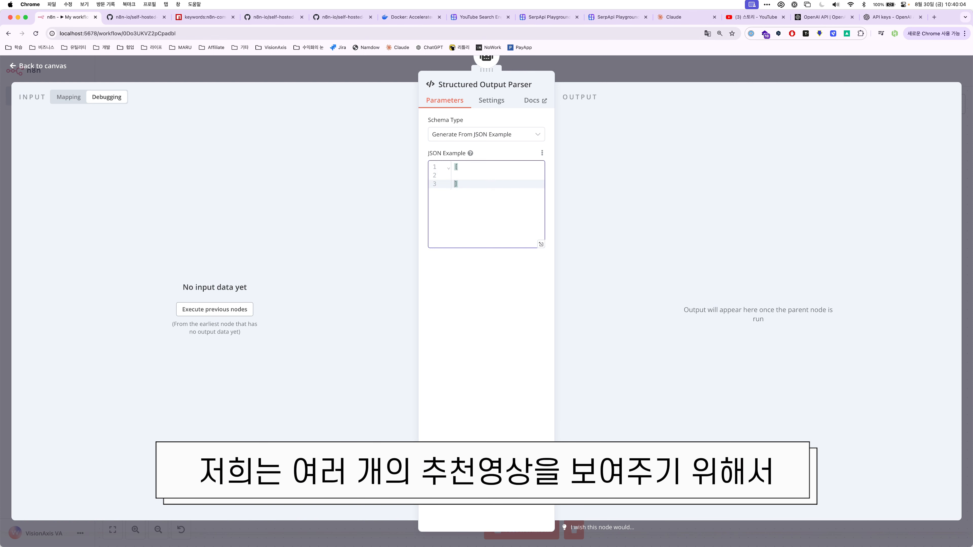
key("Up")
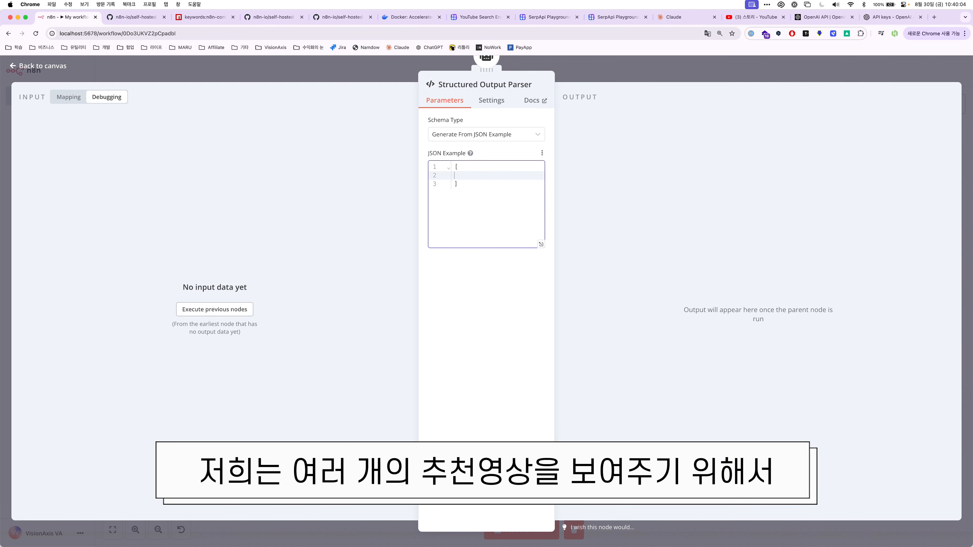
key("super+v")
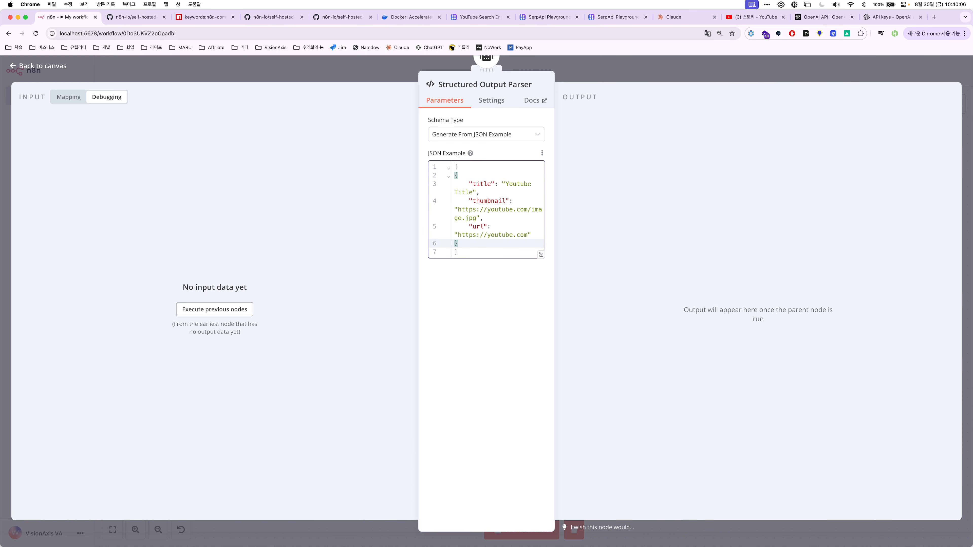
key("super+v")
key("super+v")
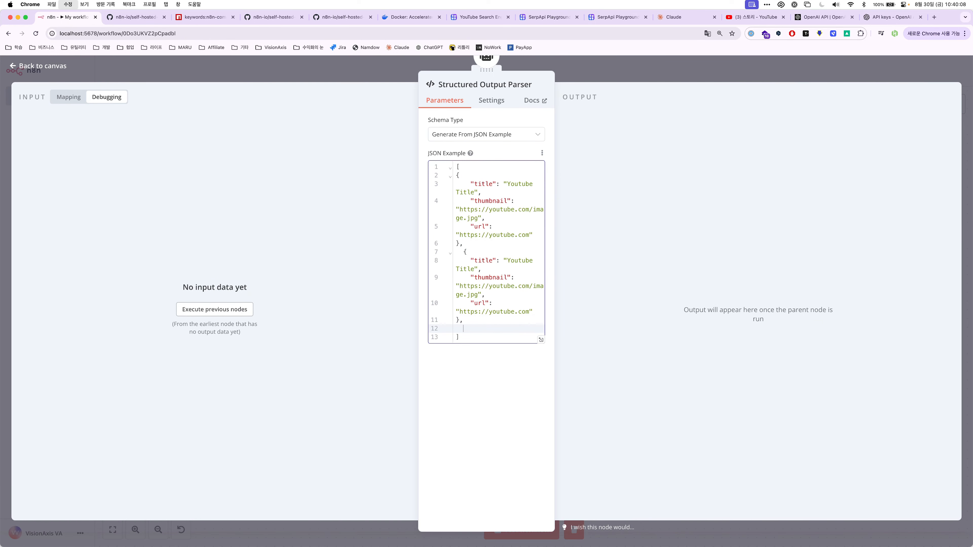
scroll(498, 245, "up", 3)
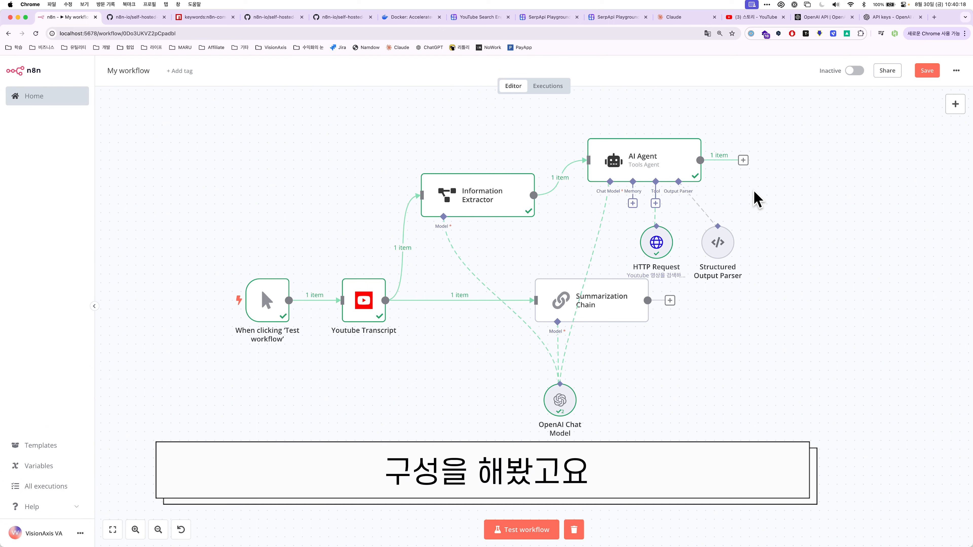
Test the AI Agent step with the output parser attached and review the structured video list in table and JSON views.
double_click(671, 164)
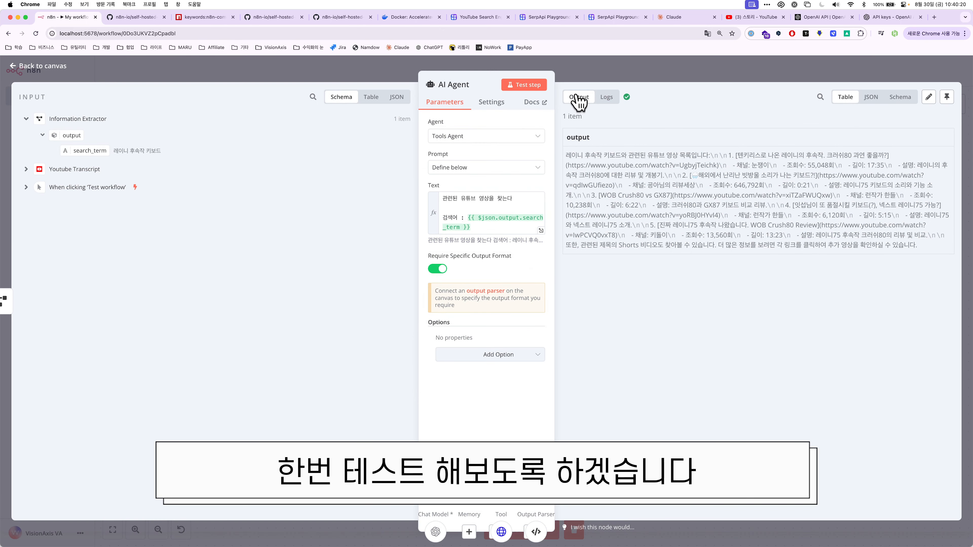
left_click(538, 85)
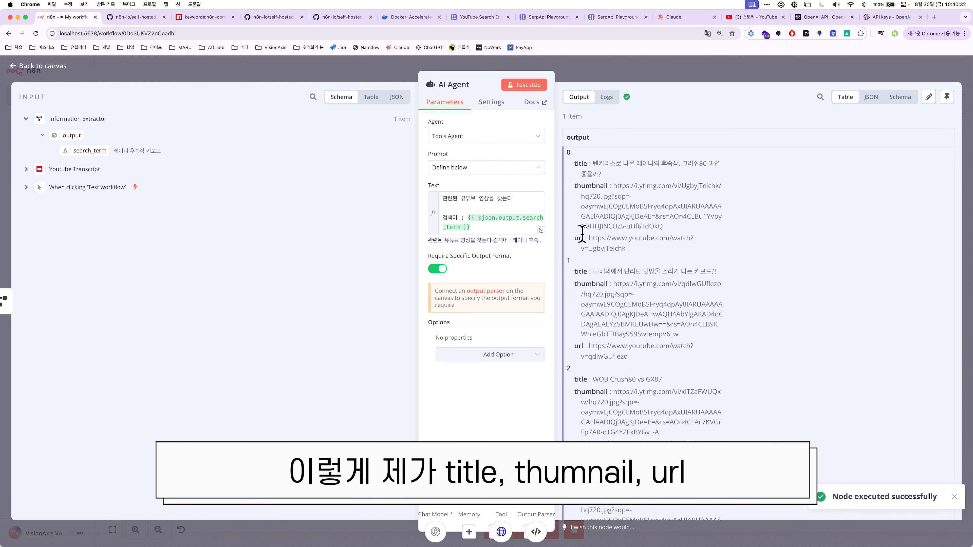
scroll(582, 233, "down", 5)
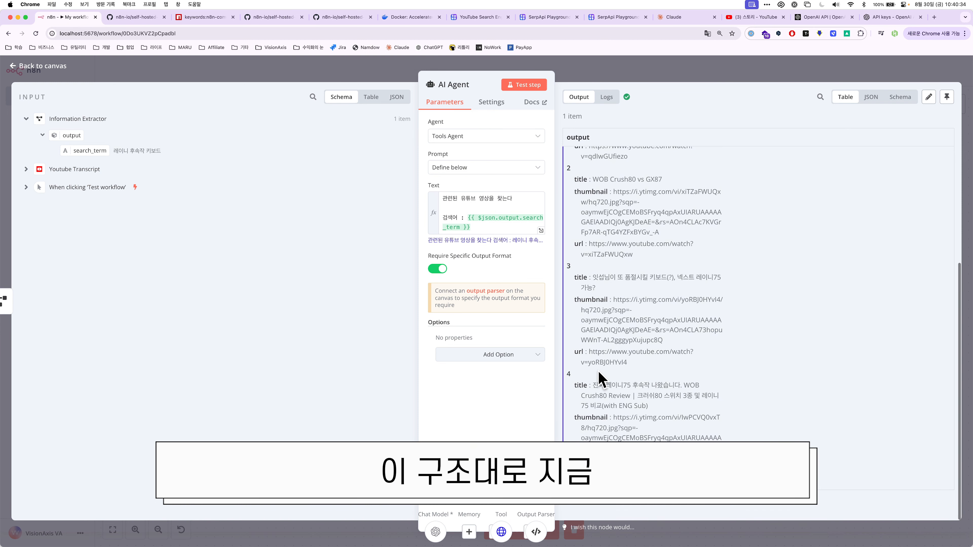
scroll(600, 377, "up", 5)
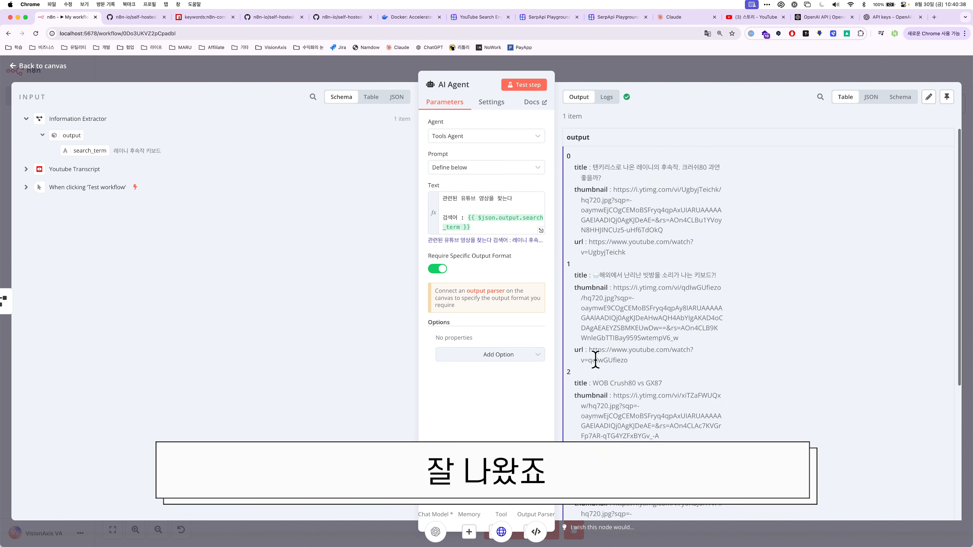
left_click(868, 97)
scroll(719, 211, "down", 3)
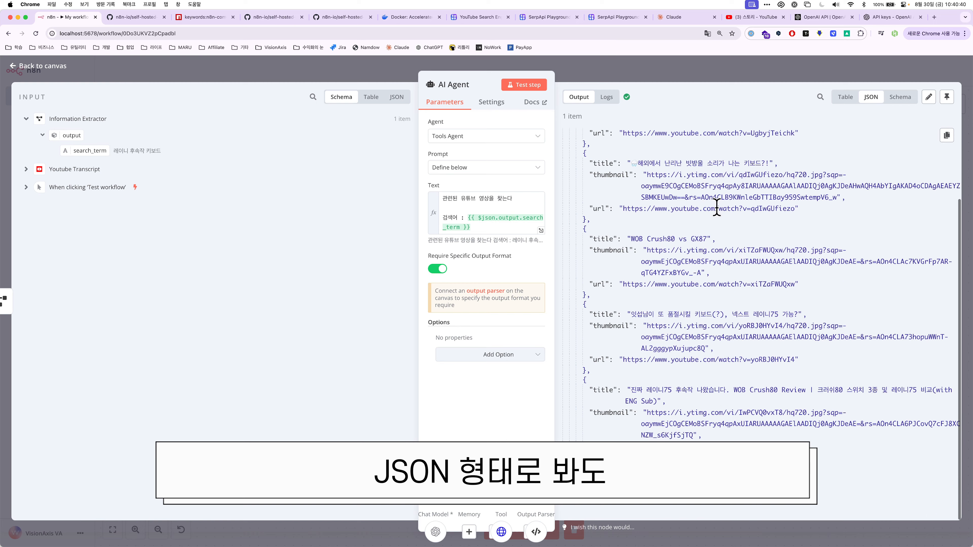
scroll(720, 212, "up", 3)
Open the first related video's URL from the AI Agent's JSON output to check the link.
left_click_drag(623, 219, 794, 219)
right_click(794, 219)
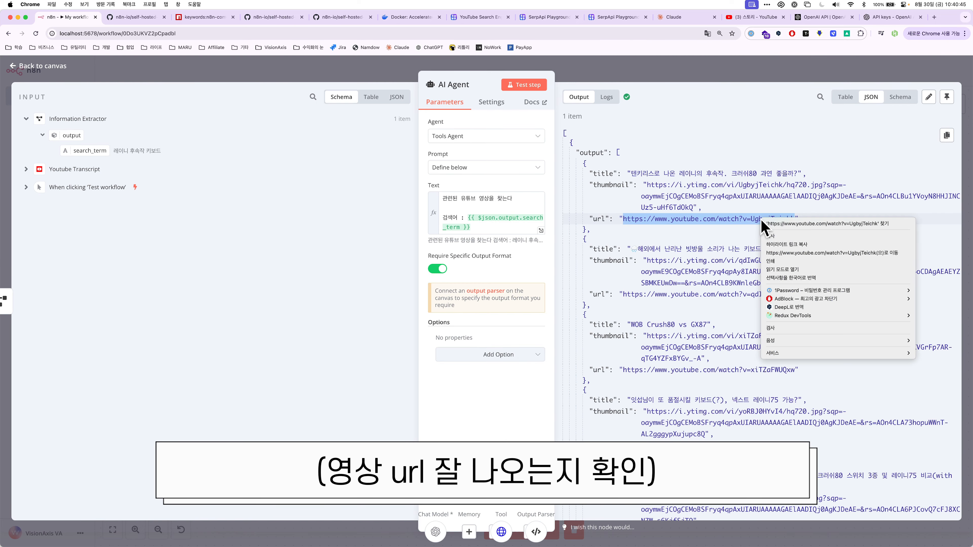
left_click(789, 252)
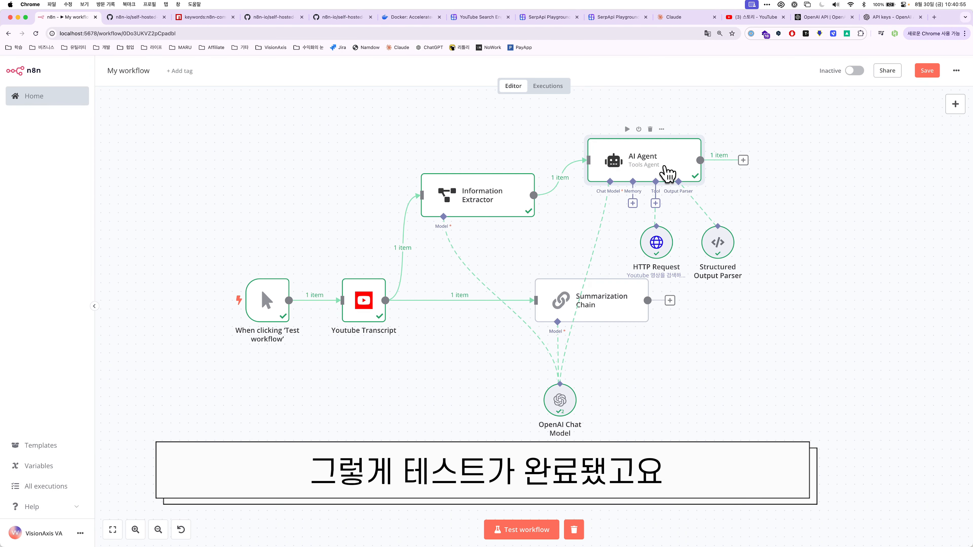
Align the Summarization Chain node beneath the AI Agent's tool nodes and add a Merge node after it.
left_click_drag(628, 306, 645, 338)
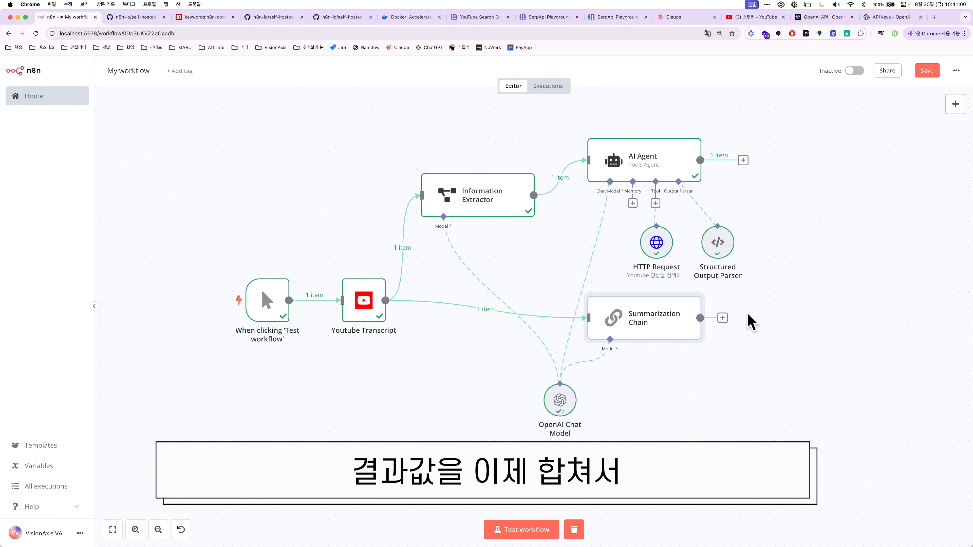
scroll(864, 304, "right", 10)
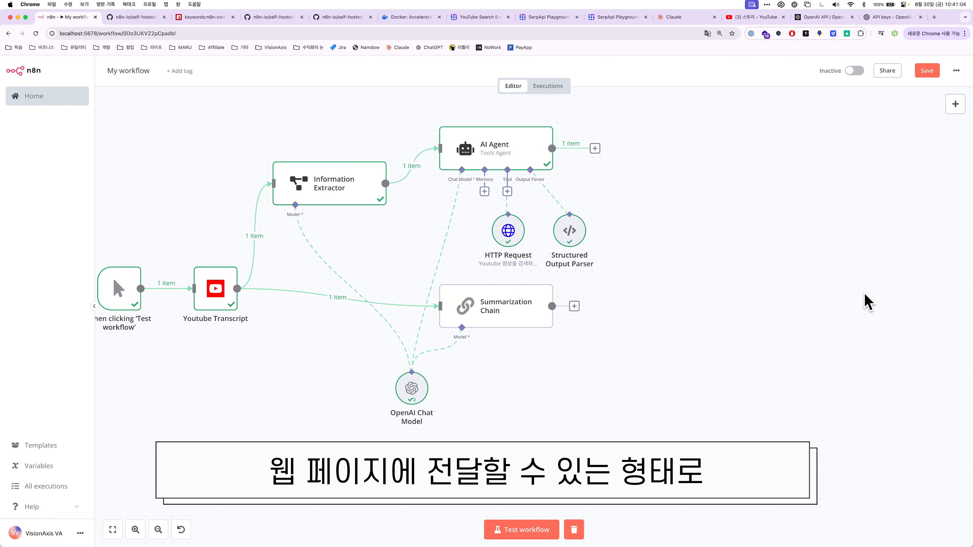
scroll(865, 303, "right", 2)
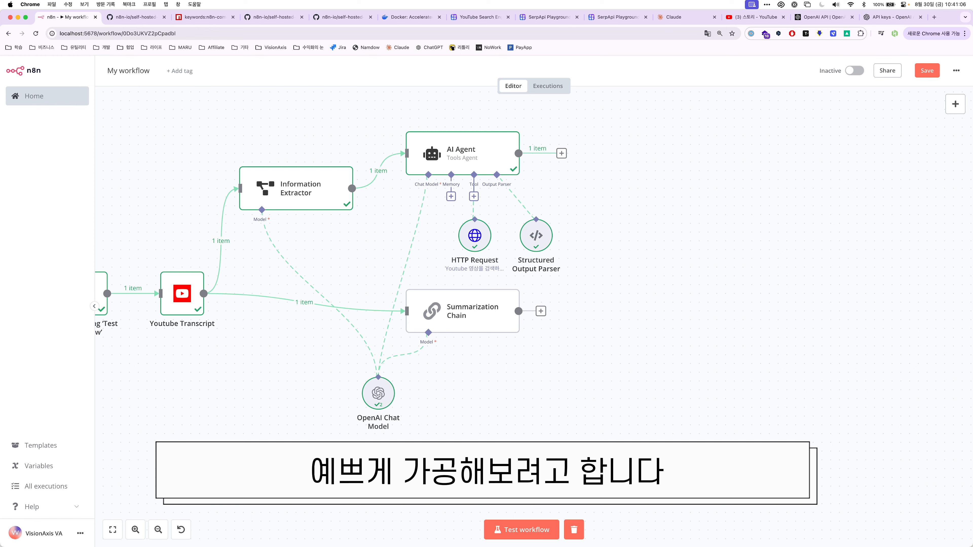
left_click(540, 311)
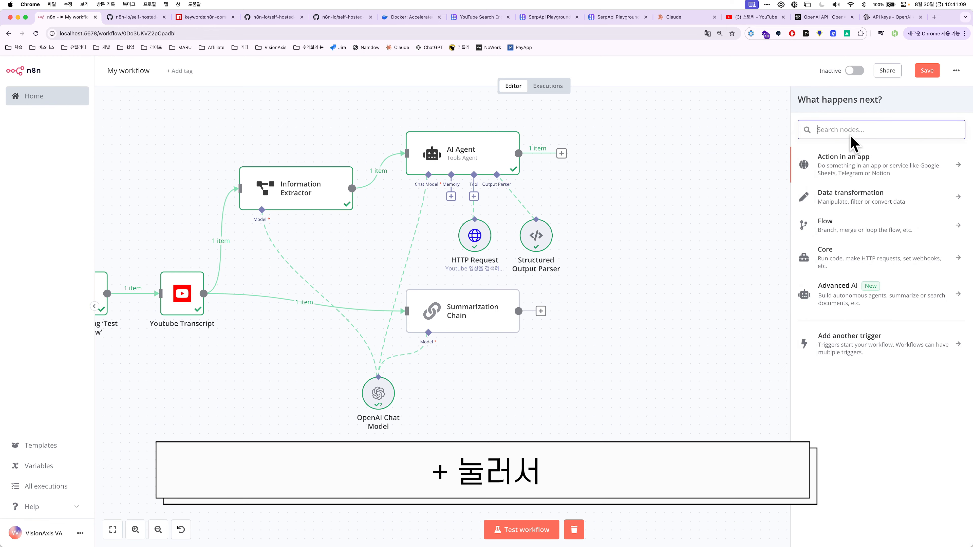
type("merge")
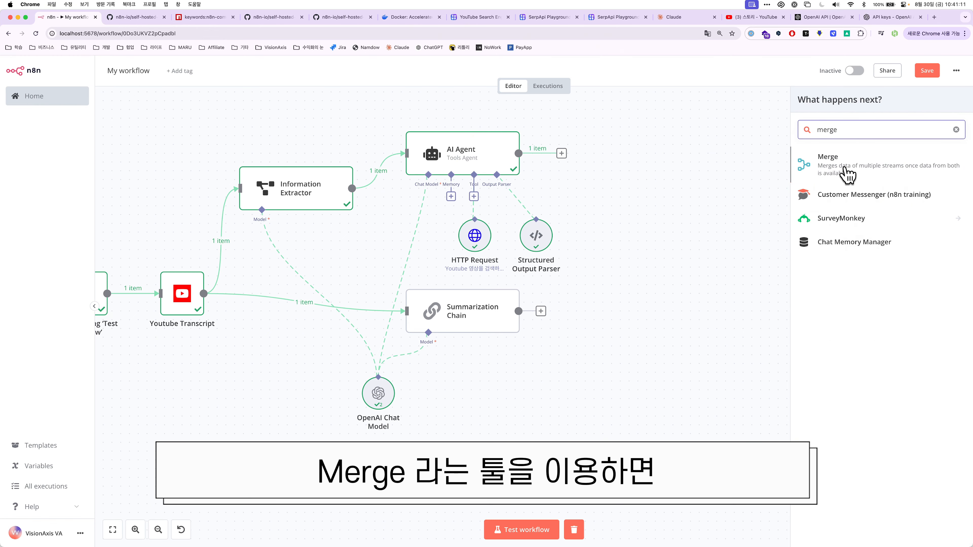
left_click(843, 161)
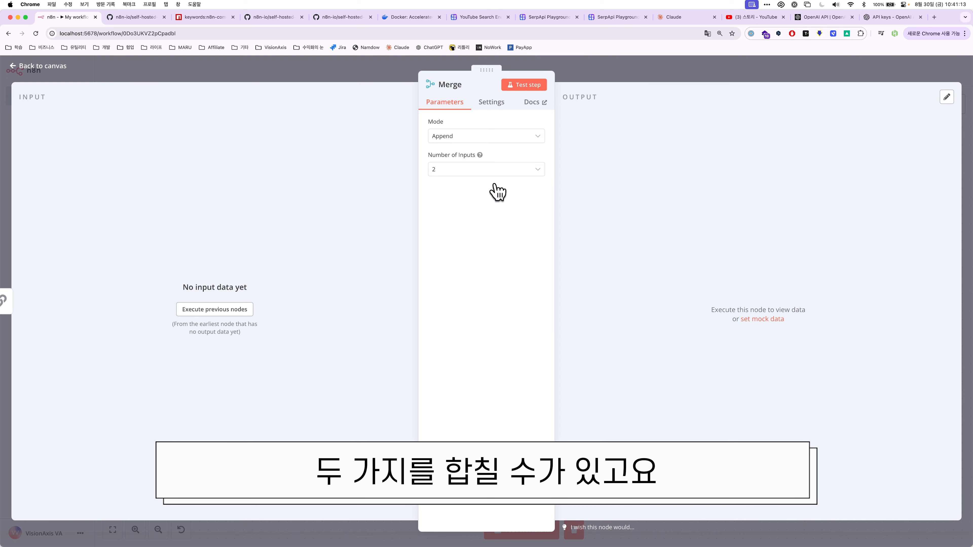
left_click(594, 77)
Place the Merge node between both branches, connecting the AI Agent to Input 1 and the Summarization Chain to Input 2.
left_click_drag(571, 321, 519, 312)
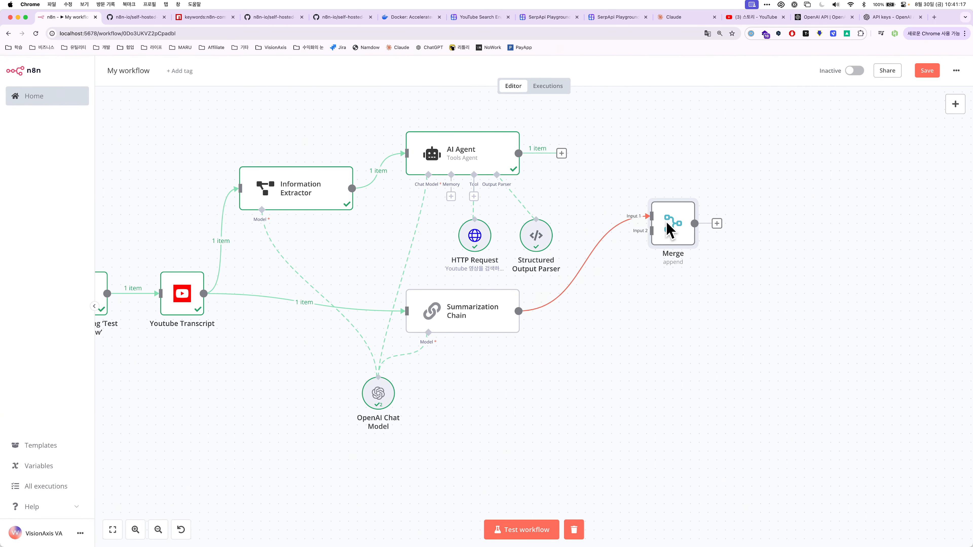
left_click_drag(655, 231, 653, 231)
left_click_drag(522, 155, 677, 260)
Test the Merge step in Append mode and review the merged video list and summary in table view.
double_click(677, 260)
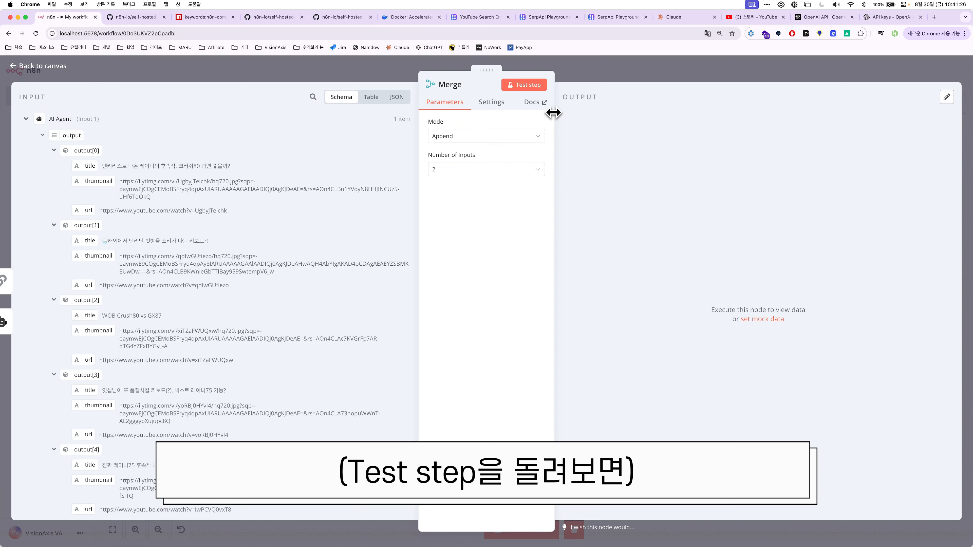
left_click(535, 86)
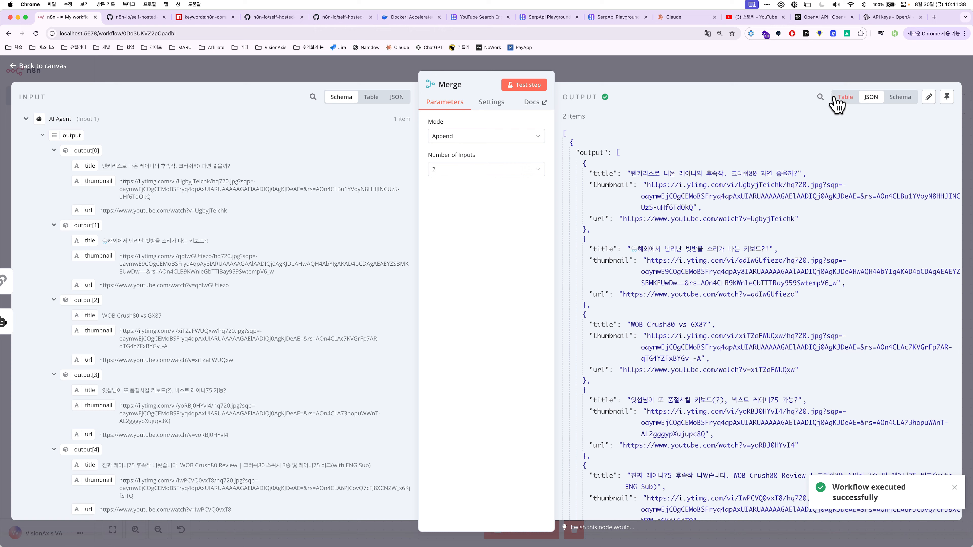
left_click(845, 97)
scroll(720, 215, "down", 5)
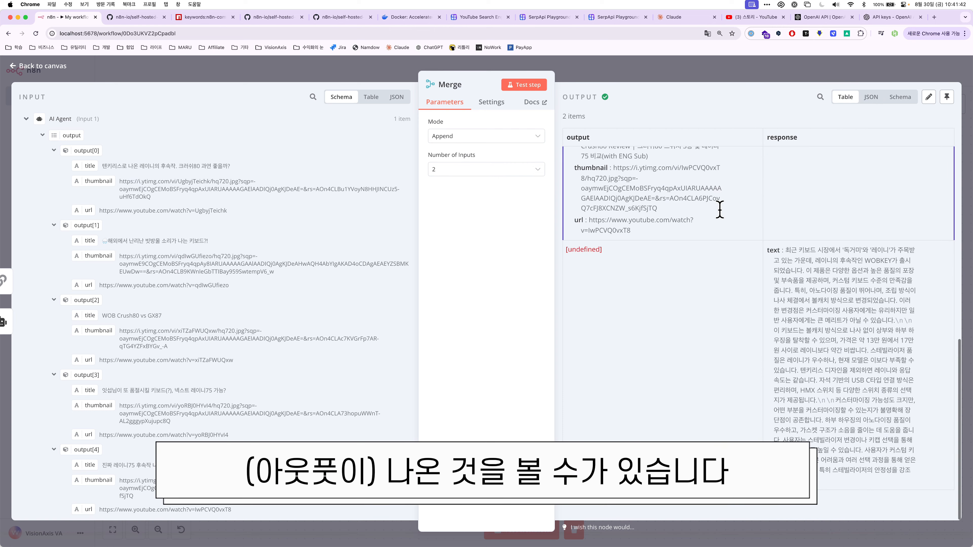
scroll(720, 214, "up", 5)
scroll(720, 211, "down", 4)
scroll(720, 210, "down", 3)
scroll(720, 208, "up", 10)
Set the Merge node's mode to Combine.
left_click(486, 136)
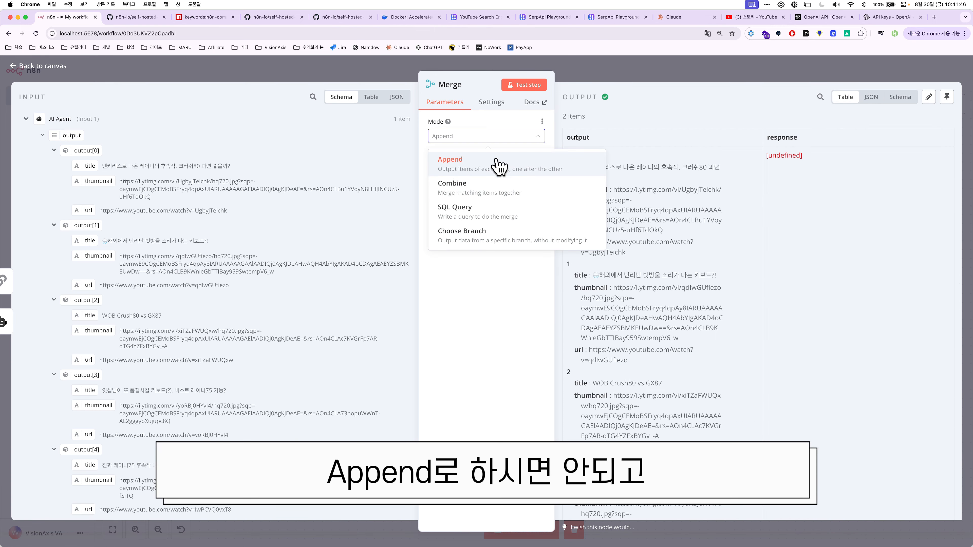
left_click(476, 137)
left_click(475, 137)
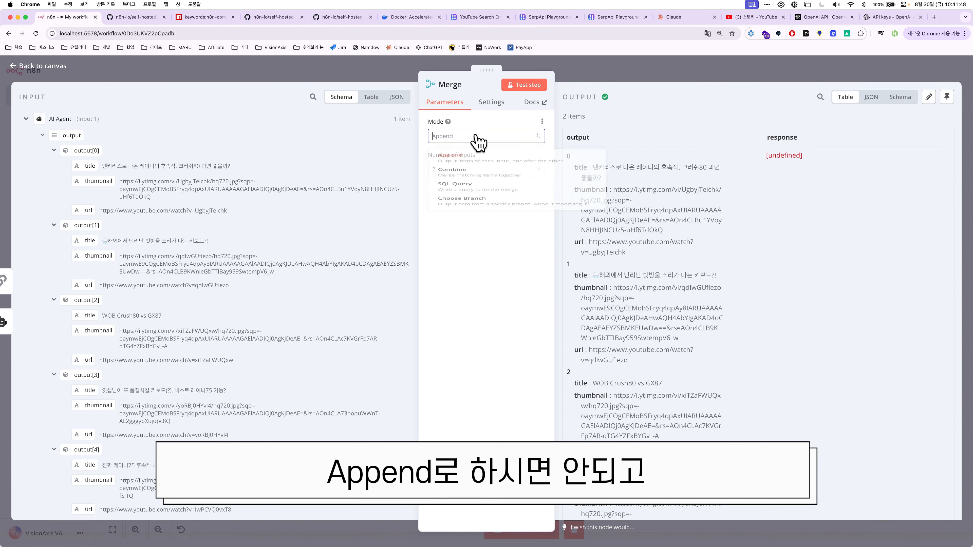
left_click(479, 190)
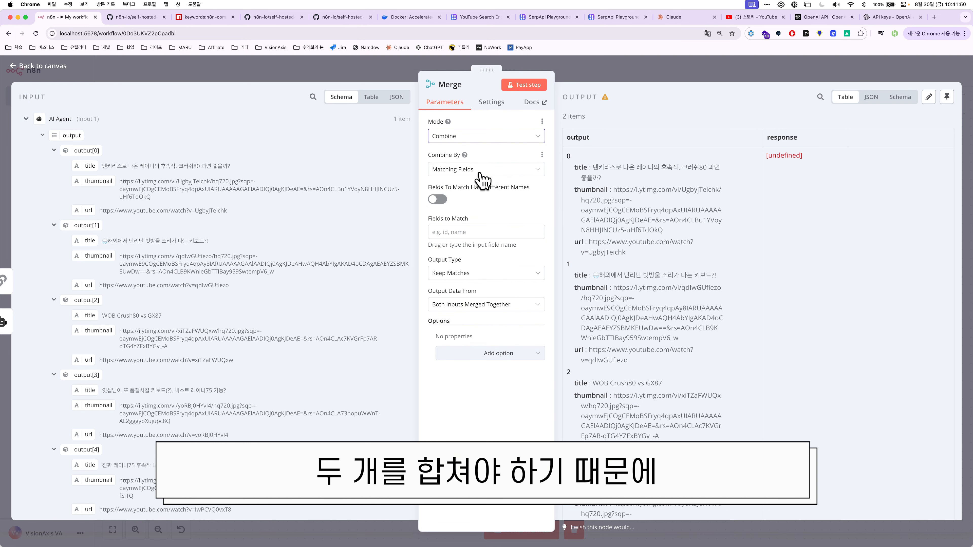
Set the Merge node to combine its inputs by Position and test the step.
left_click(462, 171)
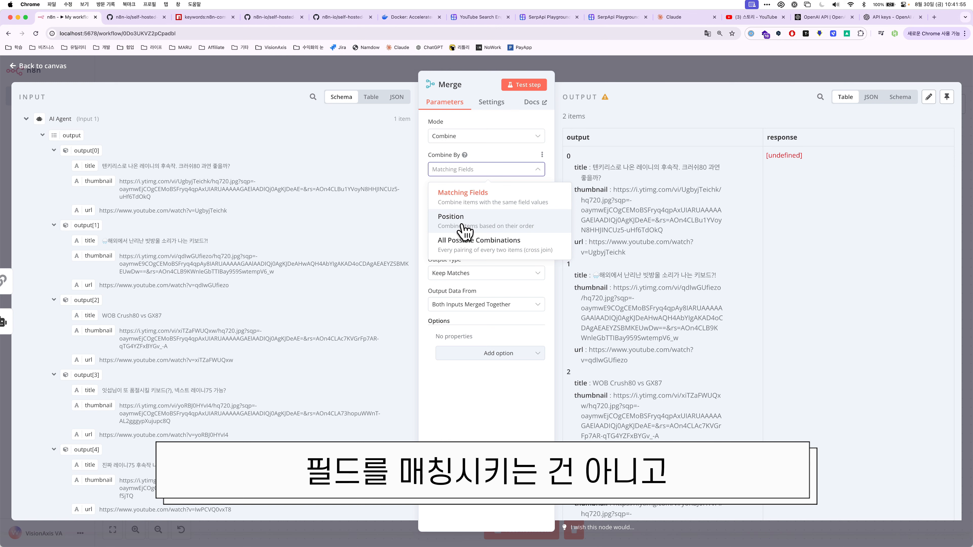
left_click(465, 229)
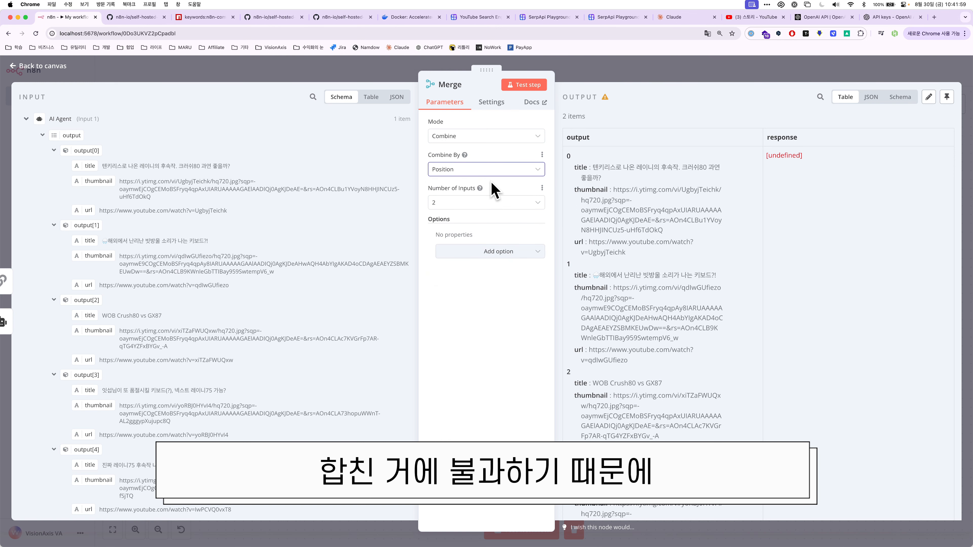
left_click(524, 88)
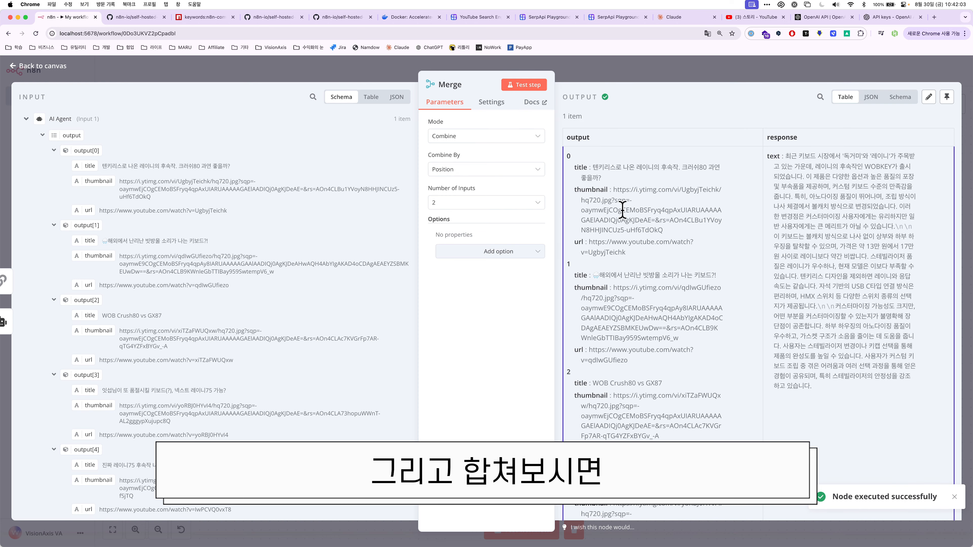
Review the output and response columns of the merged item, and return to the canvas.
scroll(623, 210, "down", 5)
scroll(623, 210, "up", 5)
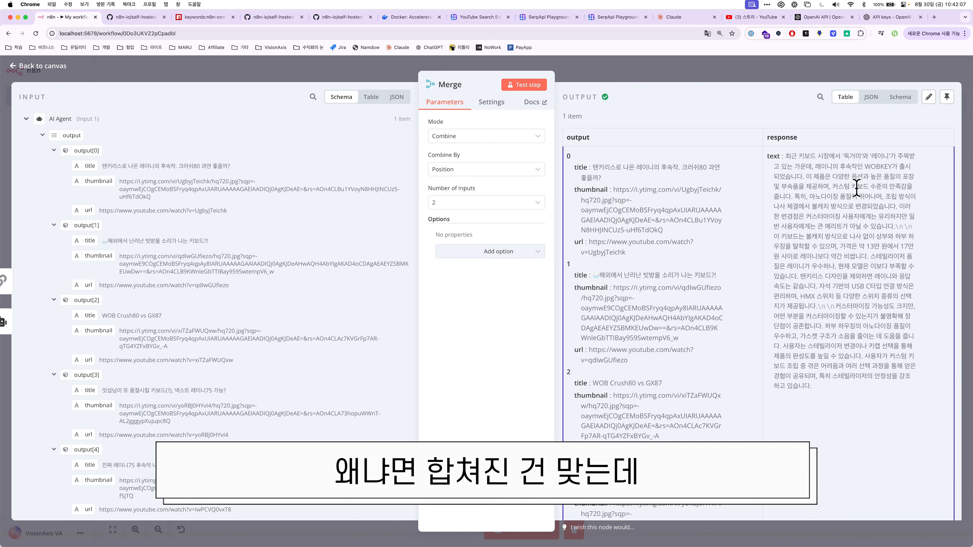
left_click_drag(776, 136, 793, 338)
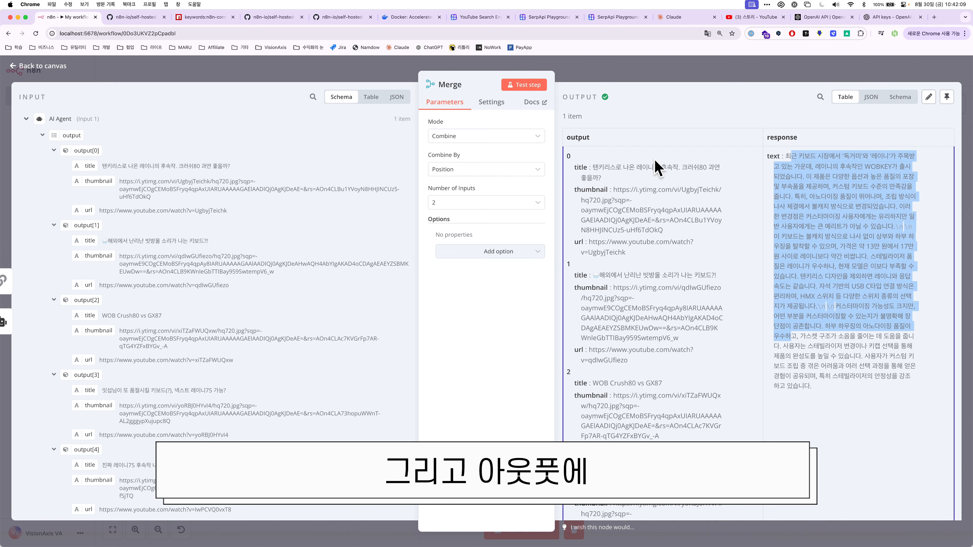
left_click(582, 136)
left_click_drag(582, 136, 601, 145)
scroll(606, 205, "down", 5)
scroll(606, 205, "up", 5)
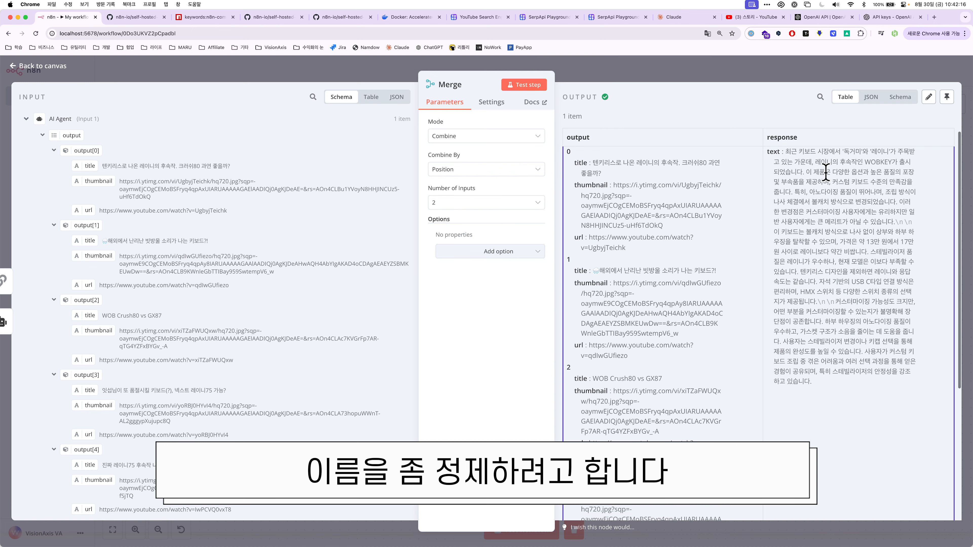
left_click(749, 73)
Add an Edit Fields (Set) node after the Merge node.
left_click(729, 242)
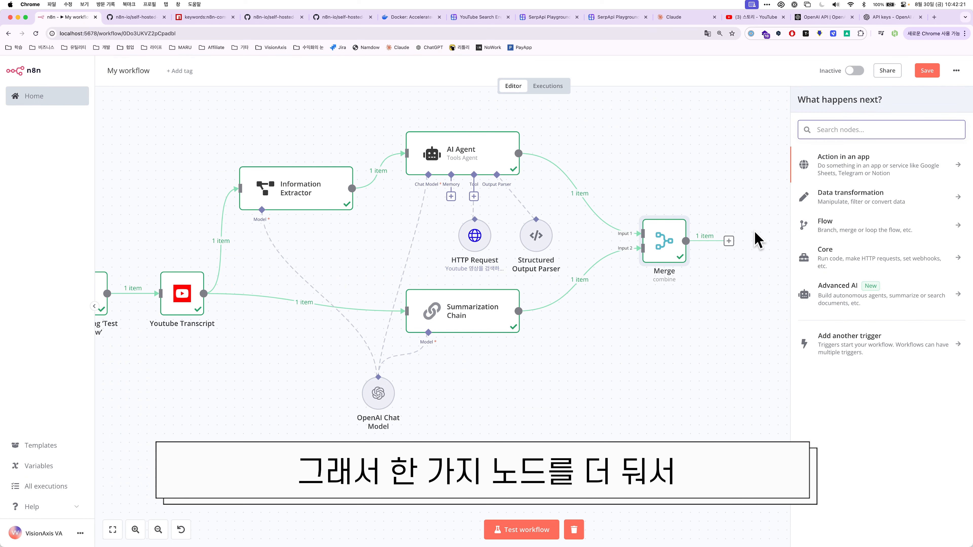
left_click(846, 198)
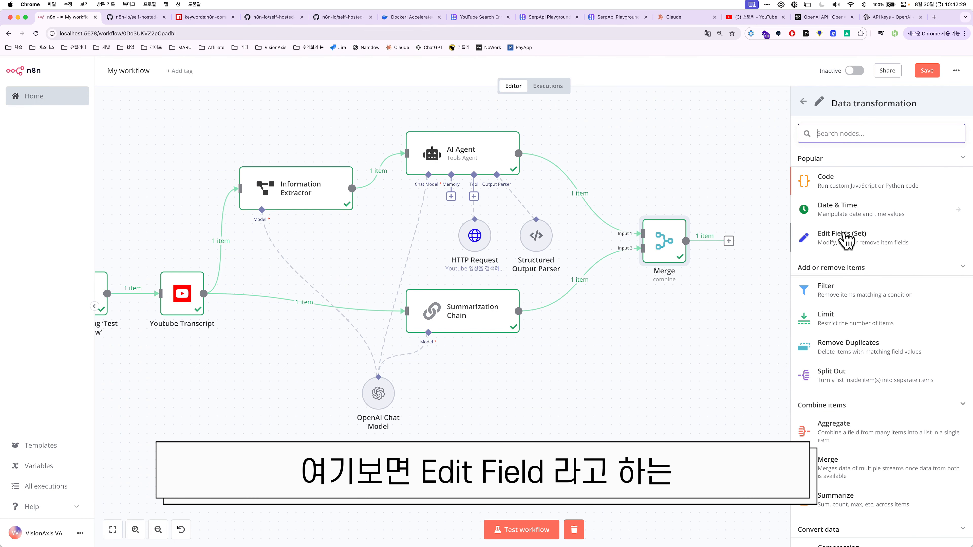
left_click(847, 244)
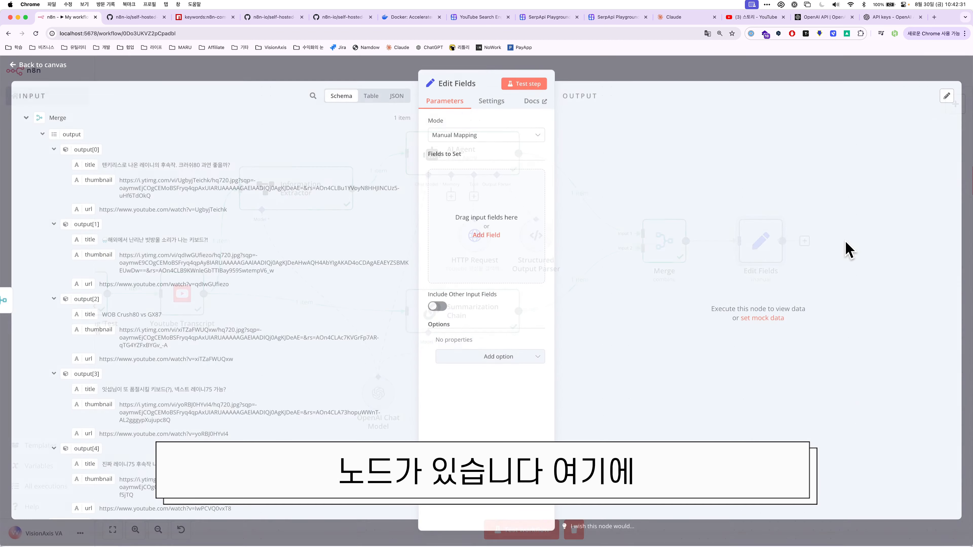
Add a String field named text to Edit Fields and map it to the Merge response text, {{ $json.response.text }}.
left_click(486, 236)
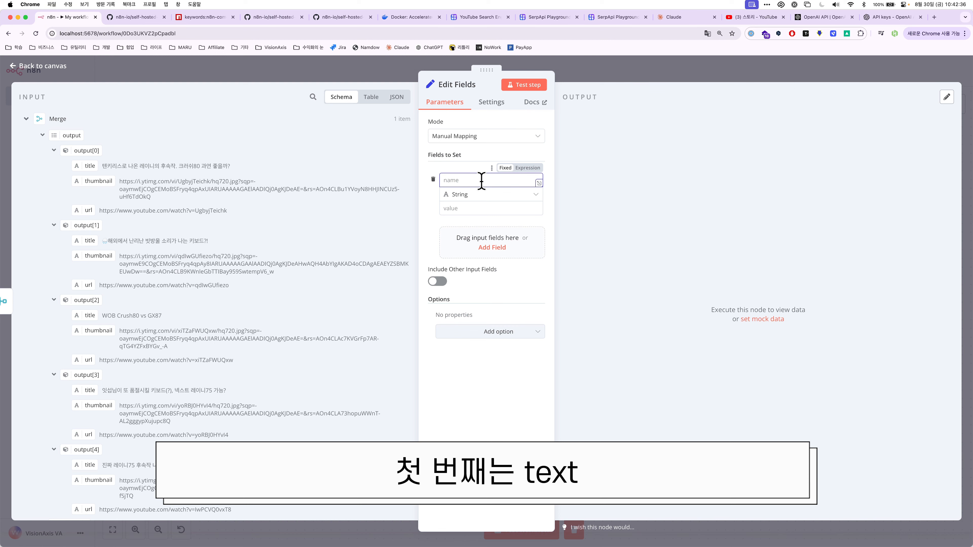
type("text")
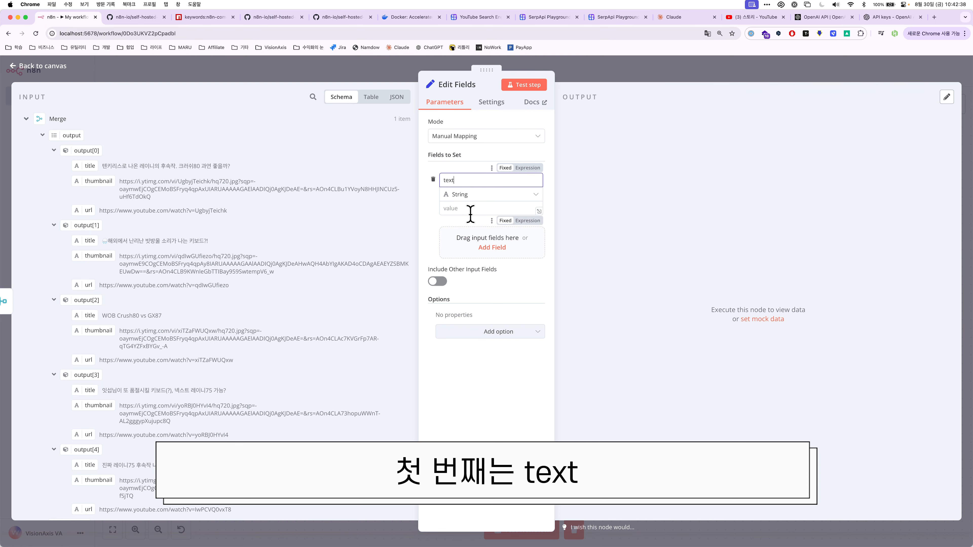
left_click(469, 209)
scroll(184, 251, "down", 5)
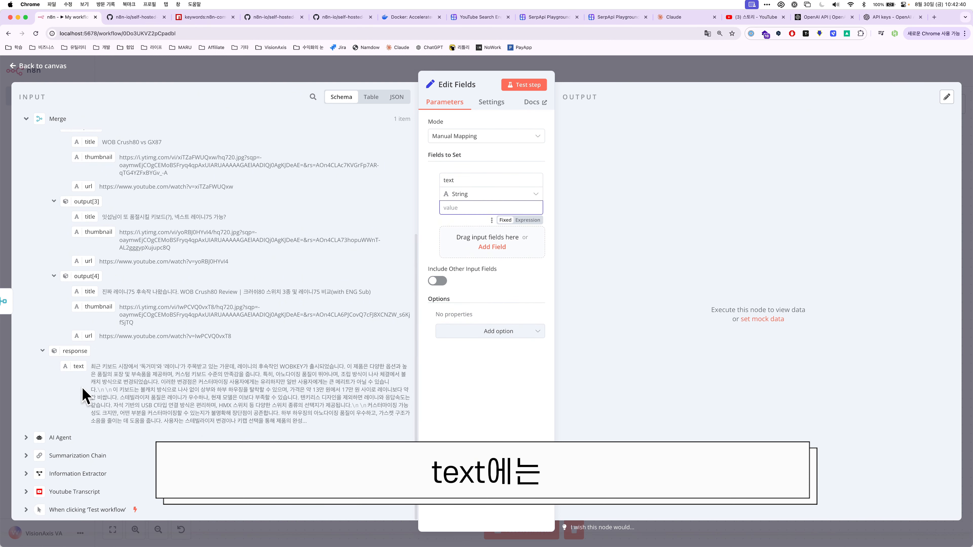
left_click_drag(78, 366, 477, 207)
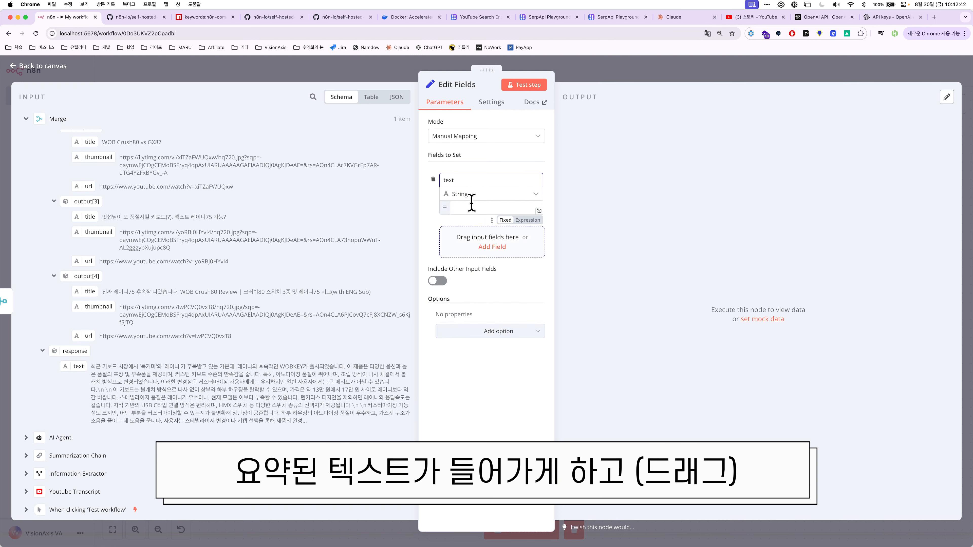
left_click(552, 241)
left_click(549, 237)
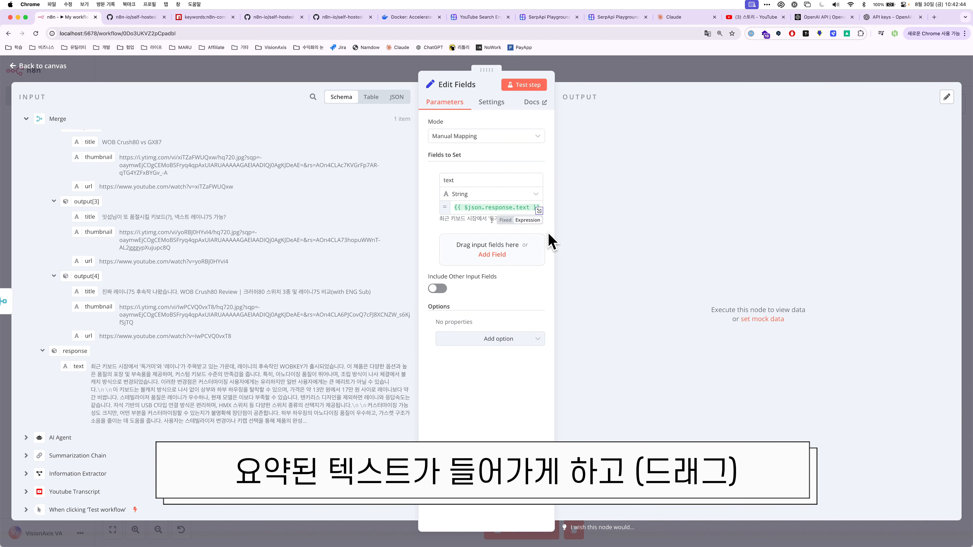
Add a second field named videos, set its type to Array, and map it to the Merge output, {{ $json.output }}.
left_click(511, 254)
left_click(489, 242)
type("videos")
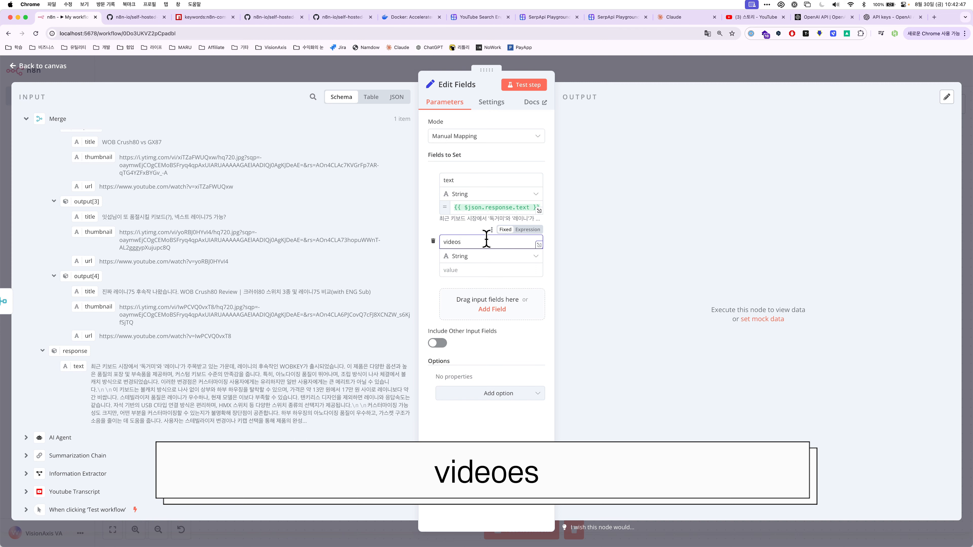
scroll(222, 305, "up", 5)
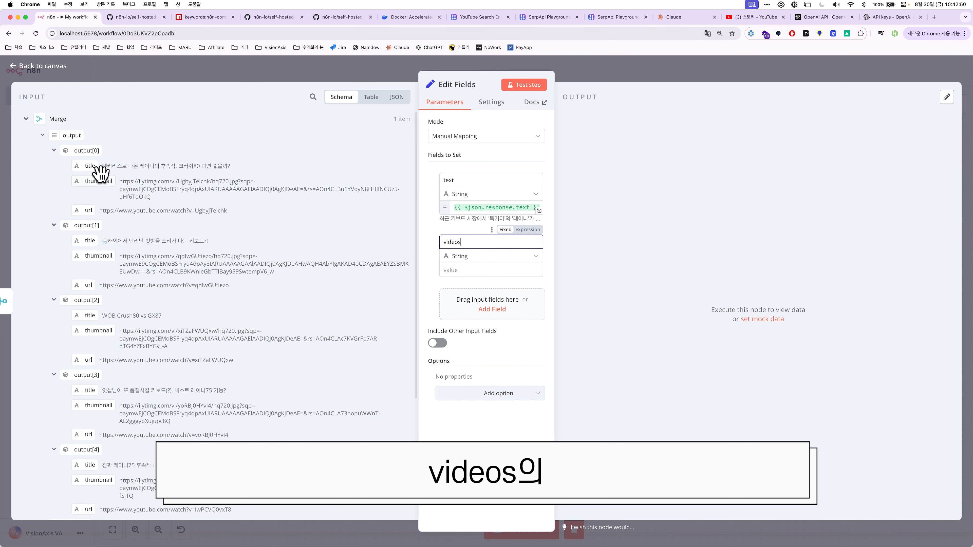
left_click(472, 256)
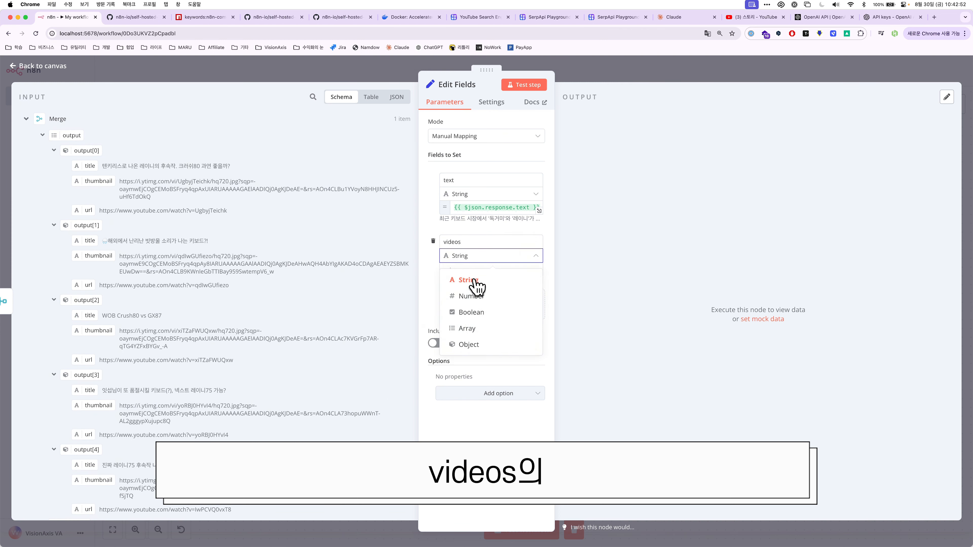
left_click(483, 328)
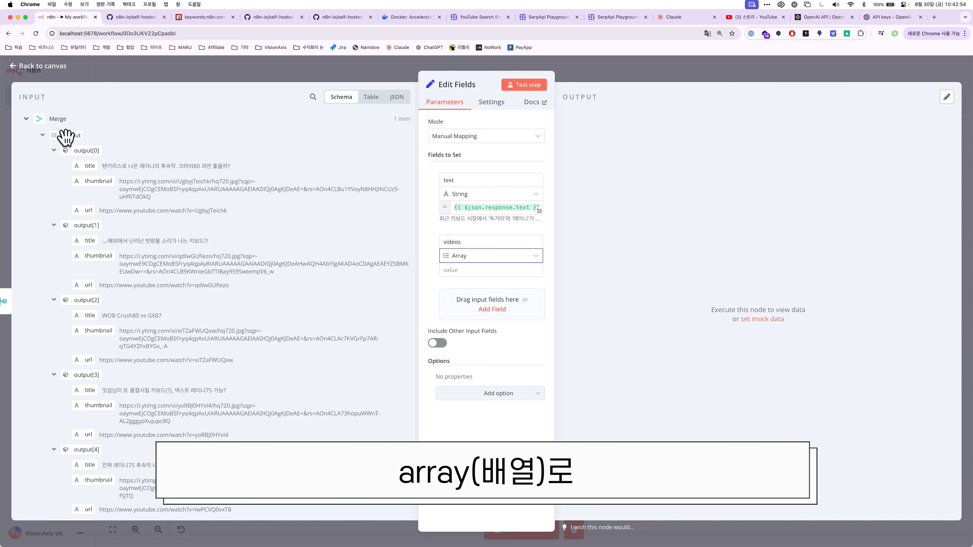
left_click_drag(63, 134, 500, 270)
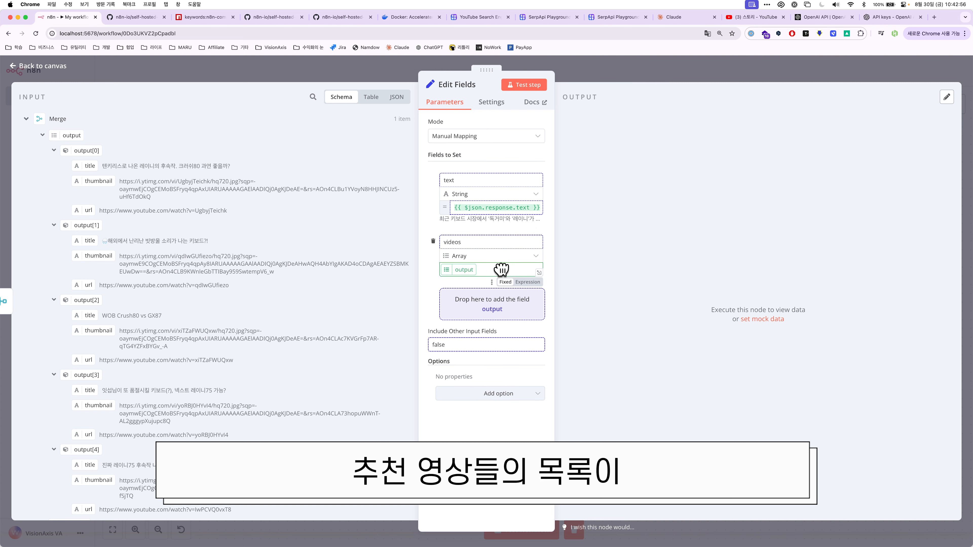
left_click(551, 295)
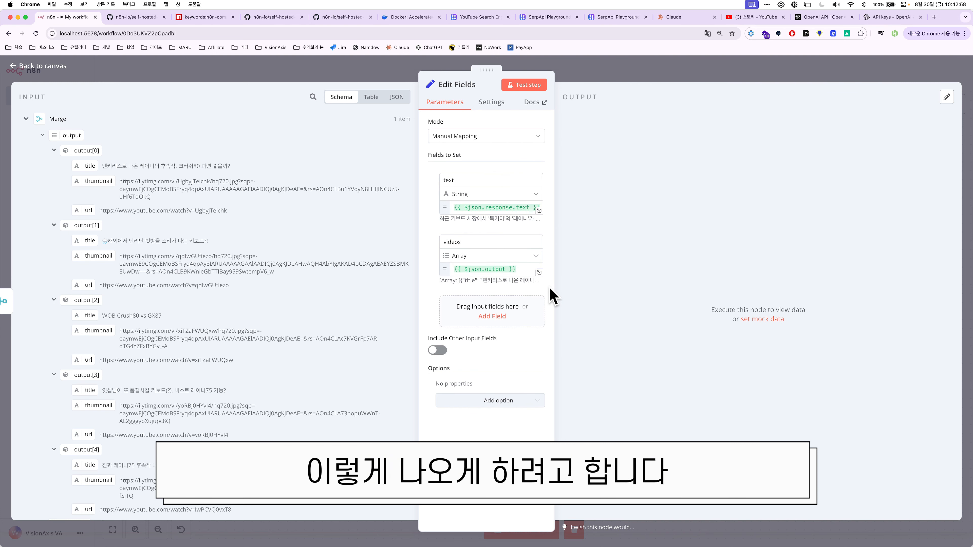
Test the Edit Fields step and review the text and videos fields in table and JSON views.
left_click(525, 86)
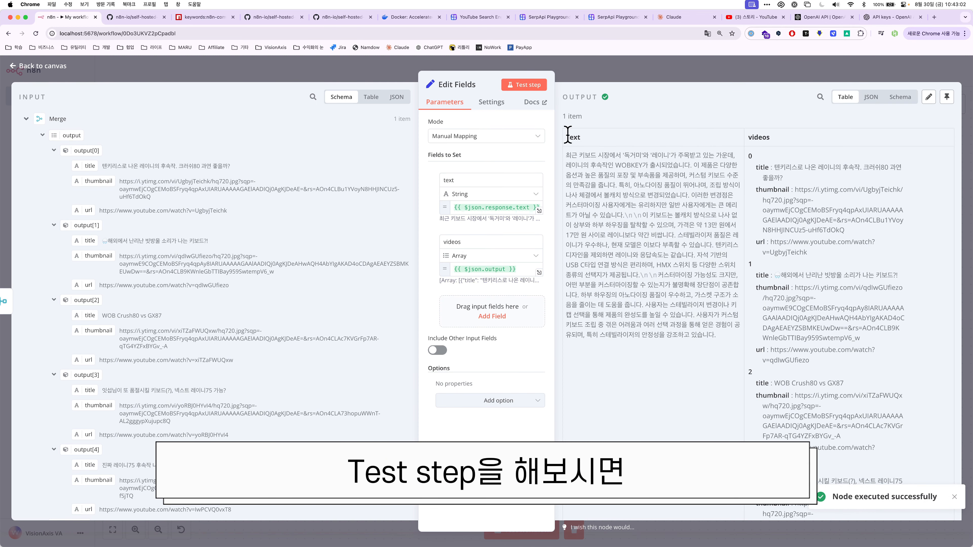
left_click_drag(597, 164, 639, 273)
left_click(757, 138)
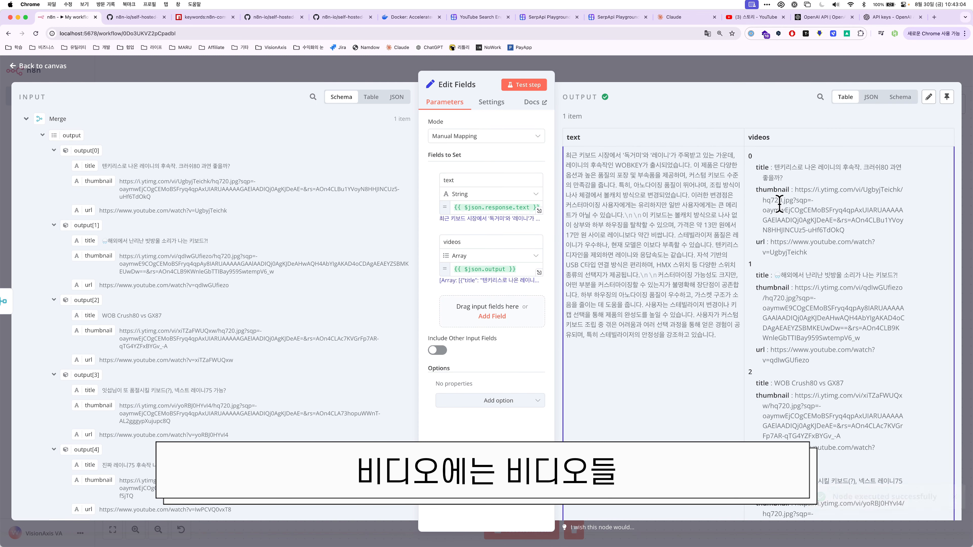
scroll(779, 205, "down", 5)
scroll(780, 204, "up", 5)
left_click(870, 97)
scroll(771, 207, "down", 5)
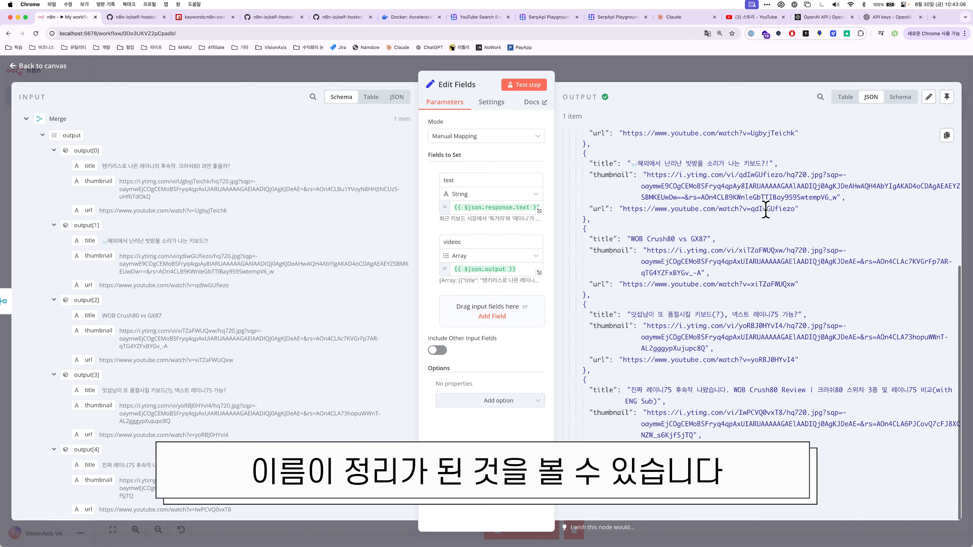
scroll(771, 207, "up", 5)
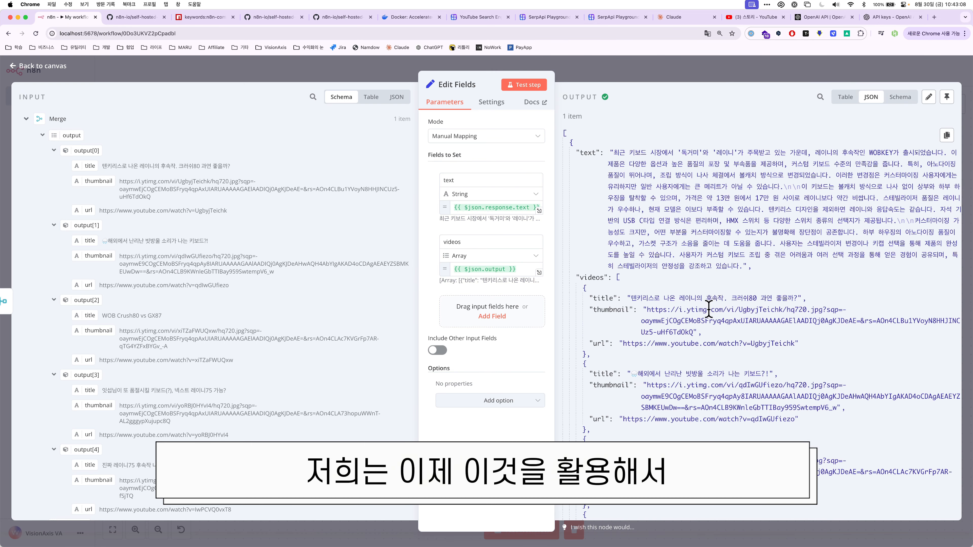
scroll(709, 309, "down", 5)
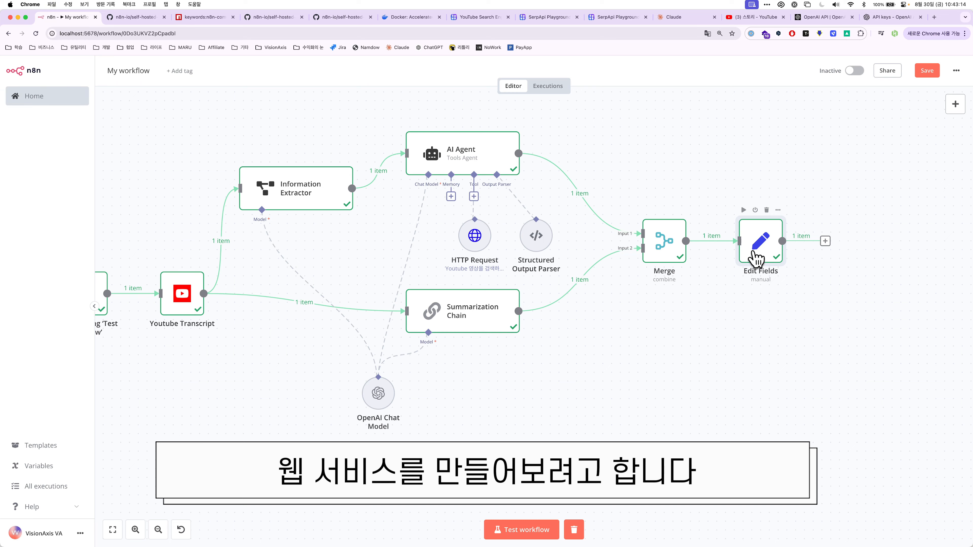
Reopen the Edit Fields node and examine the structure of its final JSON output from text through the videos array.
double_click(756, 259)
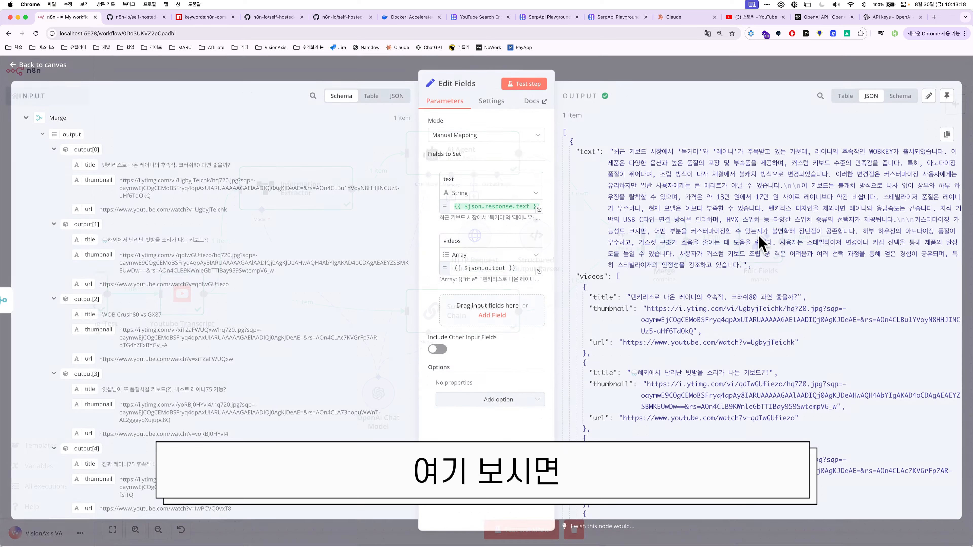
scroll(598, 146, "down", 5)
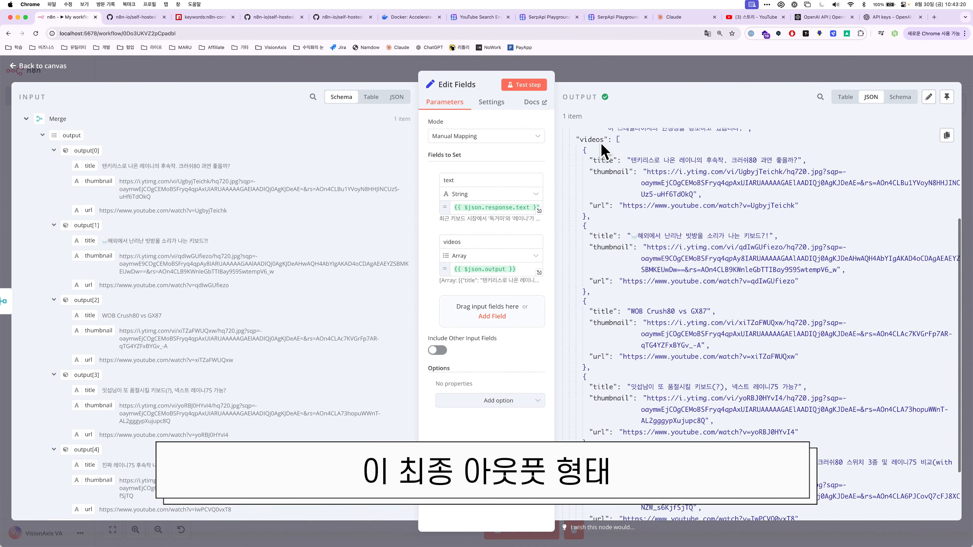
scroll(680, 374, "up", 5)
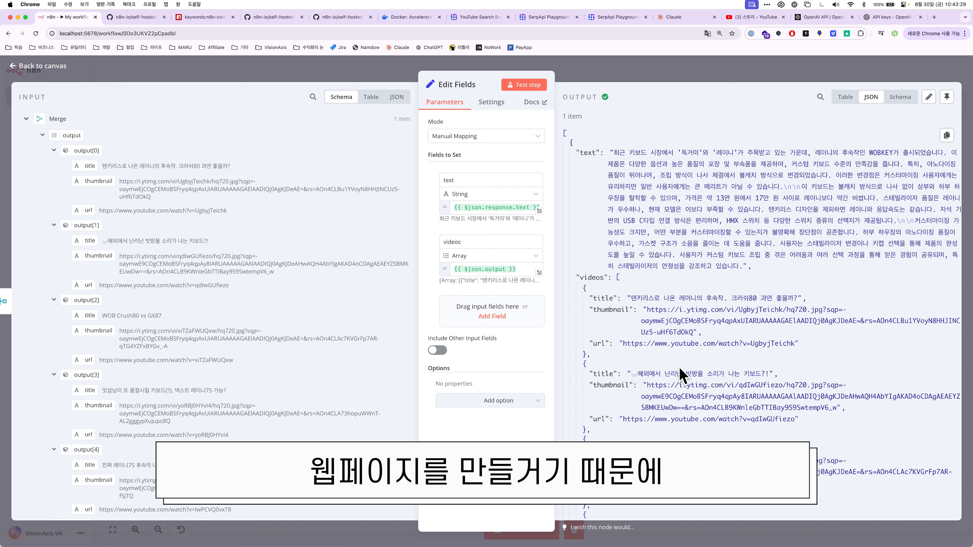
scroll(680, 374, "down", 10)
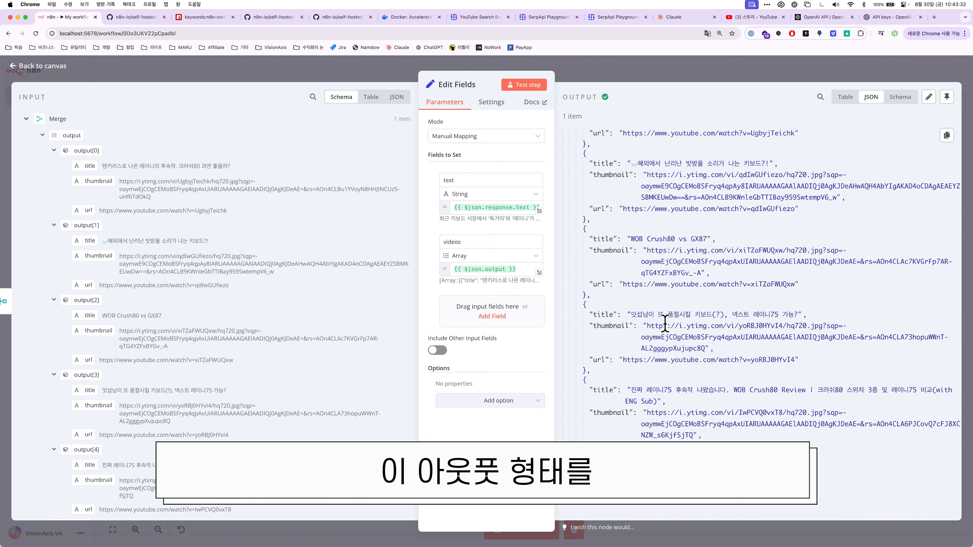
scroll(701, 165, "up", 10)
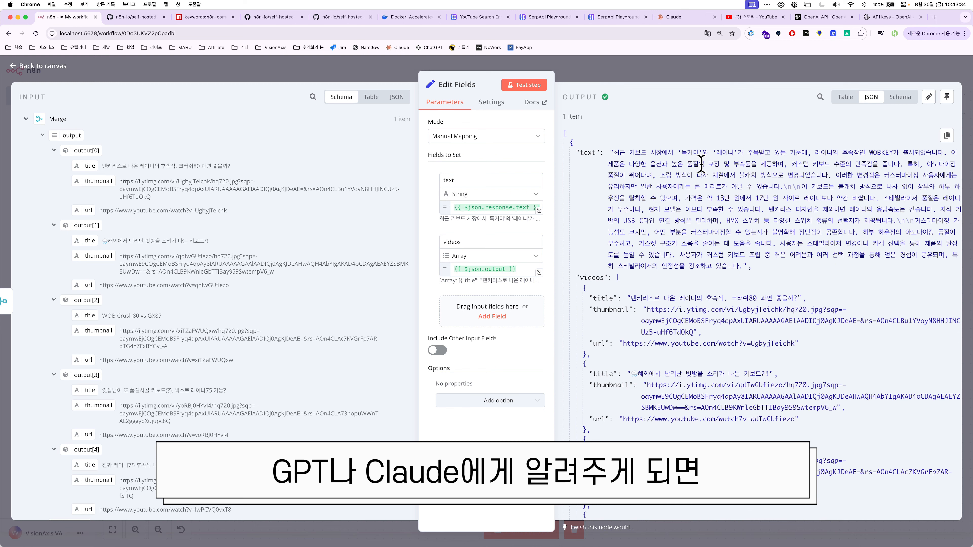
scroll(770, 379, "down", 10)
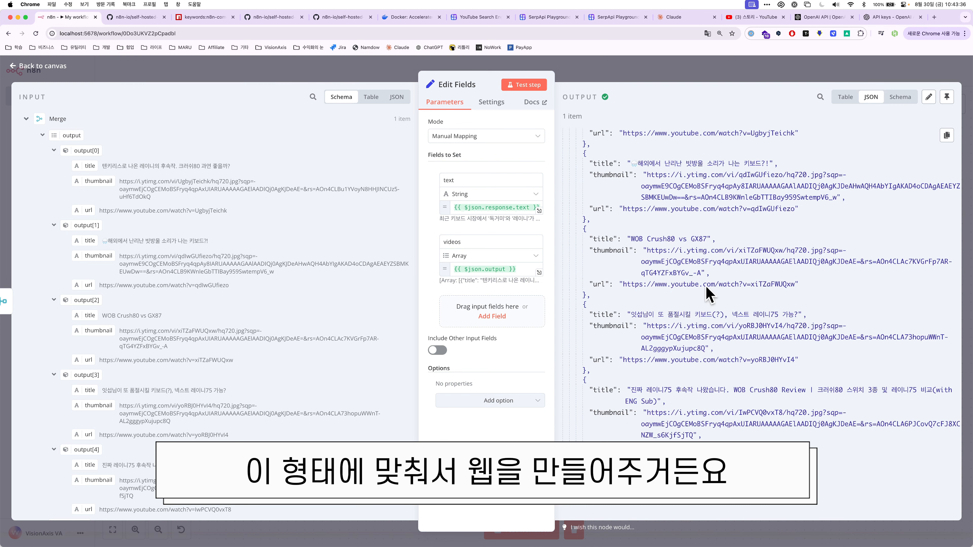
scroll(718, 286, "up", 10)
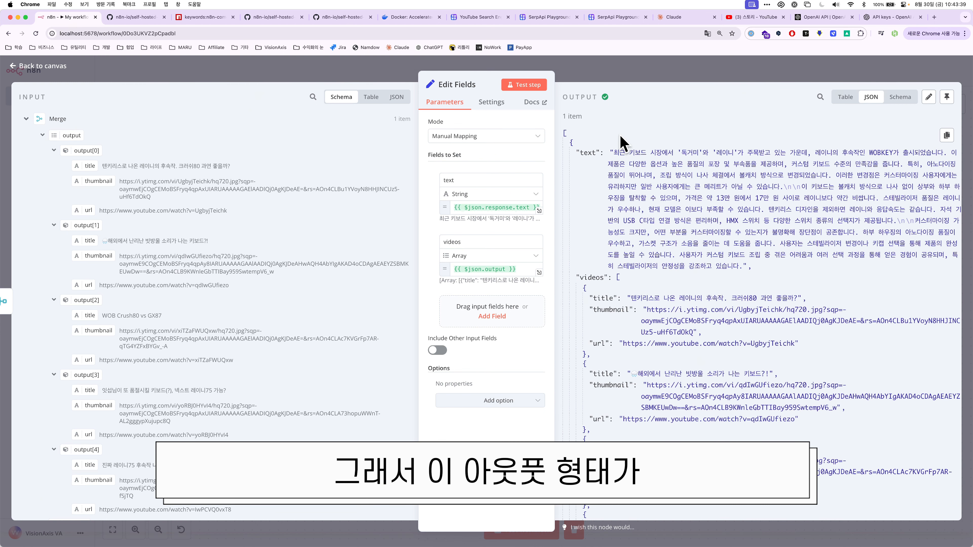
key("Escape")
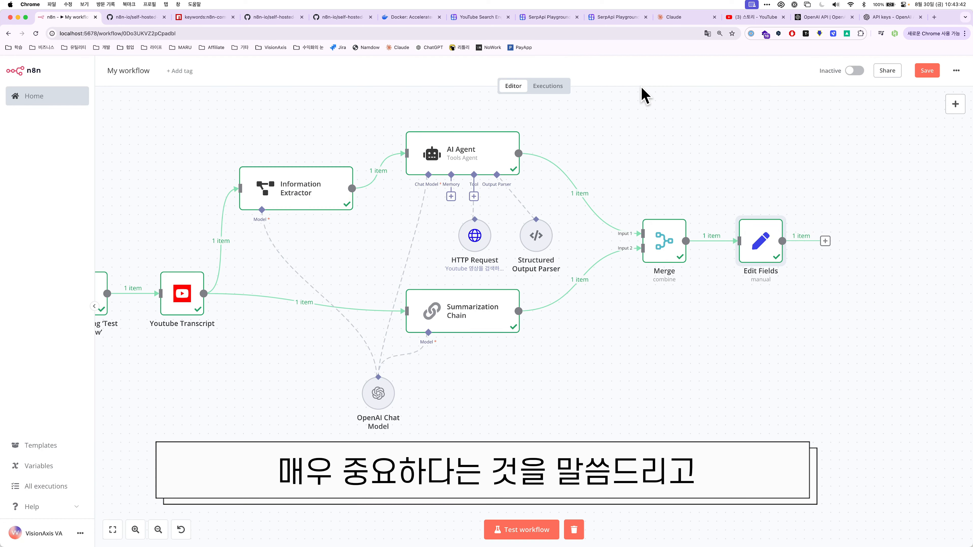
Run the complete workflow from the manual trigger through Edit Fields.
scroll(385, 244, "left", 5)
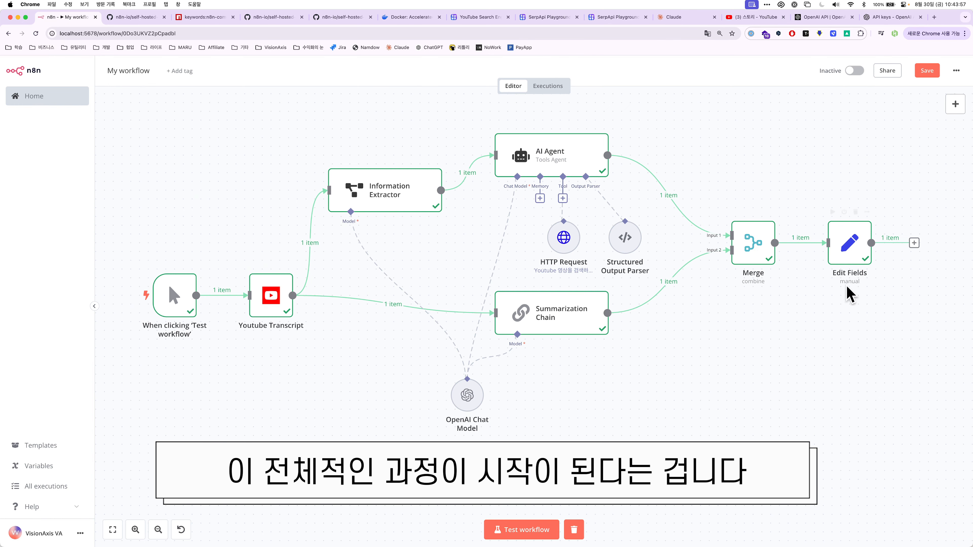
left_click(548, 529)
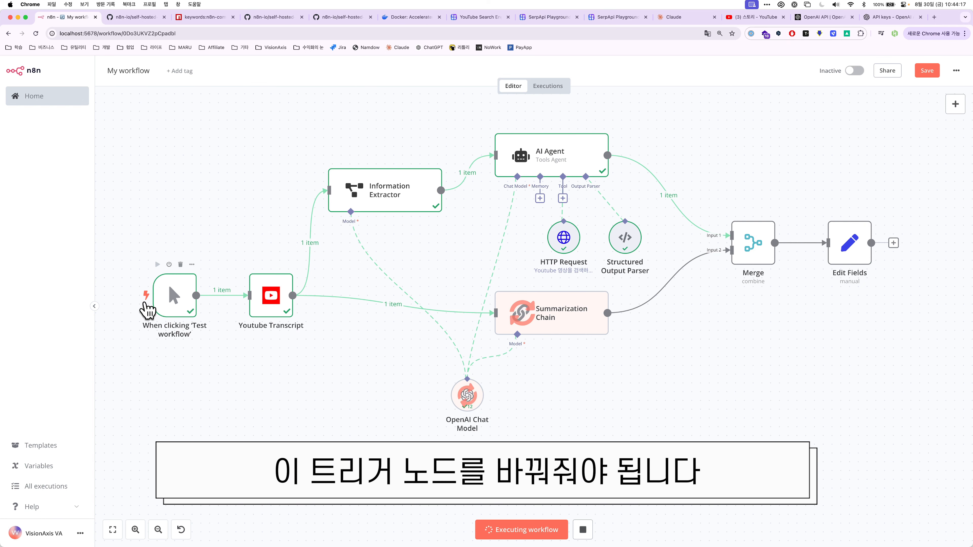
Replace the manual trigger with an On webhook call trigger connected to the Youtube Transcript node.
right_click(184, 303)
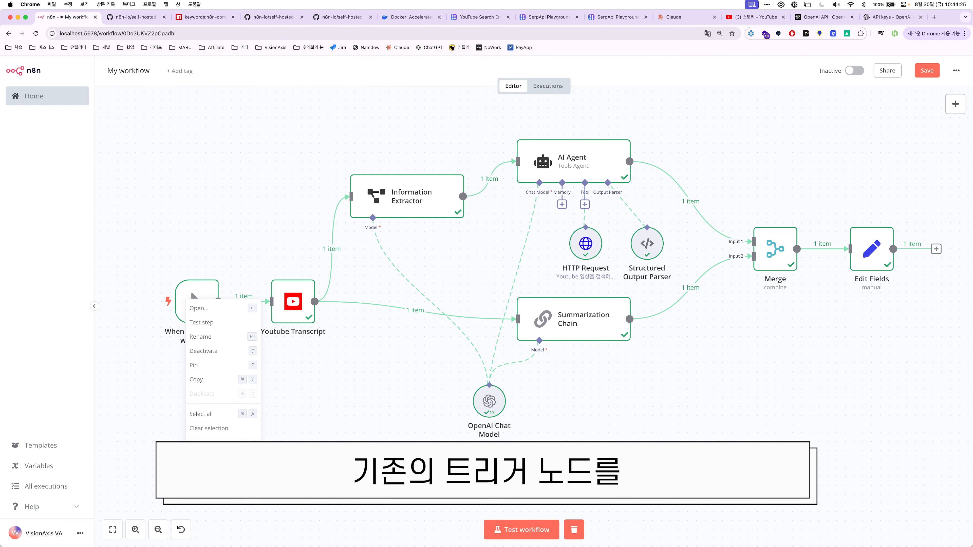
left_click(223, 432)
right_click(205, 311)
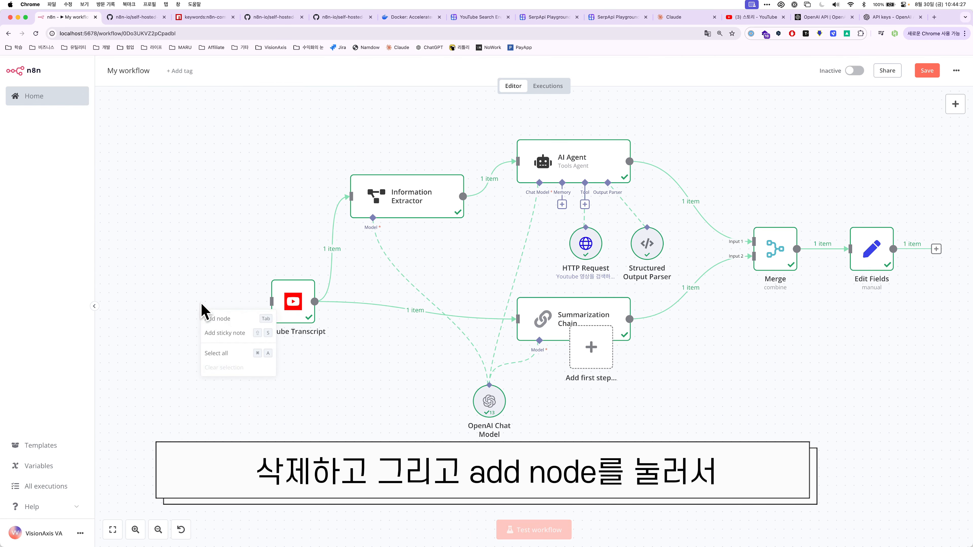
left_click(230, 316)
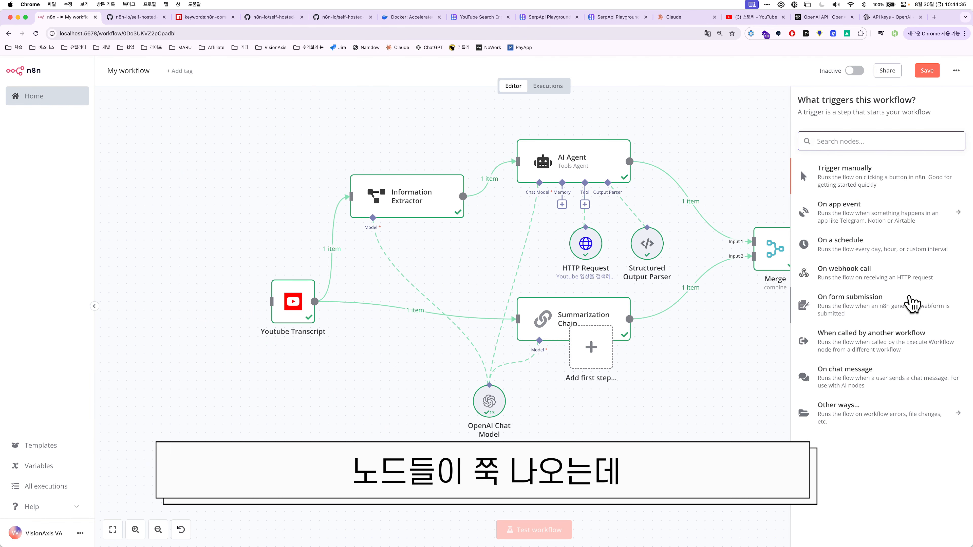
left_click(849, 273)
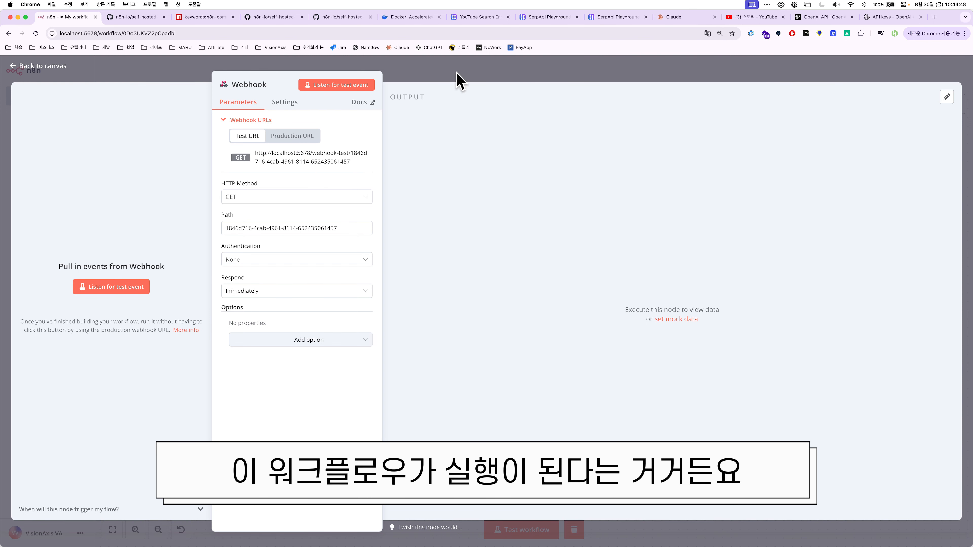
left_click(460, 80)
left_click_drag(590, 358, 220, 317)
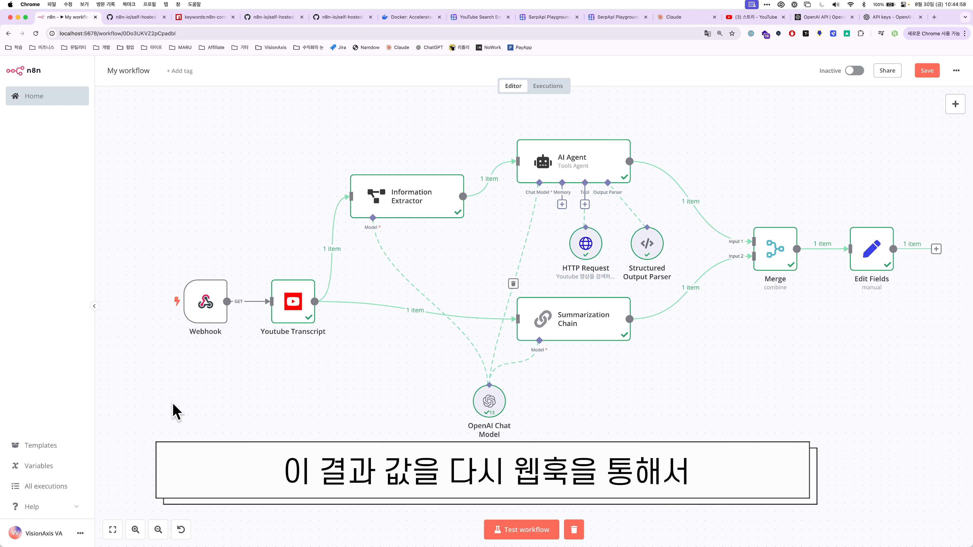
Add a Respond to Webhook node after Edit Fields and review its incoming text and videos data.
left_click(936, 250)
type("resp")
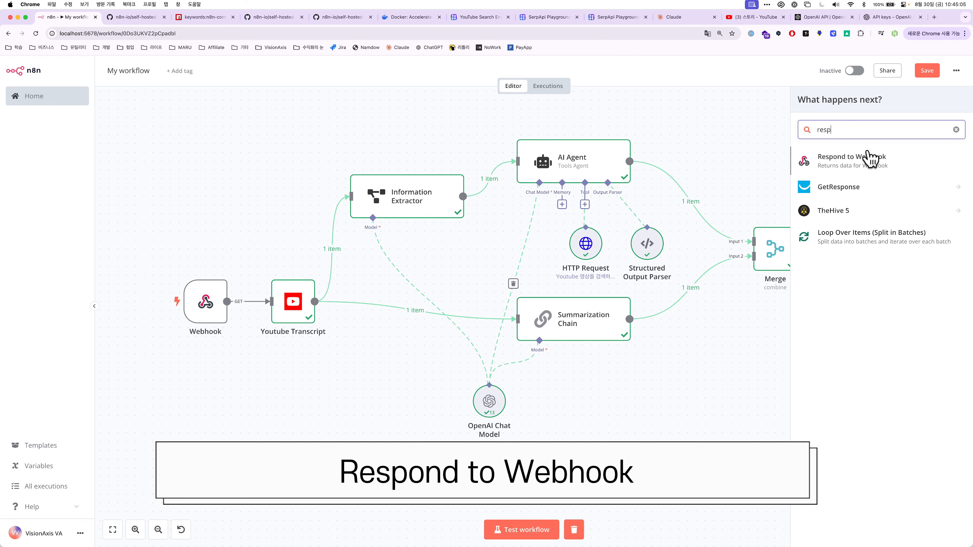
left_click(875, 163)
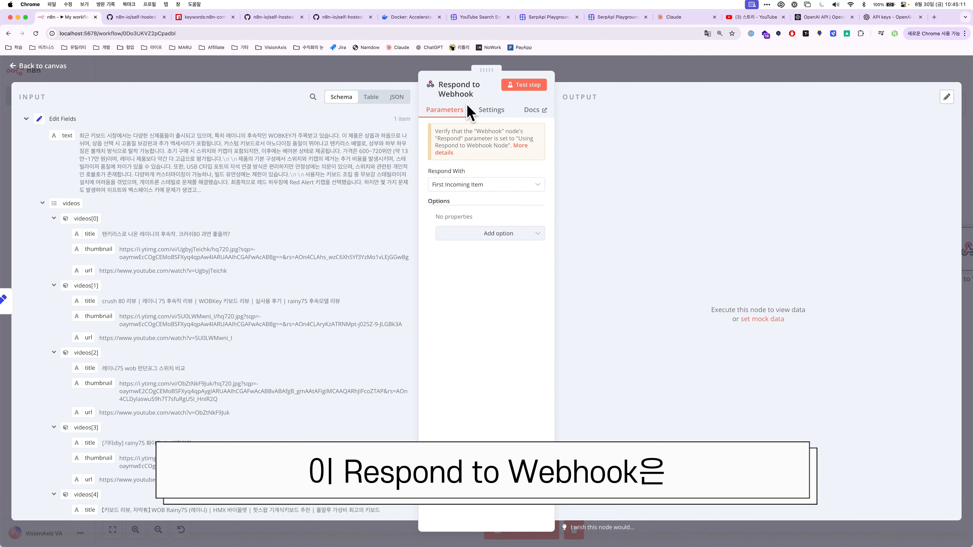
key("Escape")
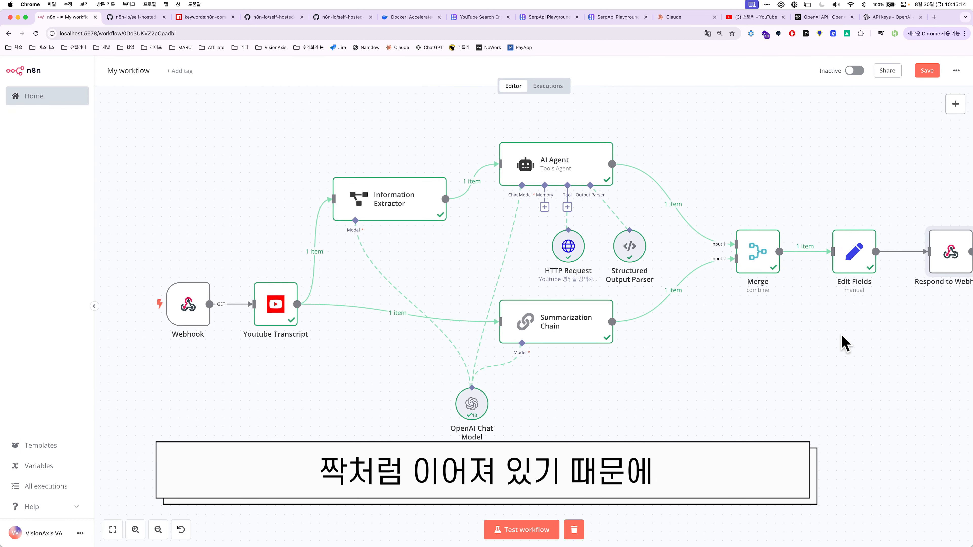
scroll(846, 343, "right", 5)
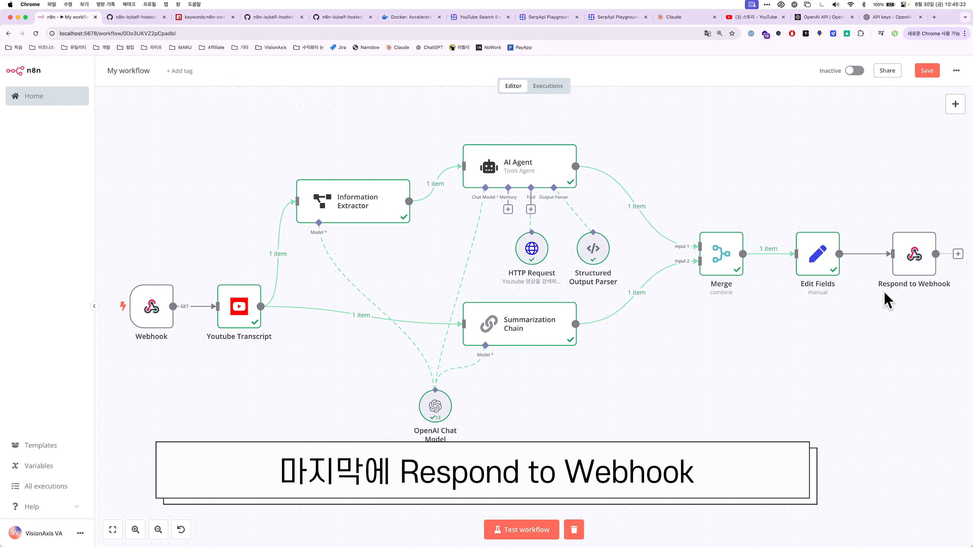
double_click(914, 252)
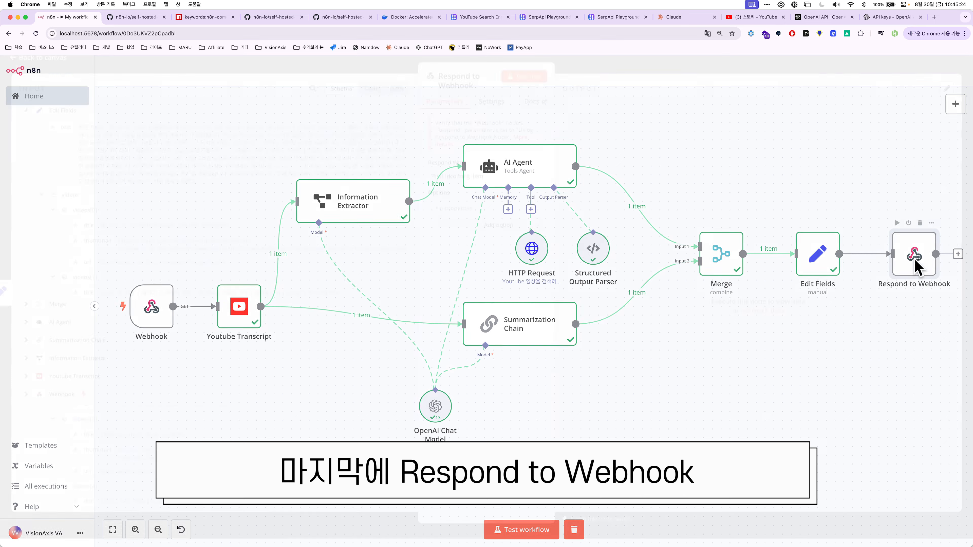
scroll(391, 257, "down", 4)
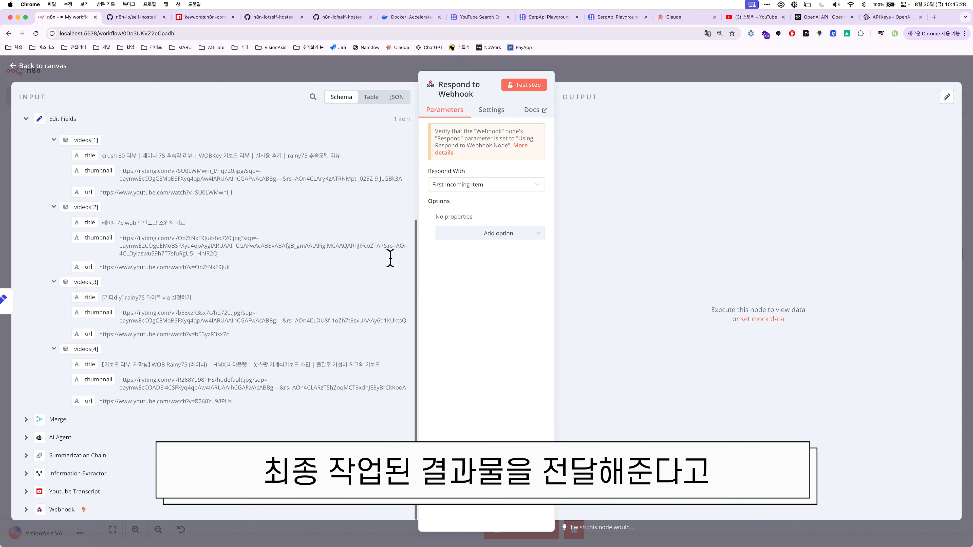
scroll(393, 266, "up", 4)
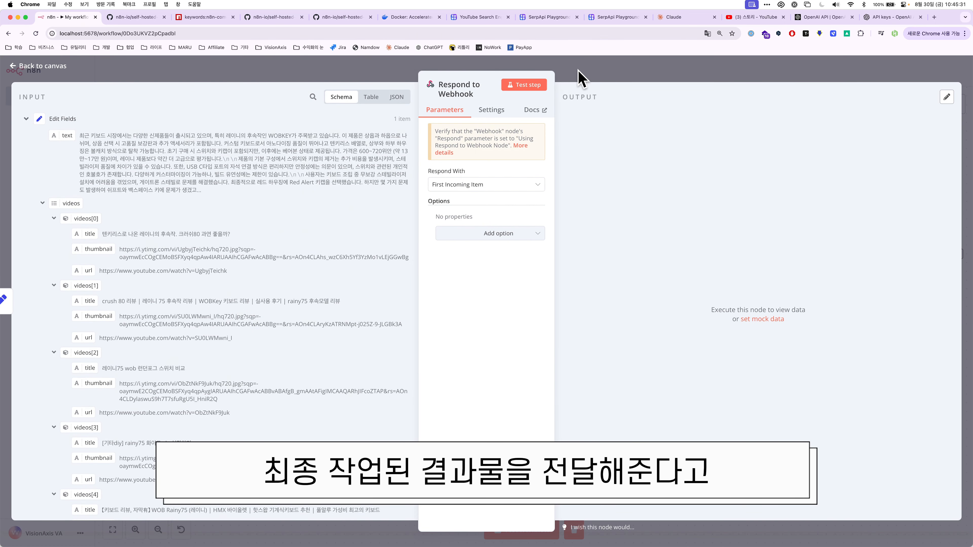
left_click(580, 76)
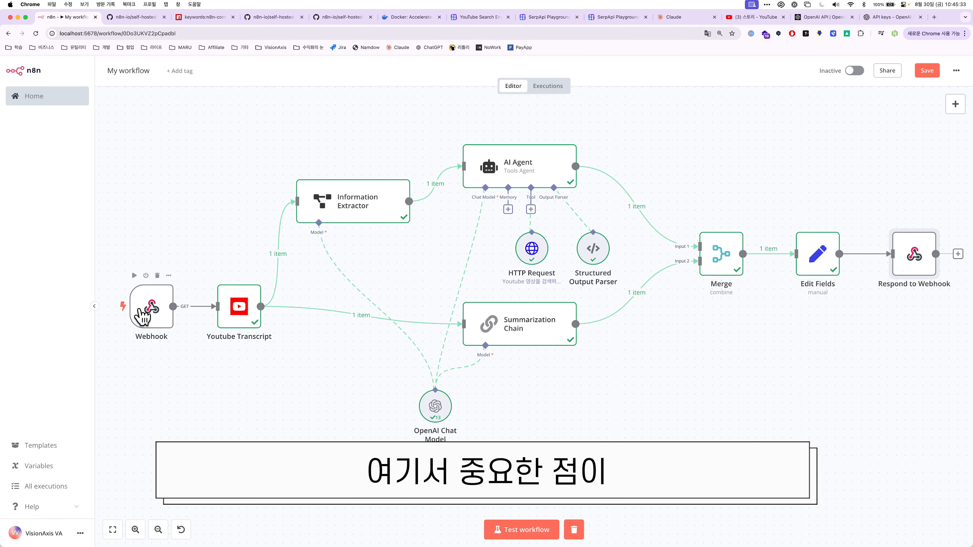
Set the Webhook trigger's Respond option to Using 'Respond to Webhook' Node.
double_click(143, 315)
left_click_drag(220, 278, 241, 280)
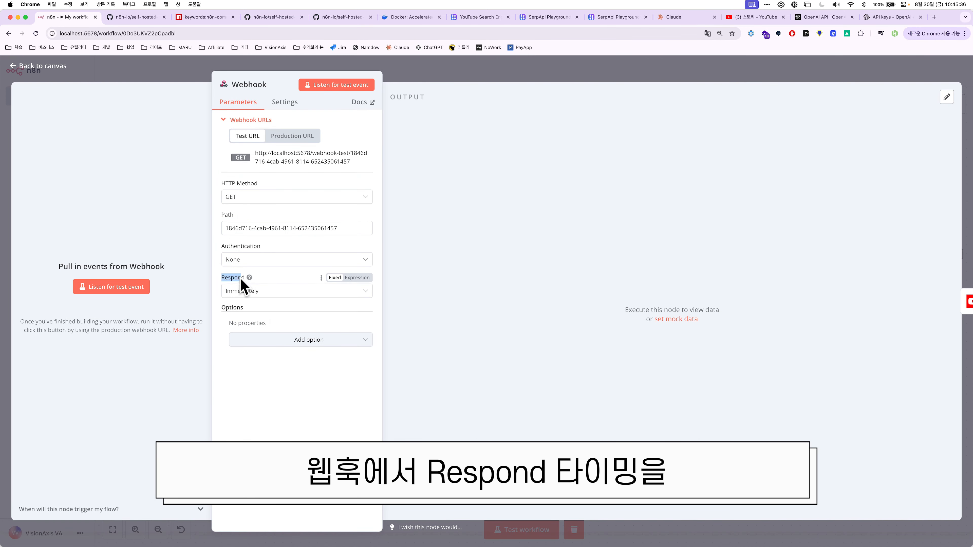
left_click(230, 279)
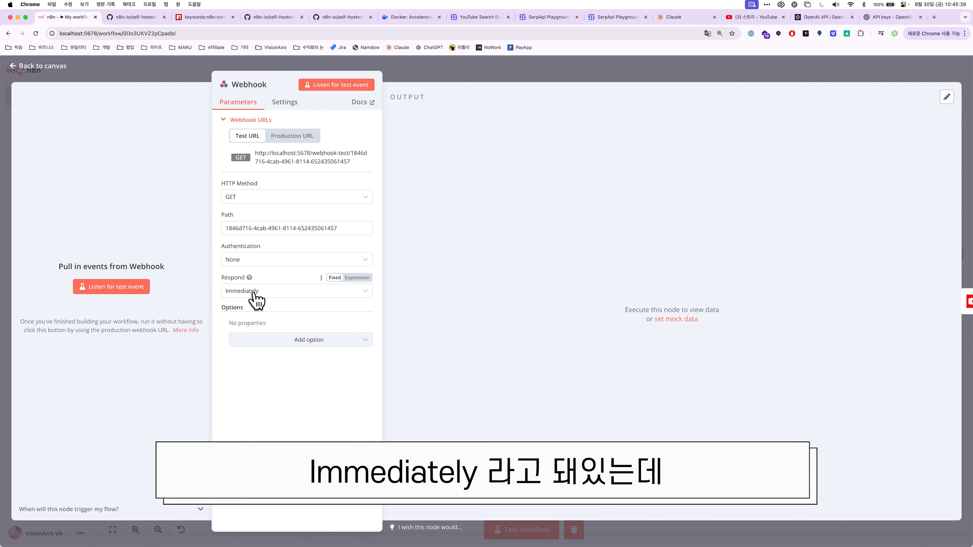
left_click(253, 292)
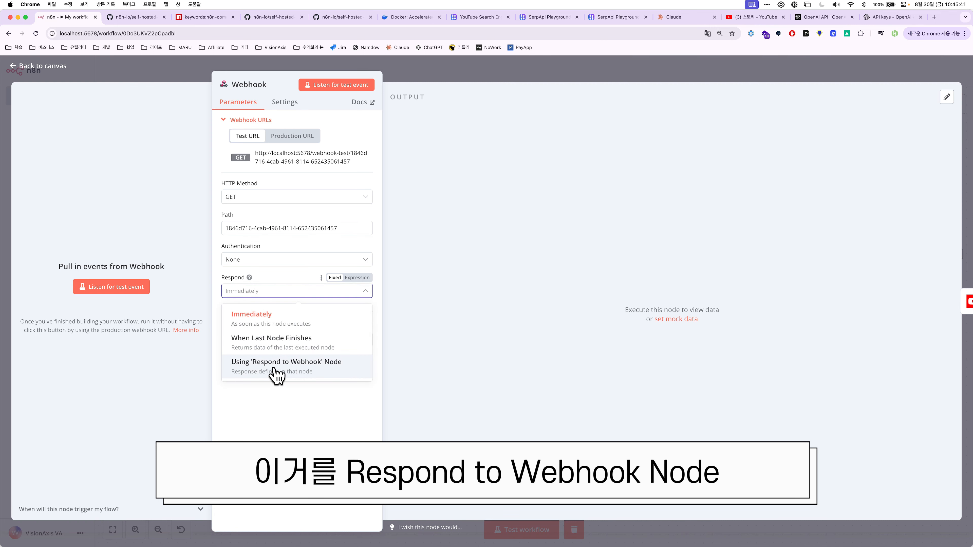
left_click(303, 370)
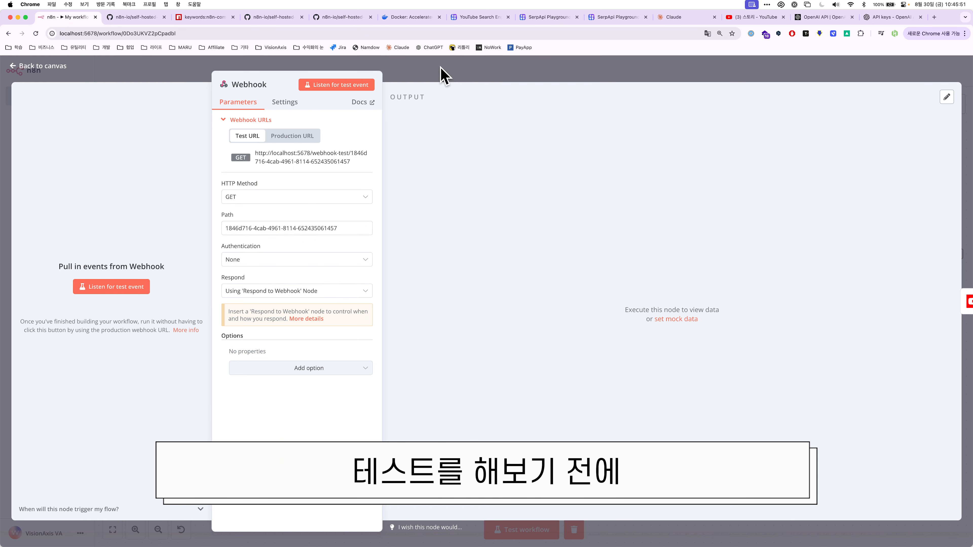
left_click(440, 74)
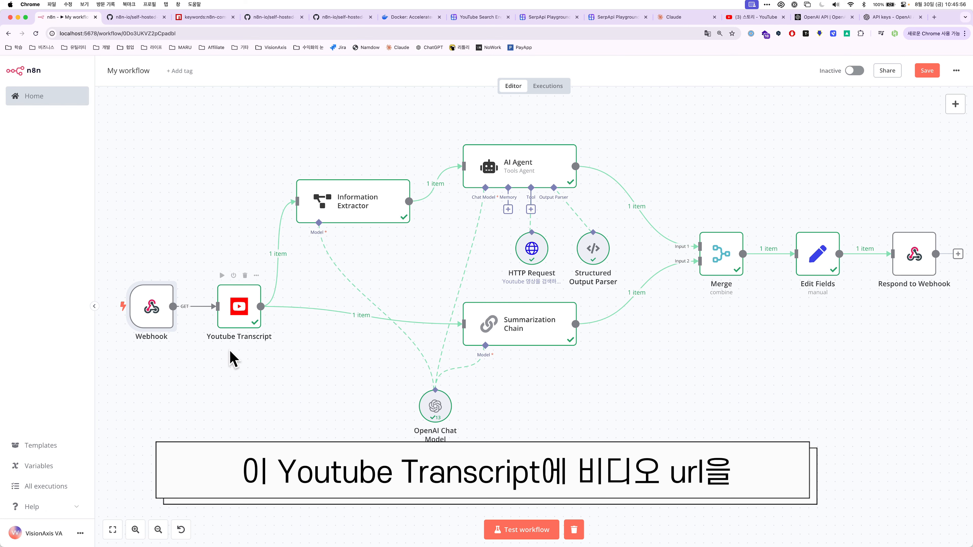
Examine the hard-coded Youtube Video ID or Url value in the Youtube Transcript node.
double_click(238, 301)
left_click_drag(493, 143, 409, 144)
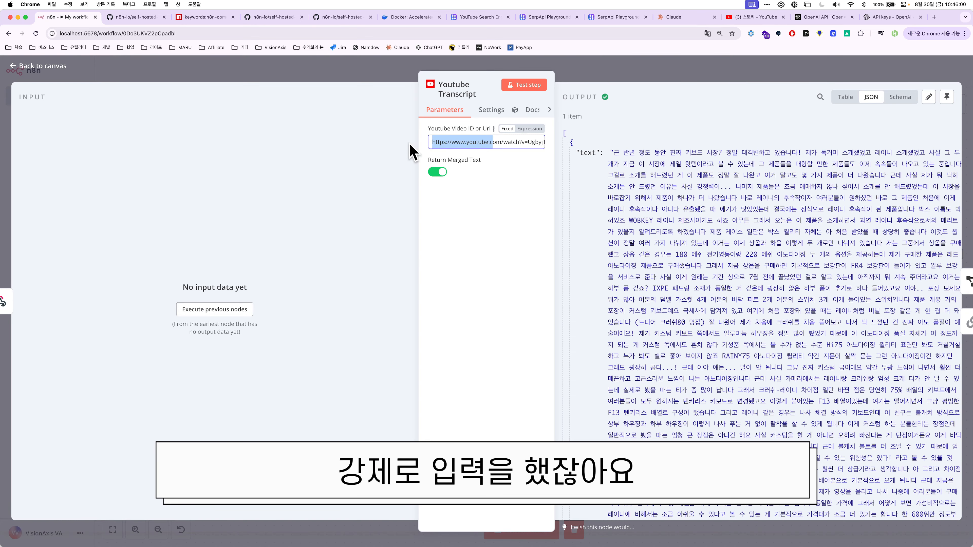
triple_click(439, 142)
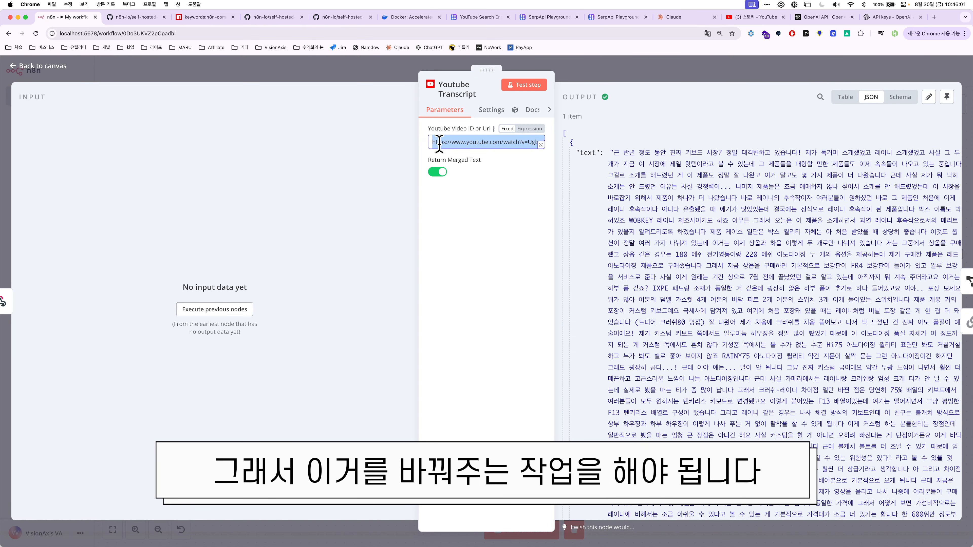
left_click(582, 73)
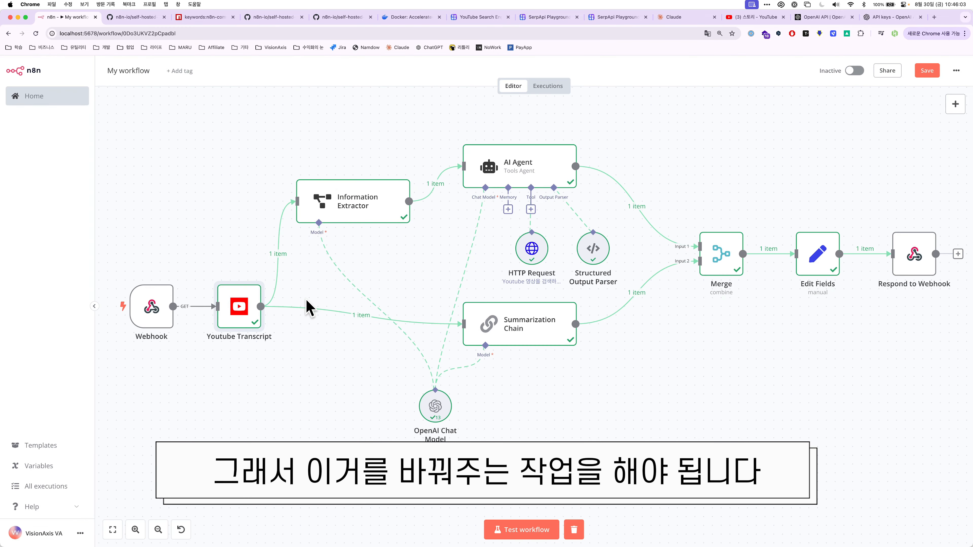
double_click(232, 317)
left_click(587, 65)
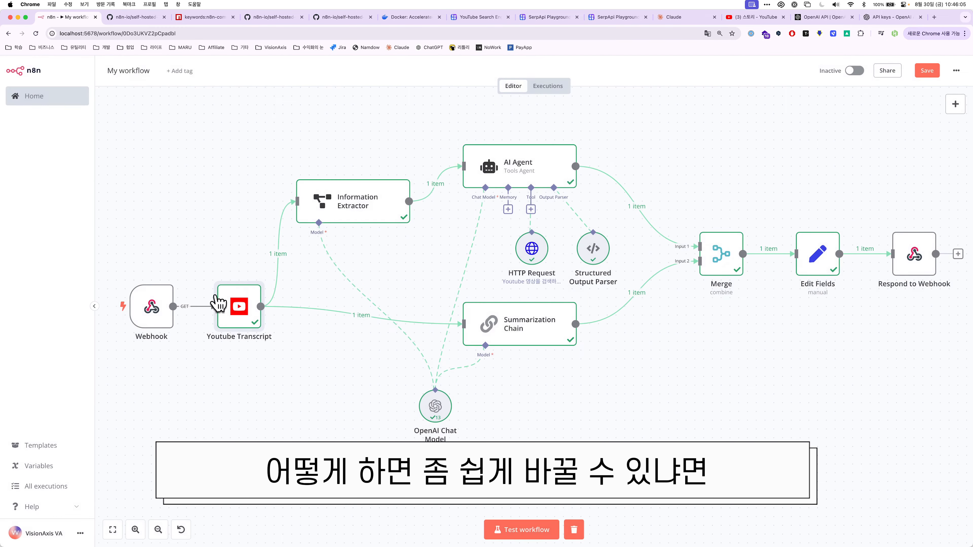
Start listening for a test event on the Webhook node and copy its test URL.
double_click(152, 310)
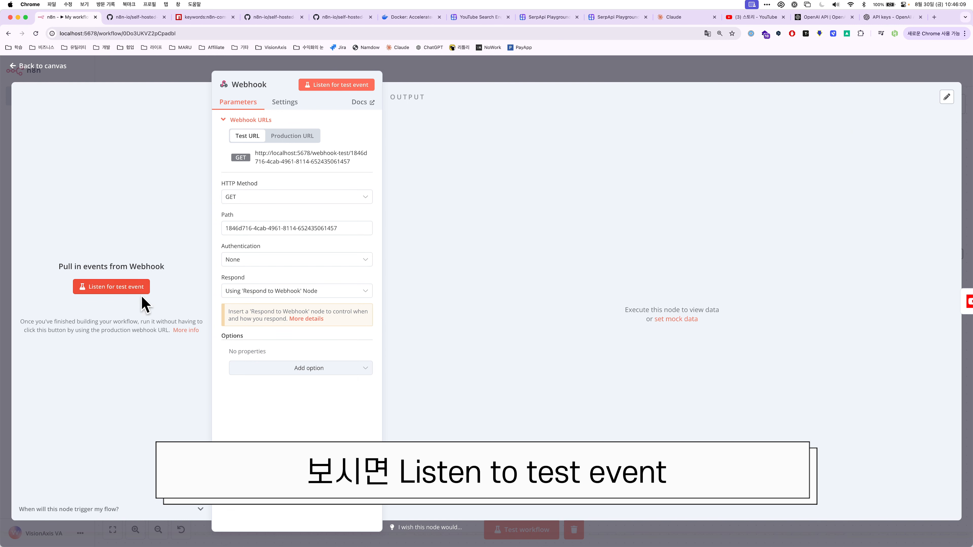
left_click(130, 288)
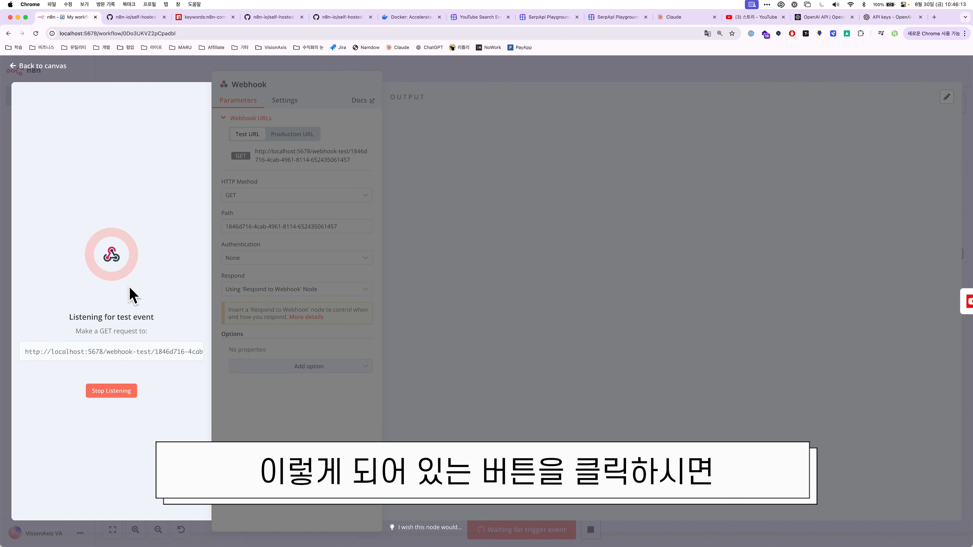
left_click(151, 357)
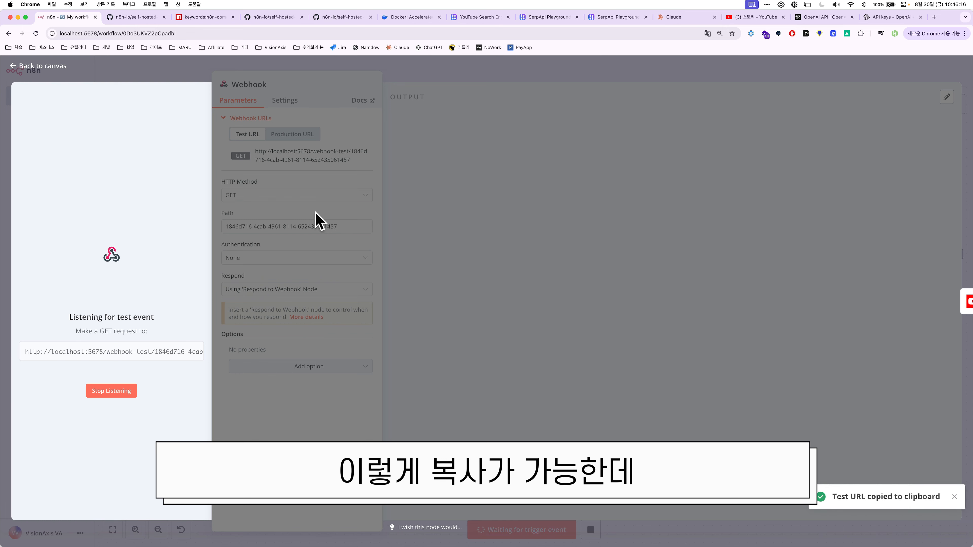
Request the copied test URL in a new browser tab with ?video_url=?????????? appended.
left_click(935, 18)
key("super+v")
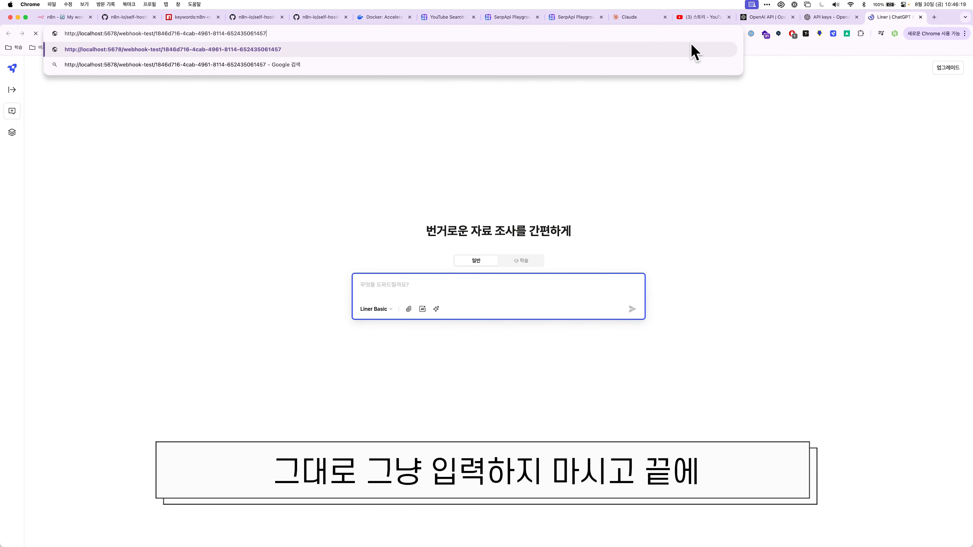
type("?video_ur")
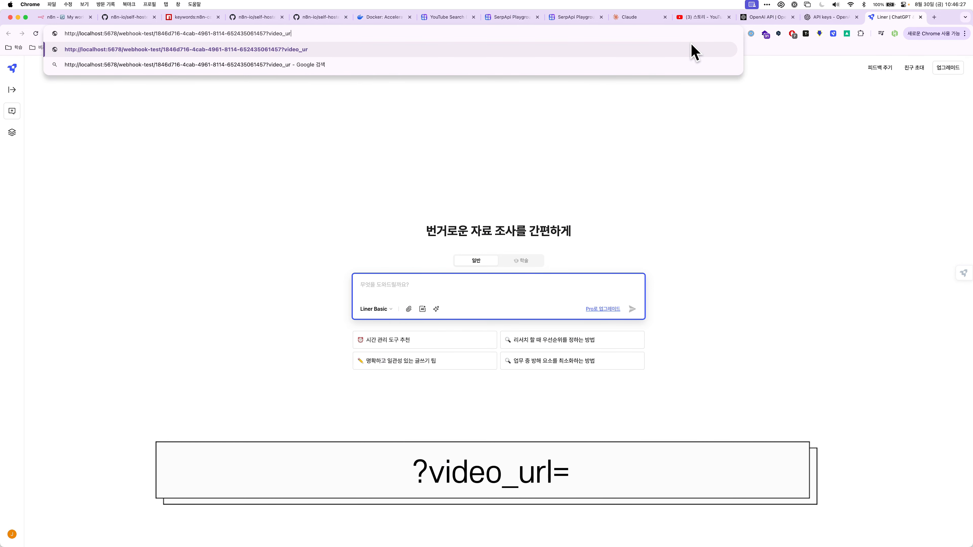
type("l=?")
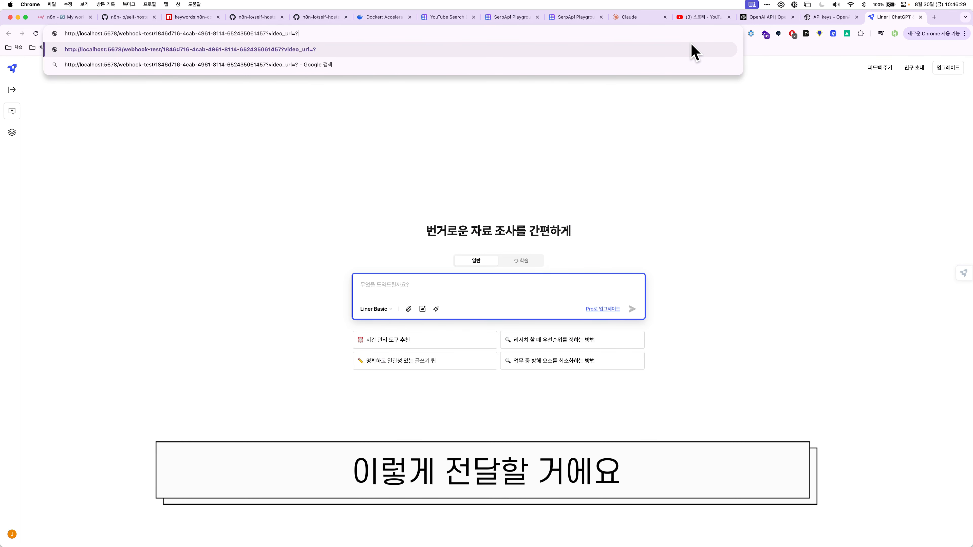
type("?????????")
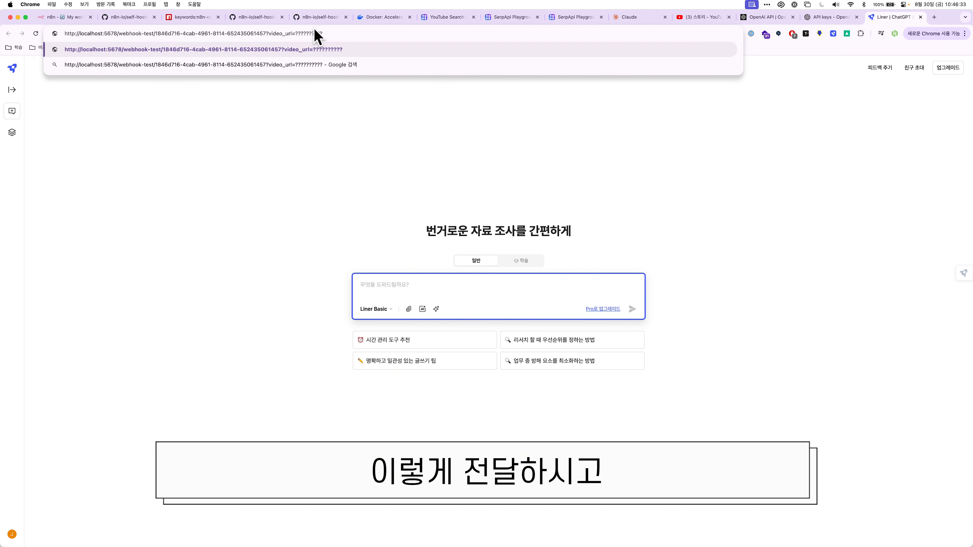
key("Return")
Return to n8n and inspect the video_url query parameter in the Webhook output and the Youtube Transcript node's input.
left_click(66, 18)
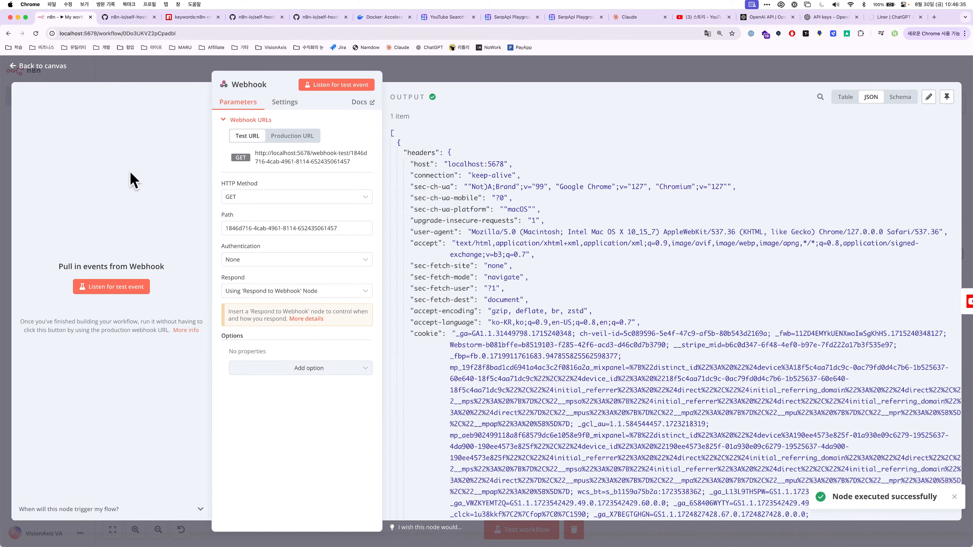
scroll(543, 286, "down", 5)
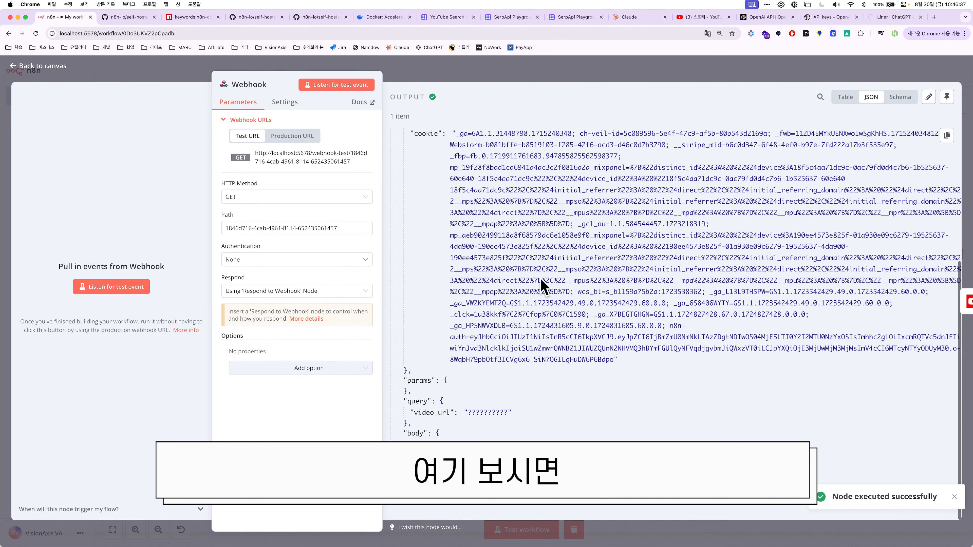
left_click(425, 414)
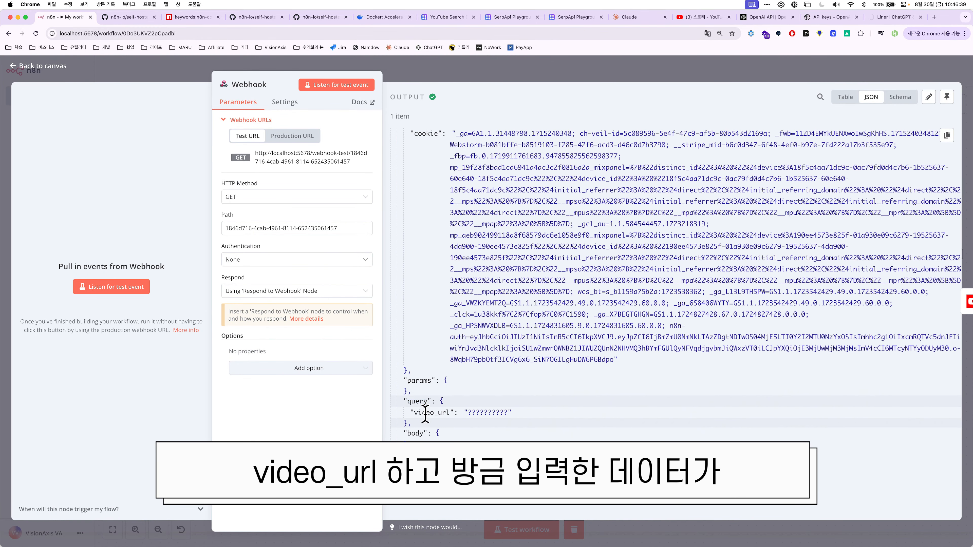
left_click_drag(471, 414, 517, 422)
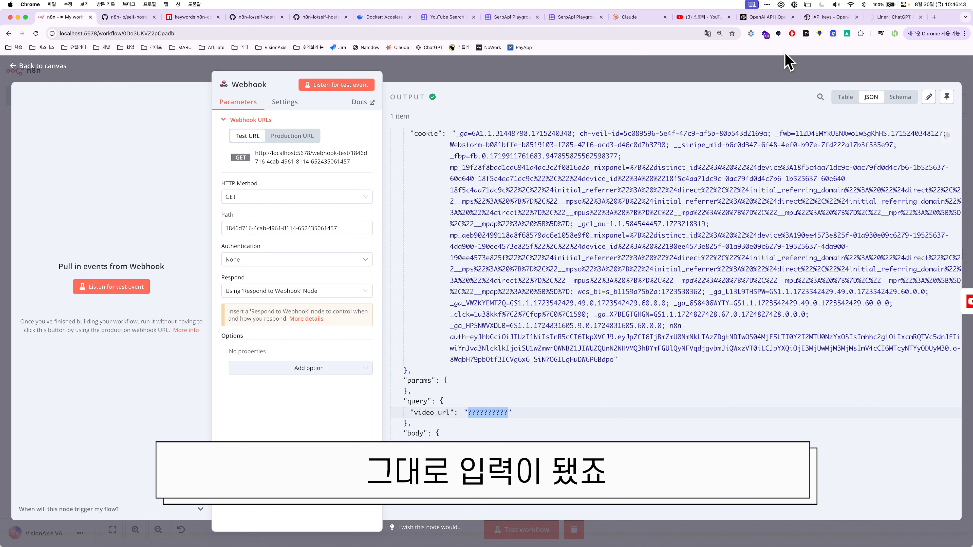
left_click(769, 72)
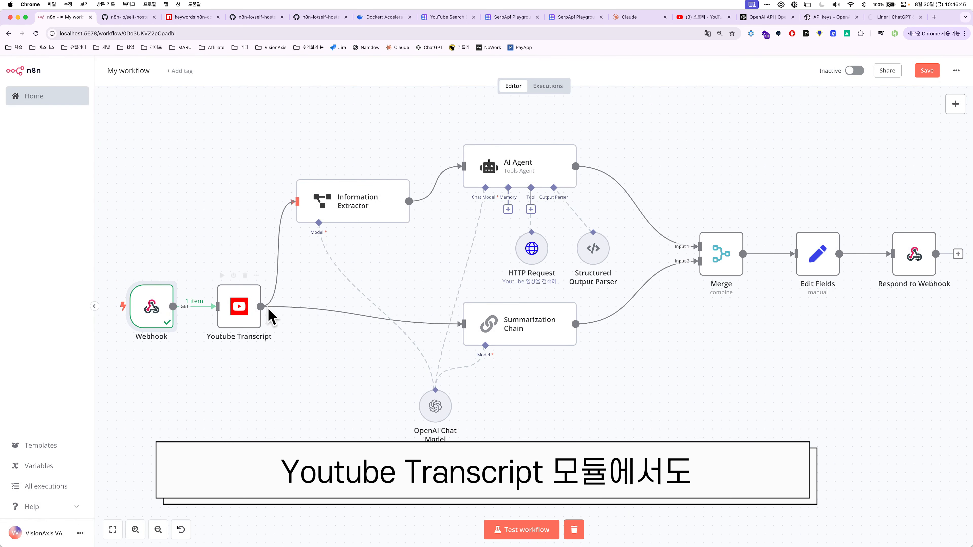
double_click(238, 312)
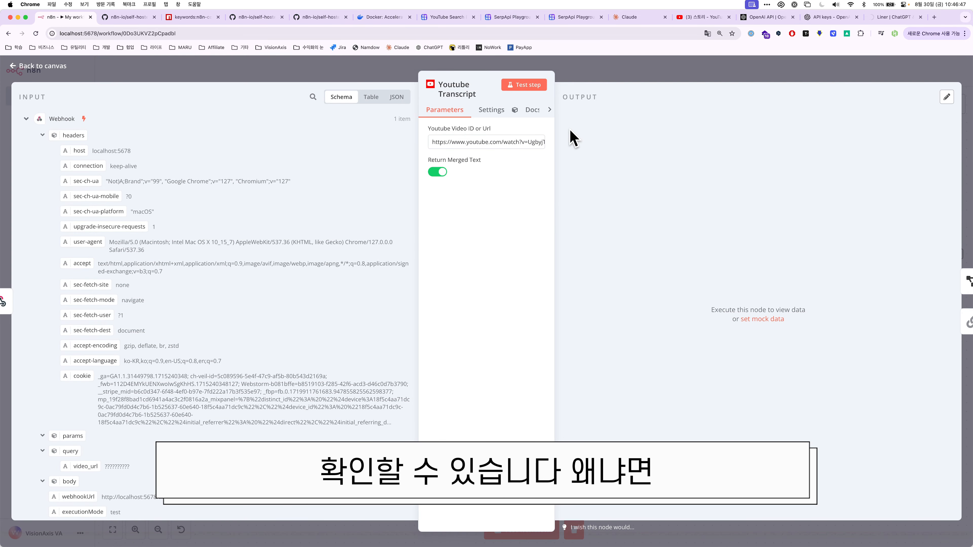
Replace the Youtube Transcript node's fixed Youtube Video ID or Url with the webhook's video_url query parameter, {{ $json.query.video_url }}, and check the mapped field.
key("Escape")
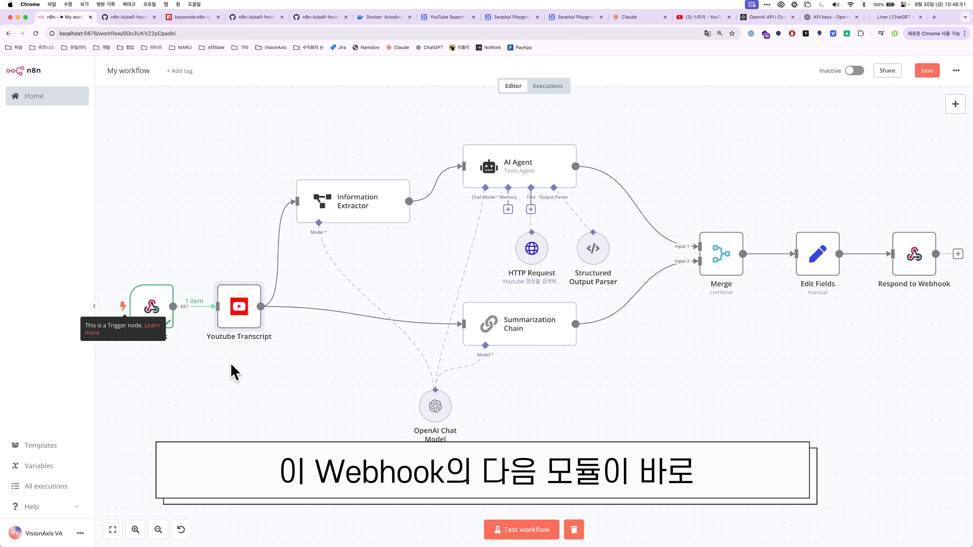
double_click(251, 318)
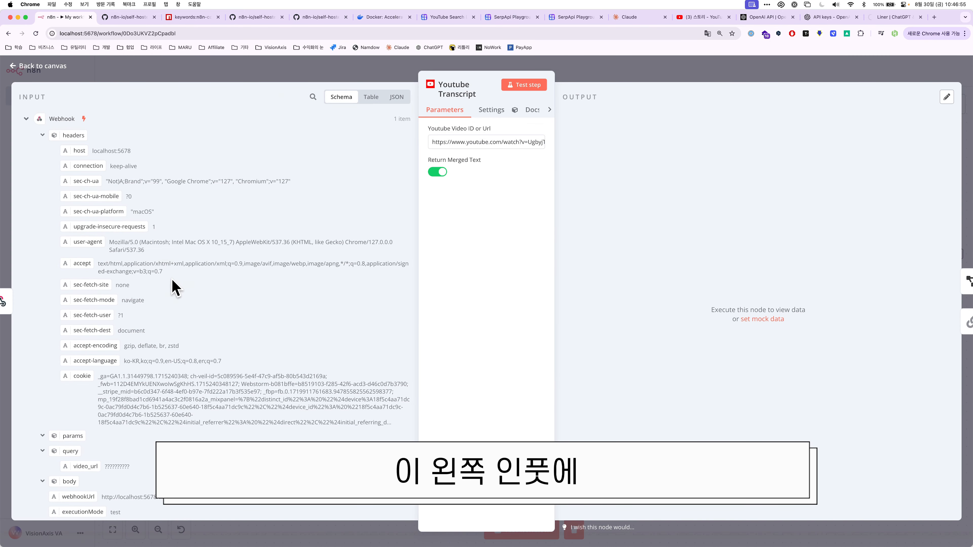
scroll(173, 283, "down", 1)
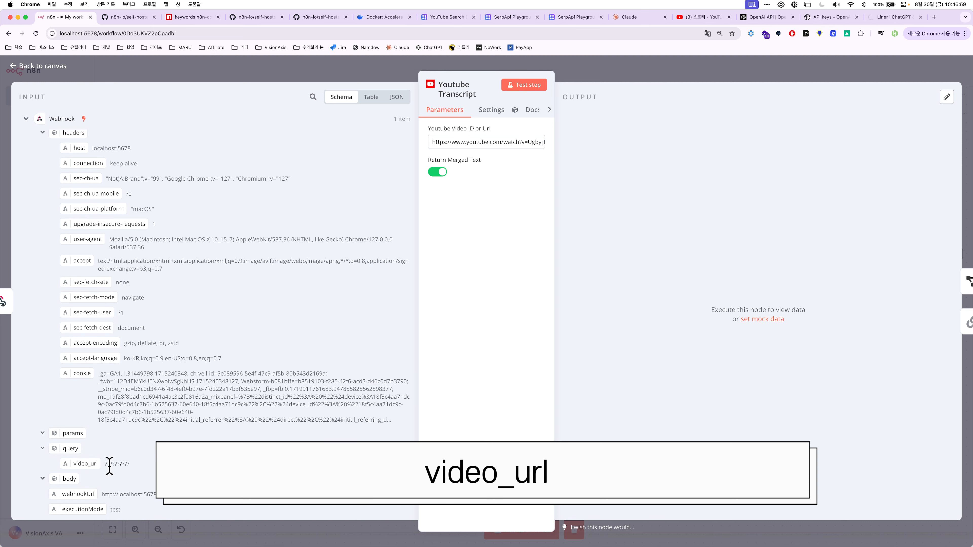
triple_click(451, 143)
key("BackSpace")
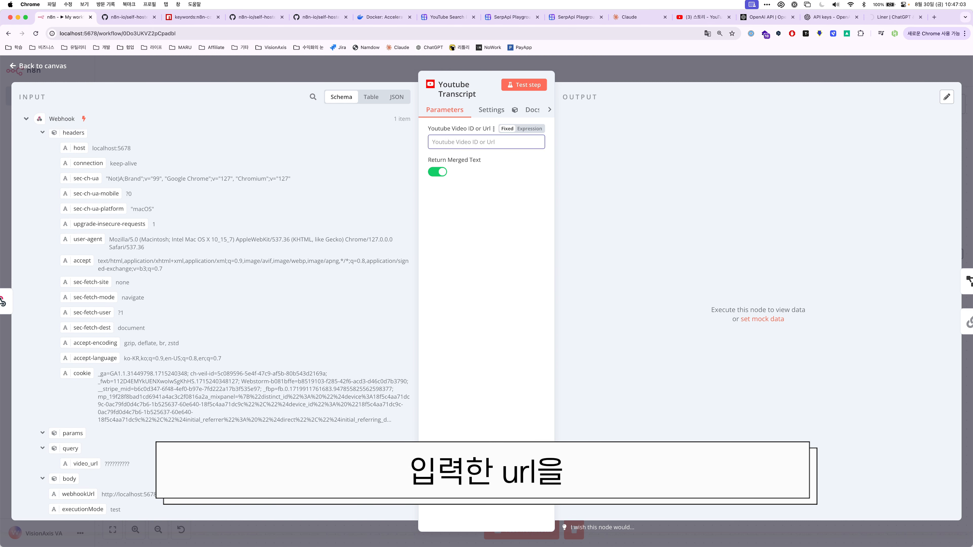
left_click_drag(92, 462, 463, 143)
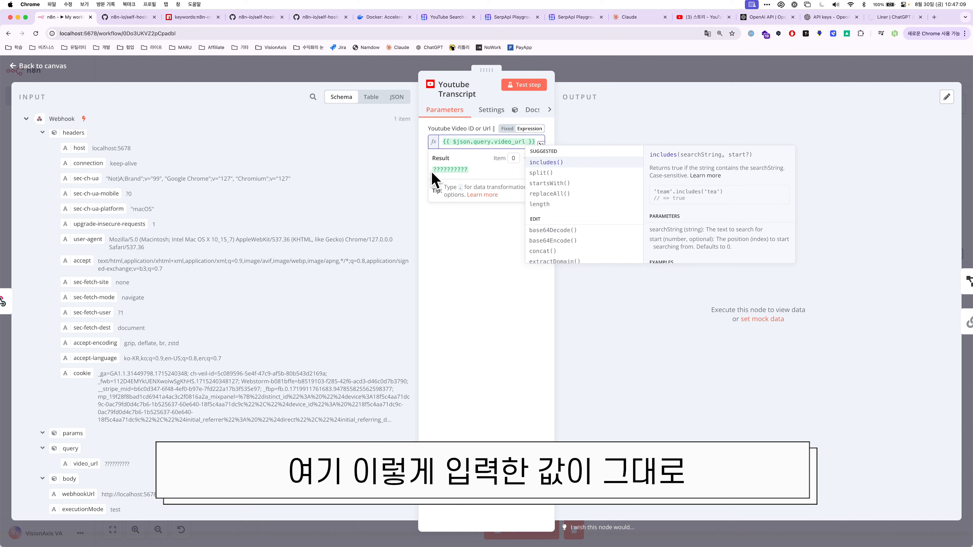
left_click_drag(434, 170, 475, 169)
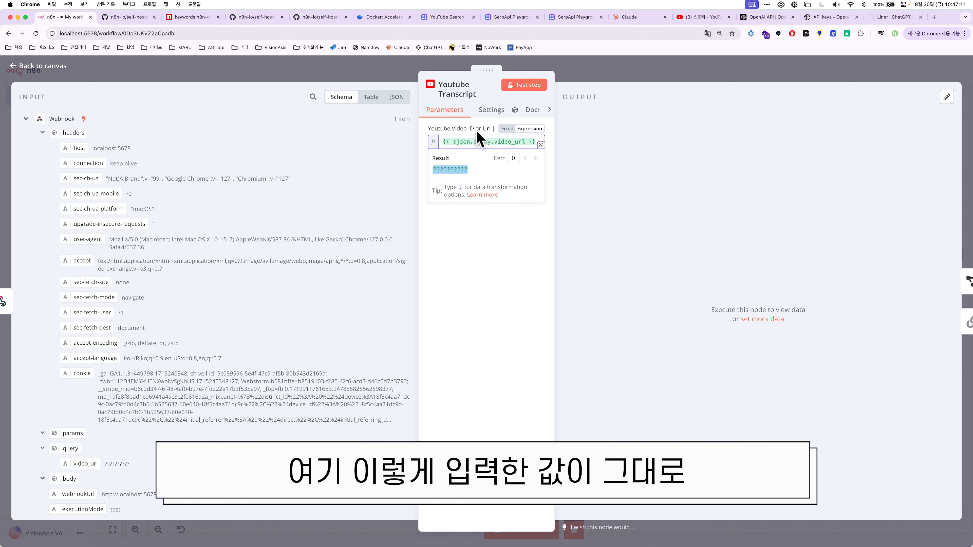
left_click(477, 255)
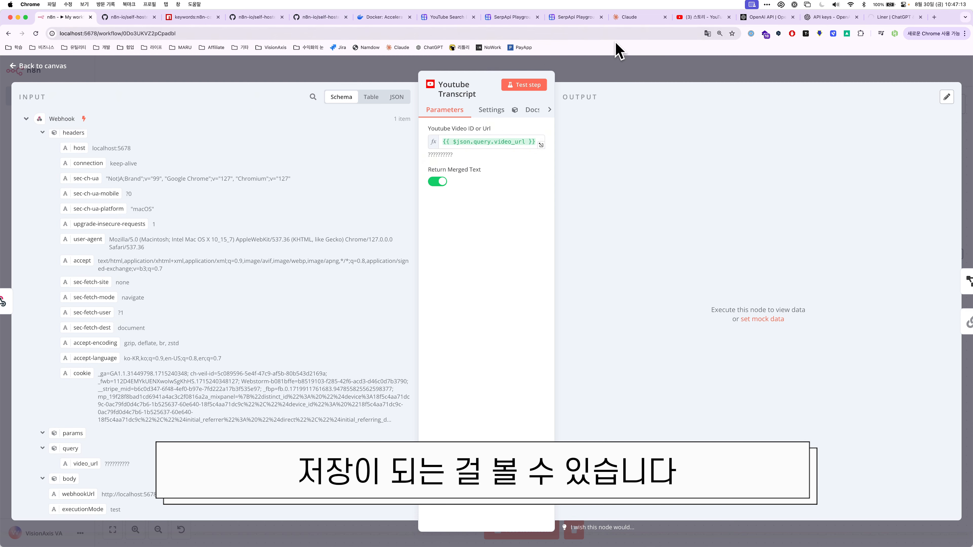
left_click(604, 71)
double_click(231, 313)
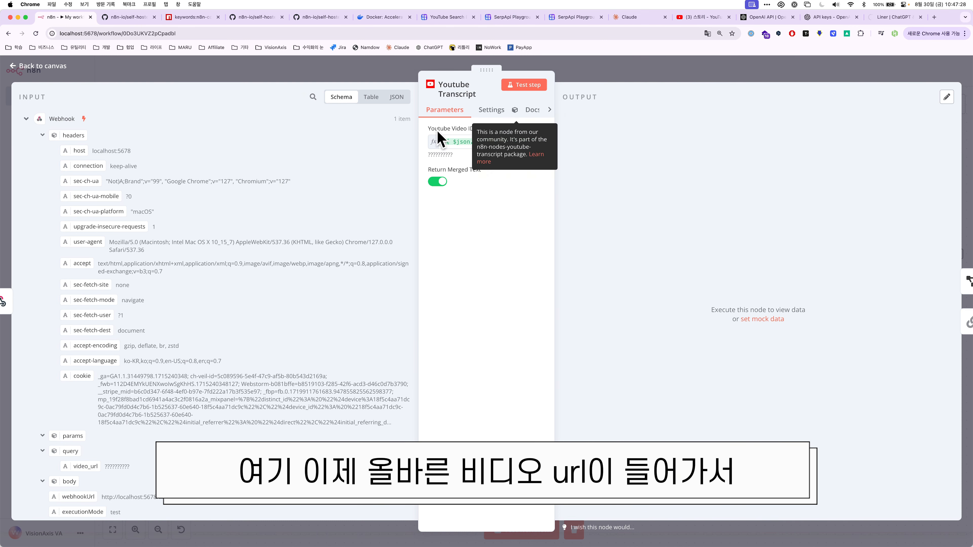
left_click(573, 78)
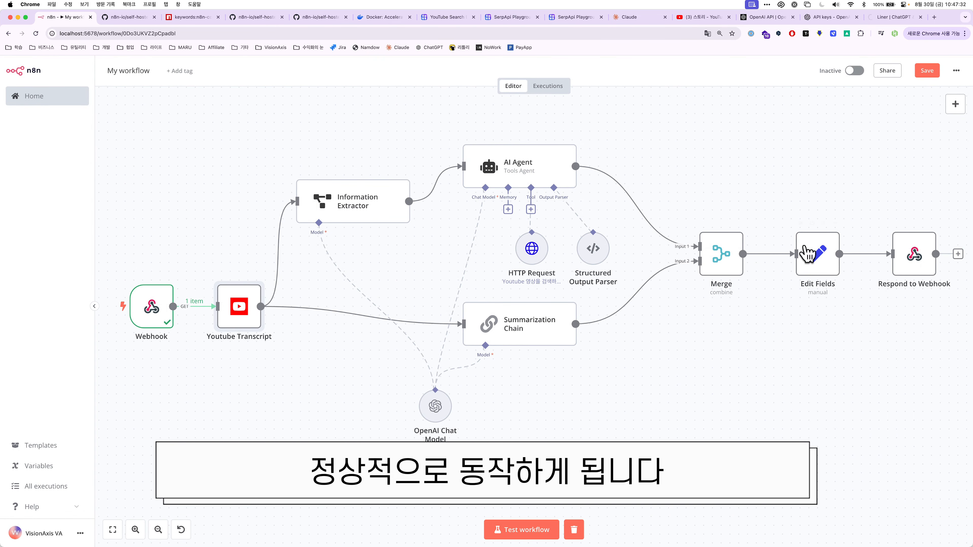
Save the workflow and switch it from inactive to active, acknowledging the activation notice.
scroll(644, 358, "down", 1)
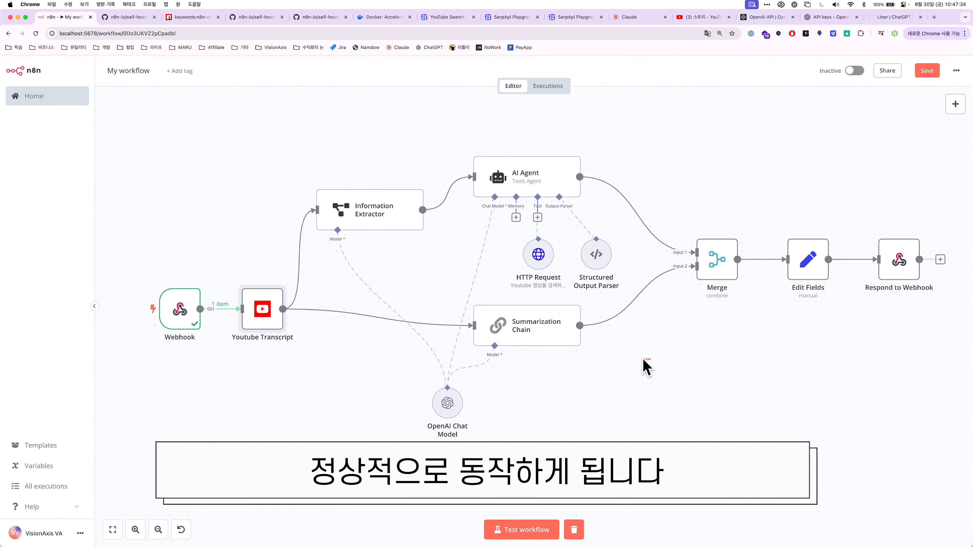
left_click(643, 359)
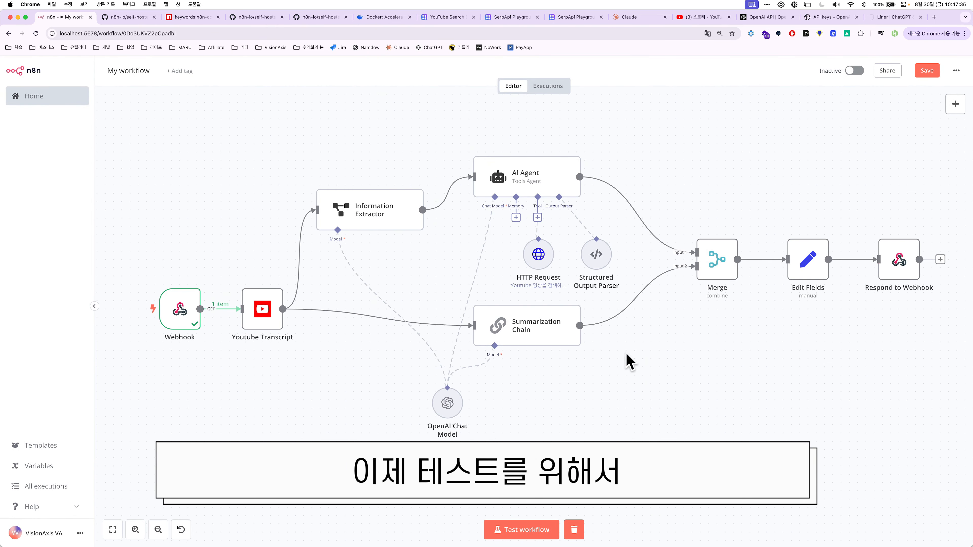
left_click(926, 71)
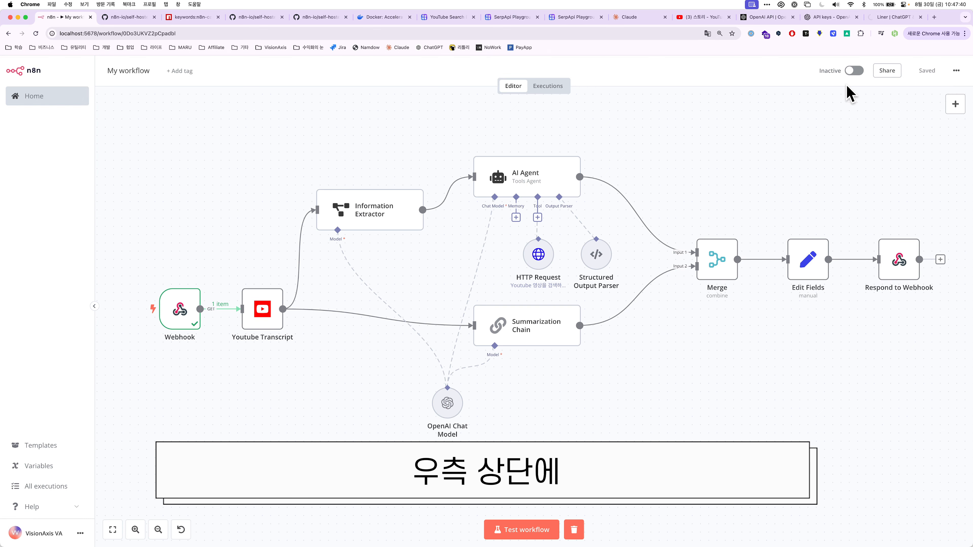
left_click(855, 72)
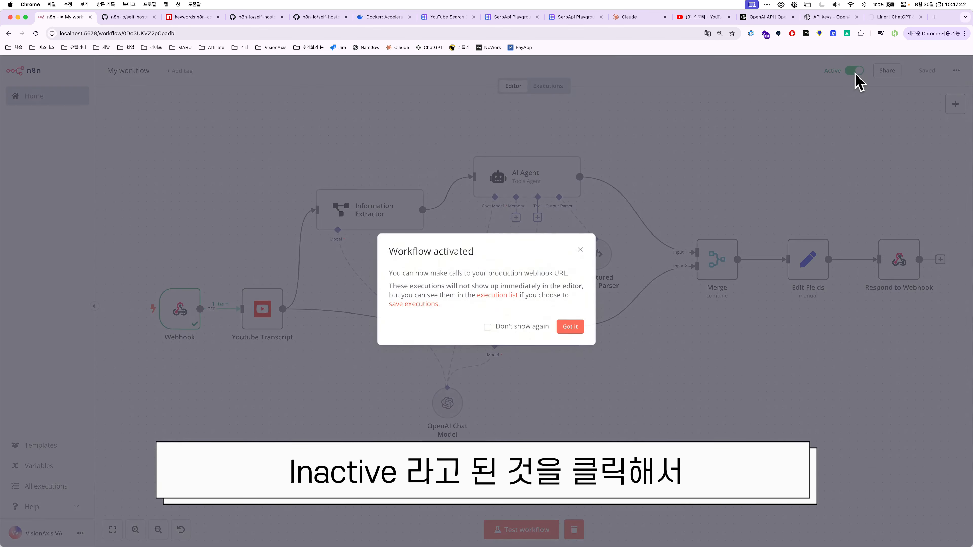
left_click(571, 327)
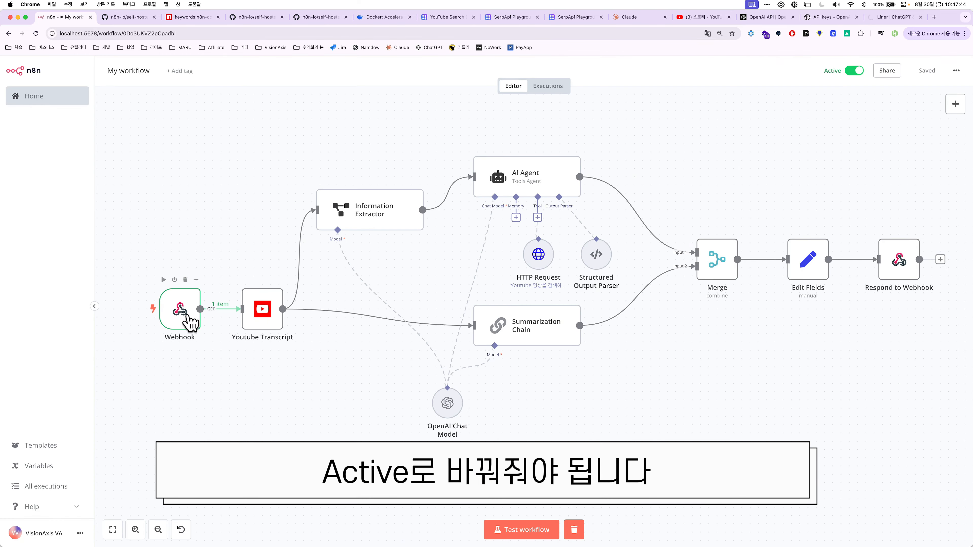
Copy the Webhook node's production URL and paste it into a Postman GET request with ?video_url= appended.
double_click(183, 312)
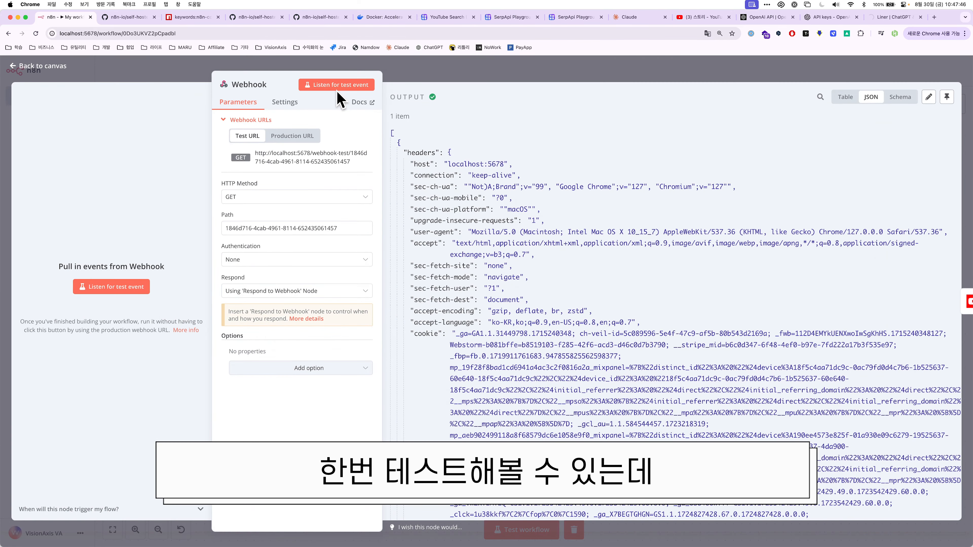
left_click(306, 137)
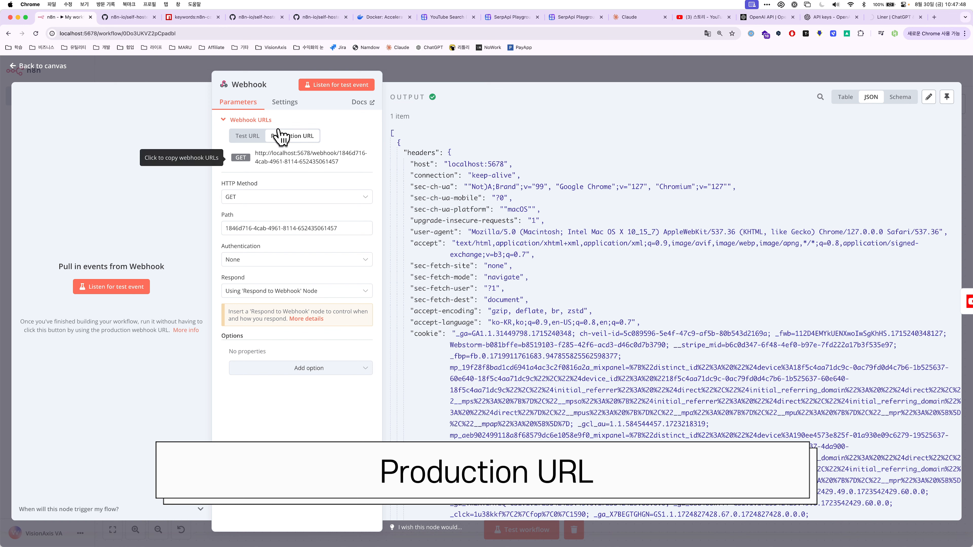
left_click(644, 71)
key("super+v")
type("?")
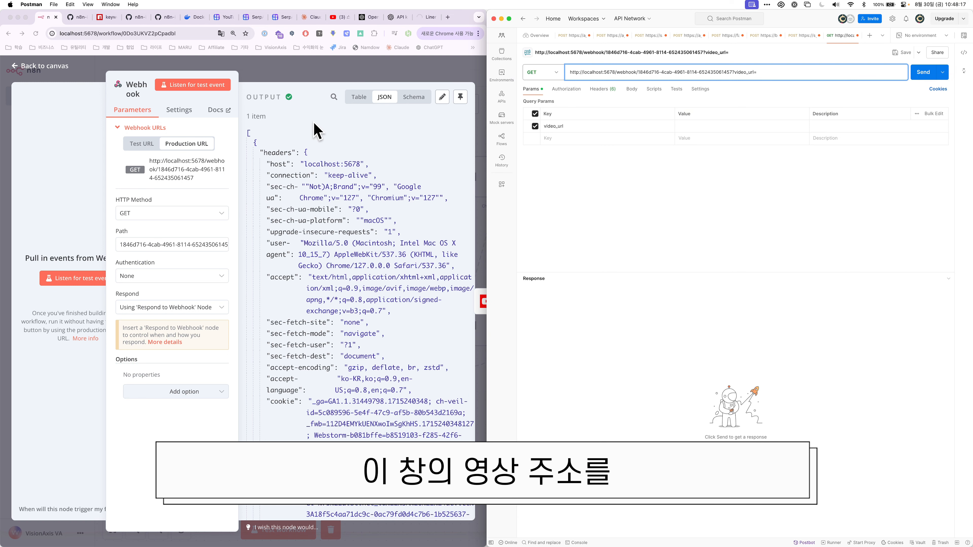
left_click(335, 17)
left_click(179, 34)
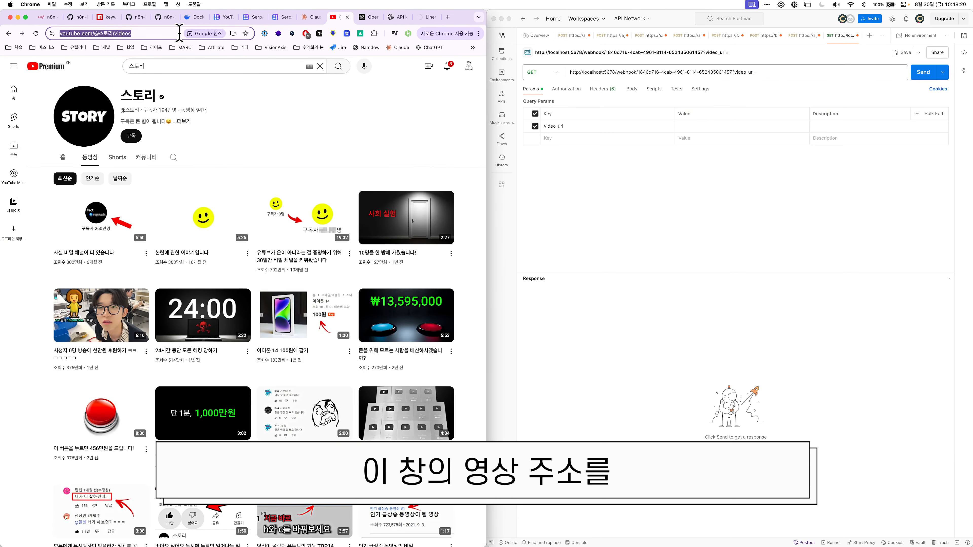
left_click(294, 217)
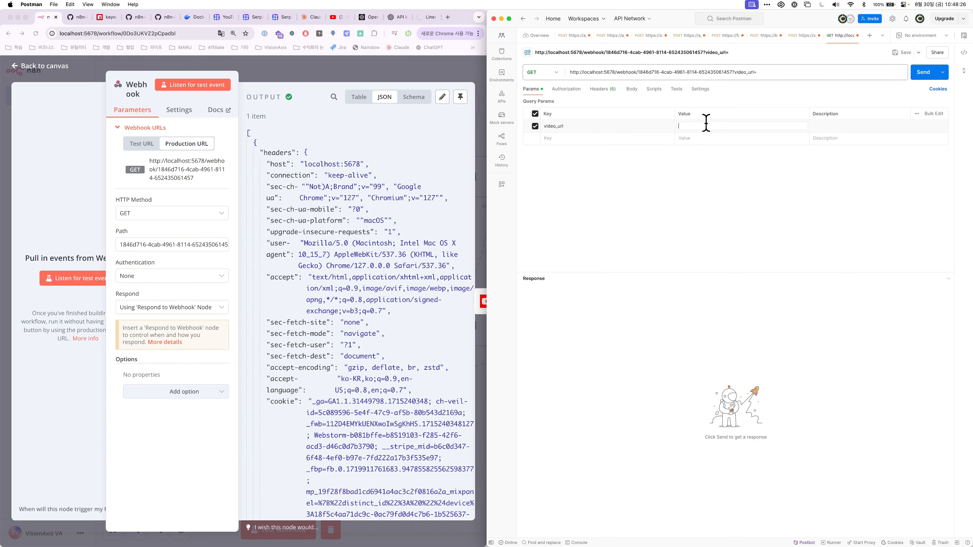
left_click(706, 126)
type("https://www.youtube.com/watch?v=Czmkes4yAOA")
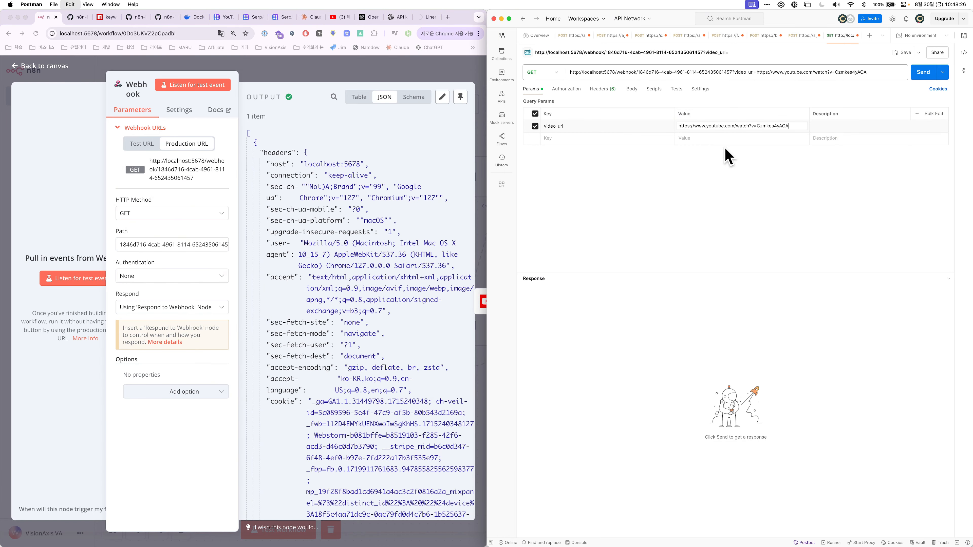
left_click(879, 72)
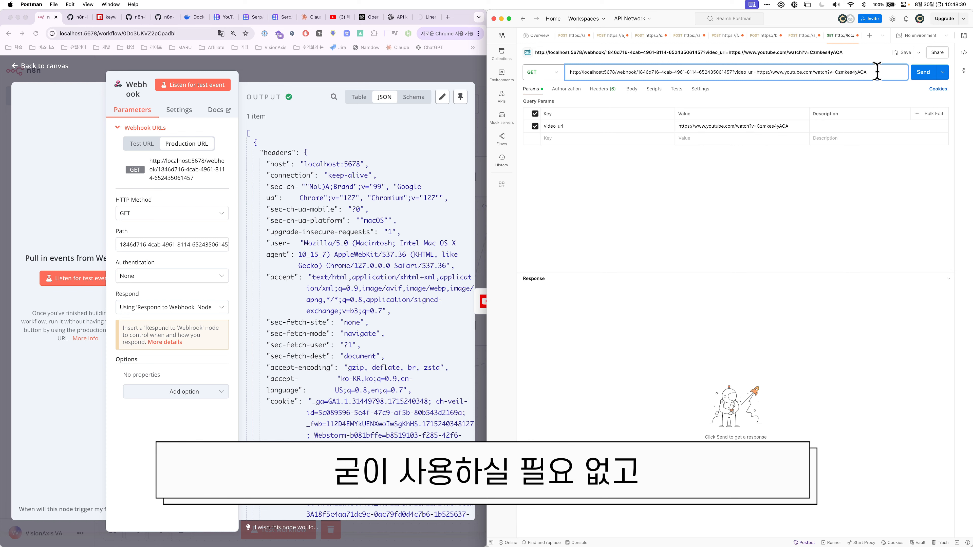
key("super+a")
left_click(451, 20)
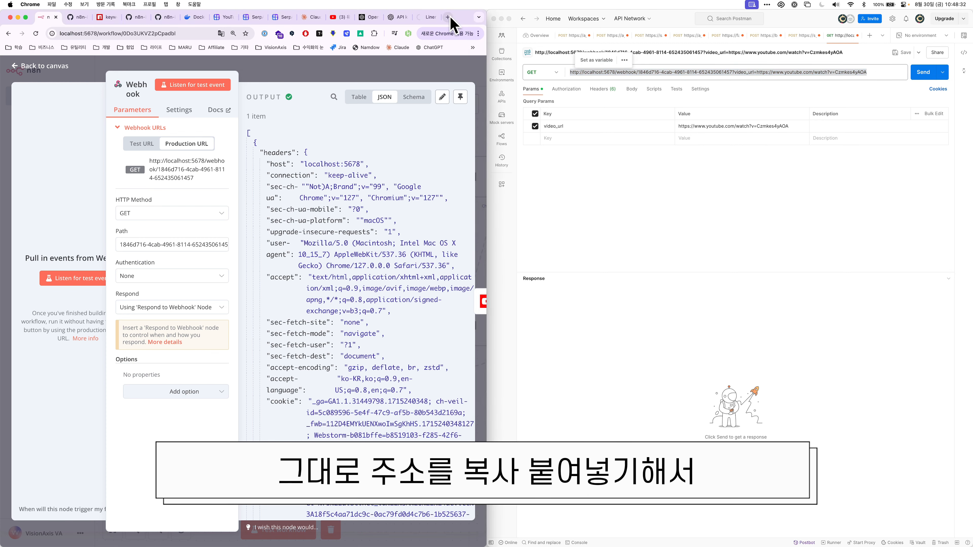
left_click(447, 17)
key("super+w")
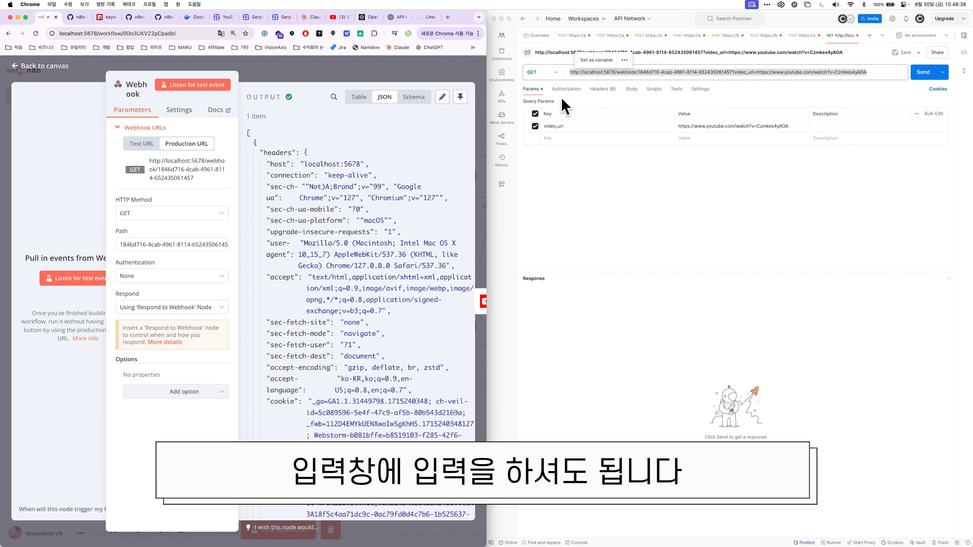
Send the GET request from Postman and open the workflow's executions list in n8n.
left_click(766, 193)
key("super+Return")
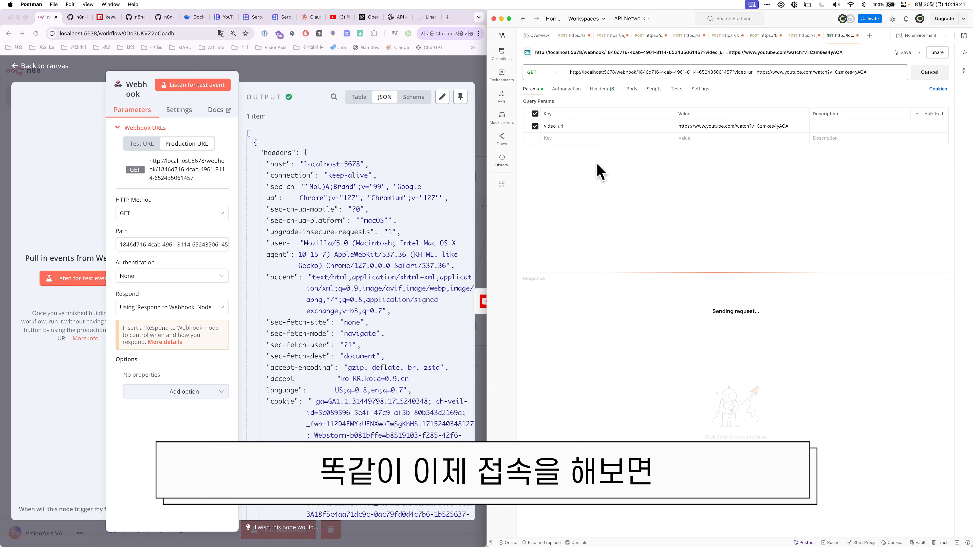
left_click(459, 81)
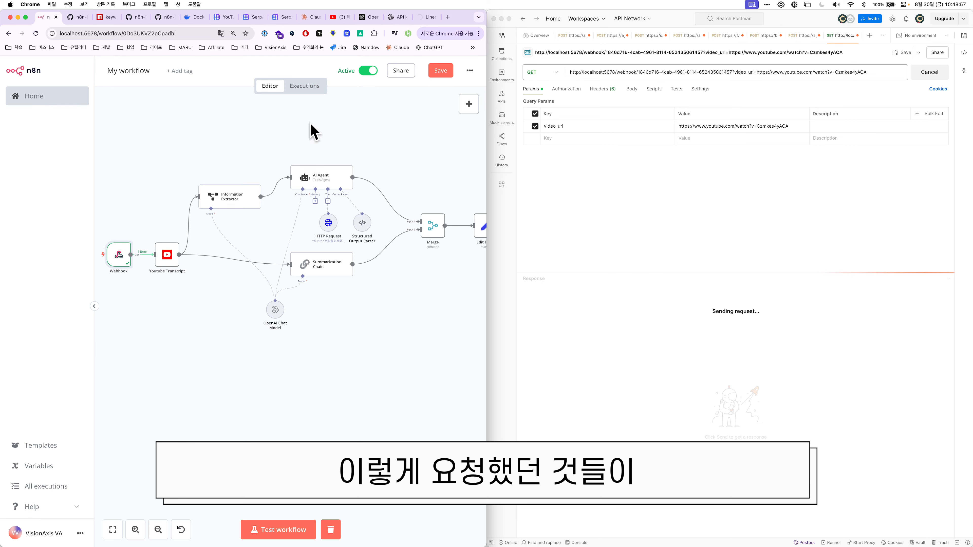
left_click(307, 88)
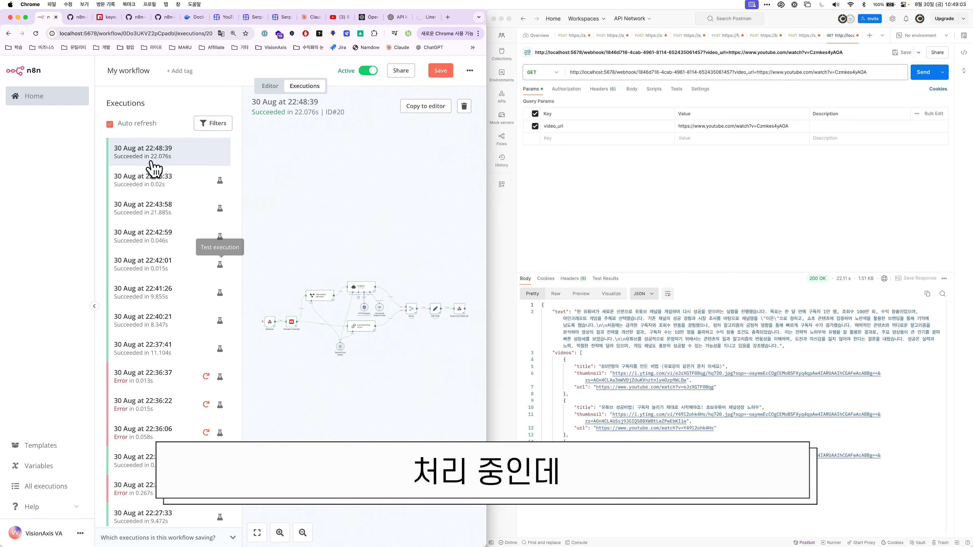
Examine the summary in the Postman response's text field and the related entries in its videos field.
left_click(682, 302)
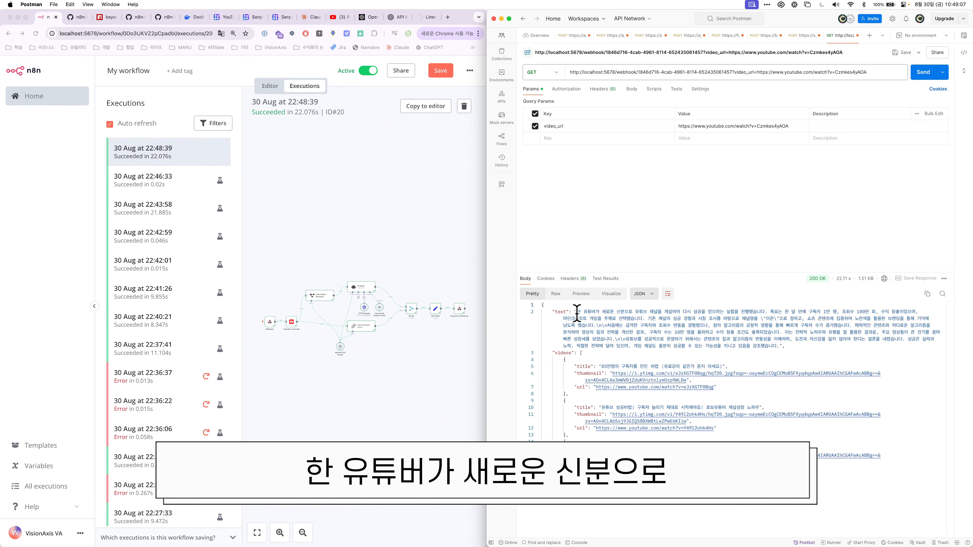
left_click_drag(578, 312, 653, 308)
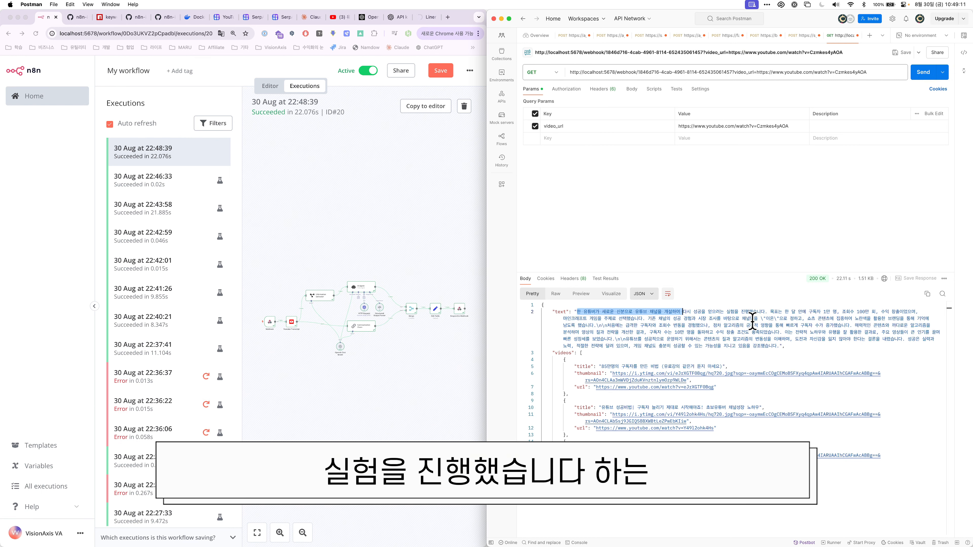
double_click(764, 346)
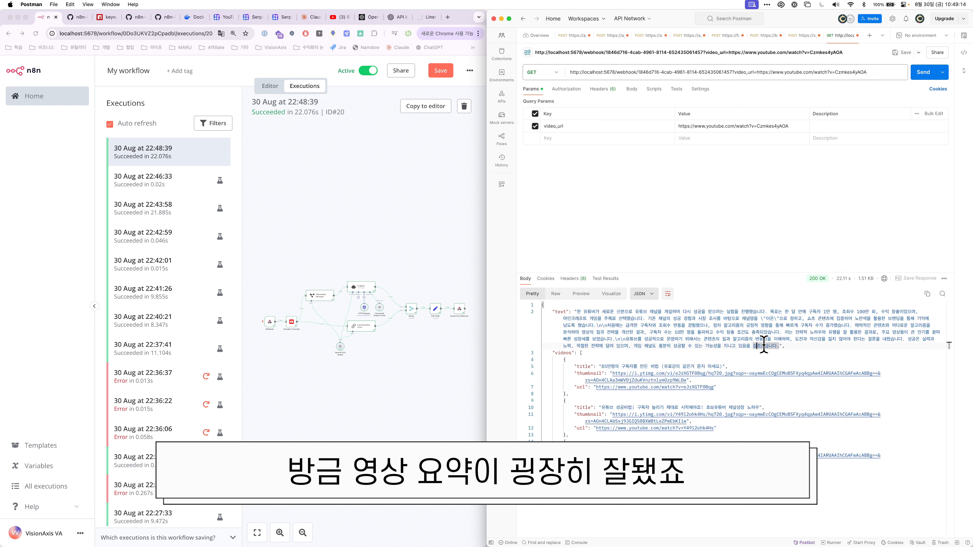
left_click(562, 312)
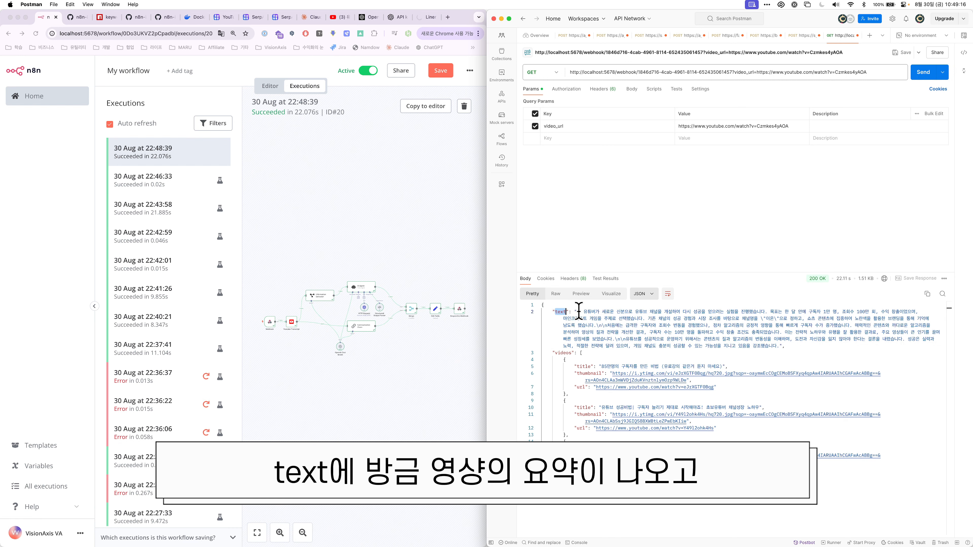
left_click_drag(579, 310, 783, 349)
left_click(661, 346)
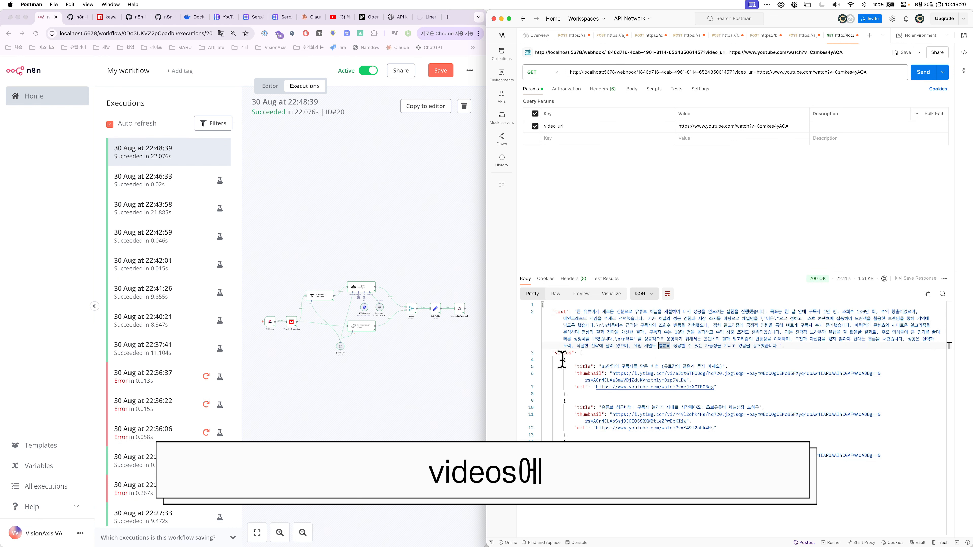
left_click_drag(569, 363, 565, 418)
left_click(627, 400)
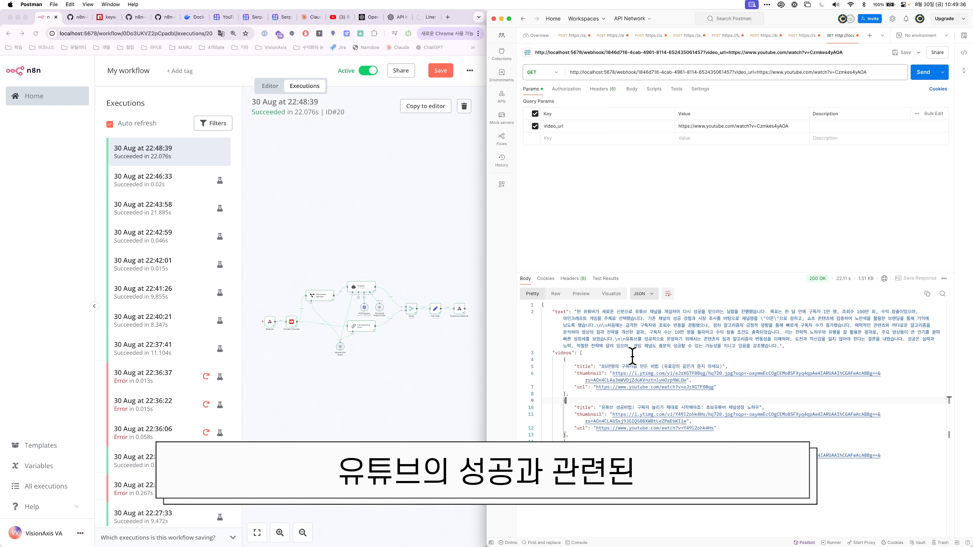
left_click_drag(631, 358, 619, 495)
left_click(619, 498)
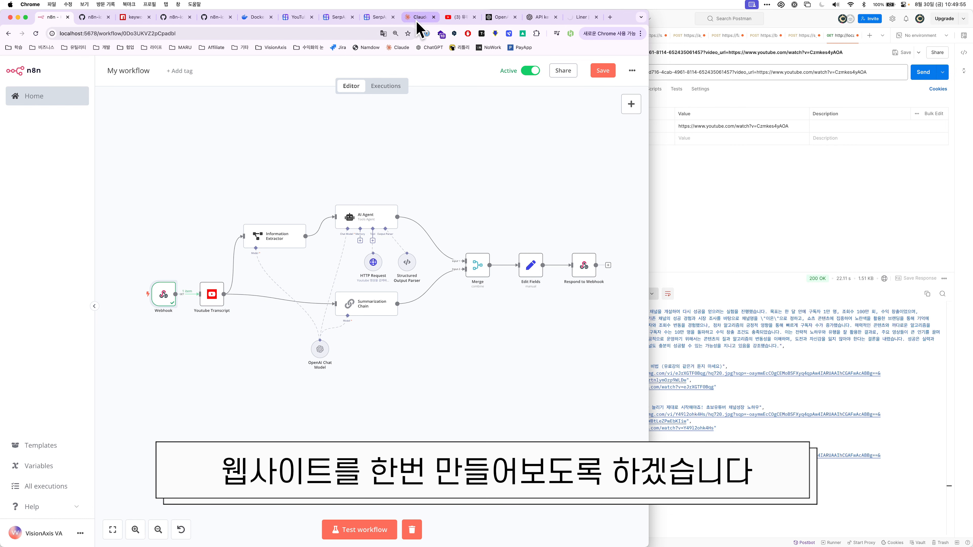
Finish the Claude prompt for a YouTube video summarizer web page by correcting the styling tool's name to TailwindCss.
left_click_drag(419, 17, 589, 25)
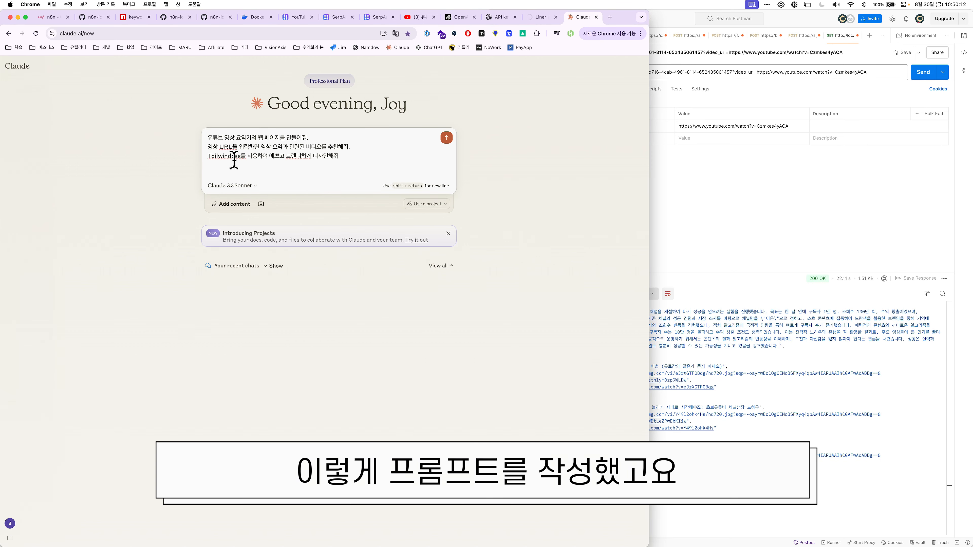
left_click(233, 159)
key("BackSpace")
type("Css를 사용하여 예쁘고 트렌디하게 디자인해줘")
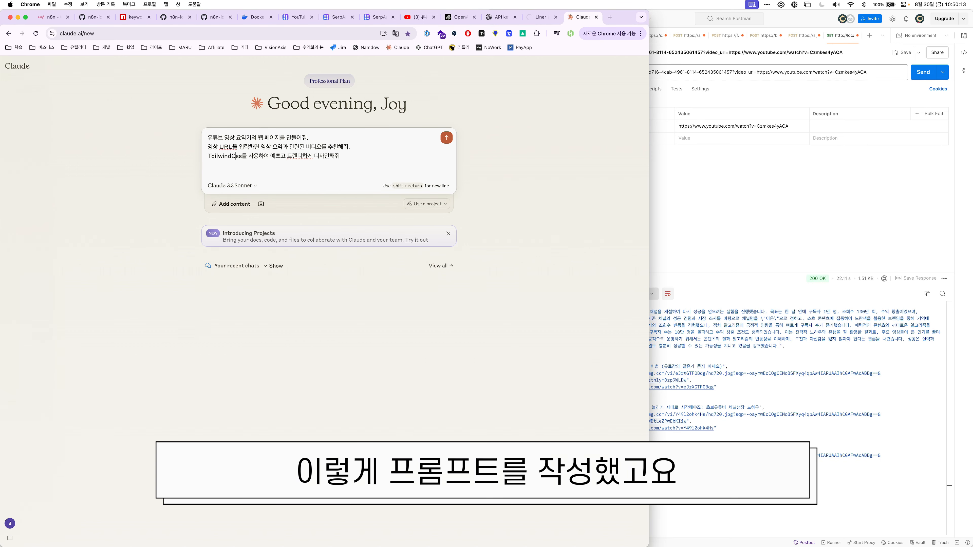
key("shift+Return")
key("shift+Return")
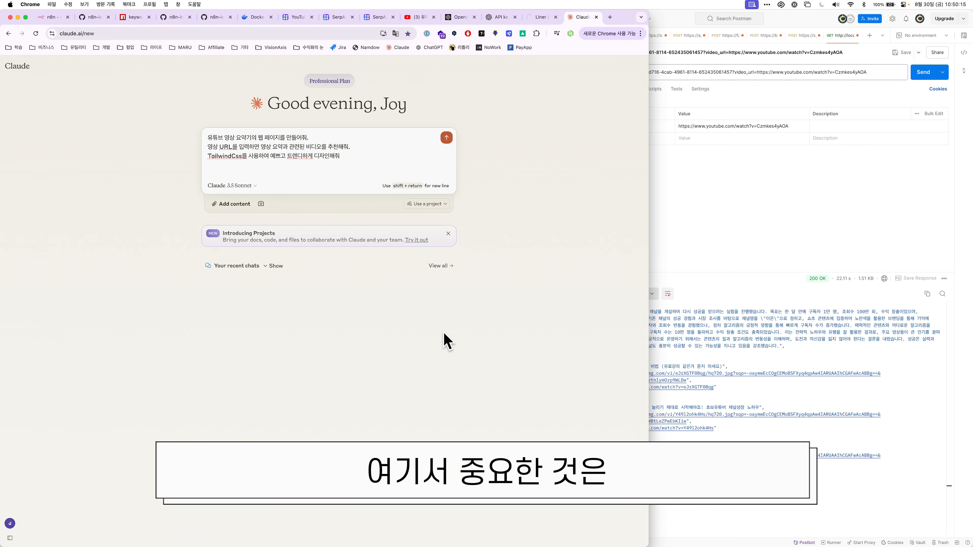
Move the webhook request URL from Postman into the Claude prompt under the label "API 앤드포인트 :".
left_click(737, 186)
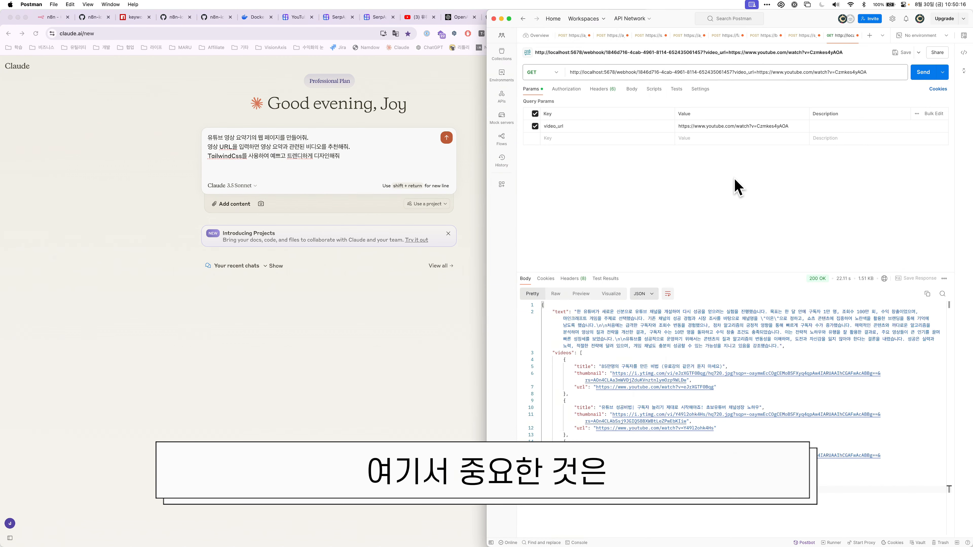
triple_click(571, 74)
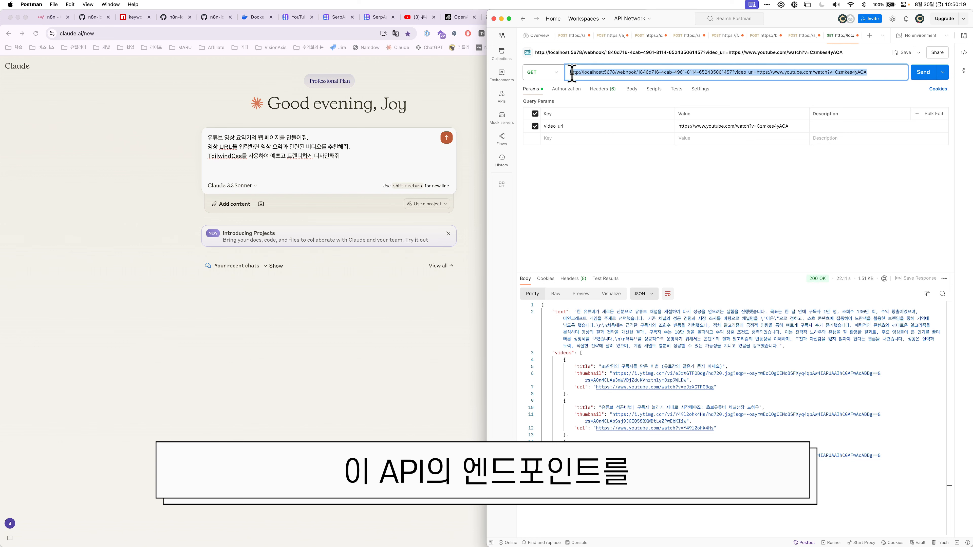
triple_click(587, 74)
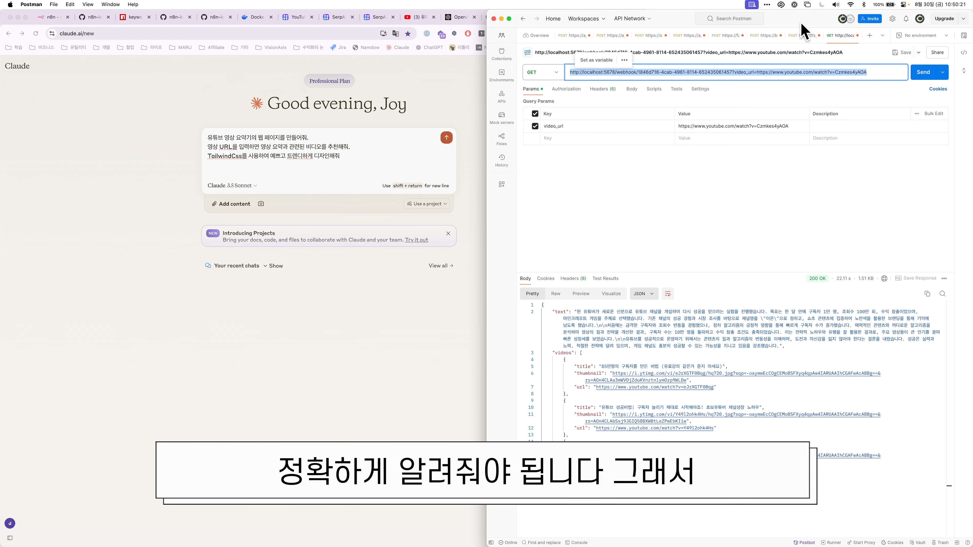
key("super+x")
left_click(346, 169)
type("API")
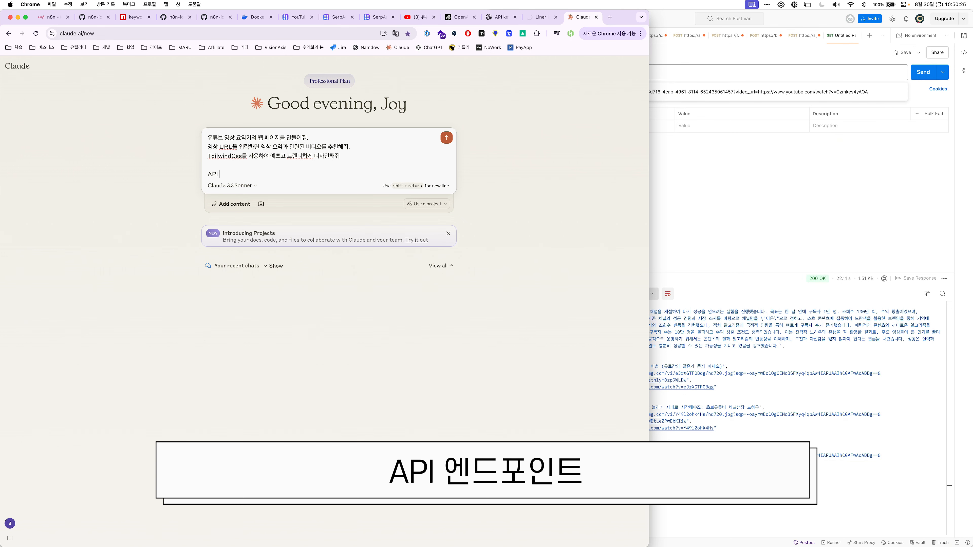
type(" 앤드포인트 :")
key("super+v")
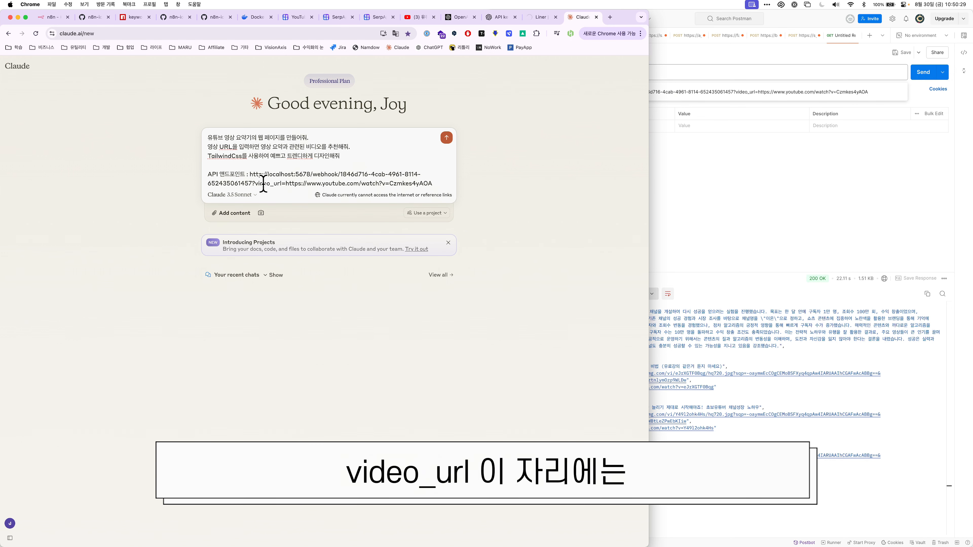
Replace the sample YouTube address in the prompt's endpoint with the placeholder {video_url}.
left_click_drag(287, 183, 451, 183)
type("{video_")
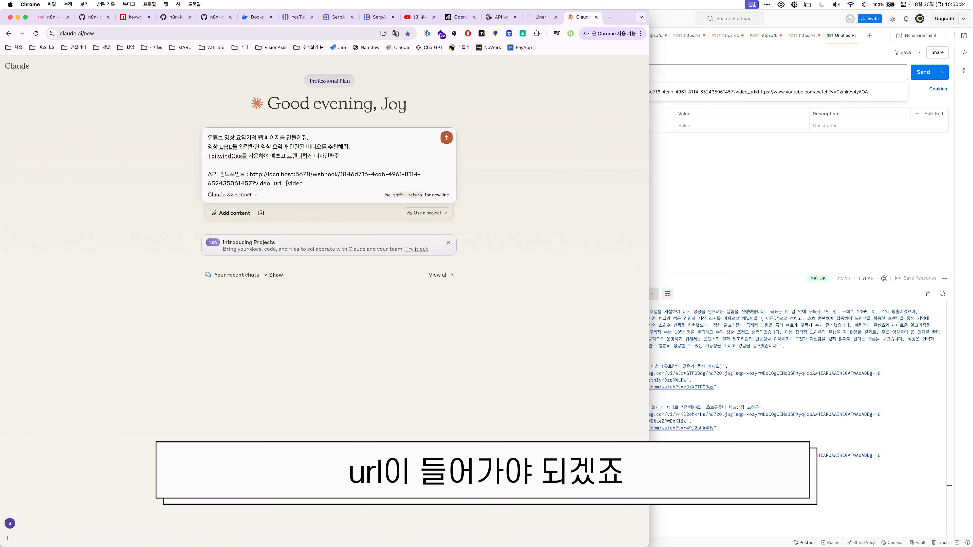
type("url}")
key("shift+Return")
key("shift+Return")
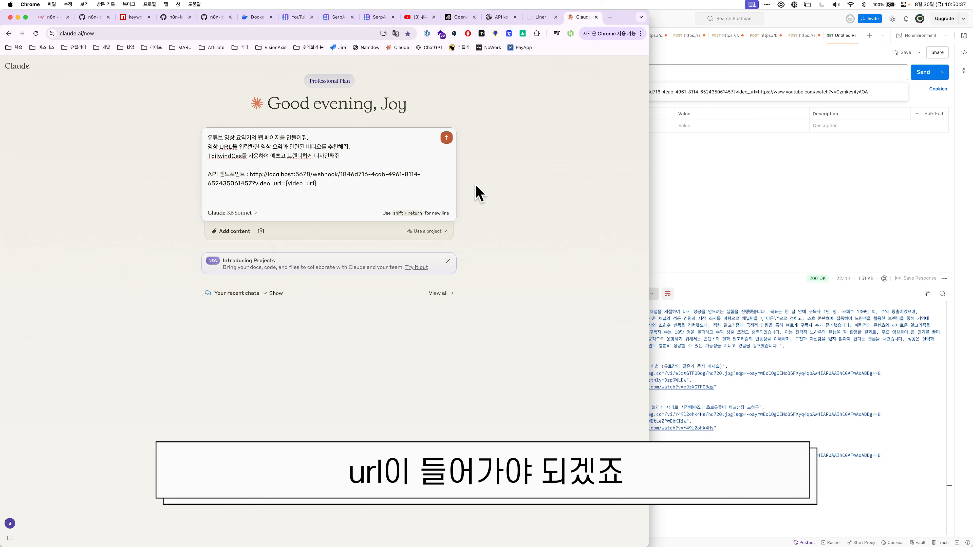
Add an "API 응답 :" JSON example to the prompt with text and a videos list of title, thumbnail and url.
left_click(687, 245)
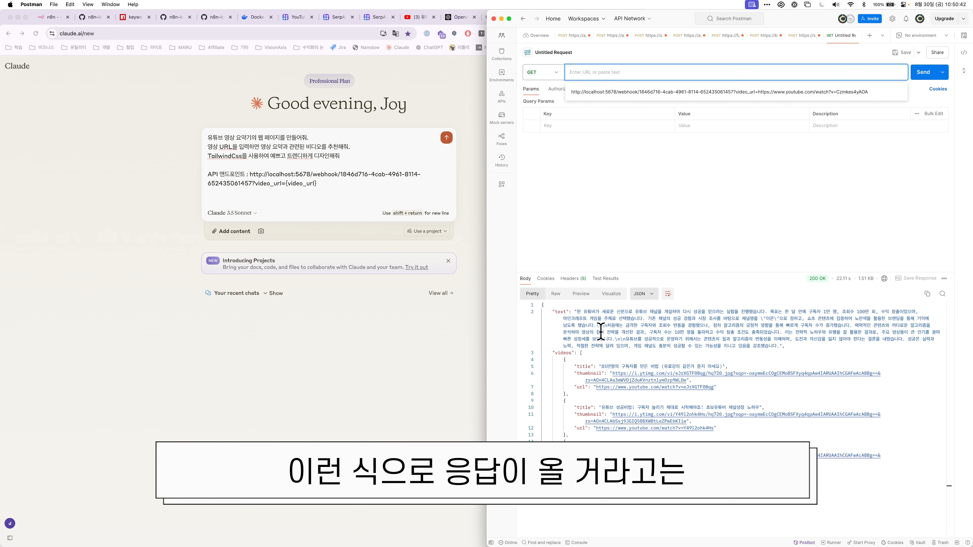
left_click_drag(588, 319, 881, 457)
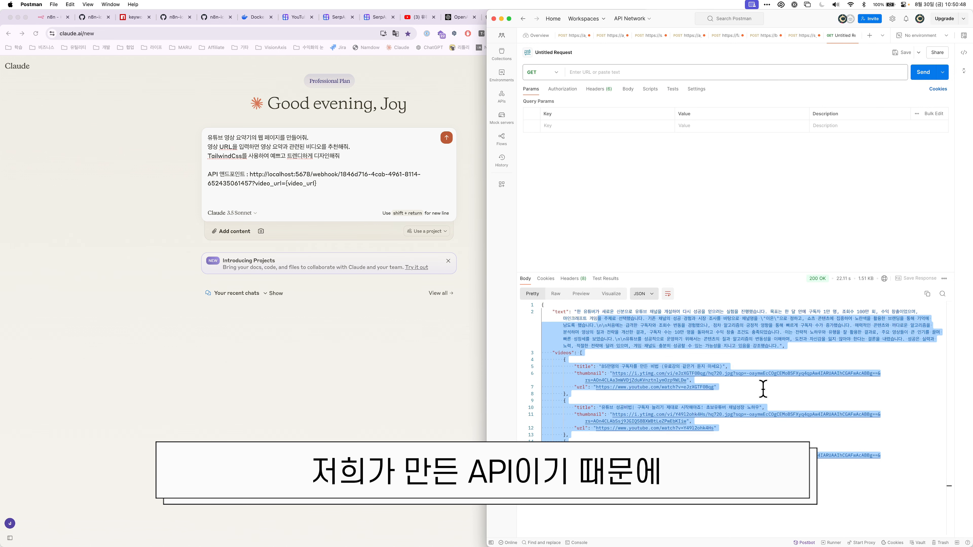
left_click(698, 346)
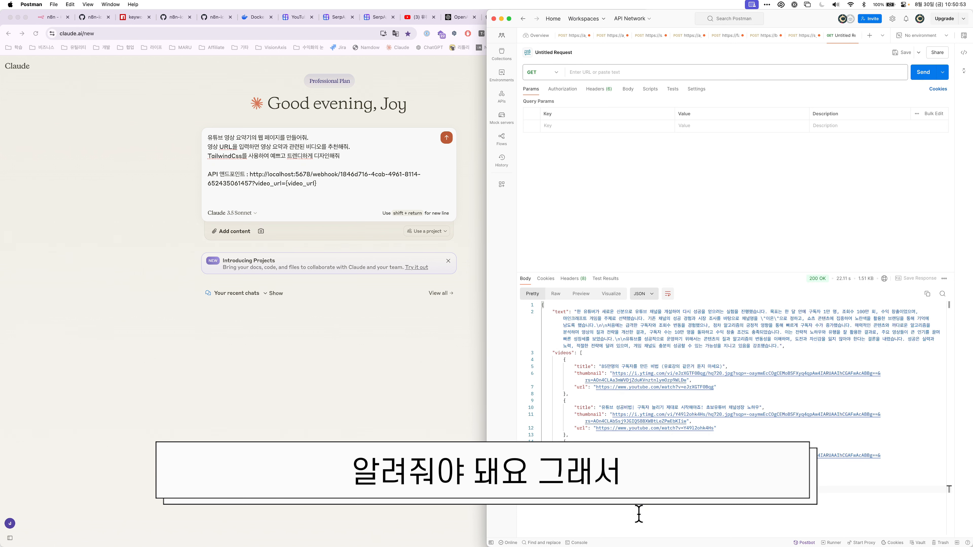
left_click(355, 180)
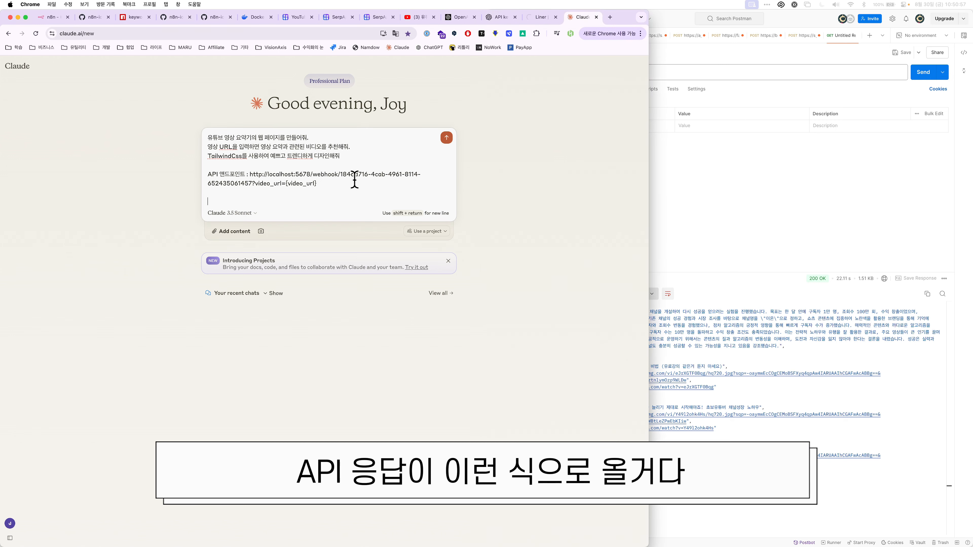
key("super+v")
Compare the prompt's JSON example with the Postman response and submit the prompt to Claude.
left_click(730, 338)
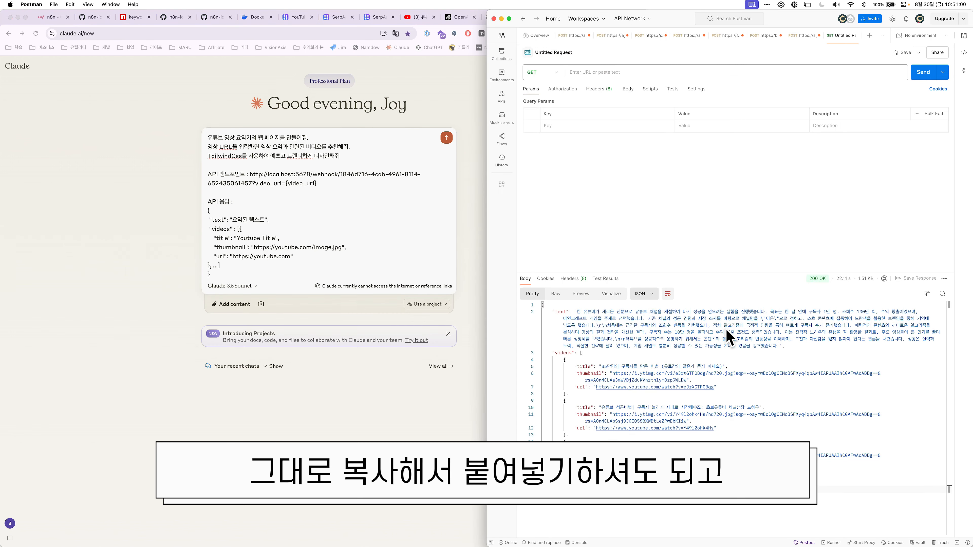
left_click(254, 238)
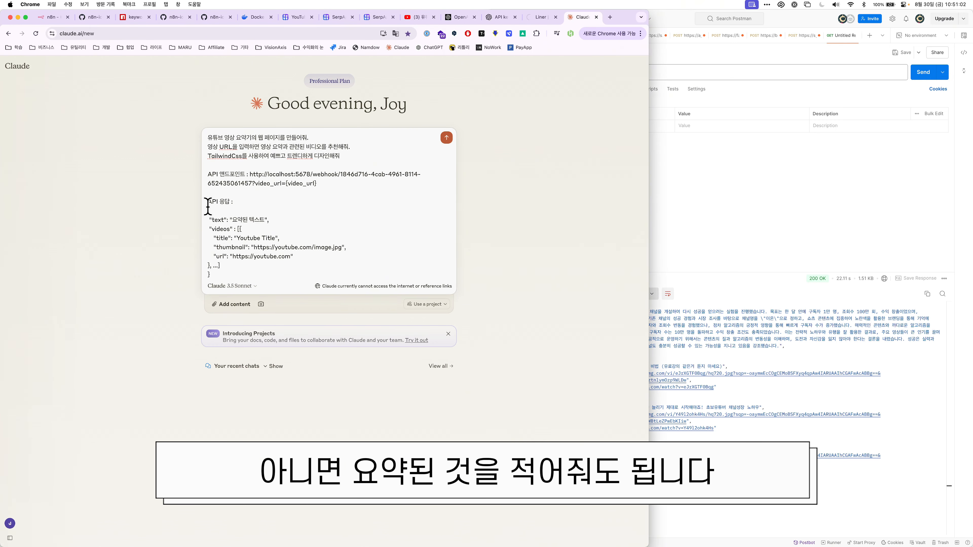
left_click_drag(208, 209, 246, 275)
left_click(245, 275)
key("Return")
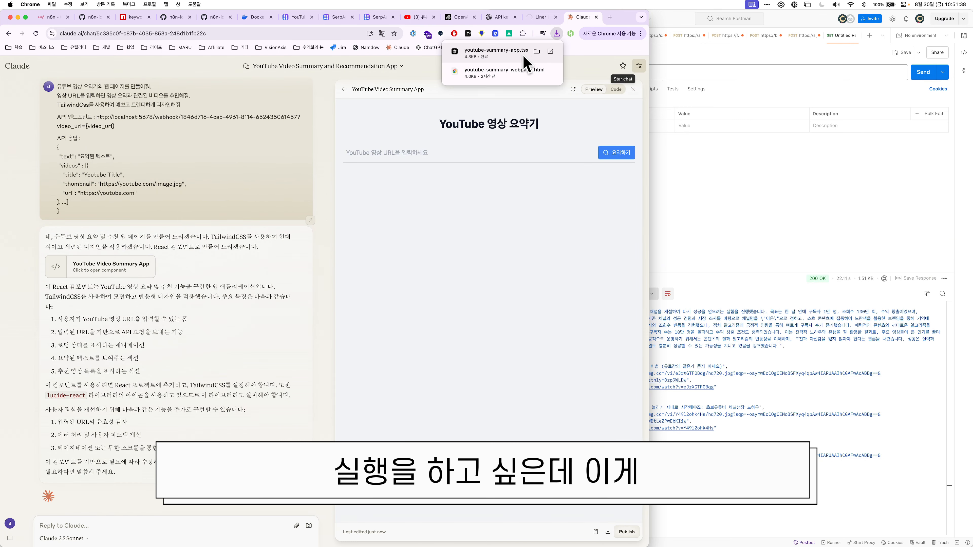
Have Claude write the page as one HTML, CSS and JavaScript file instead of React, and open the downloaded youtube-summary-page.html.
left_click_drag(530, 57, 598, 21)
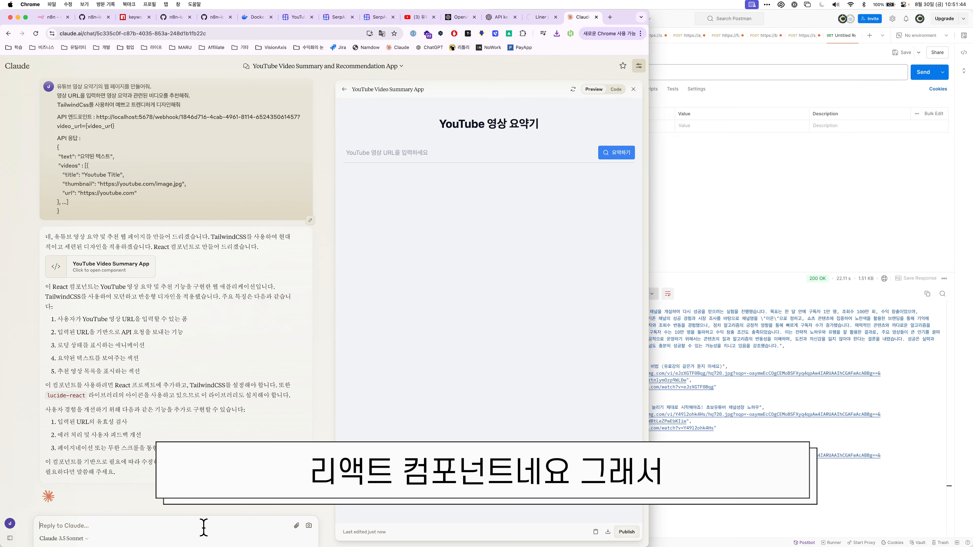
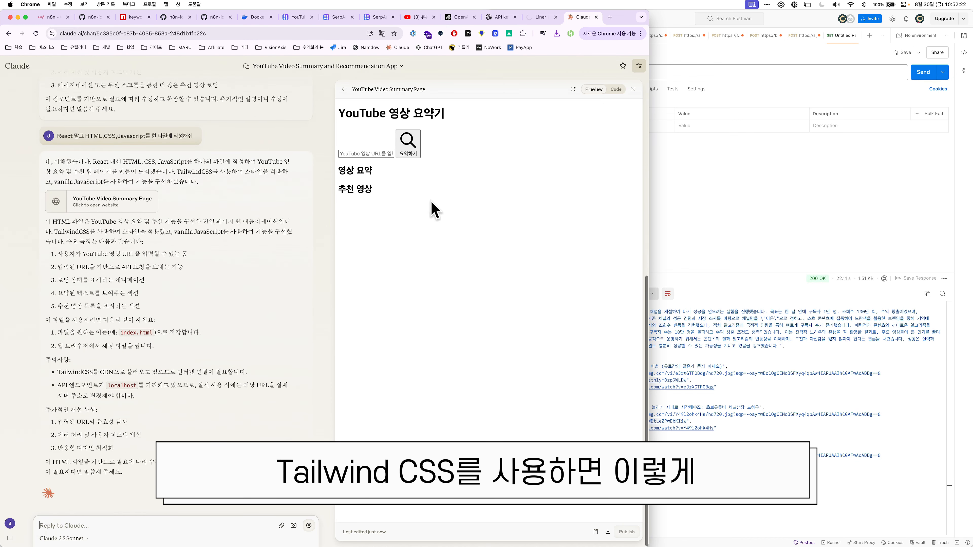
left_click(607, 532)
left_click(529, 58)
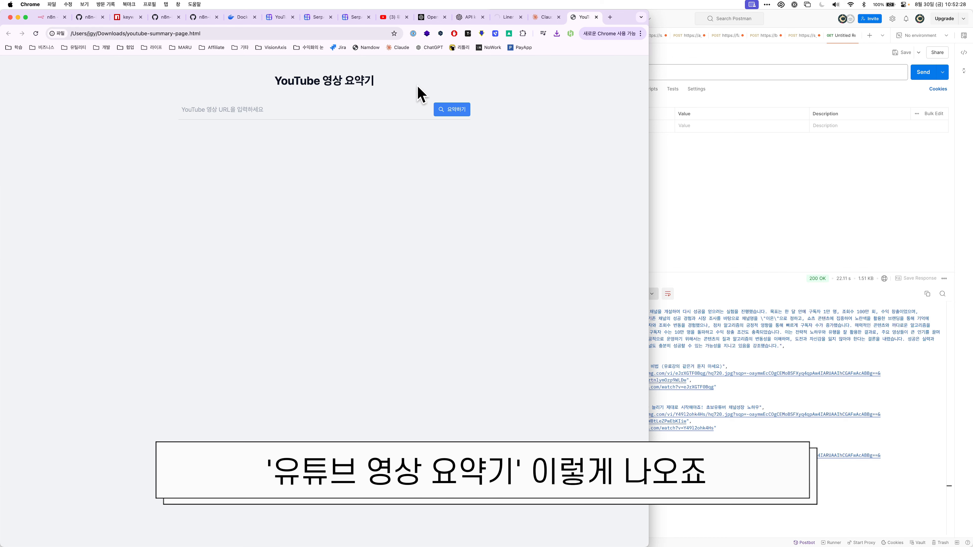
triple_click(412, 73)
left_click(449, 71)
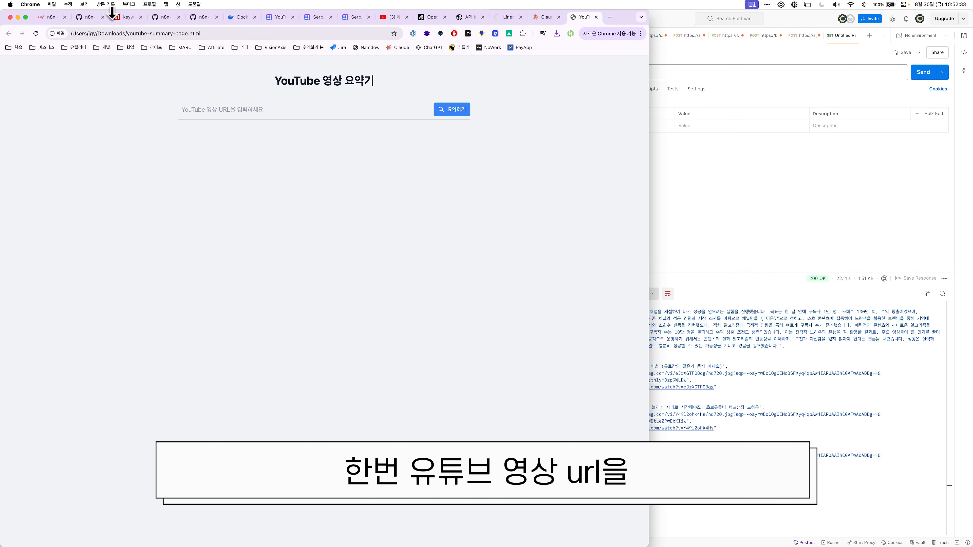
left_click(395, 17)
left_click(293, 33)
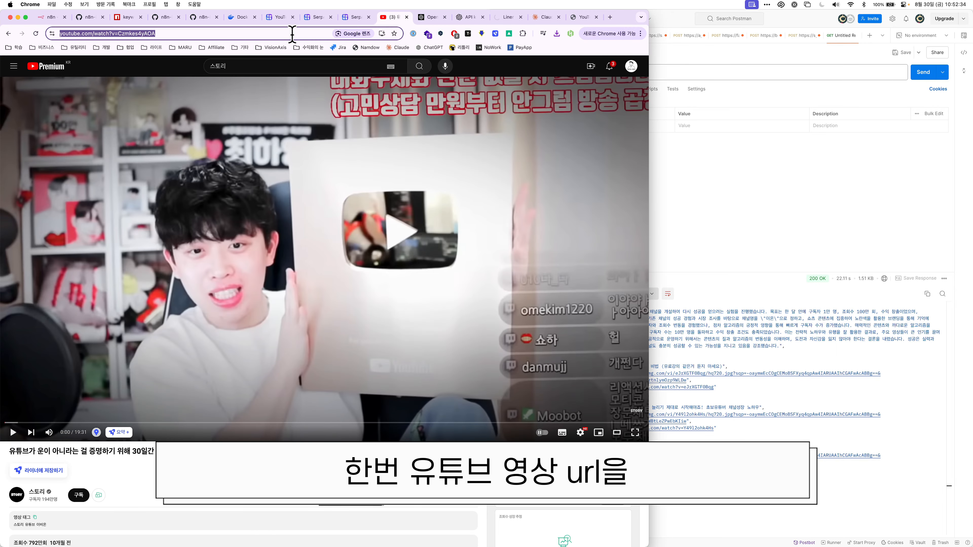
left_click(583, 18)
type("https://www.youtube.com/watch?v=Czmkes4yAOA")
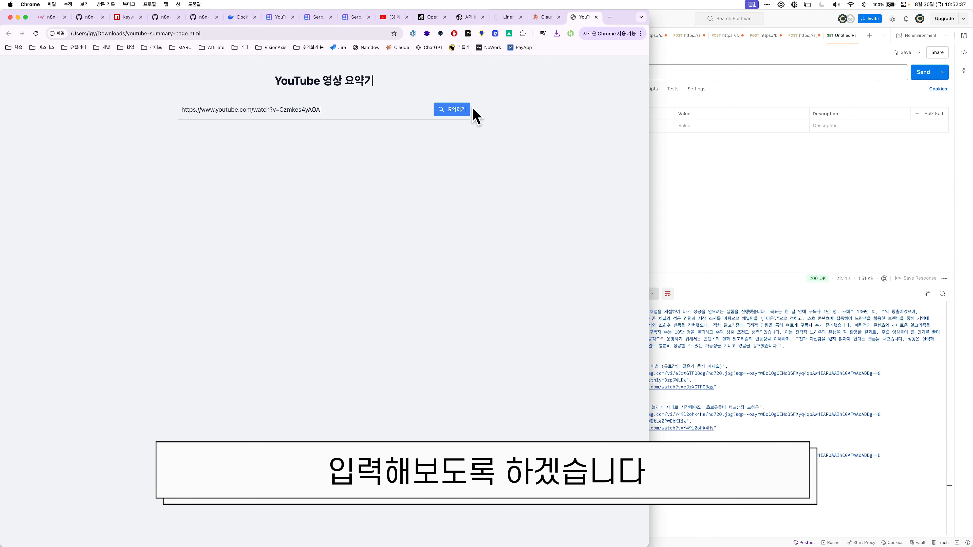
left_click(462, 112)
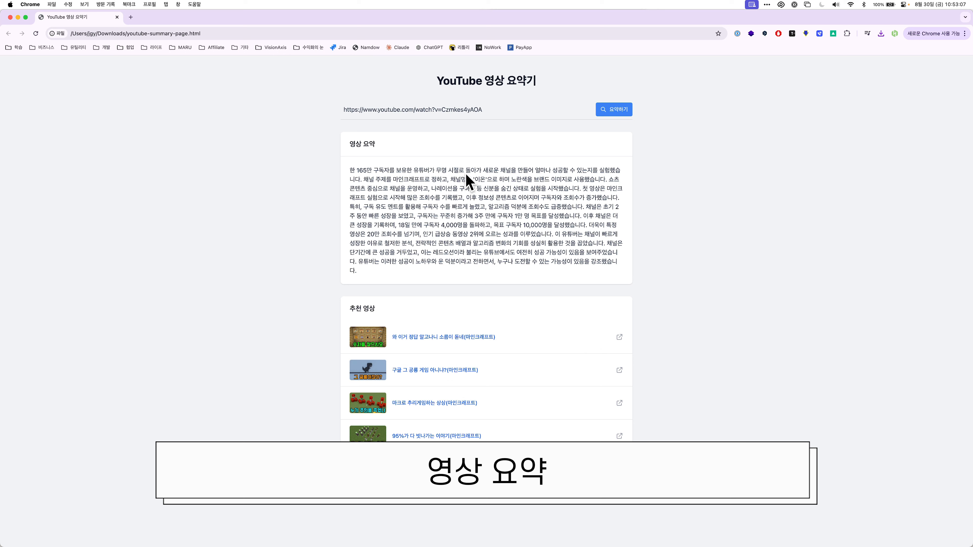
Check the generated summary against the first recommended video, and request the summary again for the same address.
left_click_drag(457, 165, 468, 273)
left_click(440, 231)
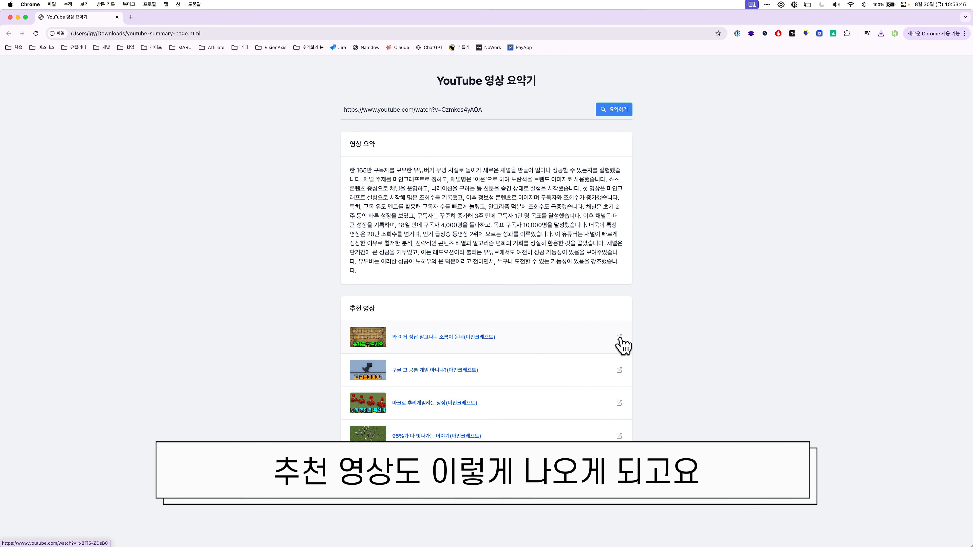
left_click(619, 337)
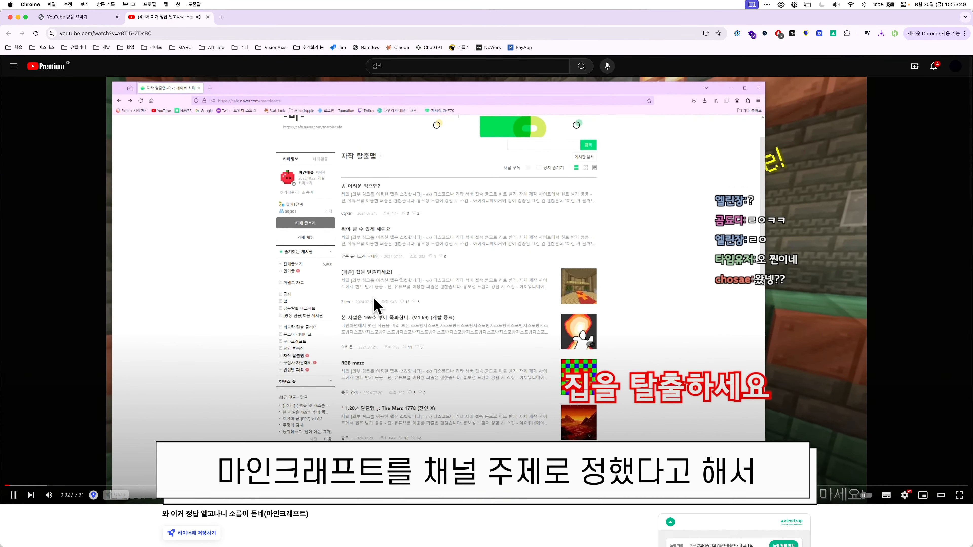
key("super+w")
double_click(420, 183)
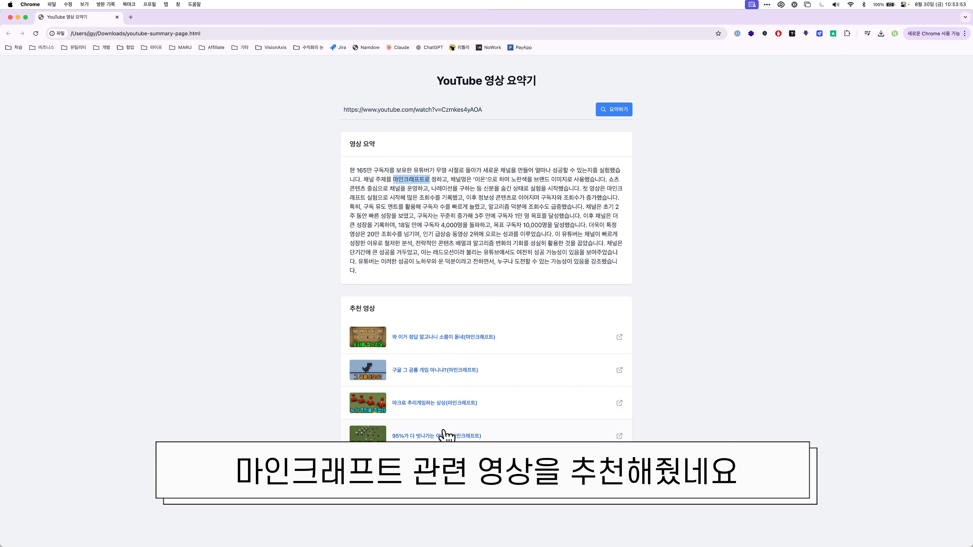
left_click(614, 111)
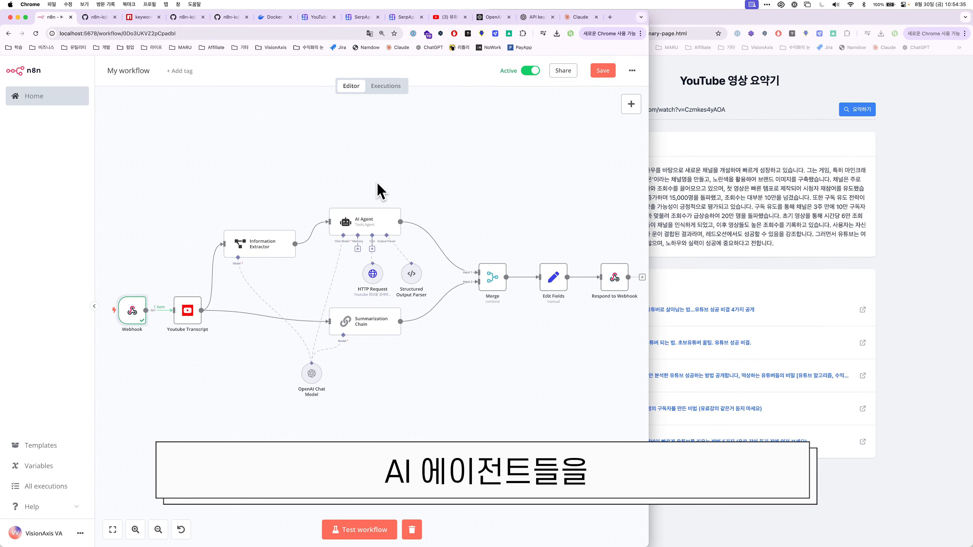
scroll(377, 183, "right", 1)
scroll(377, 183, "down", 1)
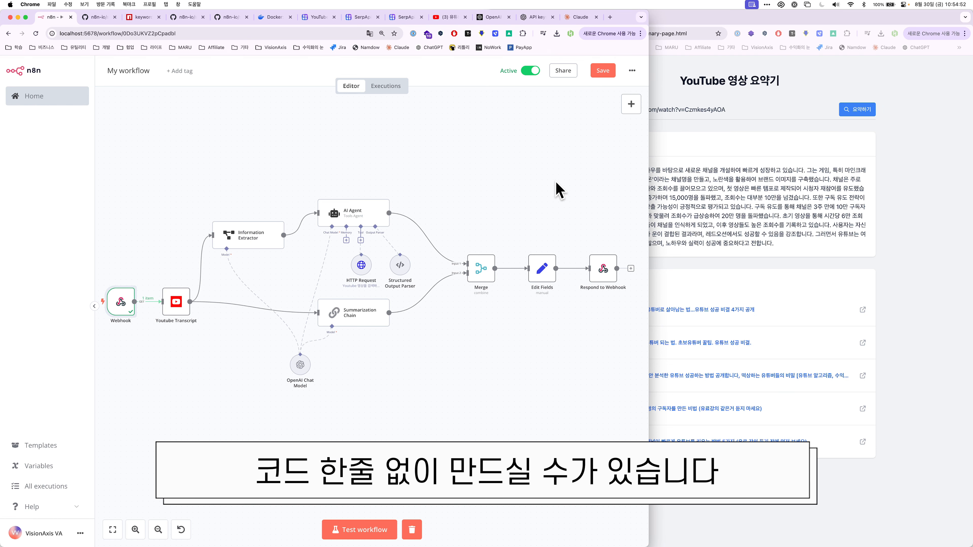
scroll(556, 181, "left", 1)
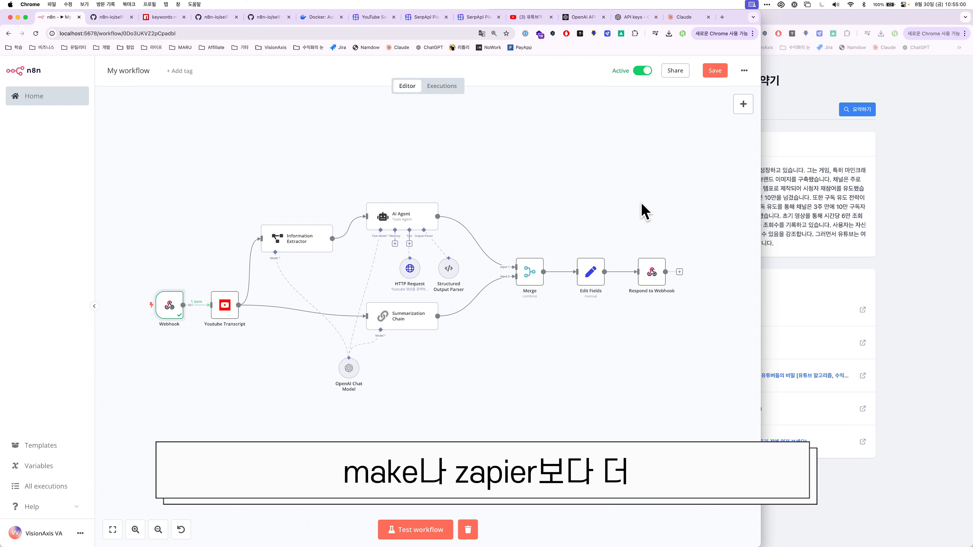
scroll(645, 211, "left", 1)
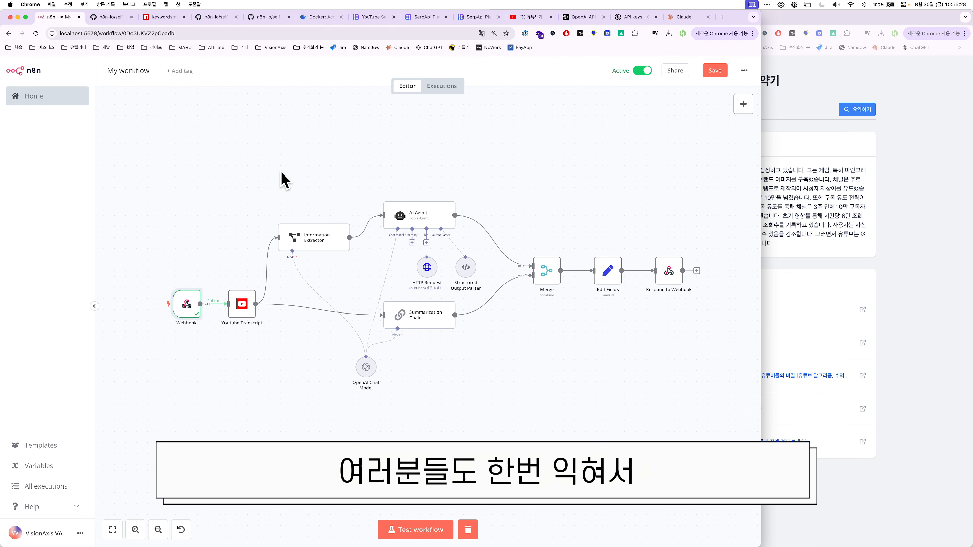
scroll(281, 172, "left", 1)
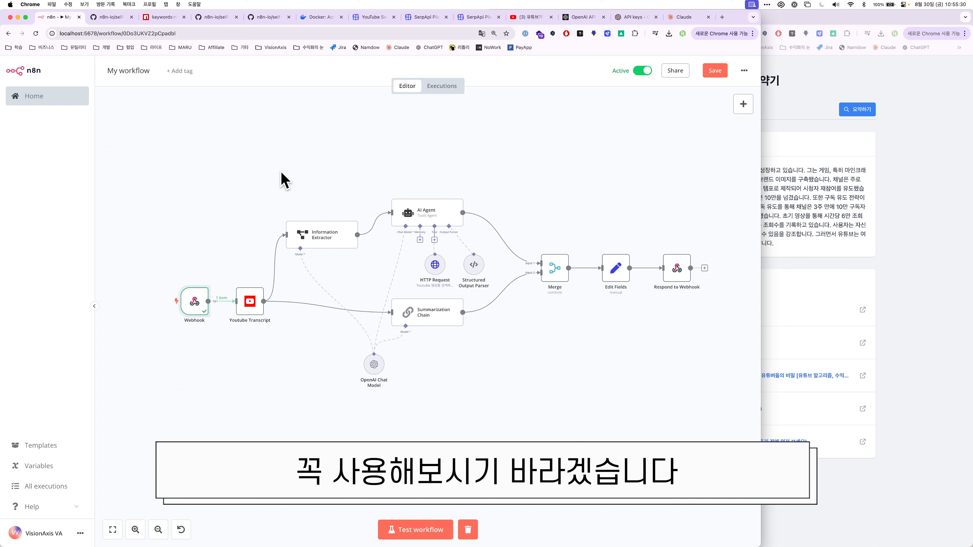